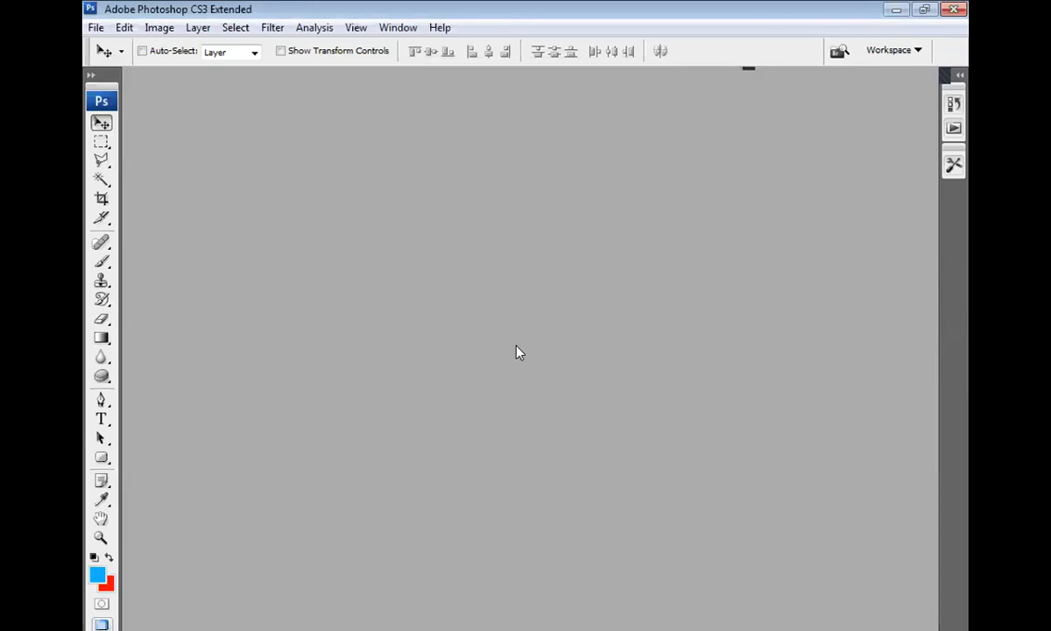
key("alt+Tab")
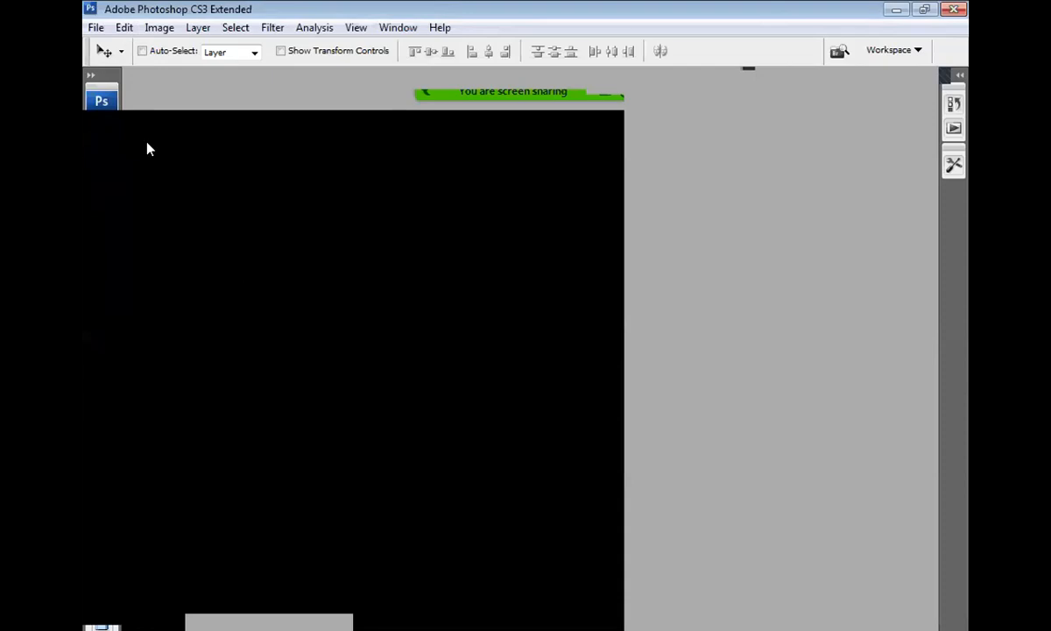
left_click(94, 29)
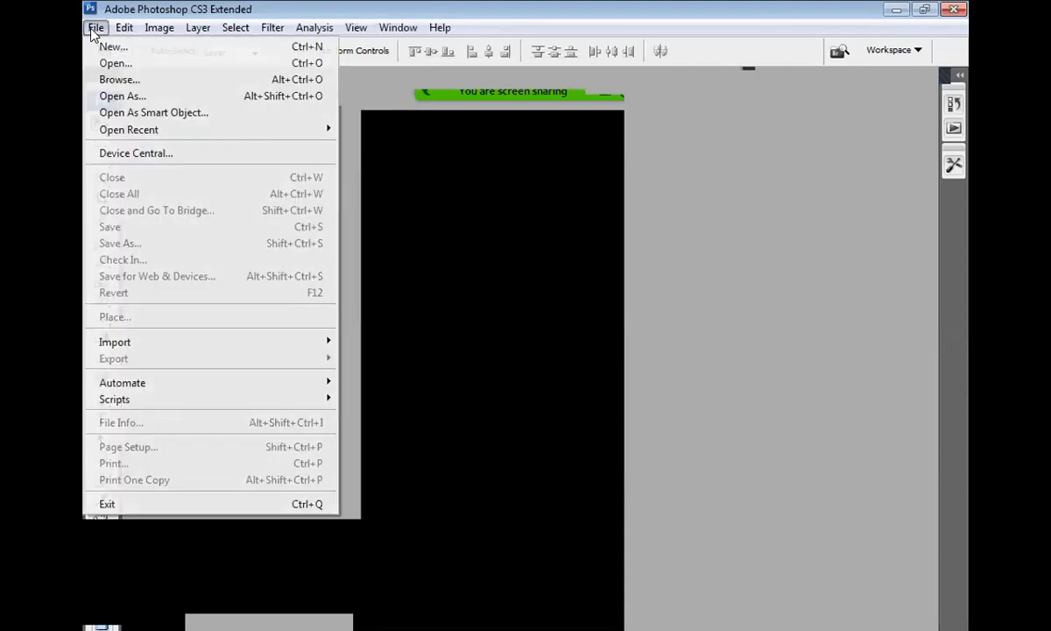
left_click(436, 246)
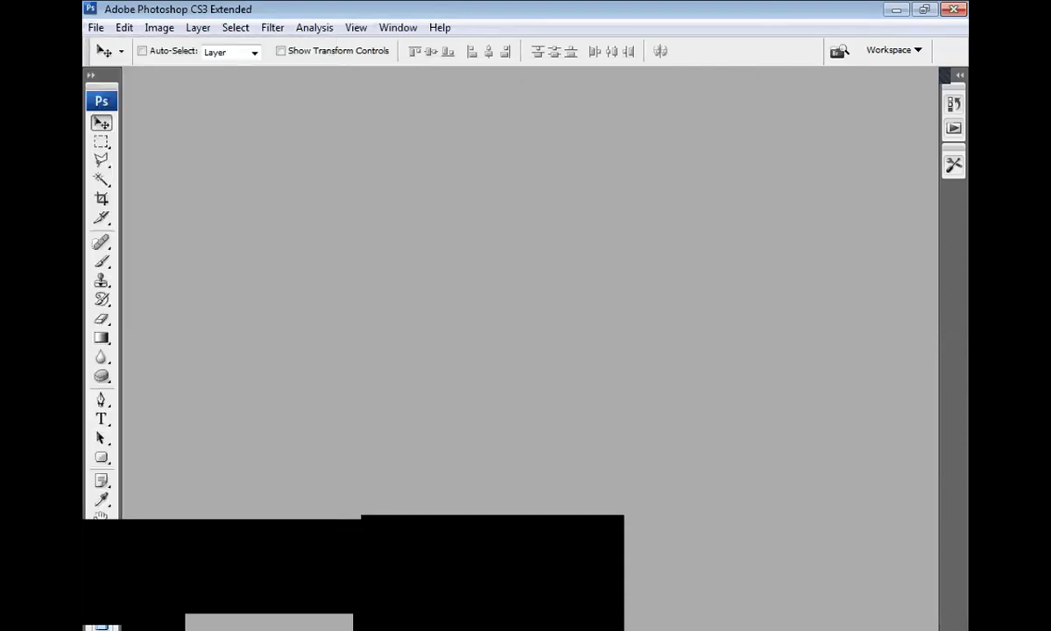
key("ctrl+o")
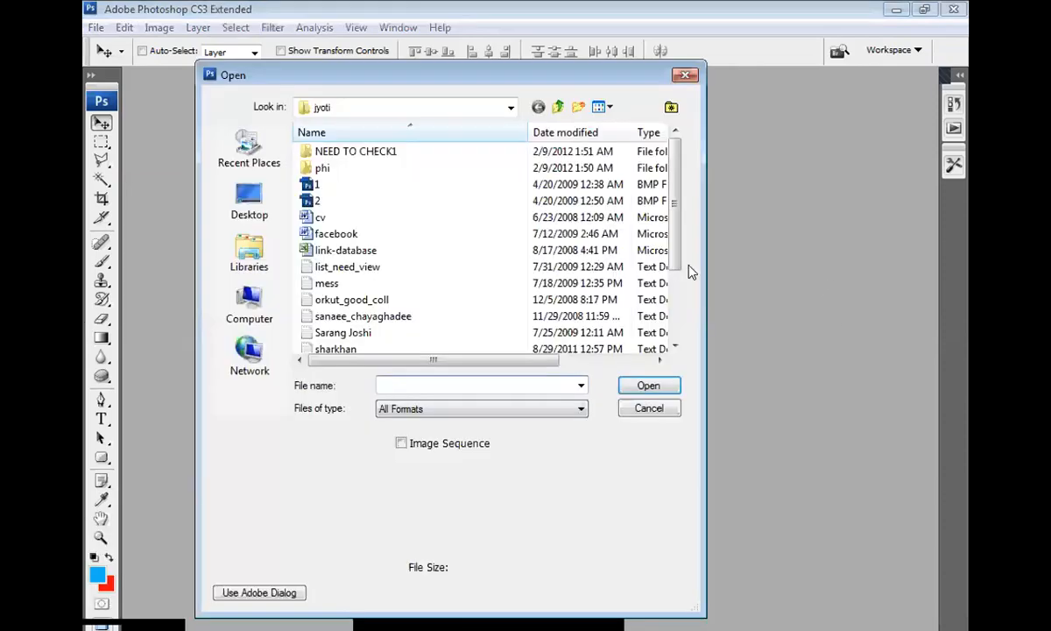
left_click_drag(674, 217, 678, 312)
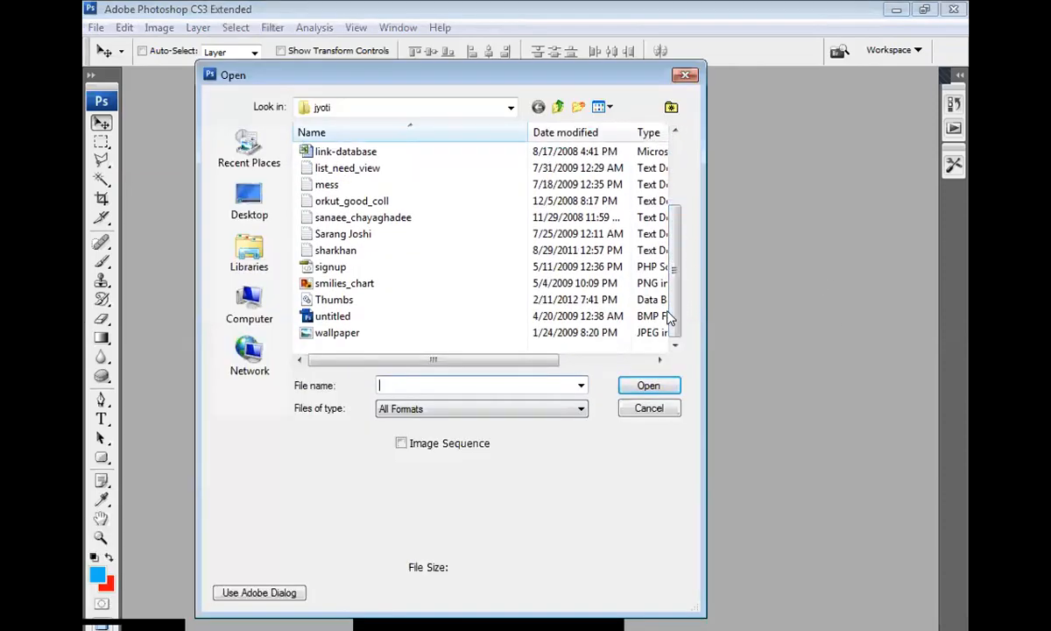
left_click(334, 106)
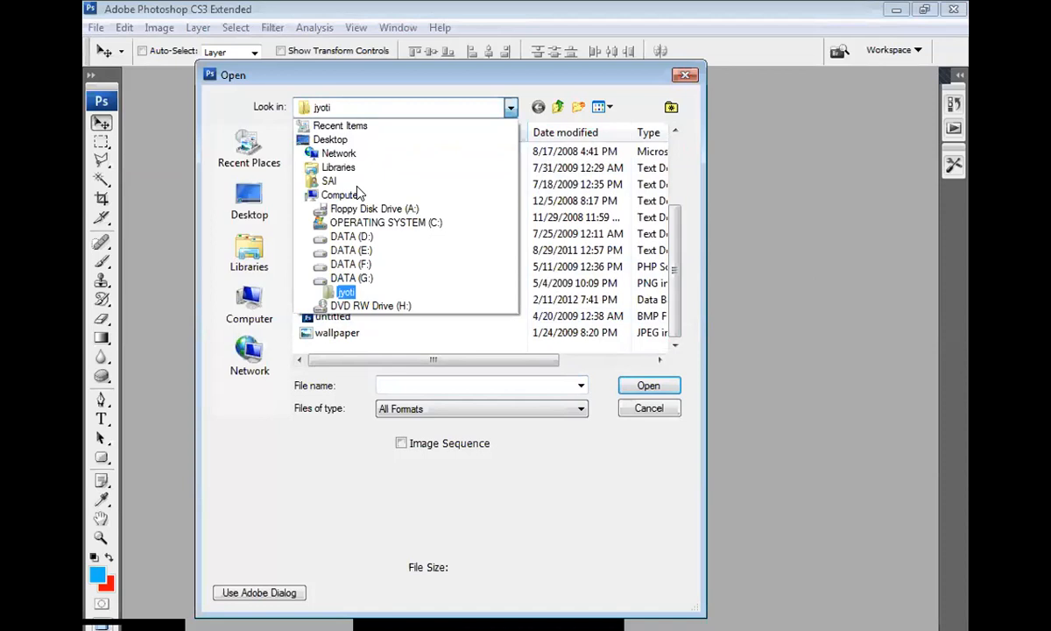
left_click(377, 253)
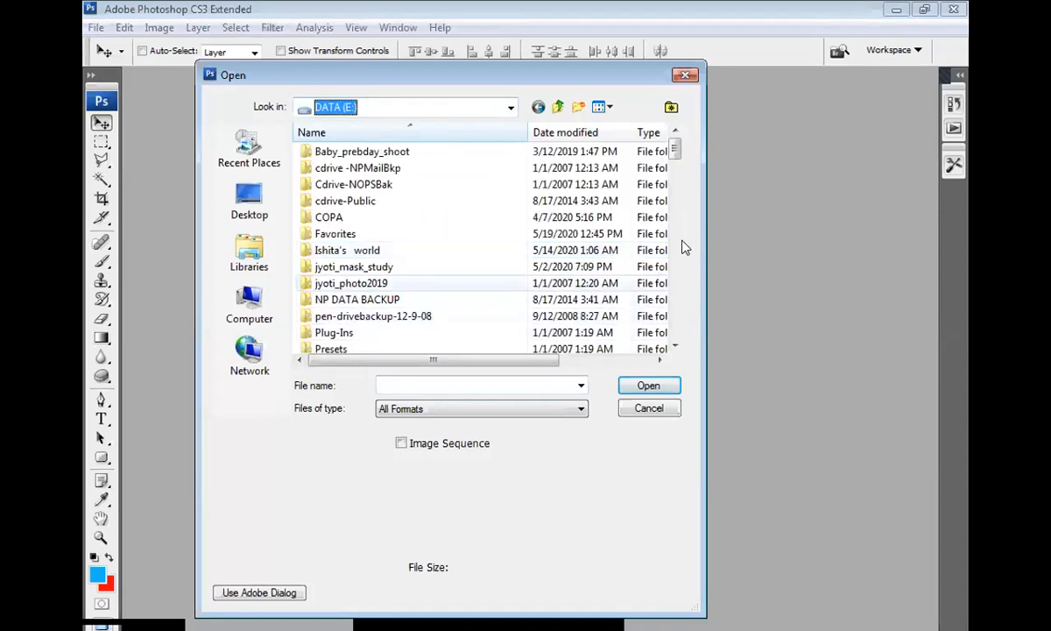
mouse_move(674, 146)
left_mouse_down()
mouse_move(680, 345)
mouse_move(670, 129)
left_mouse_up()
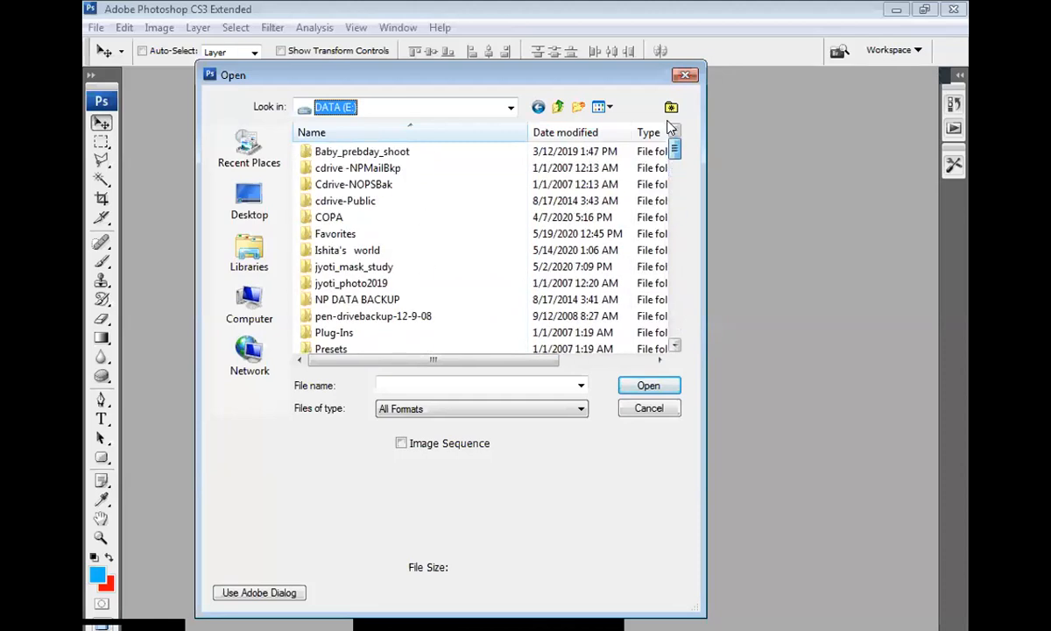
left_click(652, 410)
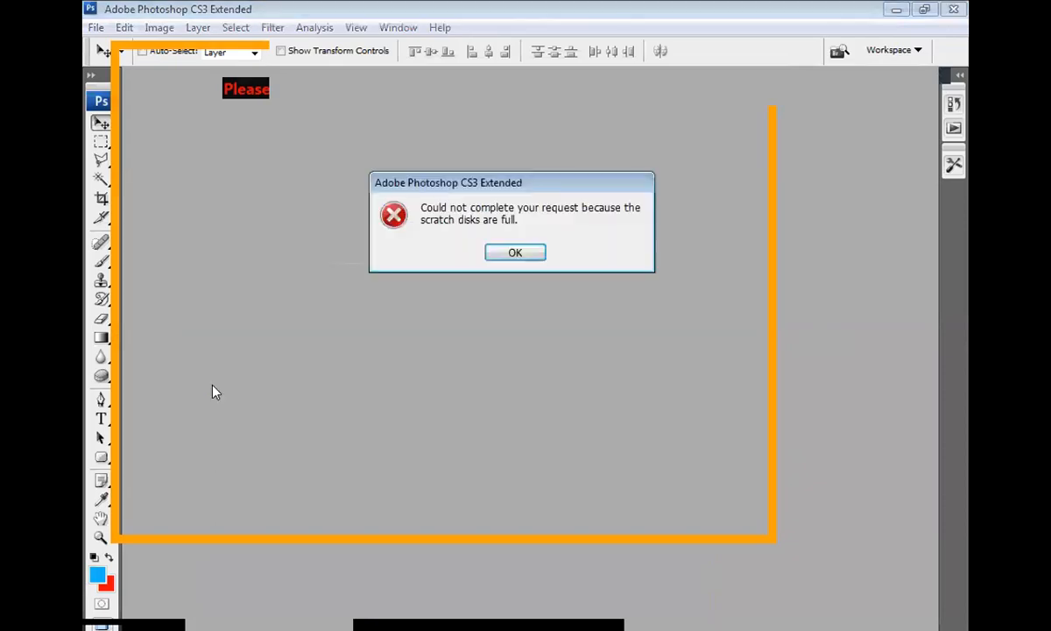
left_click(508, 253)
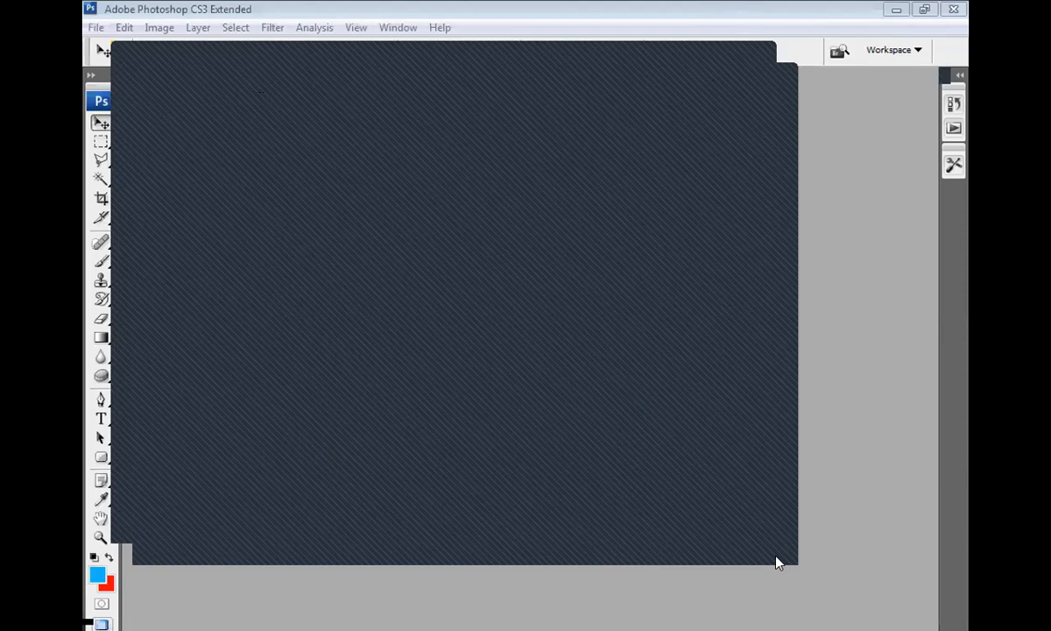
left_click_drag(776, 563, 776, 563)
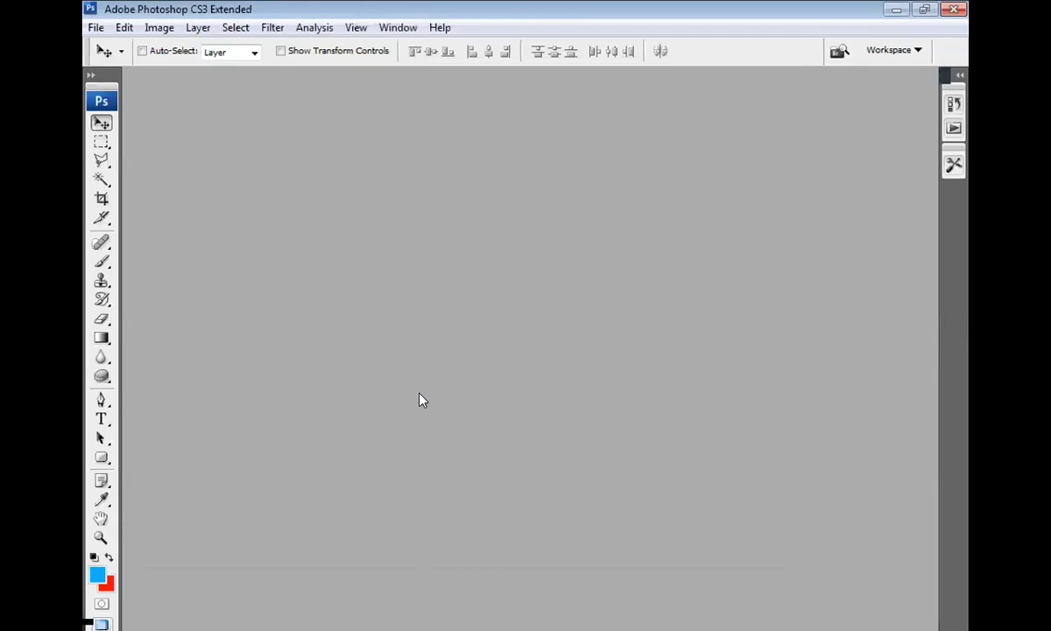
double_click(421, 394)
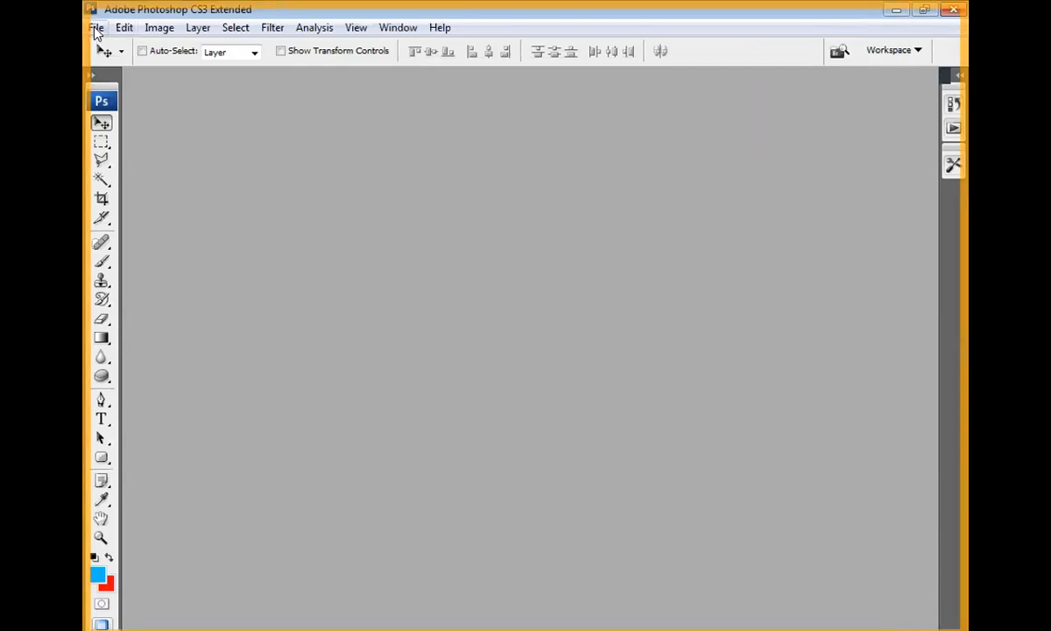
Create a new blank RGB document, 1238 by 1178 pixels at 72 pixels/inch, with a white background
left_click(95, 27)
left_click(111, 48)
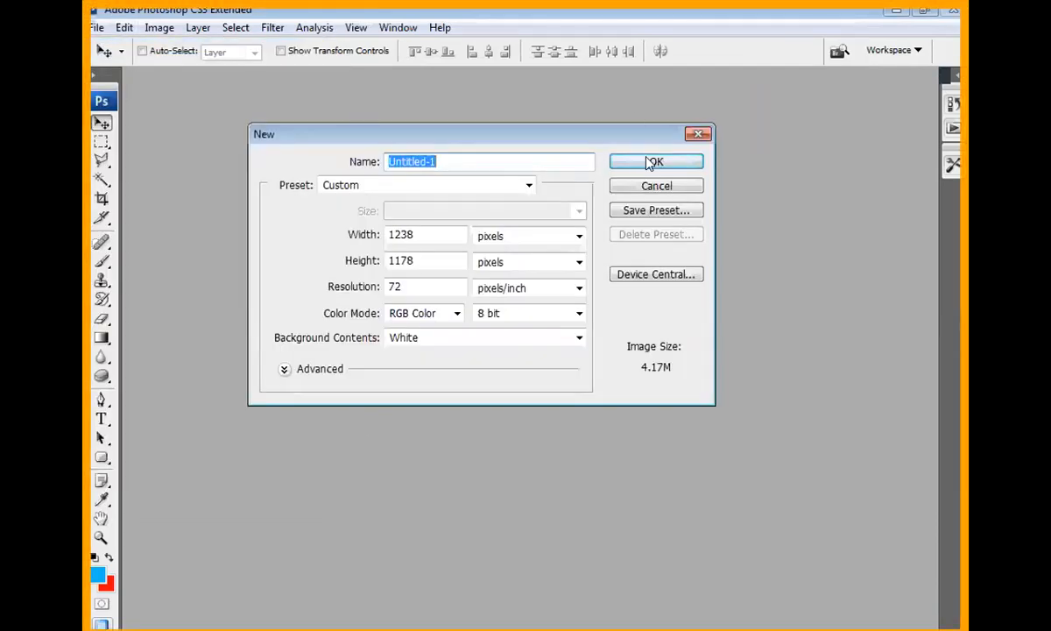
left_click(649, 163)
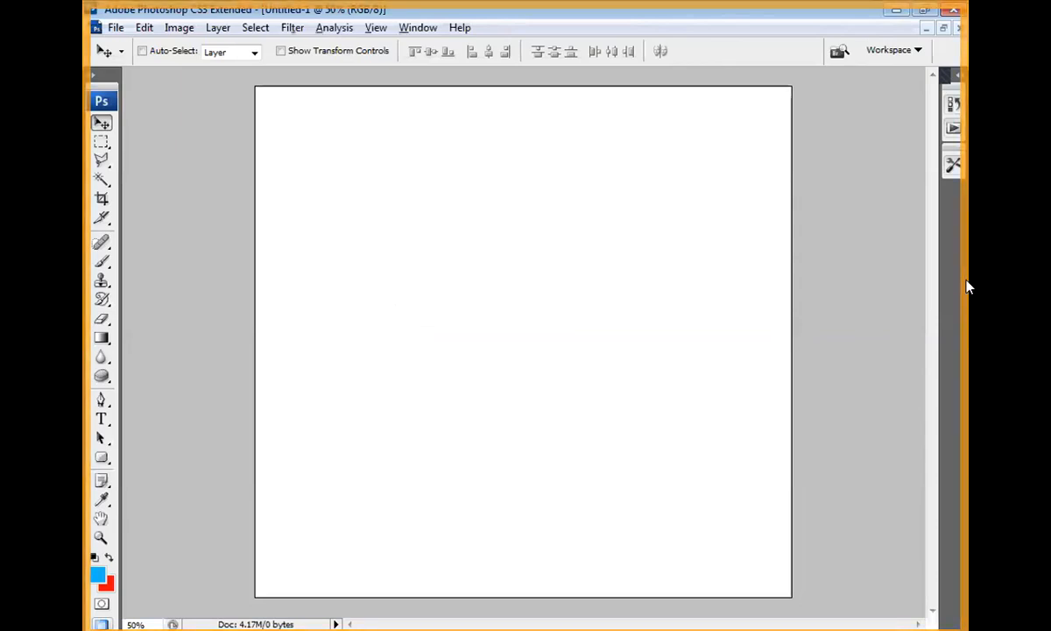
Resize the image to 1000 pixels wide and 800 pixels high
key("ctrl+alt+i")
type("1000")
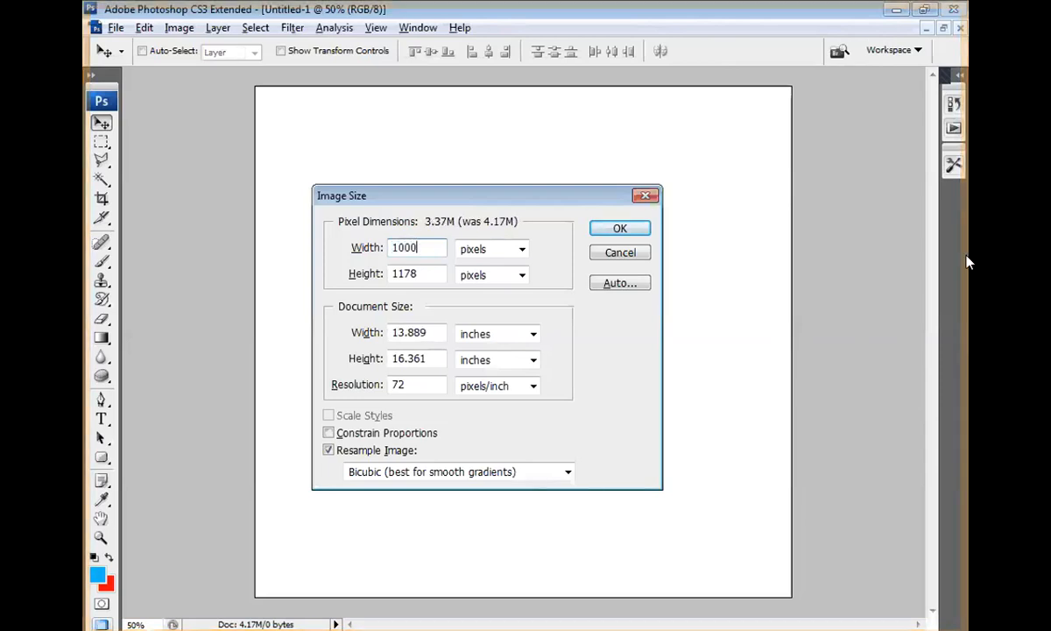
double_click(403, 248)
double_click(416, 270)
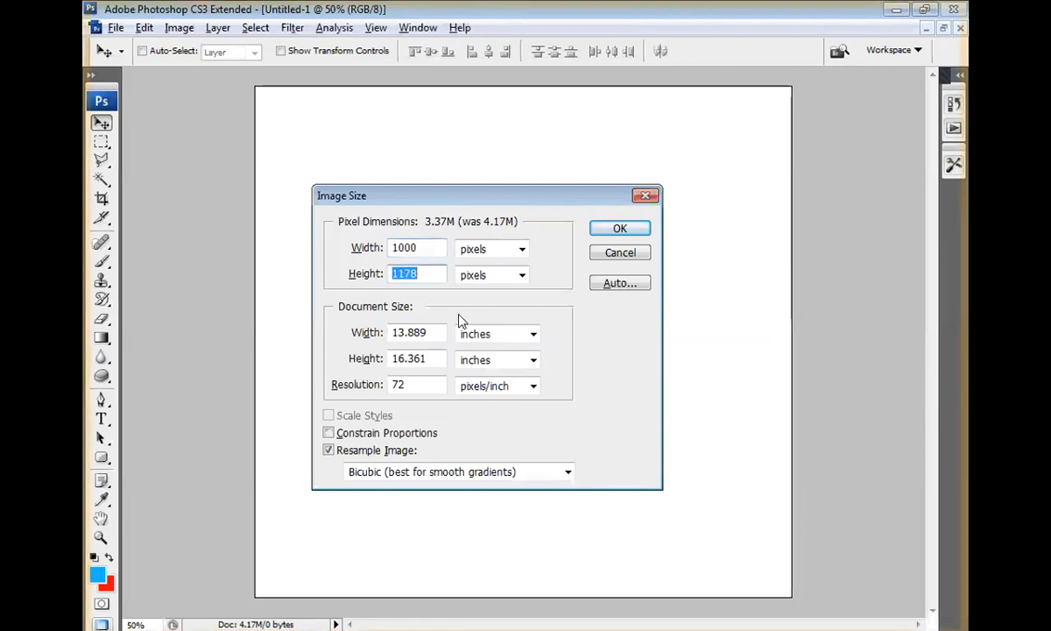
type("800")
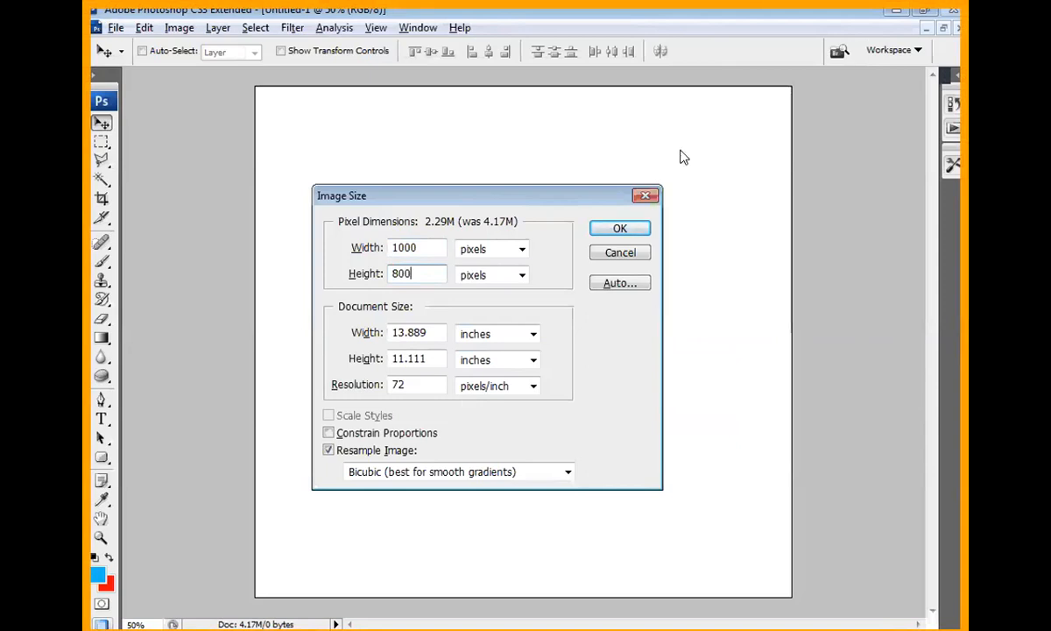
left_click(615, 227)
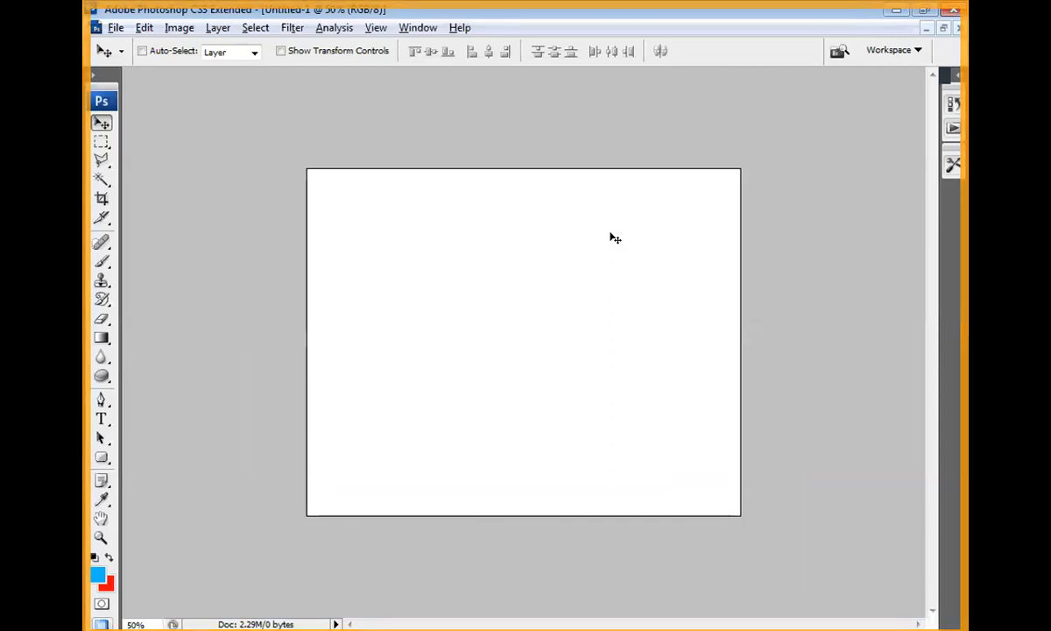
key("ctrl+n")
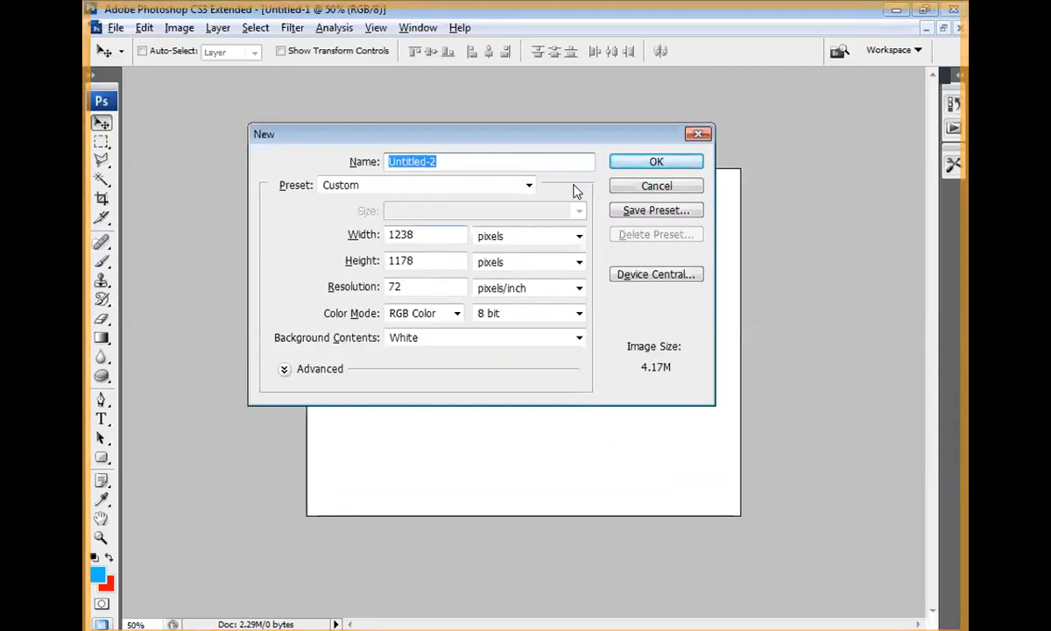
left_click(642, 186)
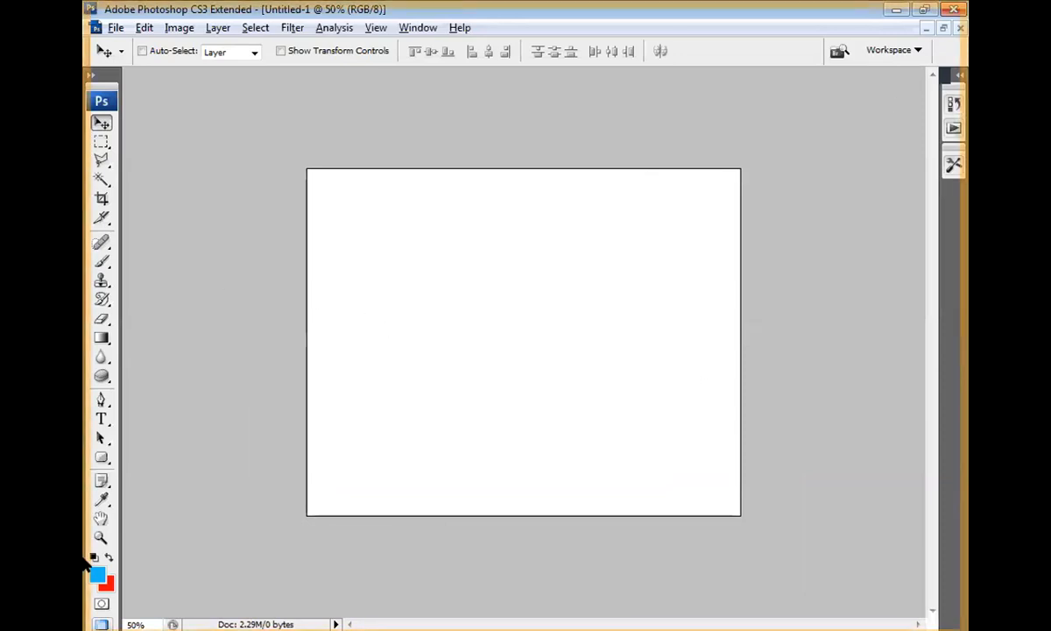
key("ctrl+plus")
key("ctrl+minus")
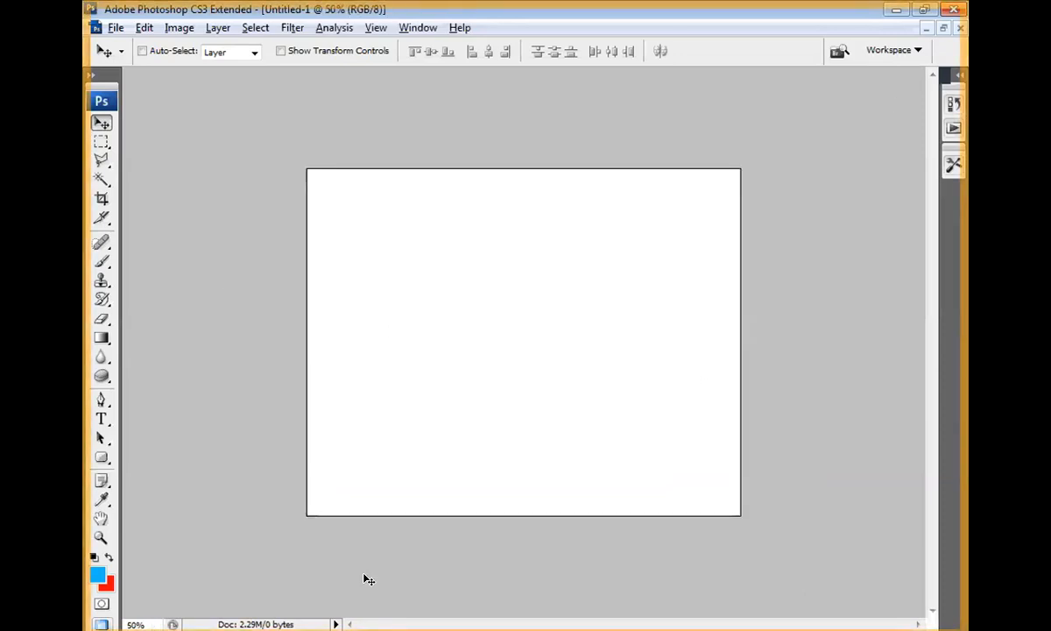
Draw a nearly circular path around the centre of the canvas with the Ellipse tool
key("ctrl+plus")
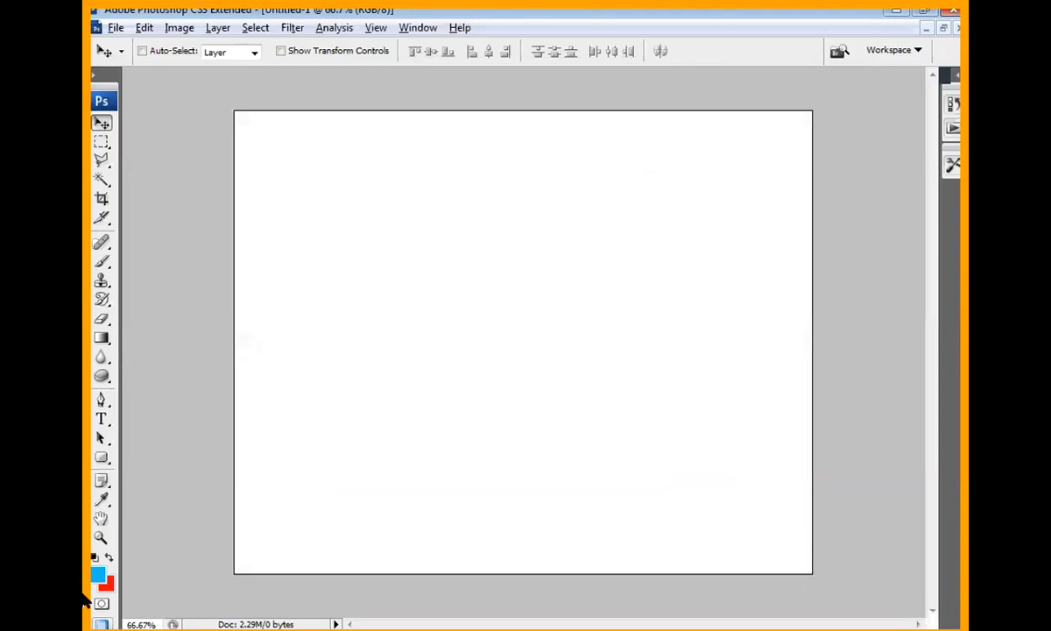
left_click(101, 459)
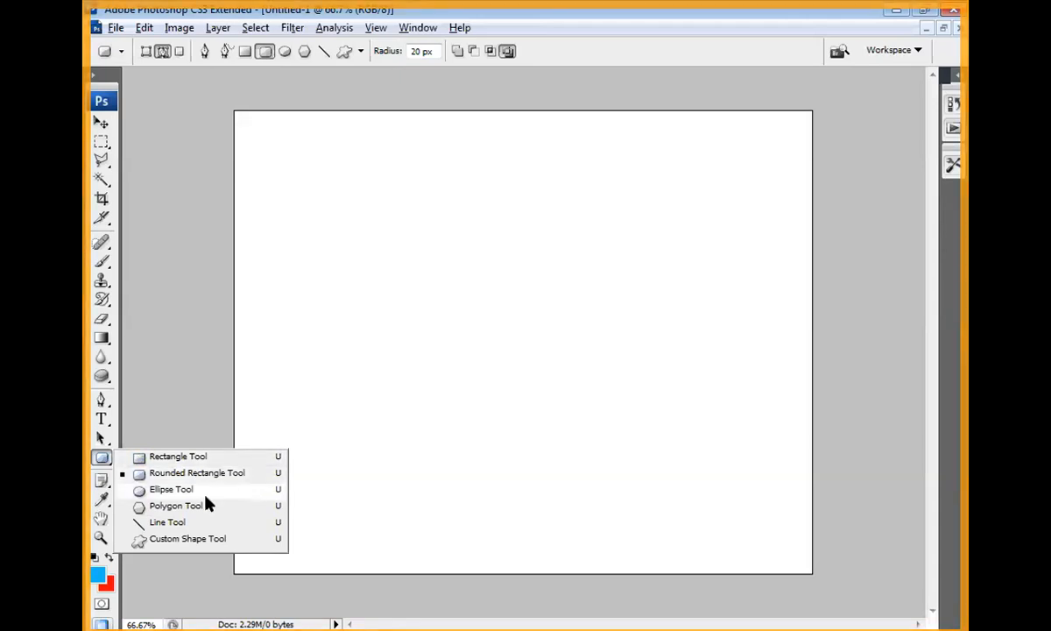
left_click(206, 493)
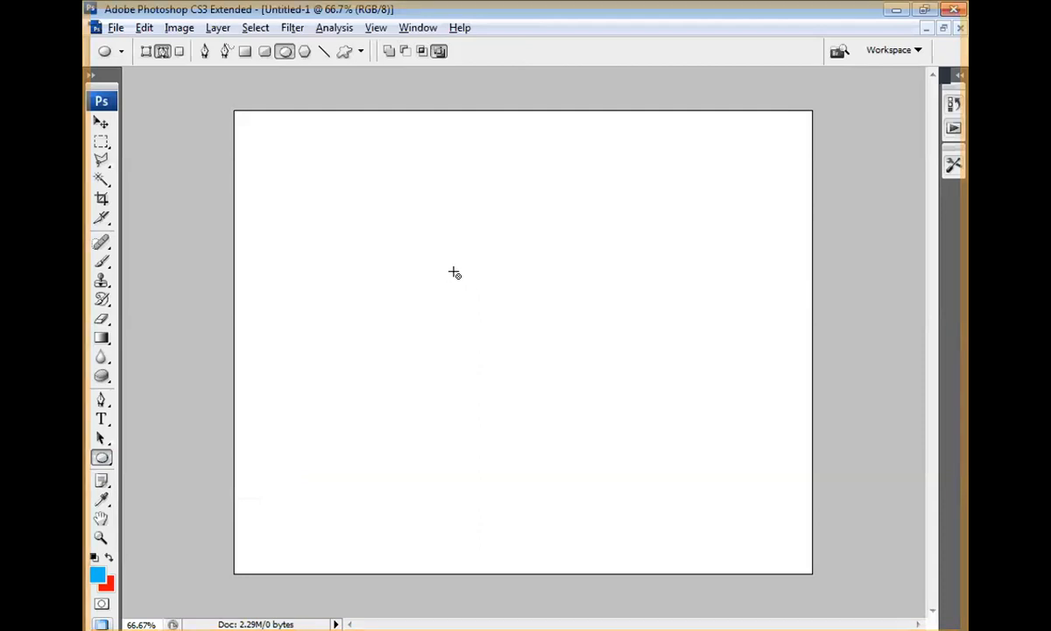
mouse_move(455, 273)
left_mouse_down()
mouse_move(540, 370)
mouse_move(556, 377)
mouse_move(542, 362)
mouse_move(577, 378)
mouse_move(615, 423)
left_mouse_up()
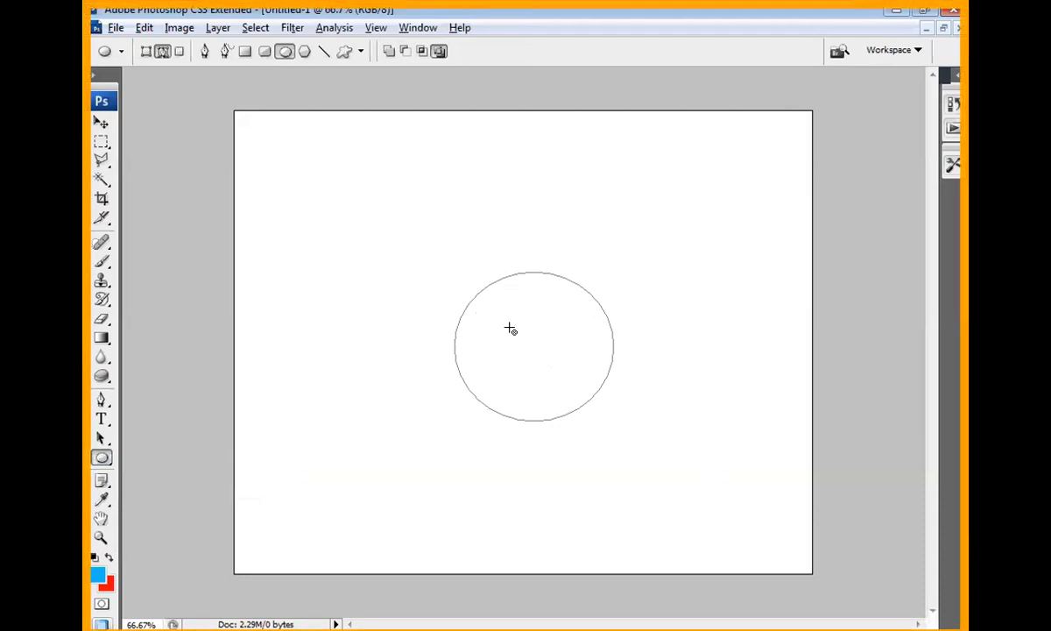
key("v")
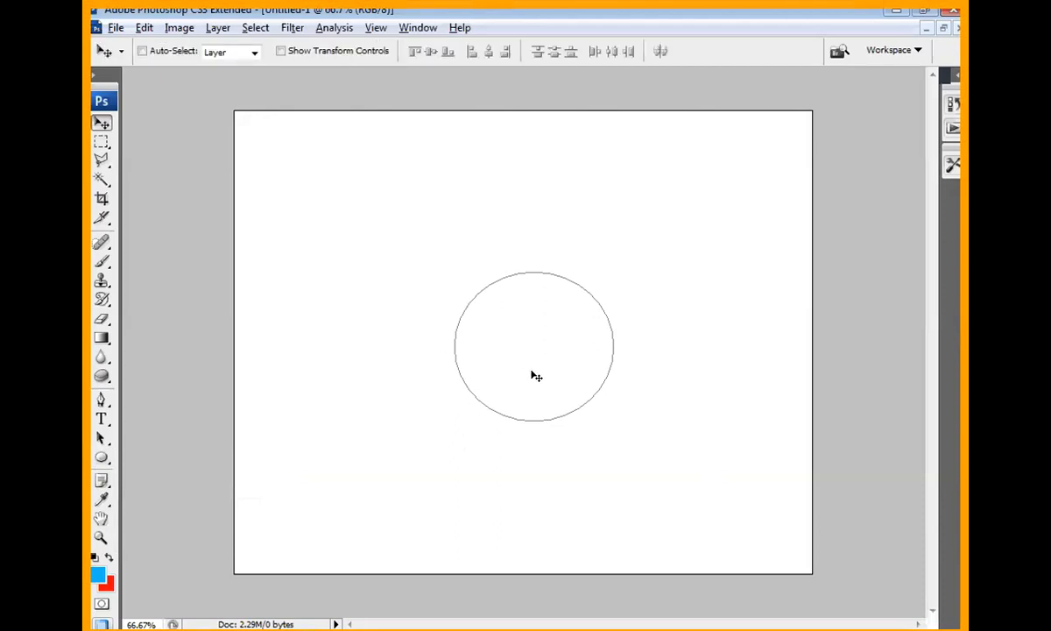
Delete the elliptical path and add a new empty layer above the background in the layer list
key("F7")
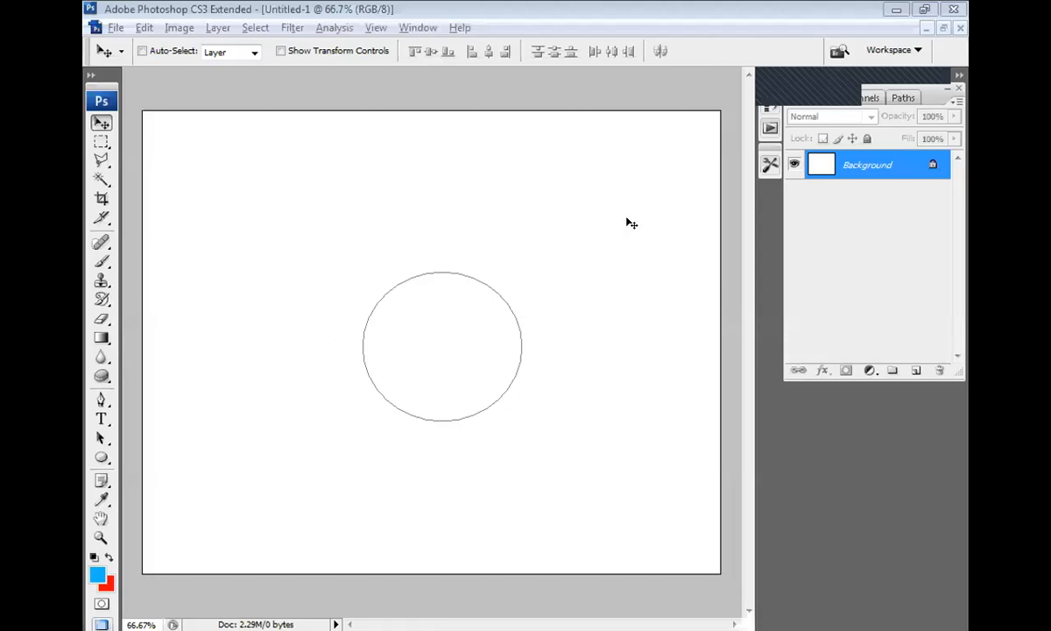
left_click(916, 371)
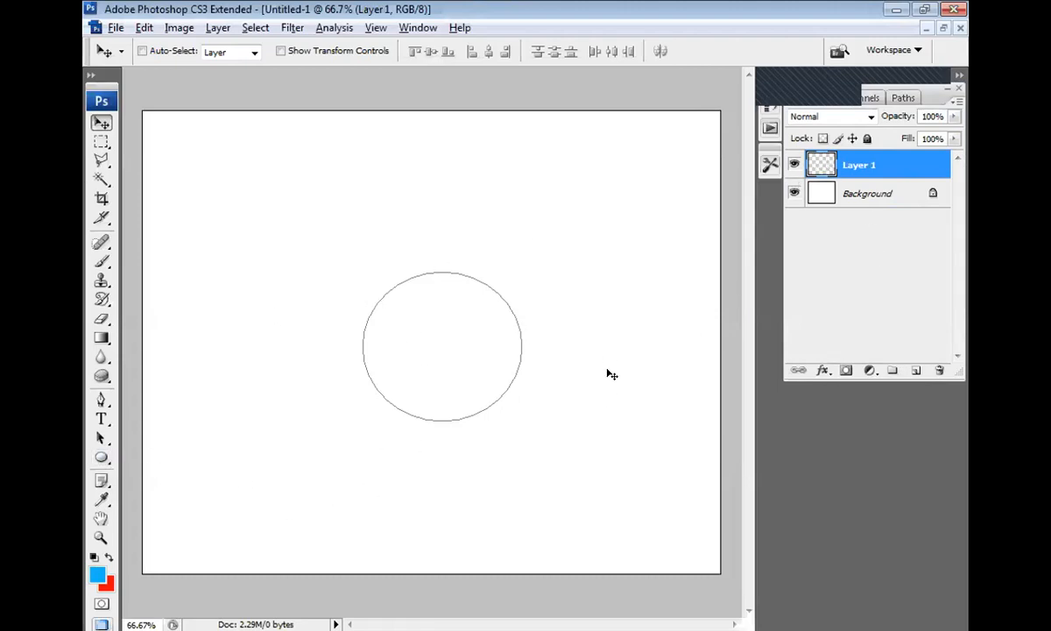
key("Delete")
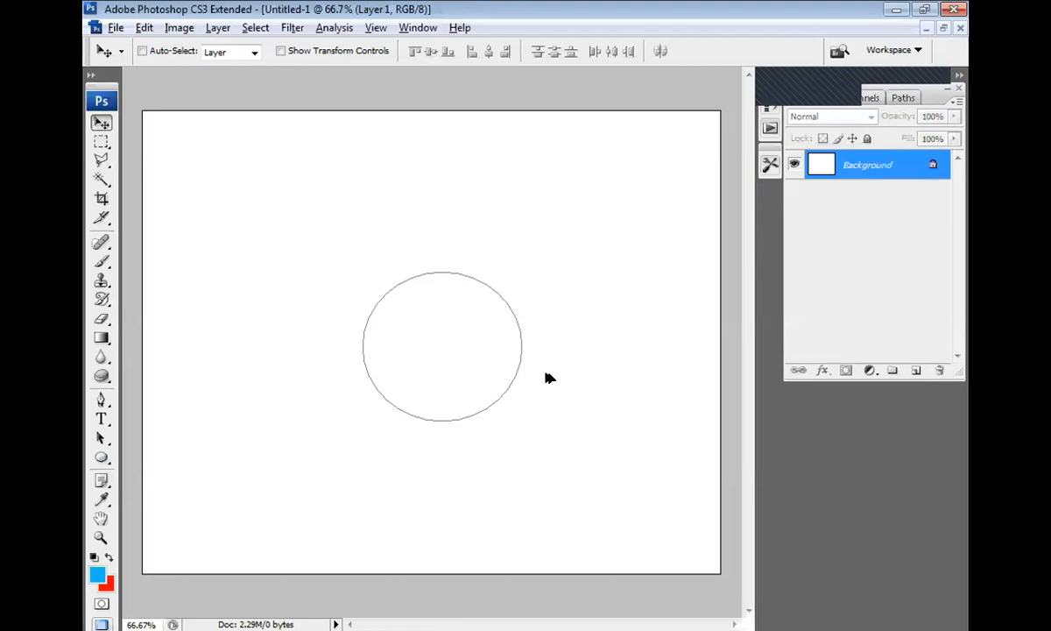
left_click(917, 370)
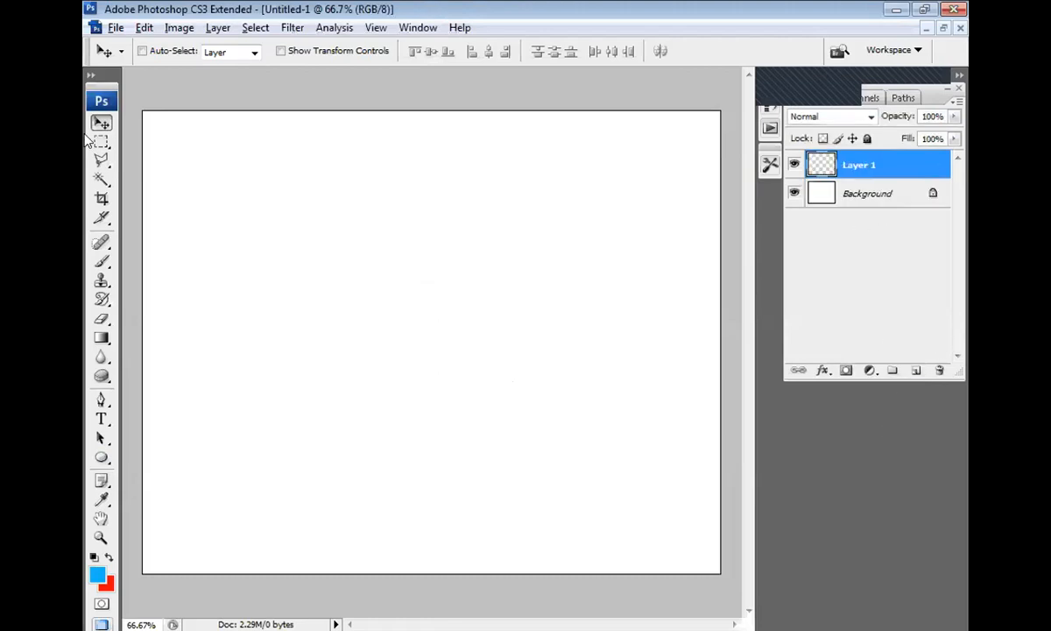
Draw a blue circle in the middle of the canvas with the Ellipse tool set to create a shape layer
left_click(103, 454)
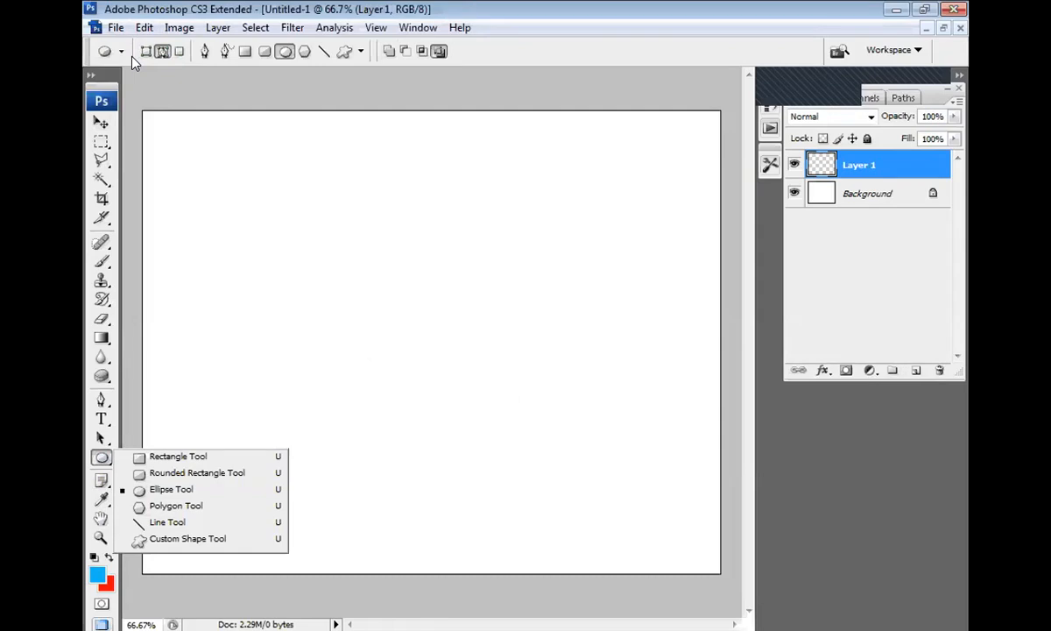
left_click(104, 459)
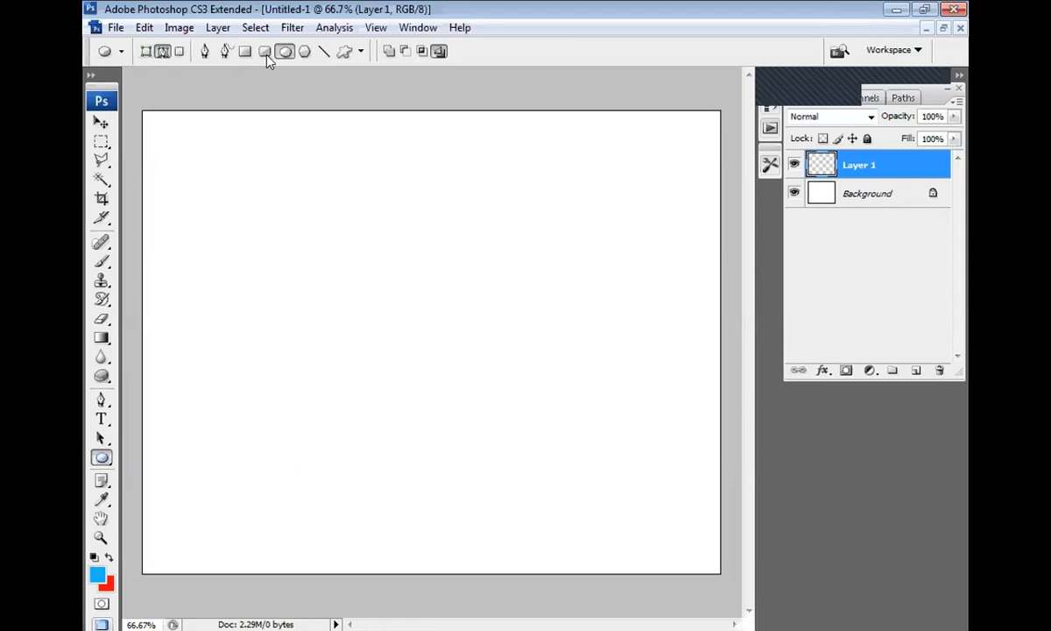
left_click(145, 51)
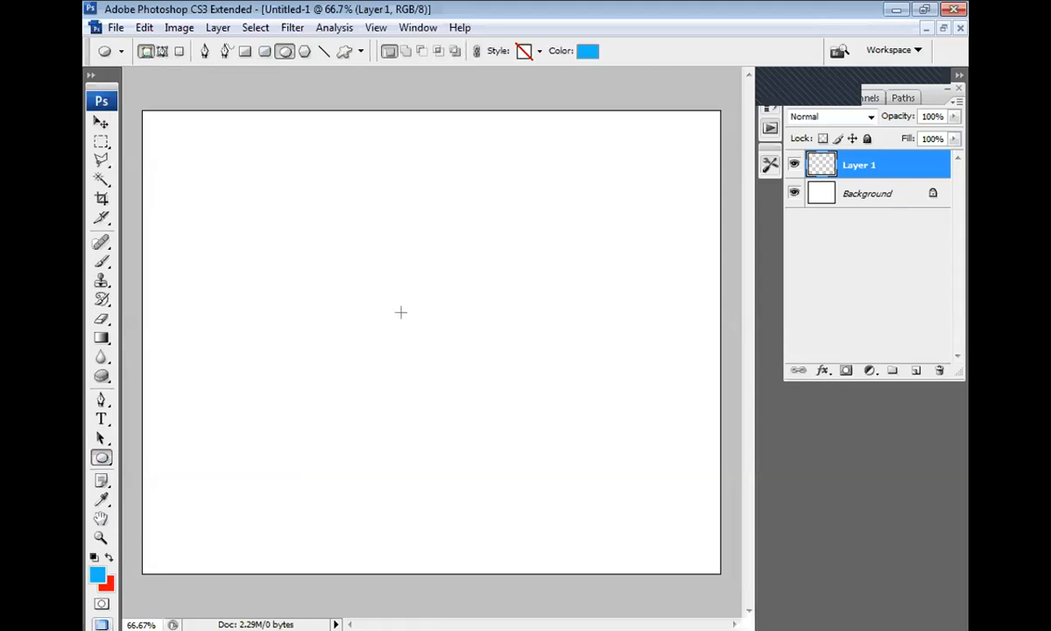
left_click_drag(350, 259, 506, 423)
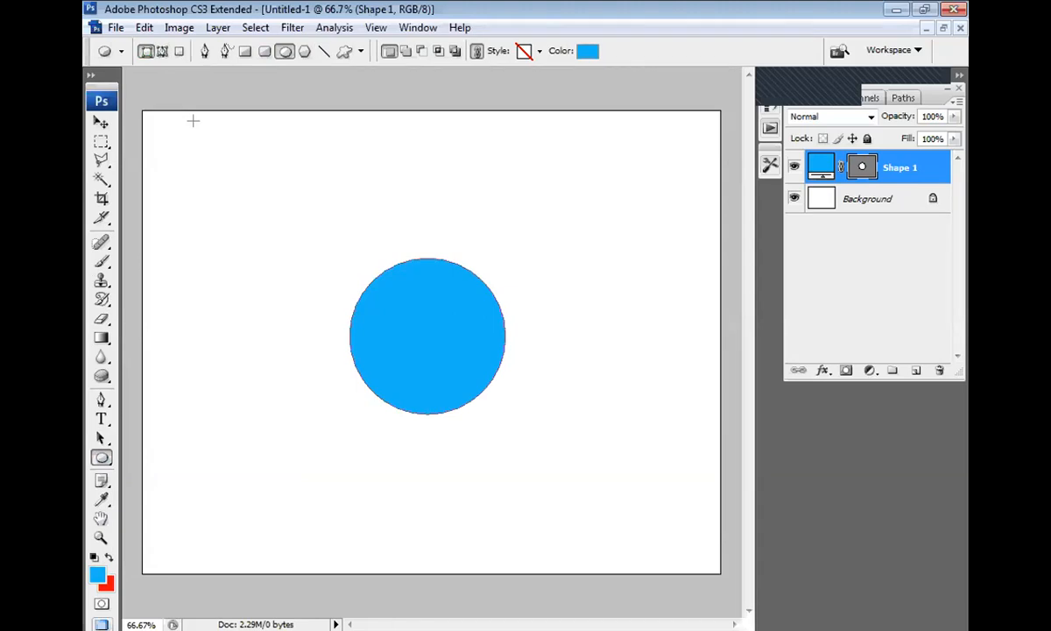
left_click(95, 122)
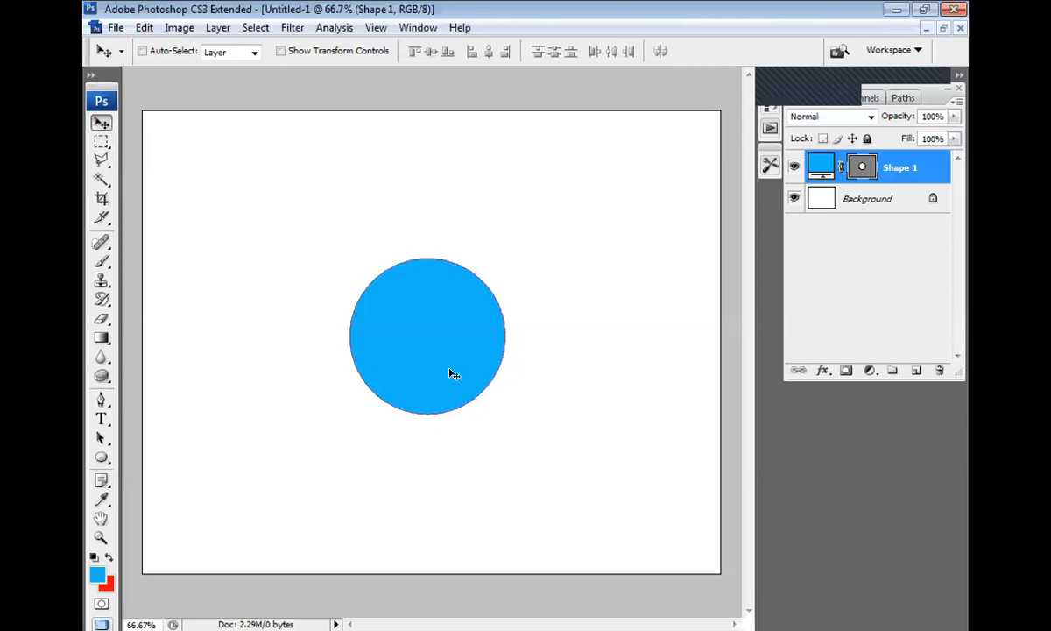
Change the circle shape layer's fill colour to violet-blue 5754c2
key("ctrl+plus")
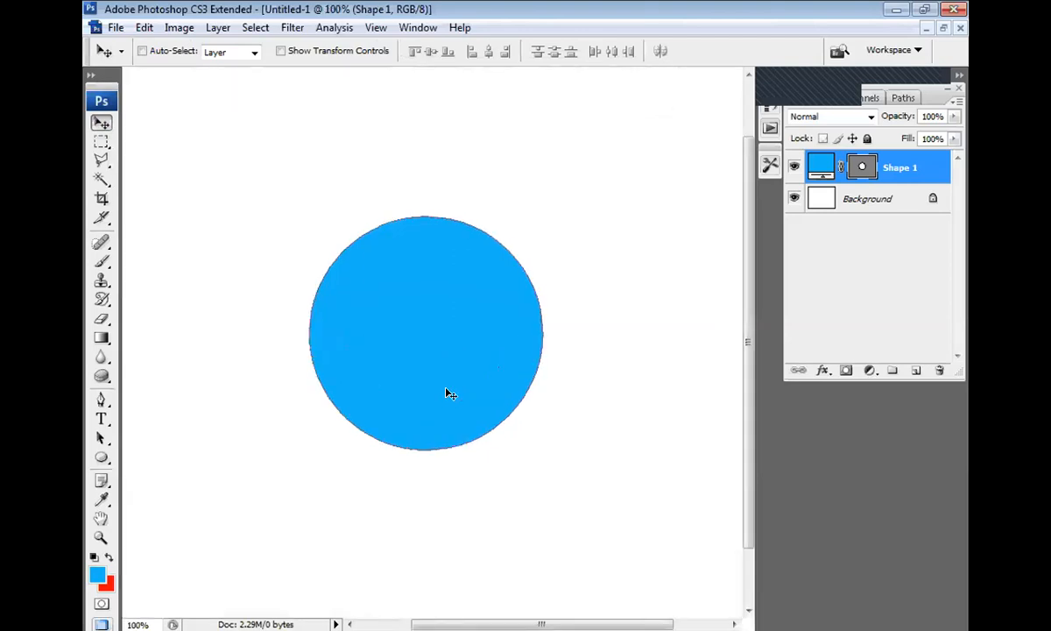
key("ctrl+minus")
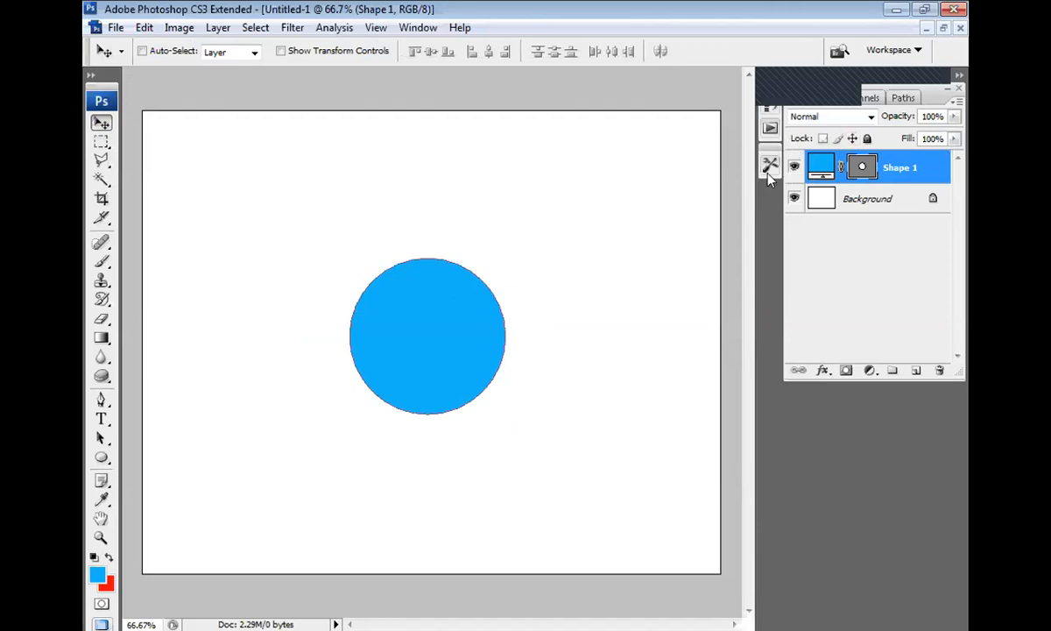
double_click(818, 166)
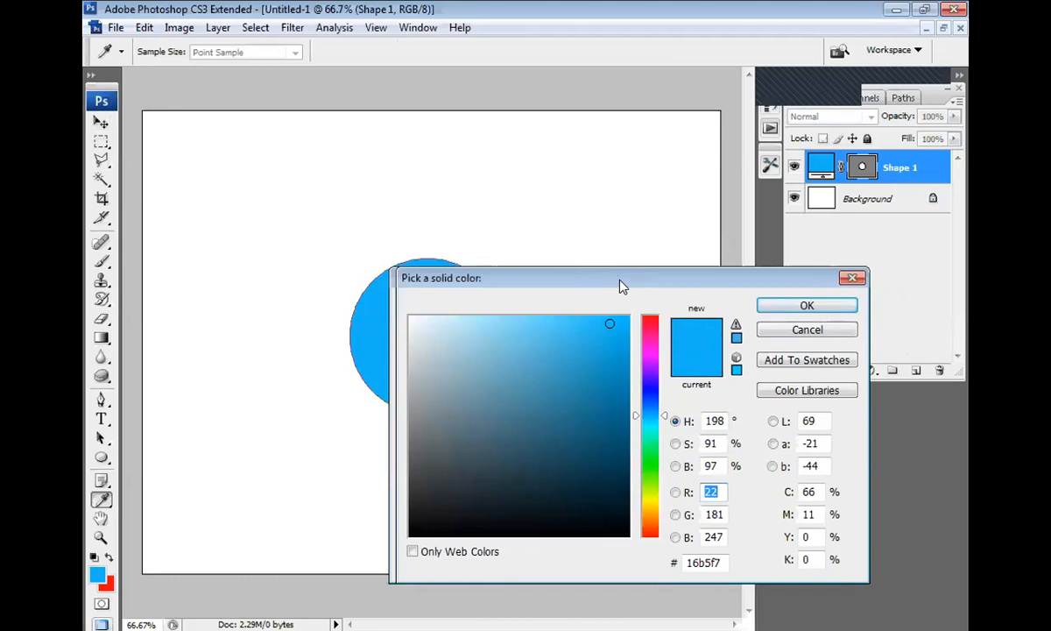
left_click_drag(622, 287, 760, 286)
left_click_drag(625, 354, 607, 331)
mouse_move(701, 321)
left_mouse_down()
mouse_move(666, 394)
mouse_move(660, 472)
mouse_move(711, 370)
mouse_move(683, 318)
mouse_move(618, 319)
mouse_move(593, 337)
left_mouse_up()
left_click_drag(777, 480, 780, 388)
left_click(615, 354)
mouse_move(602, 414)
left_mouse_down()
mouse_move(567, 316)
mouse_move(596, 333)
mouse_move(588, 357)
mouse_move(576, 326)
left_mouse_up()
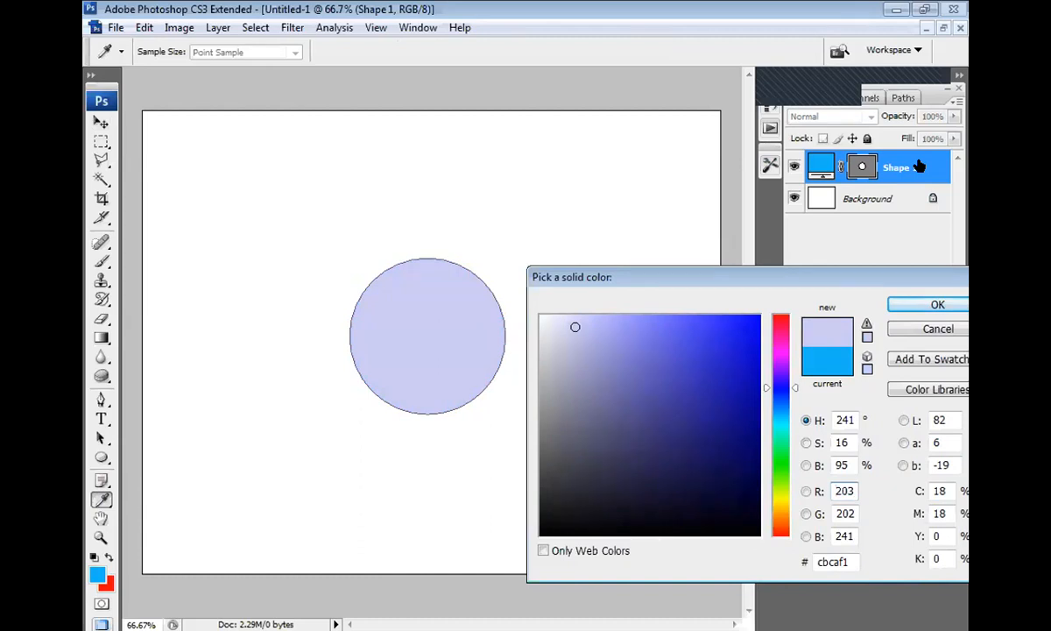
left_click(697, 352)
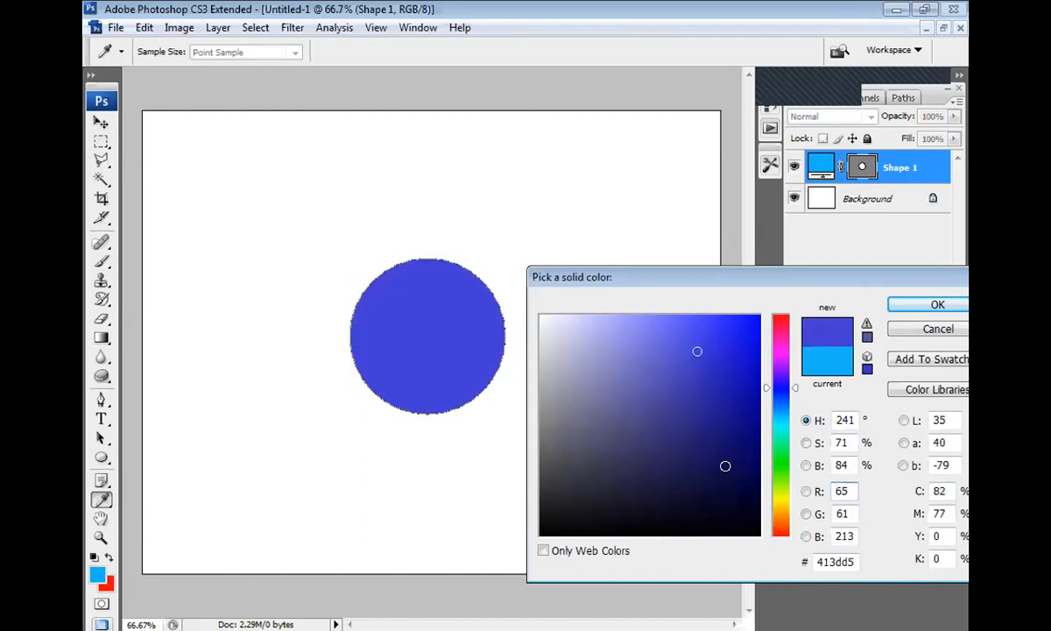
left_click(726, 466)
left_click(615, 380)
left_click(636, 323)
left_click(730, 393)
left_click(664, 367)
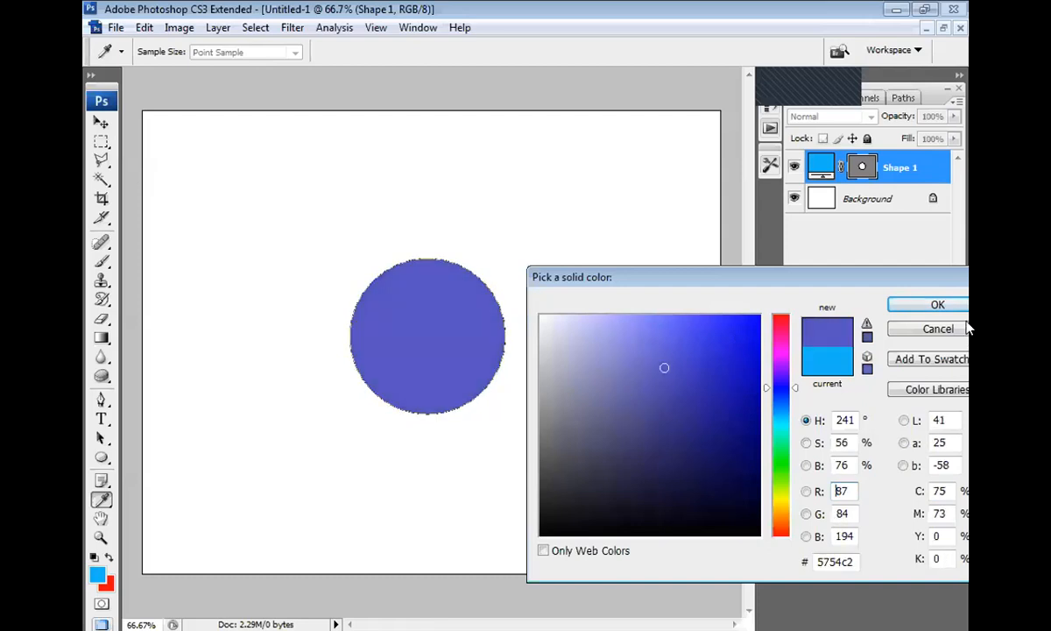
left_click(913, 305)
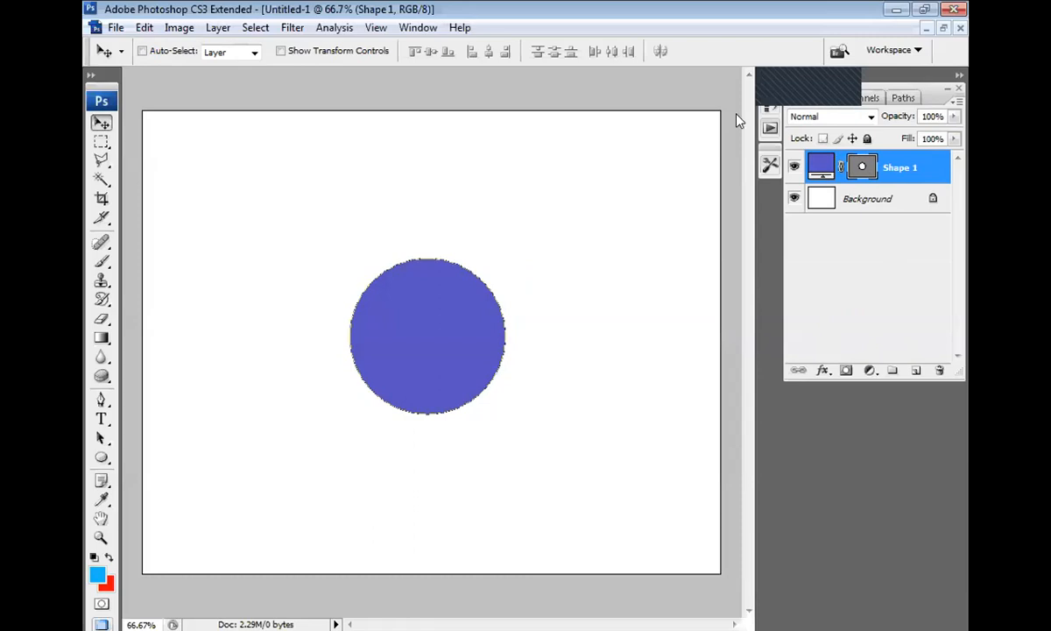
Draw a circular selection with a 10 px feather above and beside the circle, using the Elliptical Marquee tool
left_click(101, 141)
left_click_drag(103, 140, 164, 161)
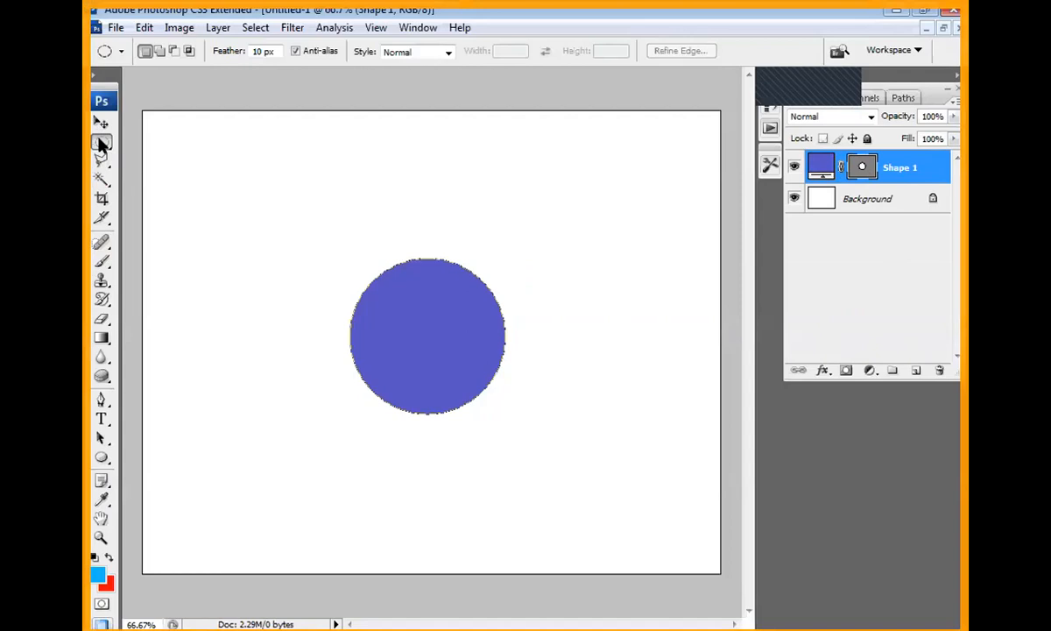
left_click(102, 144)
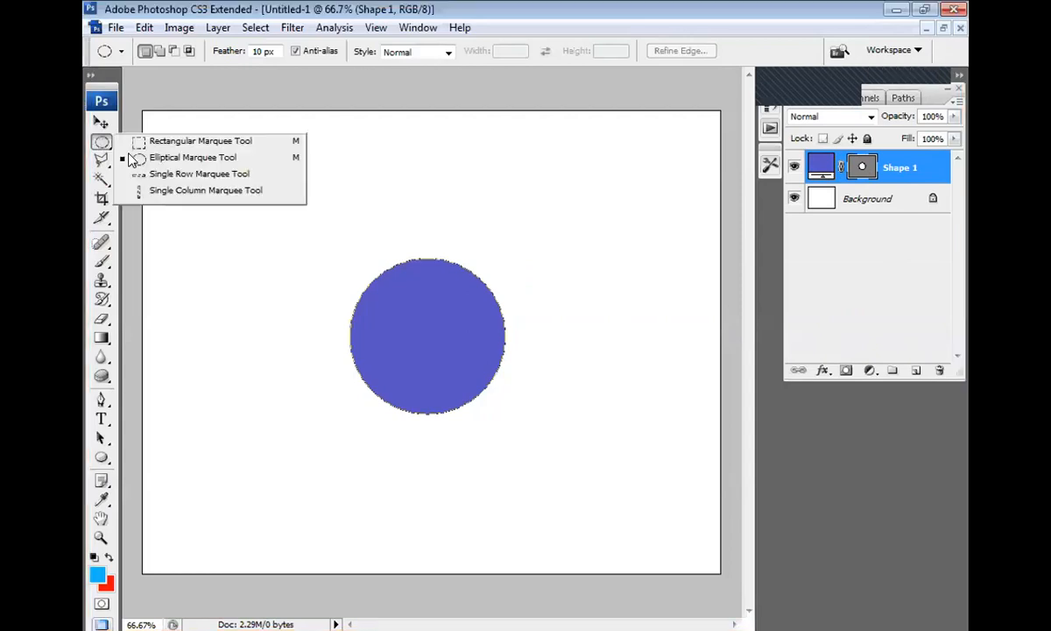
left_click(167, 160)
left_click_drag(516, 148, 686, 326)
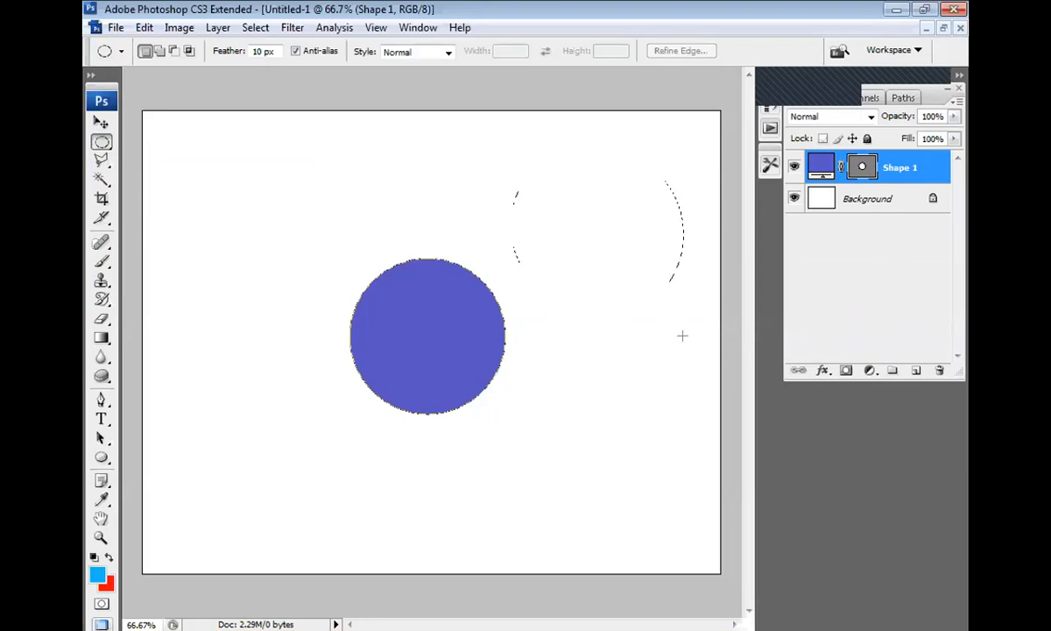
Add a new layer above the shape layer and set the background colour to the circle's violet-blue
left_click(915, 369)
left_click(109, 585)
left_click(497, 316)
left_click(697, 392)
left_click(458, 313)
left_click(930, 304)
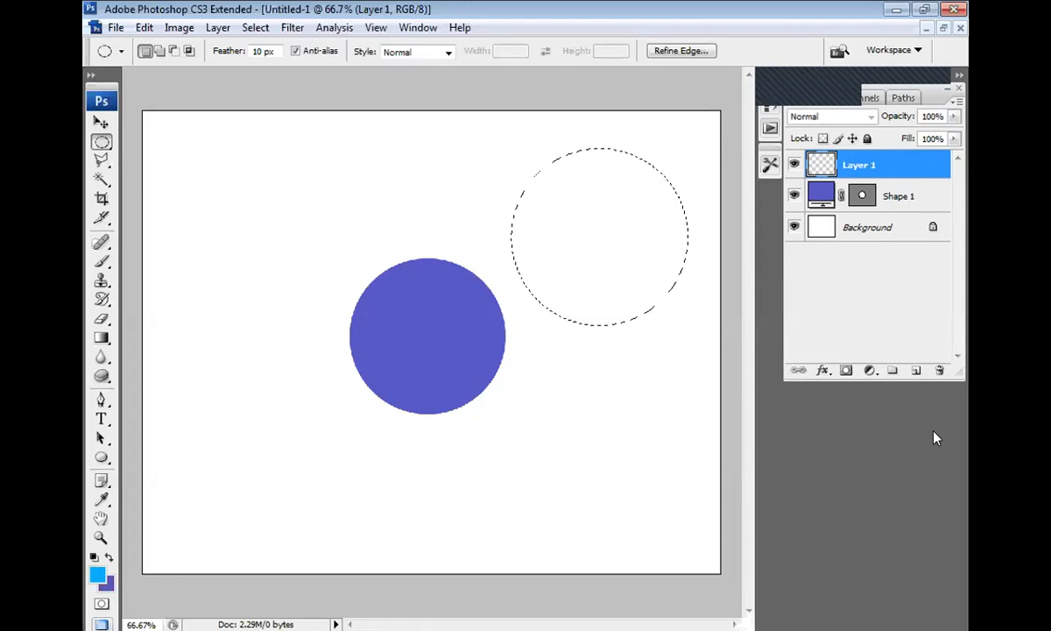
Try filling the feathered circular selection with the background colour on the new layer, and remove the fill again
key("ctrl+d")
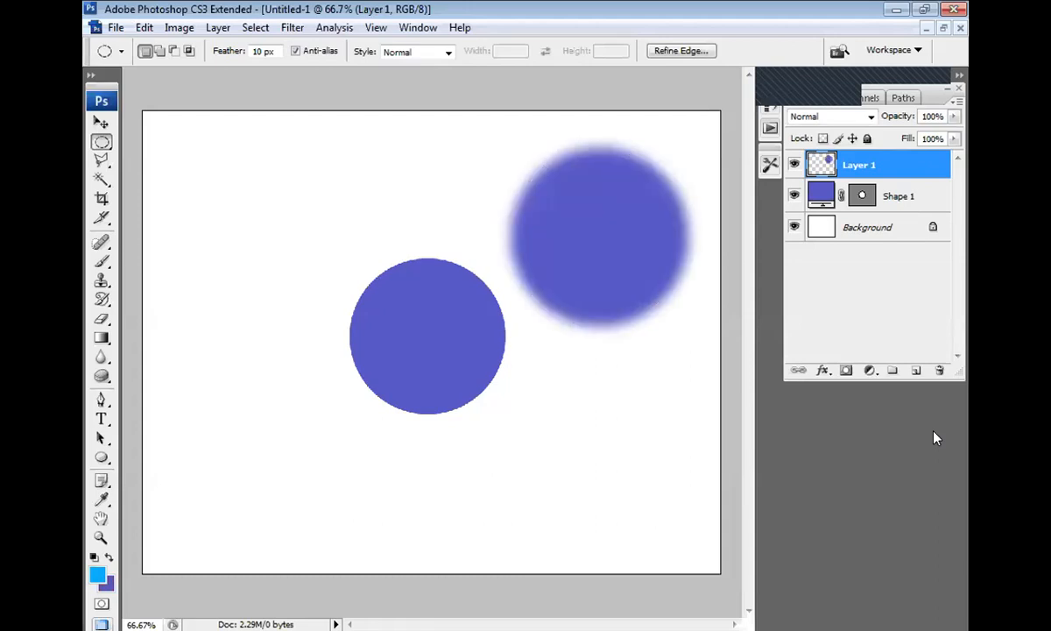
key("ctrl+shift+d")
key("Delete")
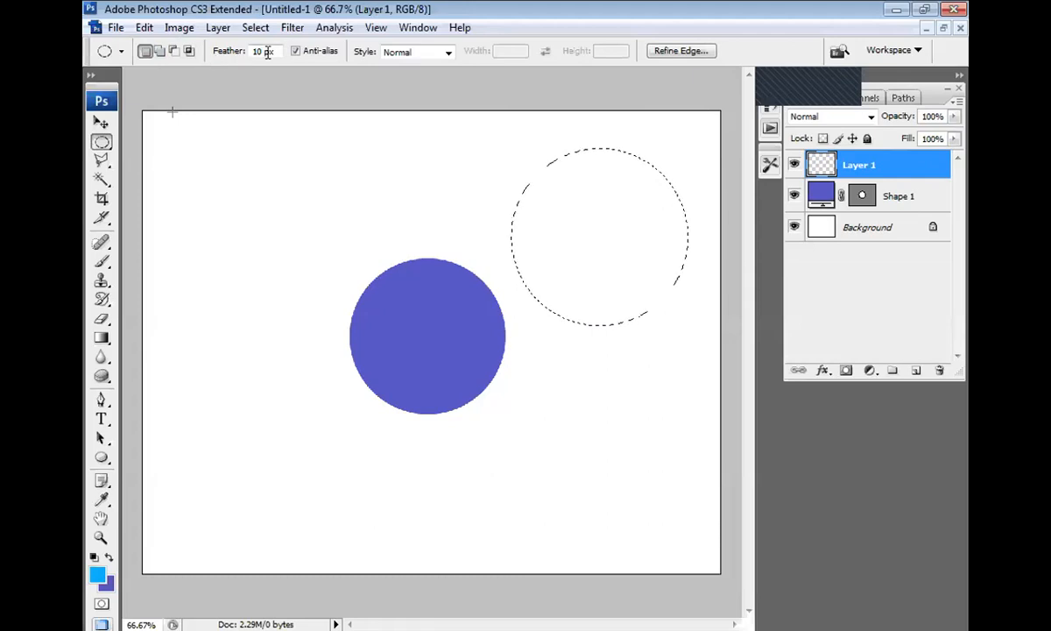
Set the Elliptical Marquee tool's feather to 0 px
left_click(211, 51)
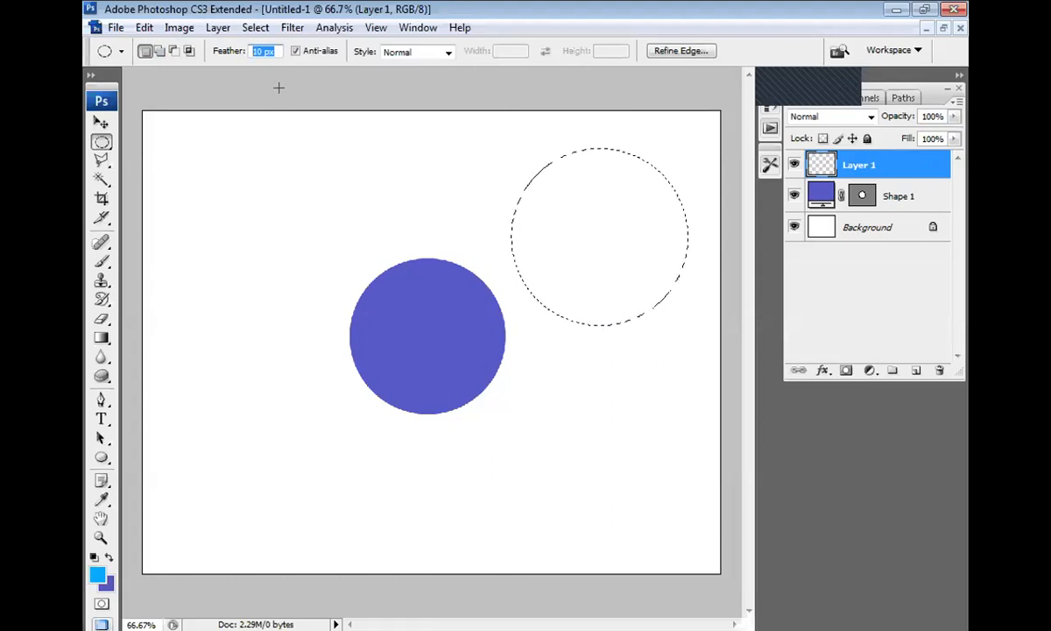
type("0")
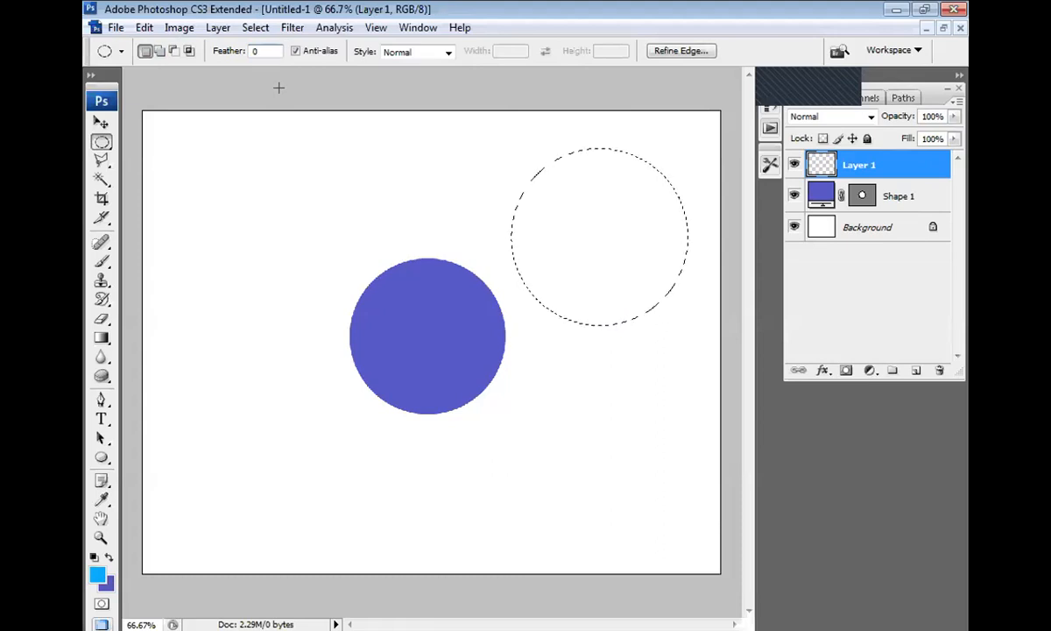
key("Return")
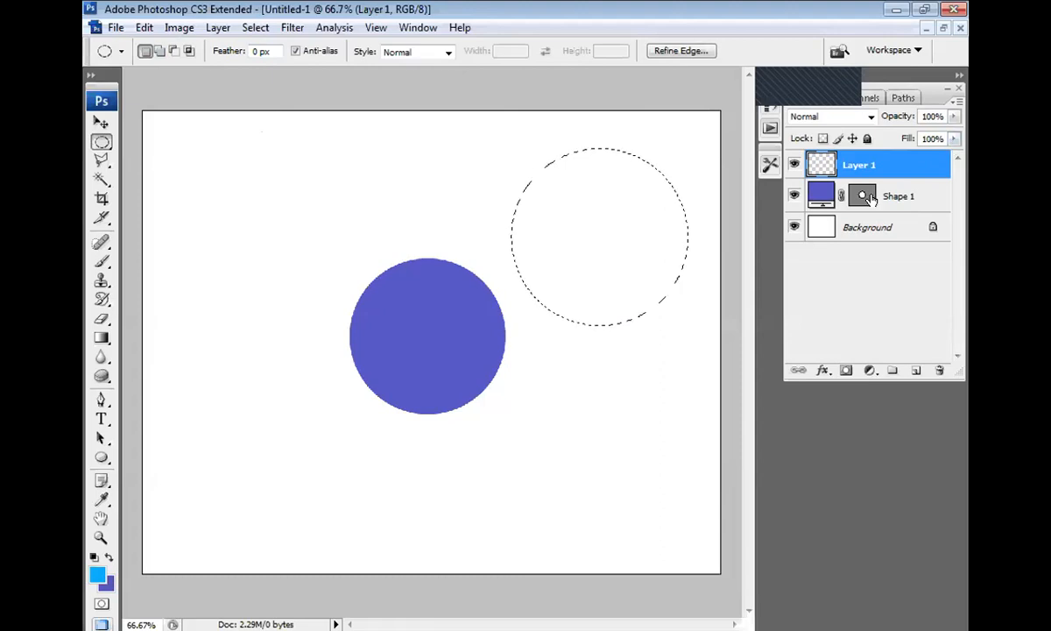
Try filling the existing circular selection with the background colour, undo the fill and deselect
key("ctrl+BackSpace")
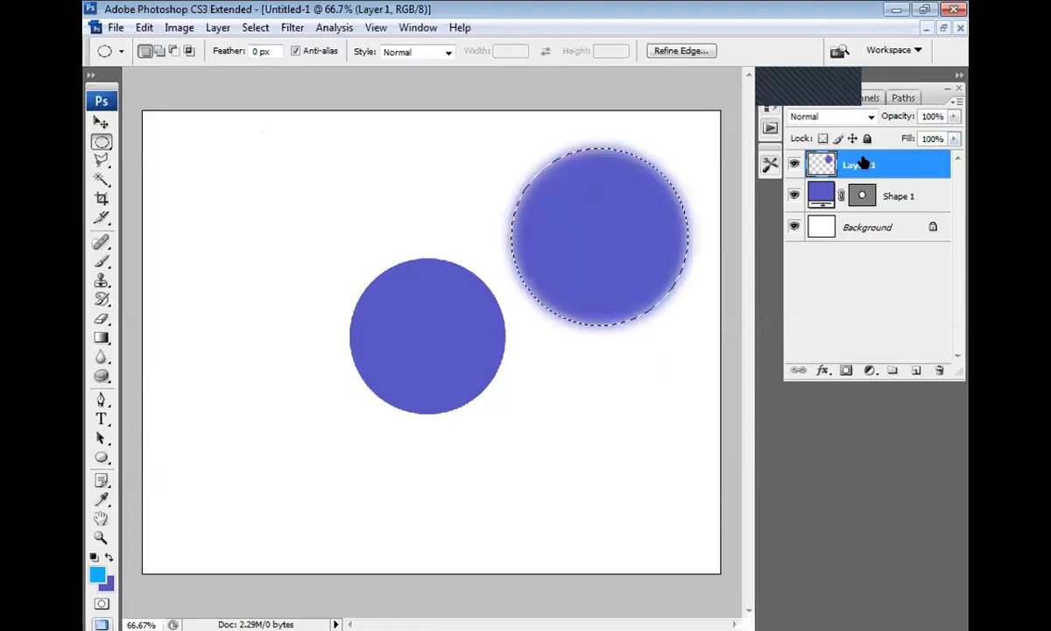
key("ctrl+z")
key("ctrl+d")
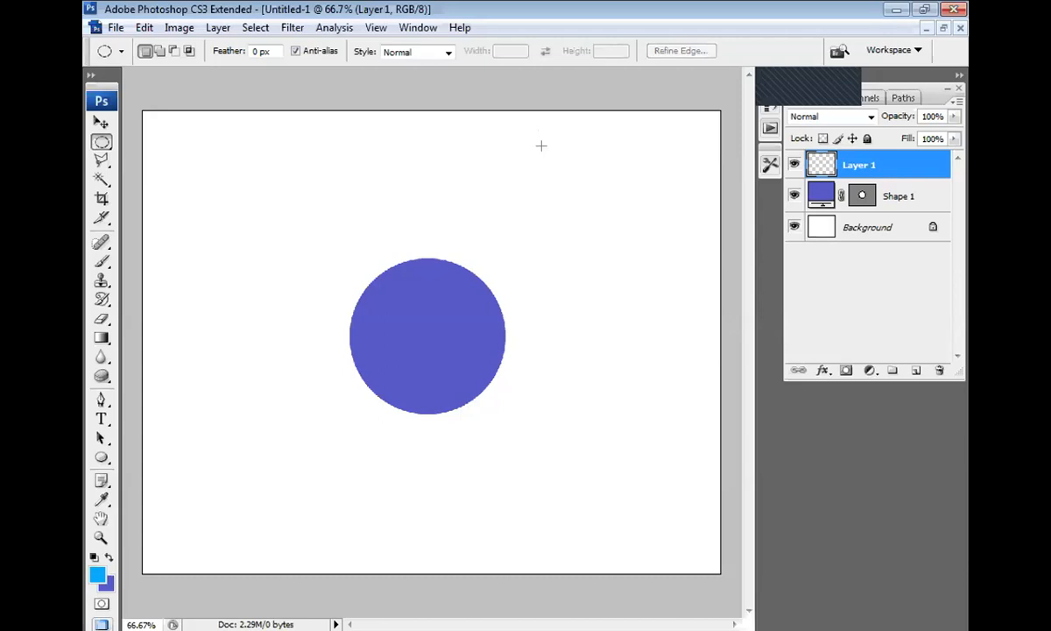
Draw a new unfeathered circular selection in the canvas's upper-right area and fill it with the violet-blue background colour
left_click_drag(548, 138, 714, 320)
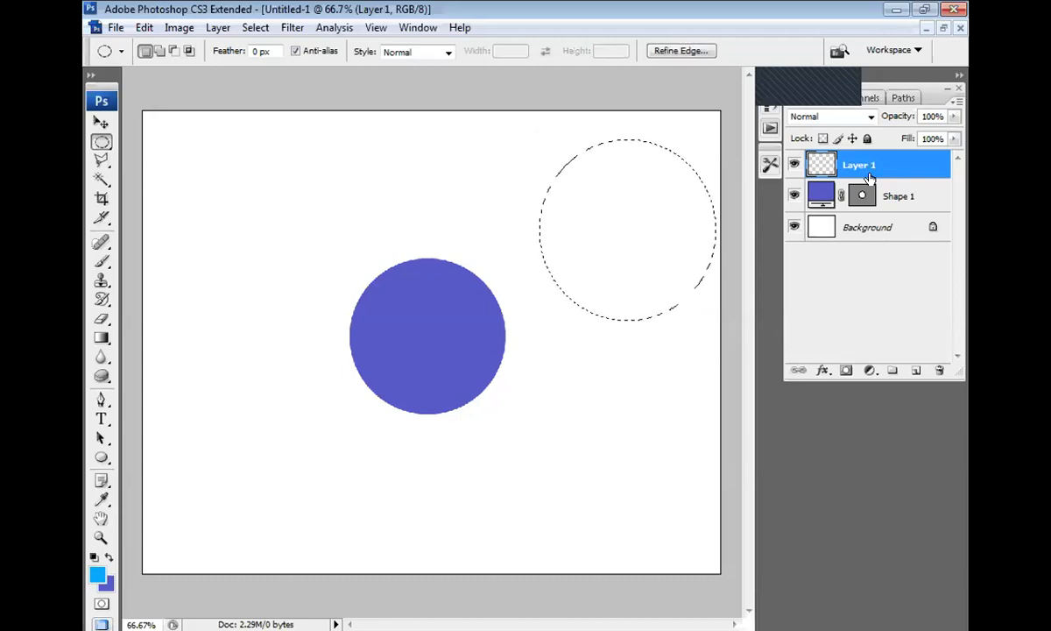
key("ctrl+BackSpace")
key("ctrl+d")
Move the new filled circle down beside the shape-layer circle and compare their edges at higher magnification
key("v")
left_click_drag(613, 259, 607, 370)
key("ctrl+plus")
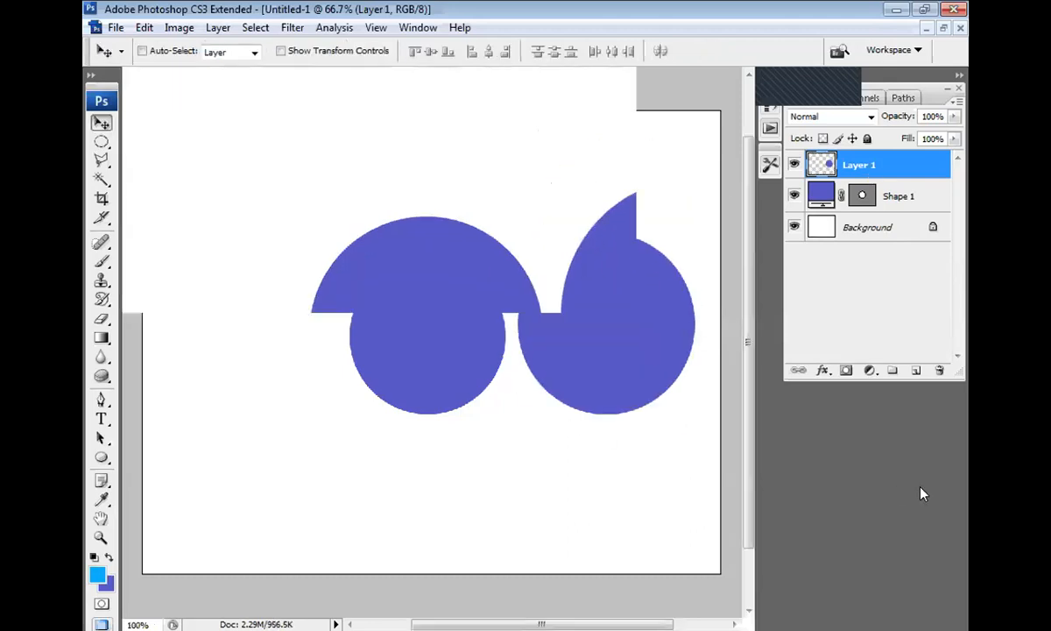
key("ctrl+plus")
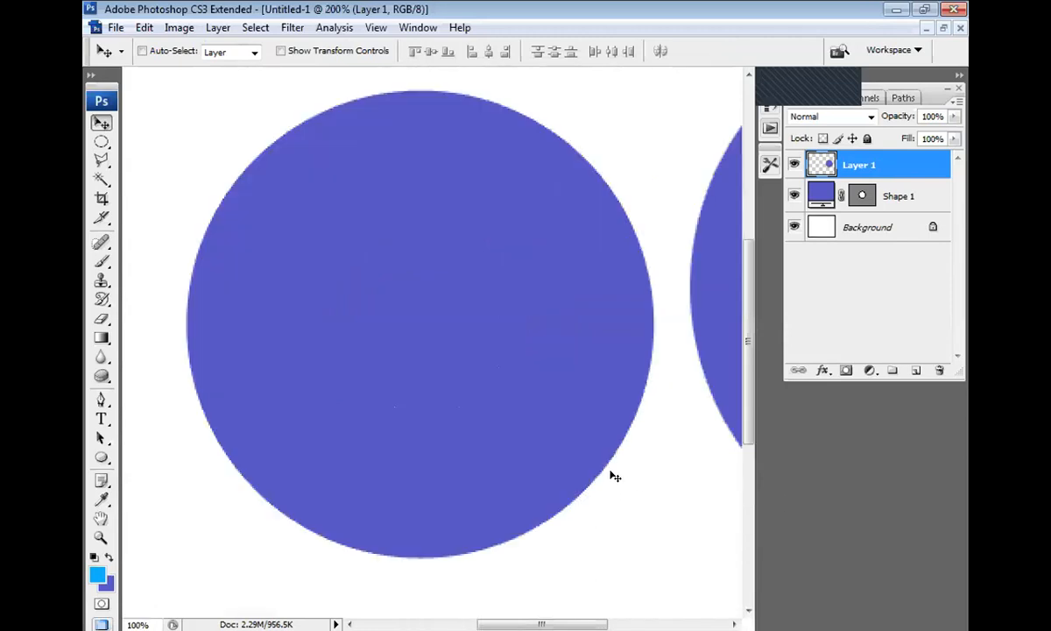
key("ctrl+minus")
key("ctrl+minus")
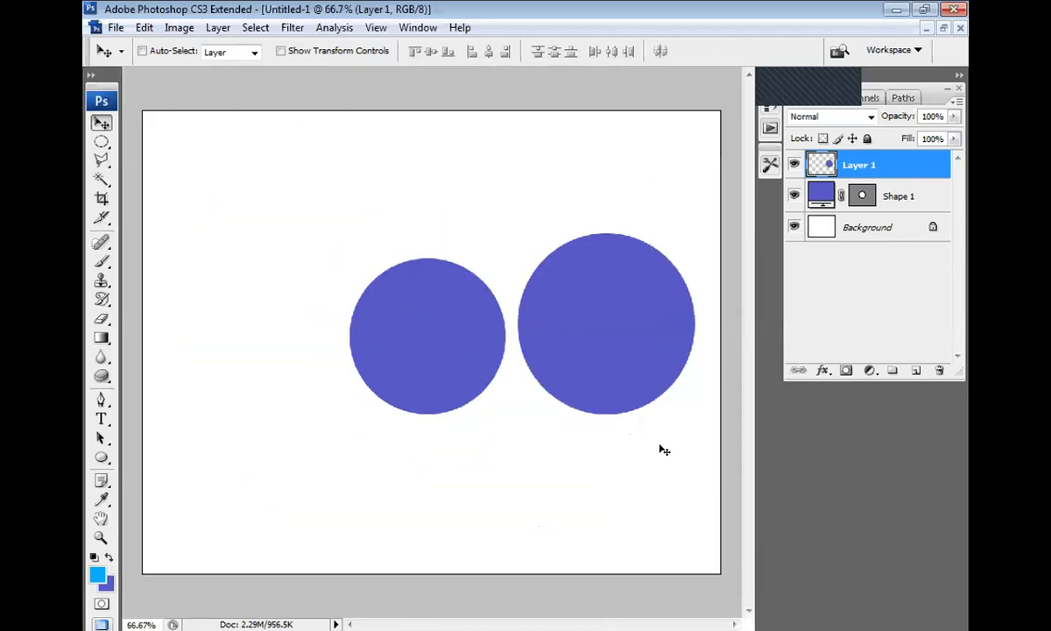
Select the smaller circle's shape layer and show the outline of its vector mask
left_click(819, 194)
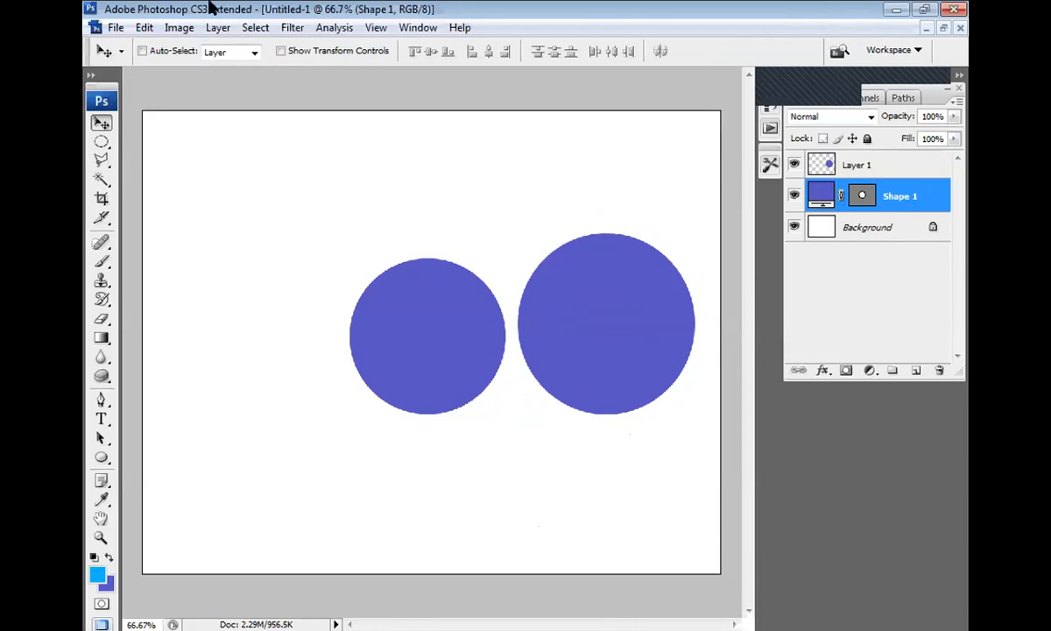
left_click(866, 193, "ctrl")
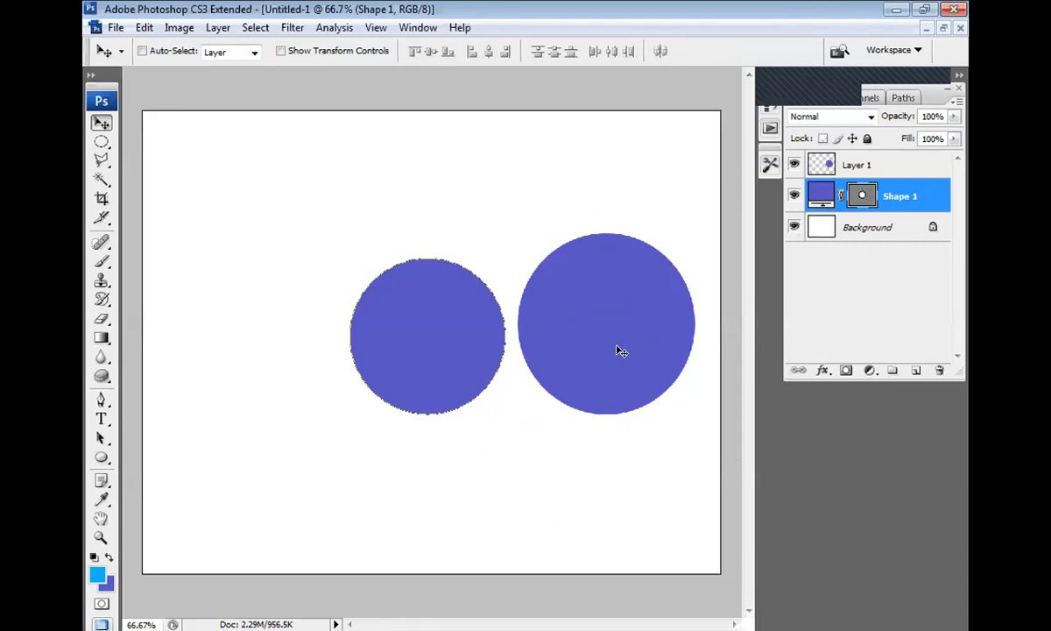
Combine three overlapping elliptical selections in the canvas's upper-left area with the Elliptical Marquee tool
key("m")
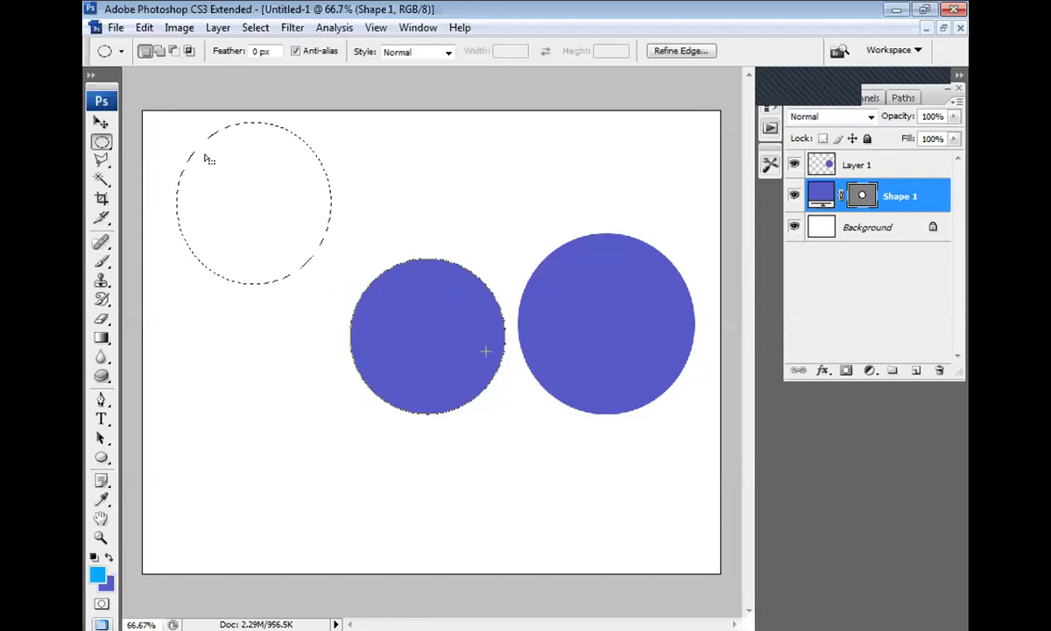
left_click_drag(291, 127, 435, 261)
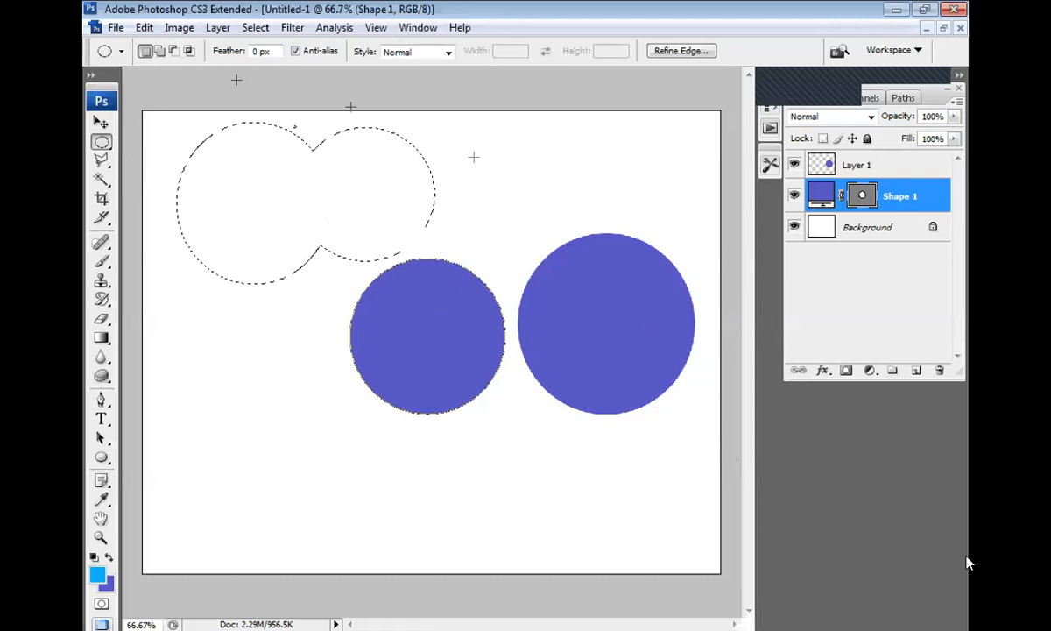
left_click_drag(252, 215, 356, 332)
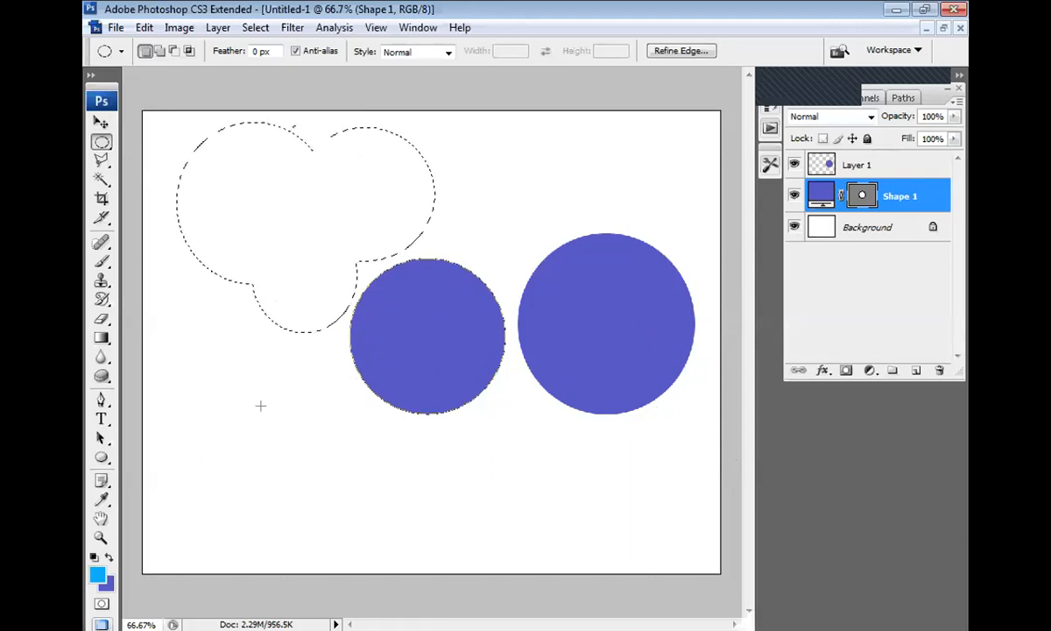
Switch the Elliptical Marquee tool to Add to selection mode and clear the combined selection
left_click(160, 53)
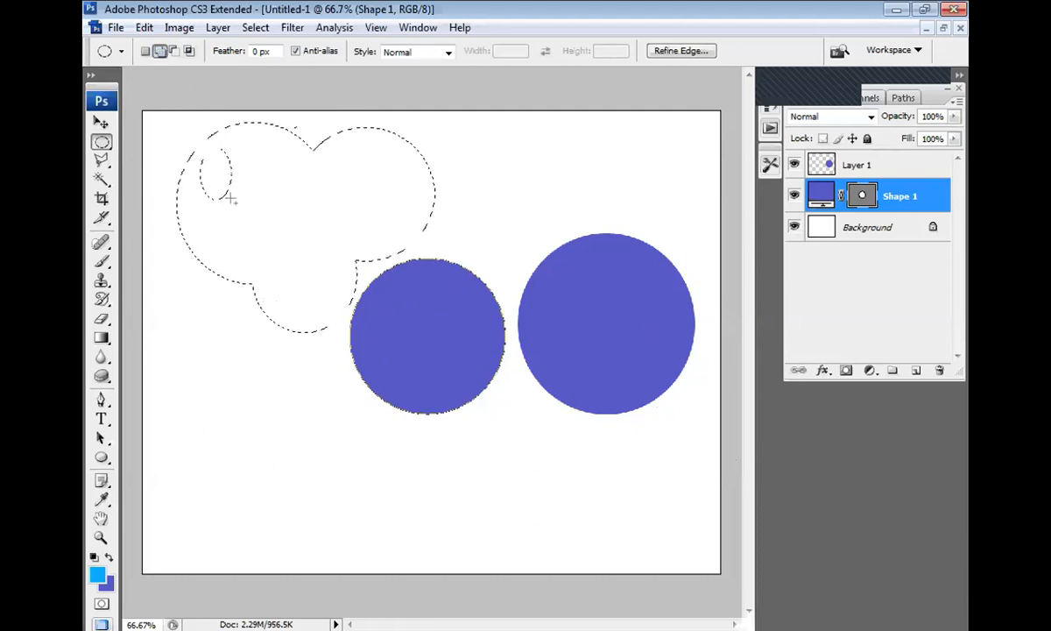
key("ctrl+d")
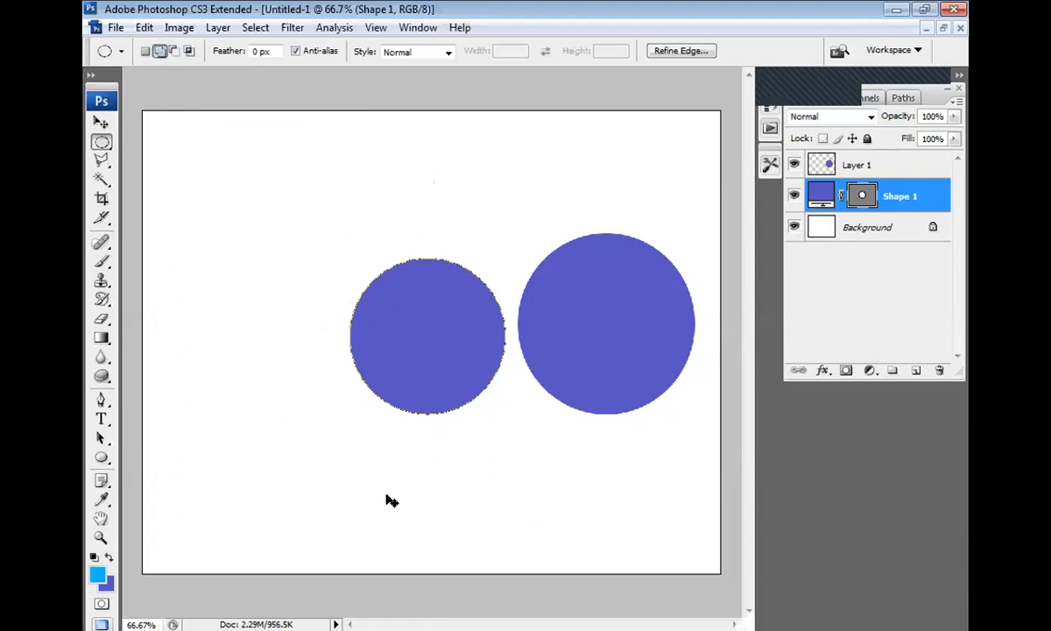
Try adding a wide ellipse to a circular selection in the canvas's upper-left area, undo the addition and deselect
left_click_drag(284, 230, 317, 270)
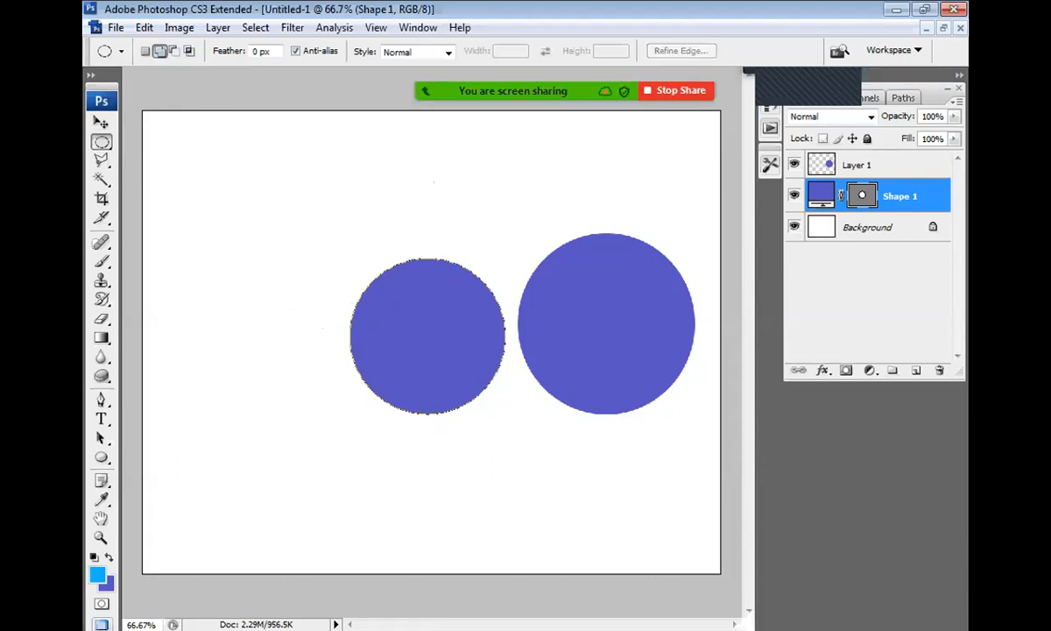
left_click_drag(297, 122, 506, 274)
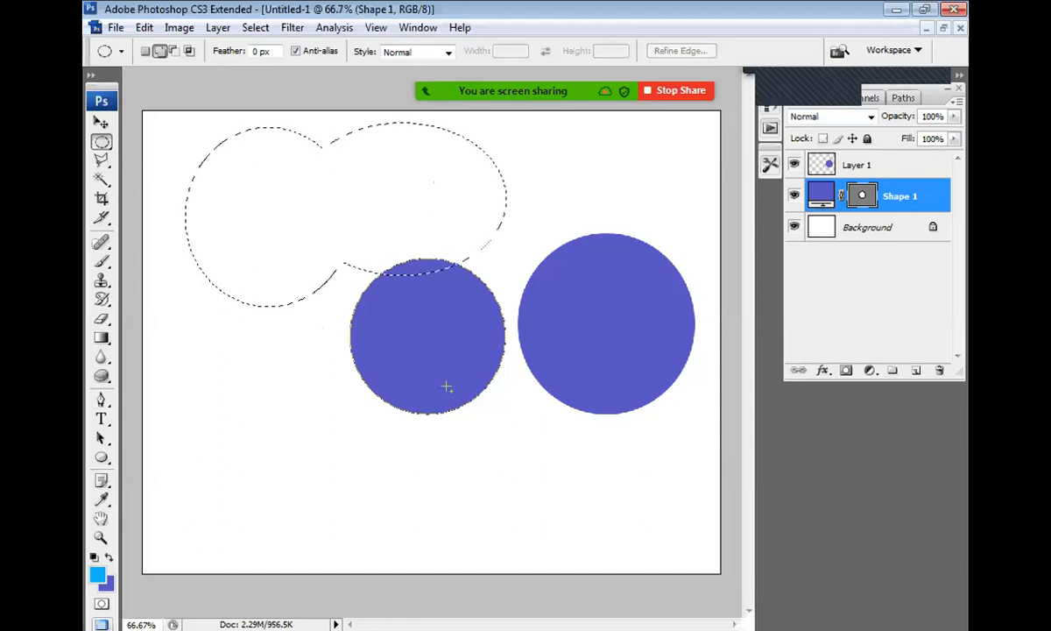
key("ctrl+z")
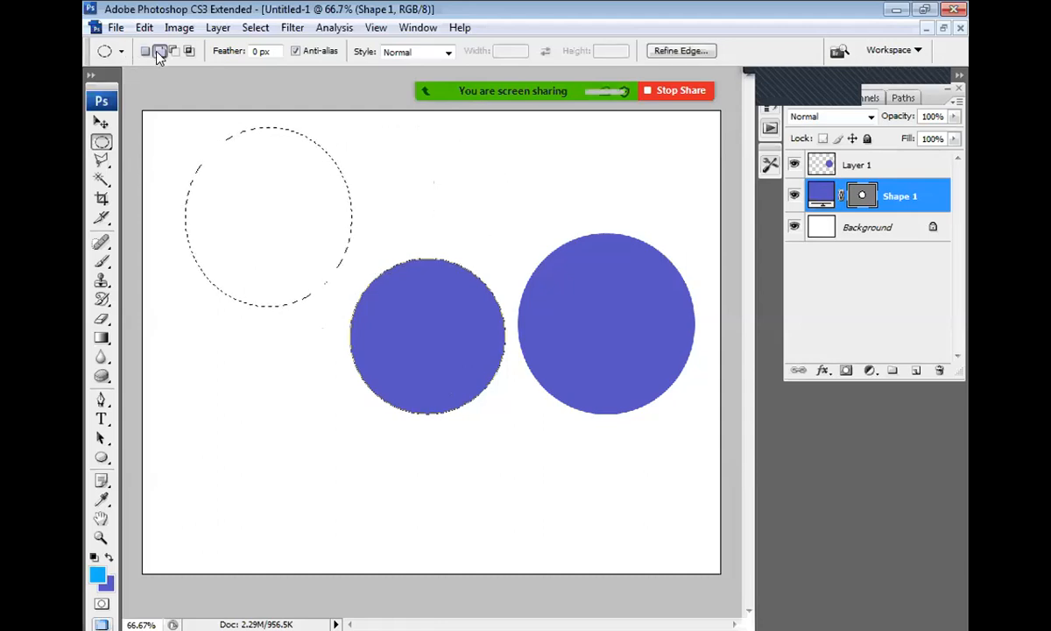
key("ctrl+d")
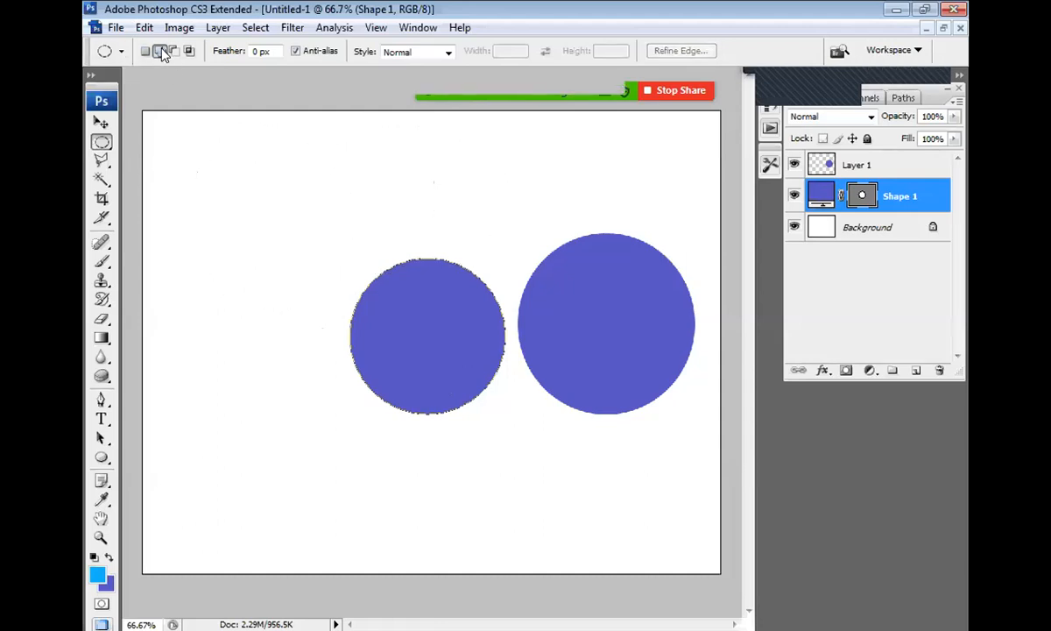
Build a combined selection from several ellipses of different sizes down the left side of the canvas in Add to selection mode
left_click_drag(252, 180, 332, 271)
left_click_drag(184, 175, 242, 285)
left_click_drag(172, 283, 266, 349)
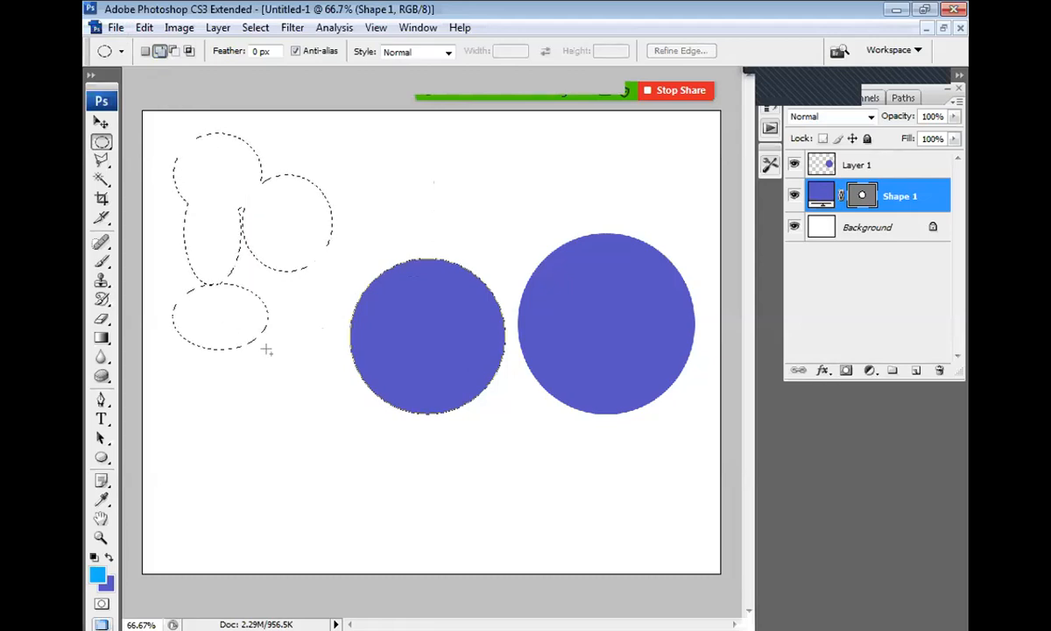
left_click_drag(229, 203, 331, 348)
left_click_drag(203, 347, 366, 457)
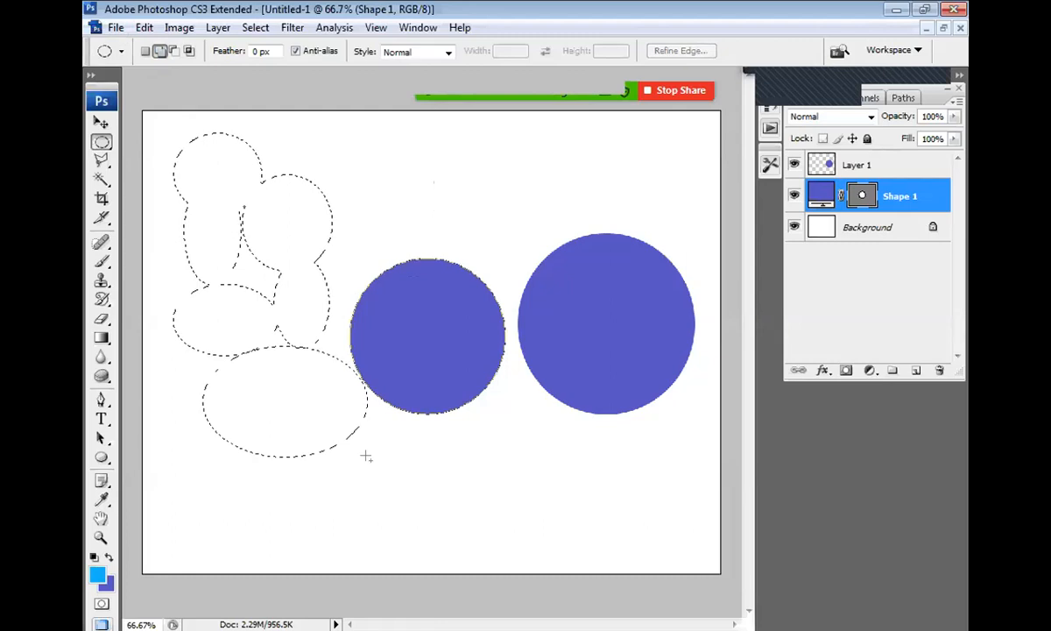
Extend the combined selection with one more ellipse and two overlapping rectangles toward the canvas's upper middle
left_click(160, 52)
left_click_drag(250, 128, 317, 187)
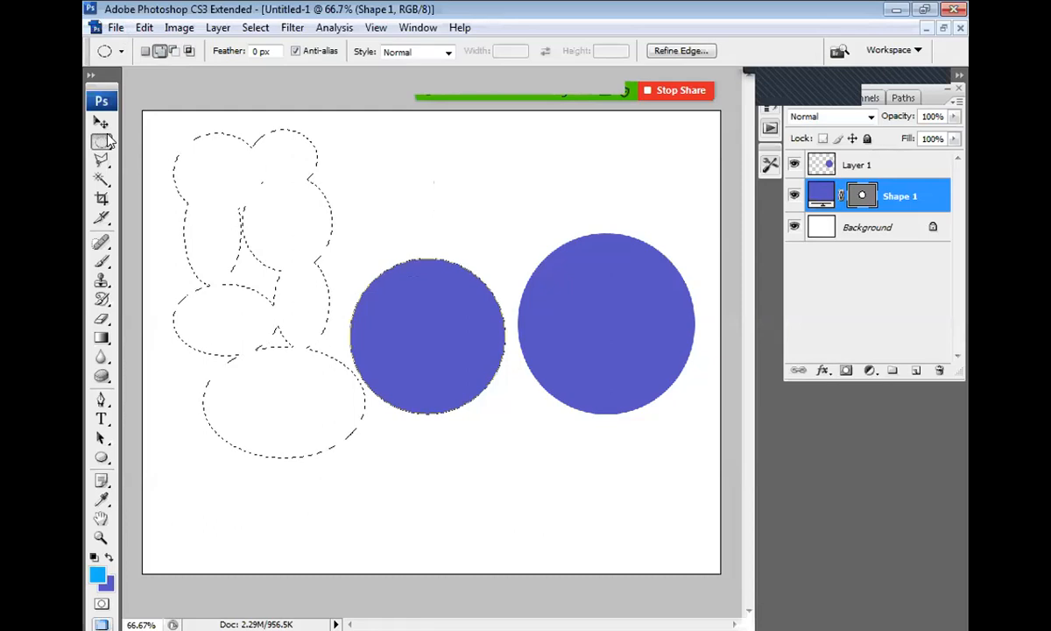
left_click_drag(107, 140, 171, 144)
left_click_drag(306, 156, 313, 251)
key("ctrl+z")
left_click_drag(286, 152, 422, 237)
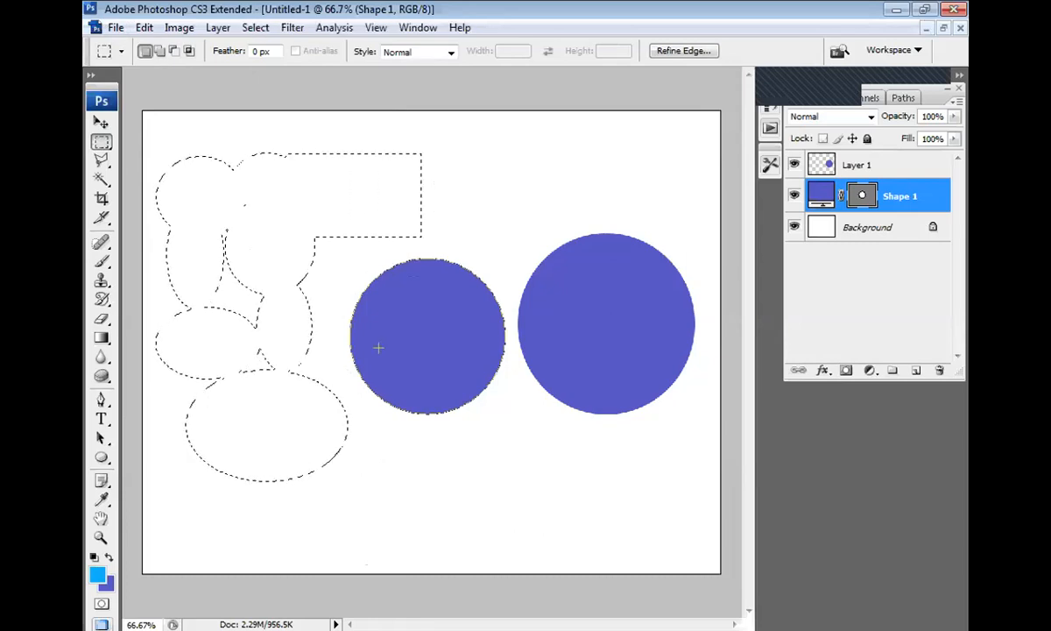
left_click_drag(385, 121, 539, 225)
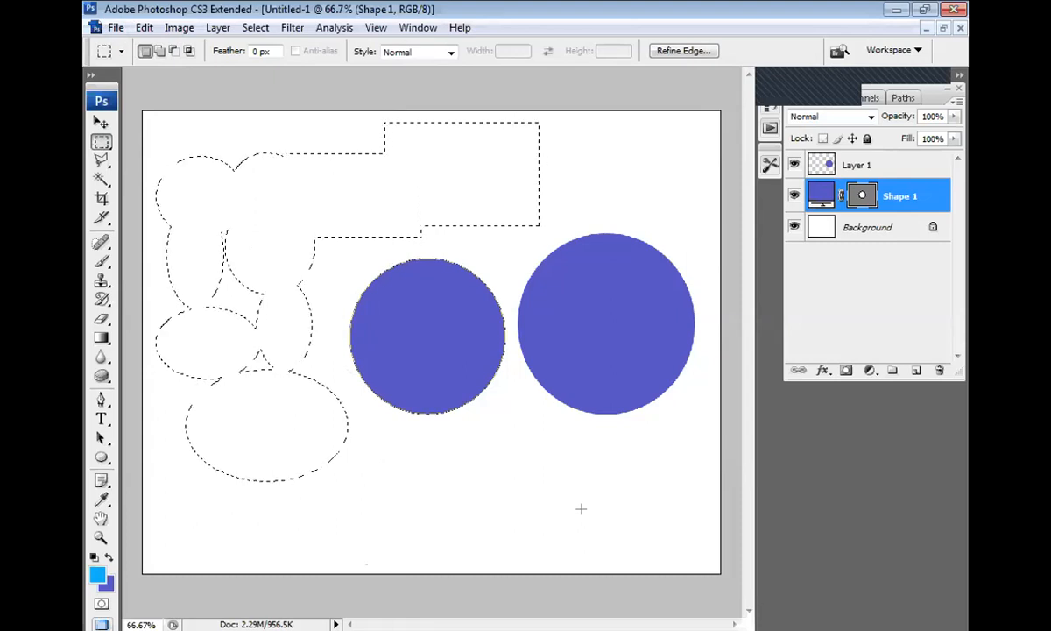
Add two more rectangles above the larger circle in Add to selection mode and clear the whole selection
left_click(160, 51)
left_click_drag(514, 153, 614, 200)
left_click_drag(449, 176, 591, 289)
key("ctrl+d")
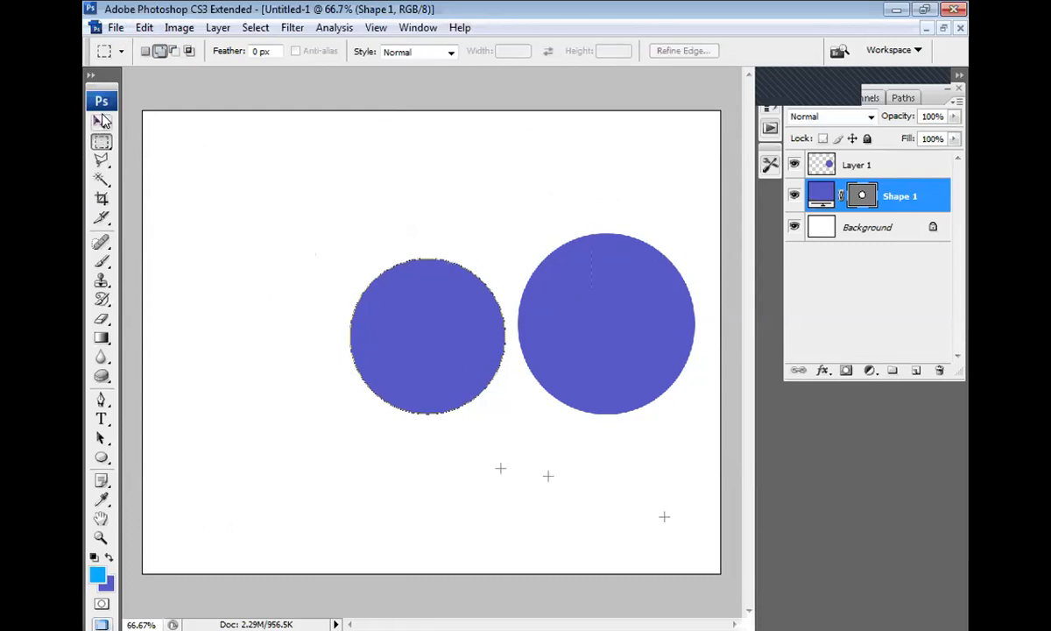
Cut the lower-right corner out of a square selection in the canvas's upper-left area with the Rectangular Marquee in Subtract from selection mode
left_click(101, 121)
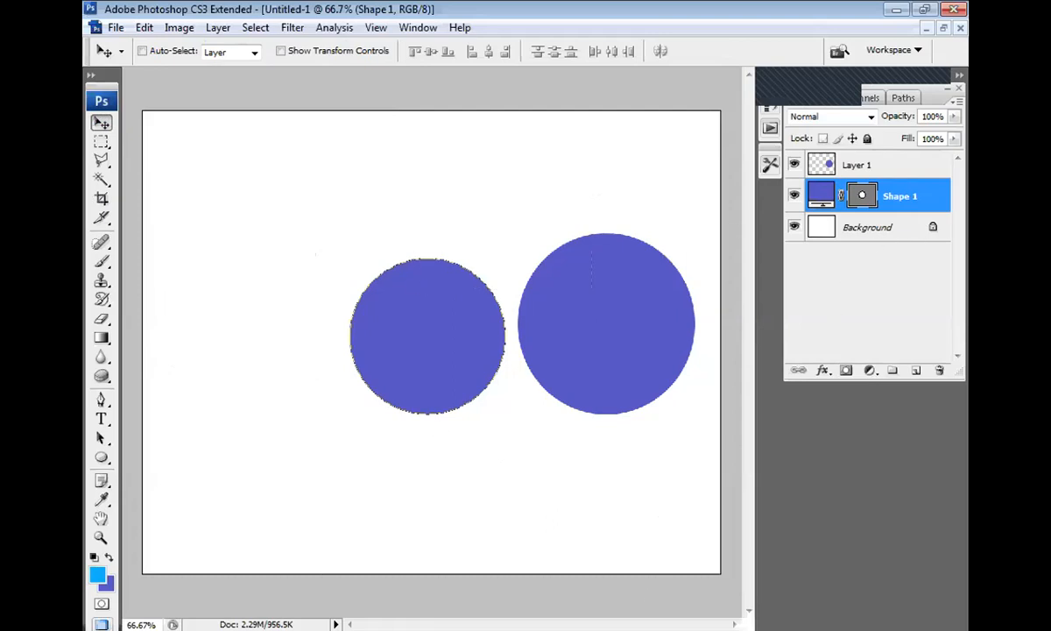
key("m")
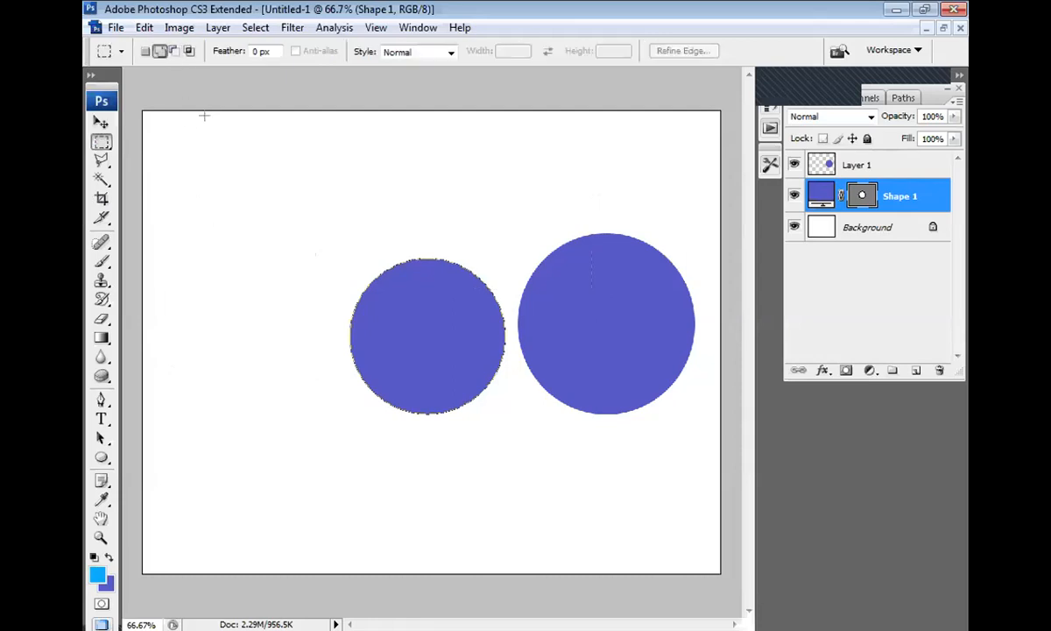
left_click(173, 51)
left_click_drag(184, 137, 317, 278)
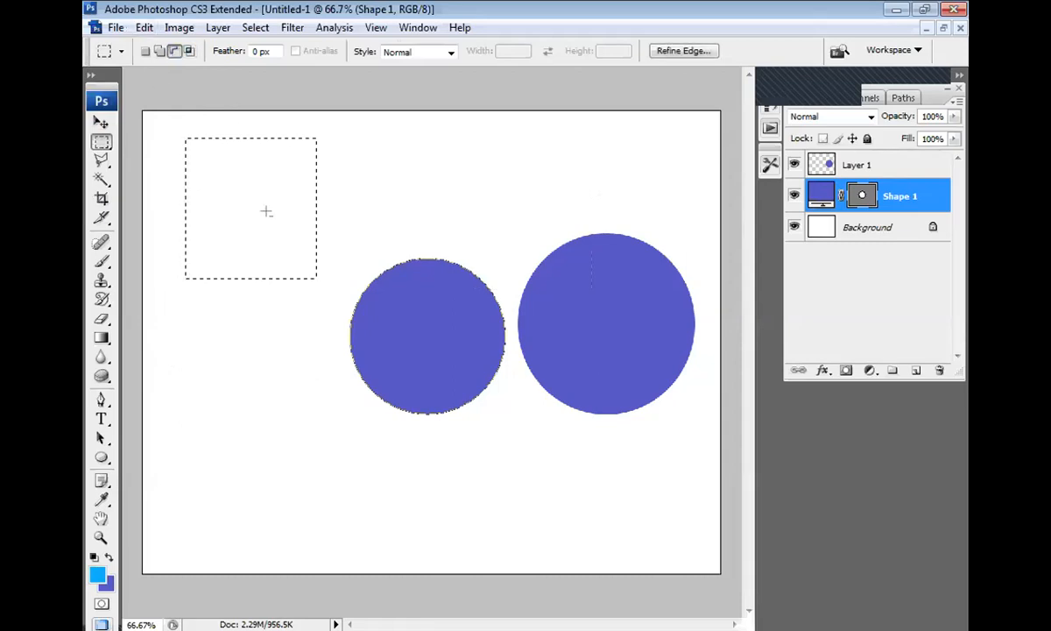
left_click_drag(252, 198, 407, 346)
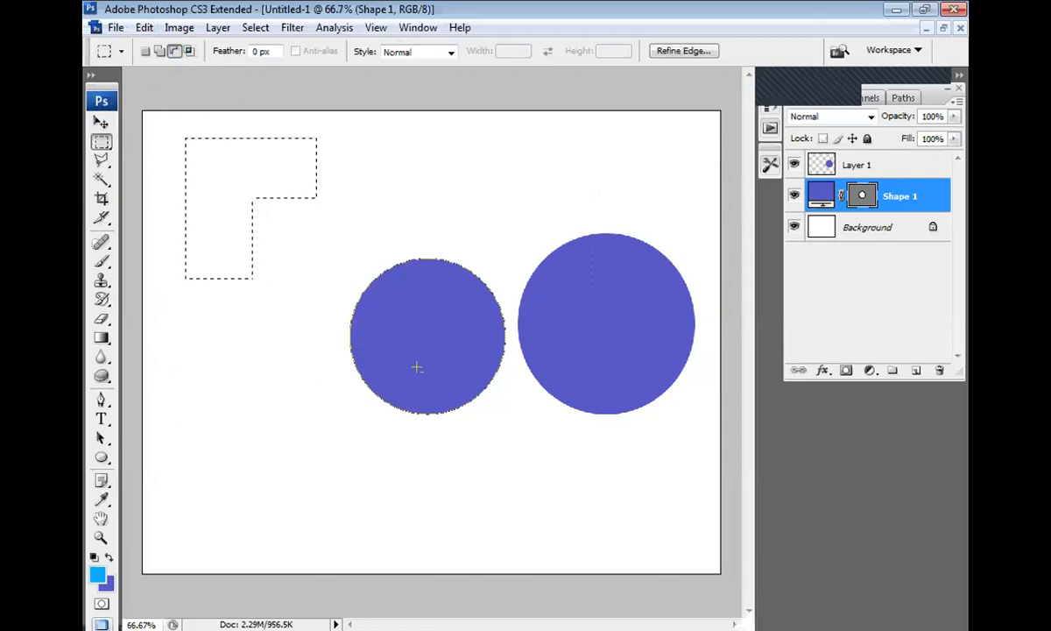
Subtract several more small rectangles from the L-shaped selection's arms and inner corner, and deselect
left_click_drag(307, 148, 428, 264)
left_click_drag(292, 167, 330, 217)
left_click_drag(226, 184, 294, 264)
left_click_drag(217, 242, 282, 321)
left_click_drag(200, 144, 257, 195)
left_click_drag(264, 155, 308, 200)
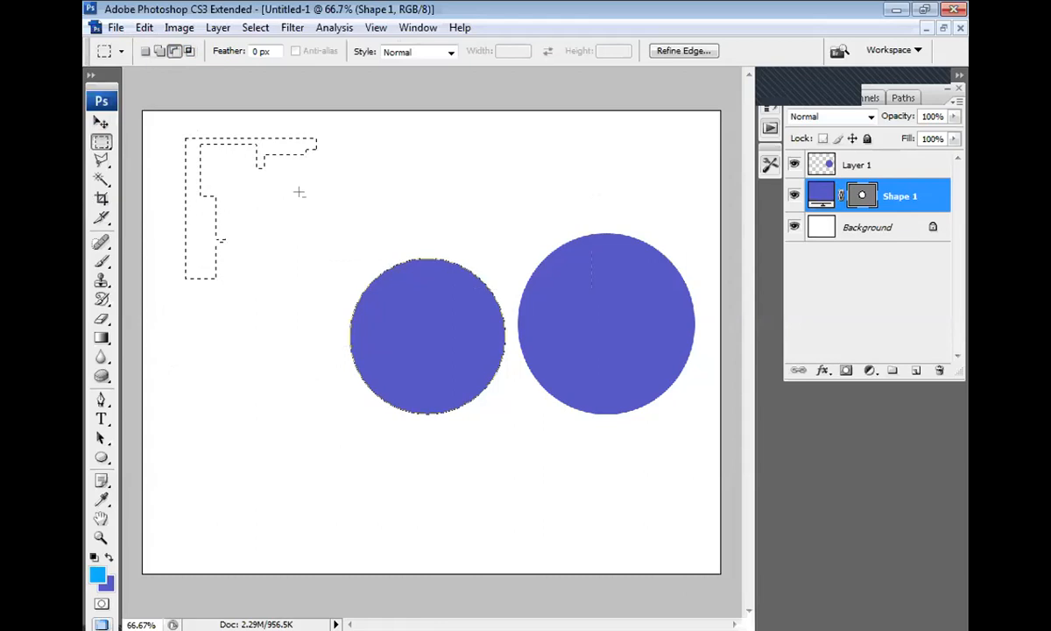
key("ctrl+d")
Select a large circle in the canvas's upper-left area and subtract its upper-right quarter with the Rectangular Marquee tool
right_click(101, 141)
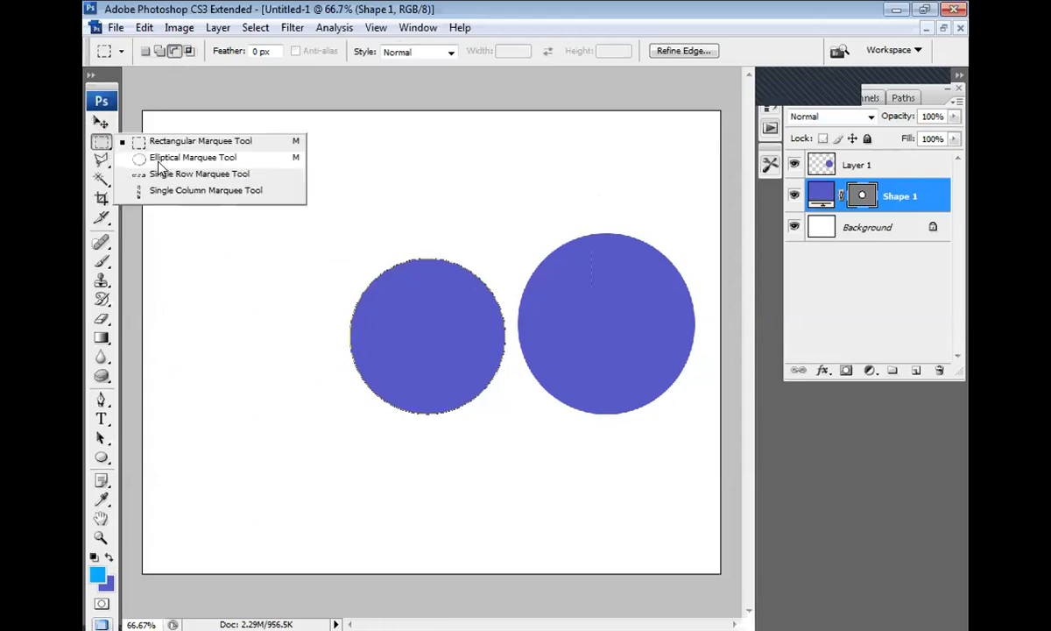
left_click(166, 157)
left_click_drag(177, 133, 372, 333)
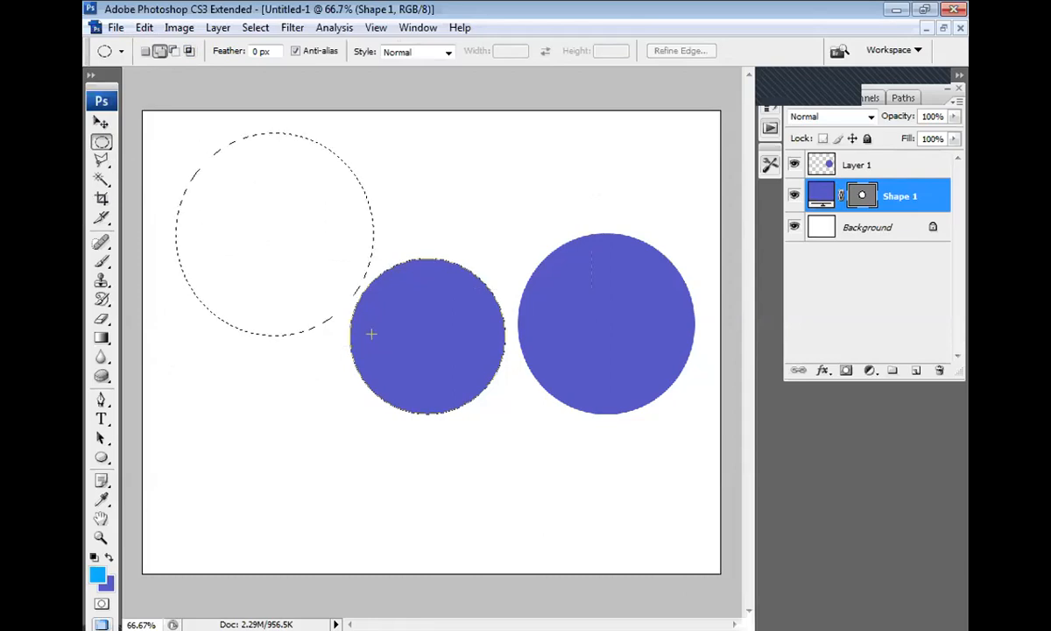
right_click(102, 141)
left_click(160, 142)
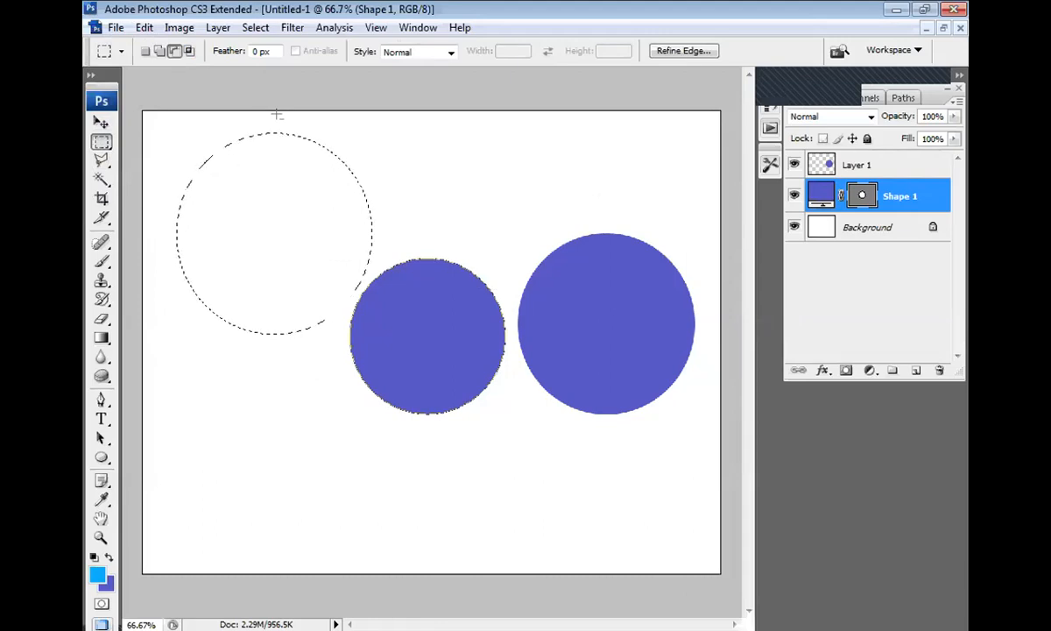
left_click_drag(293, 162, 500, 230)
Fill the three-quarter circle selection with the violet background color on a new layer and deselect
left_click(914, 370)
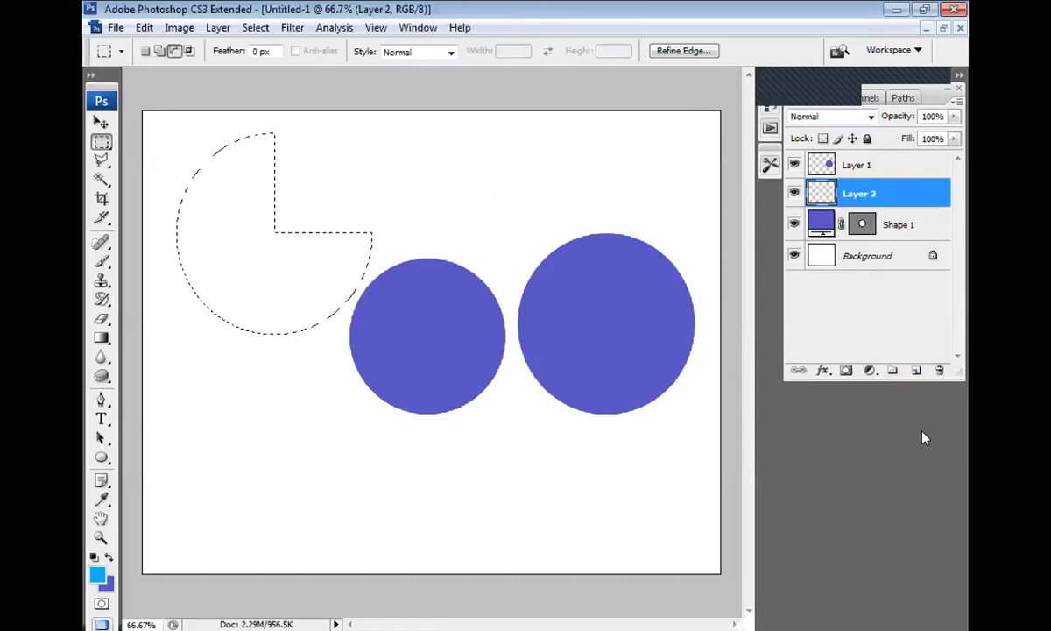
key("ctrl+BackSpace")
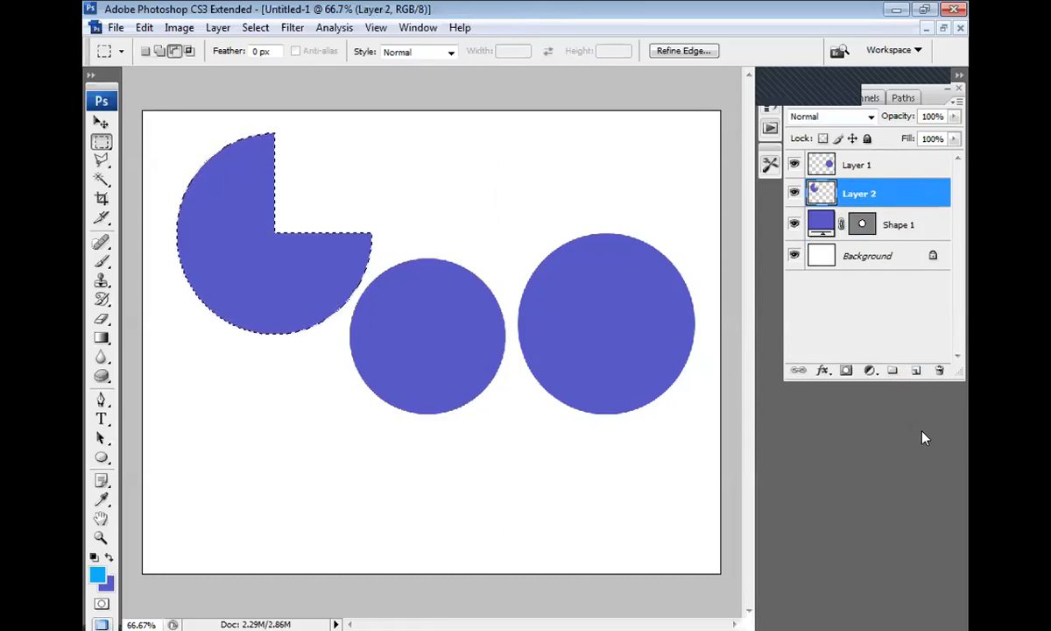
key("ctrl+d")
key("v")
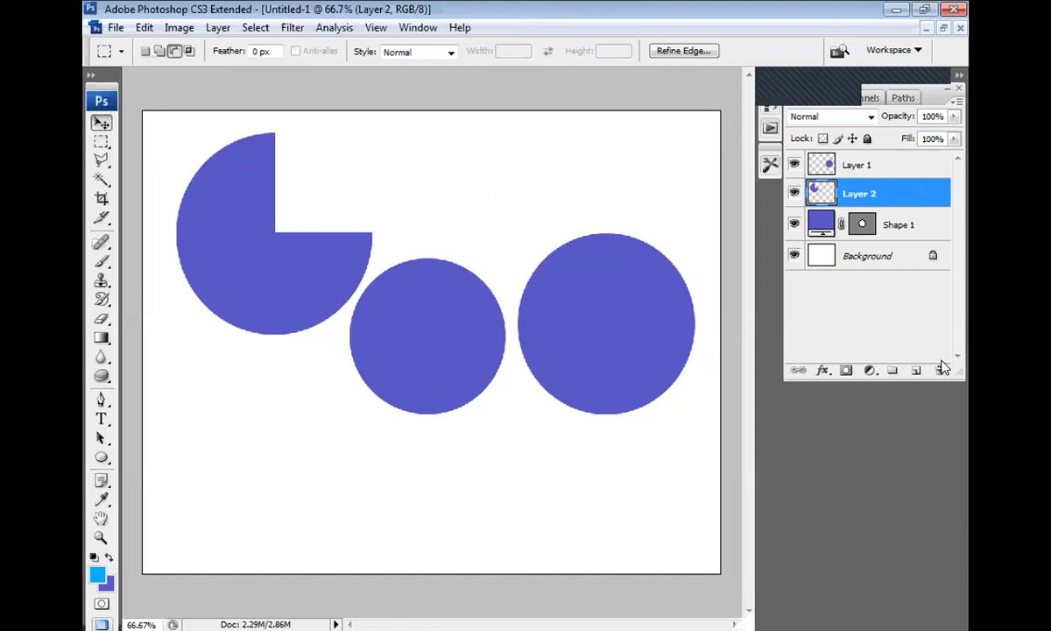
Undo the fill of the three-quarter circle and clear its selection
key("ctrl+alt+z")
key("ctrl+alt+z")
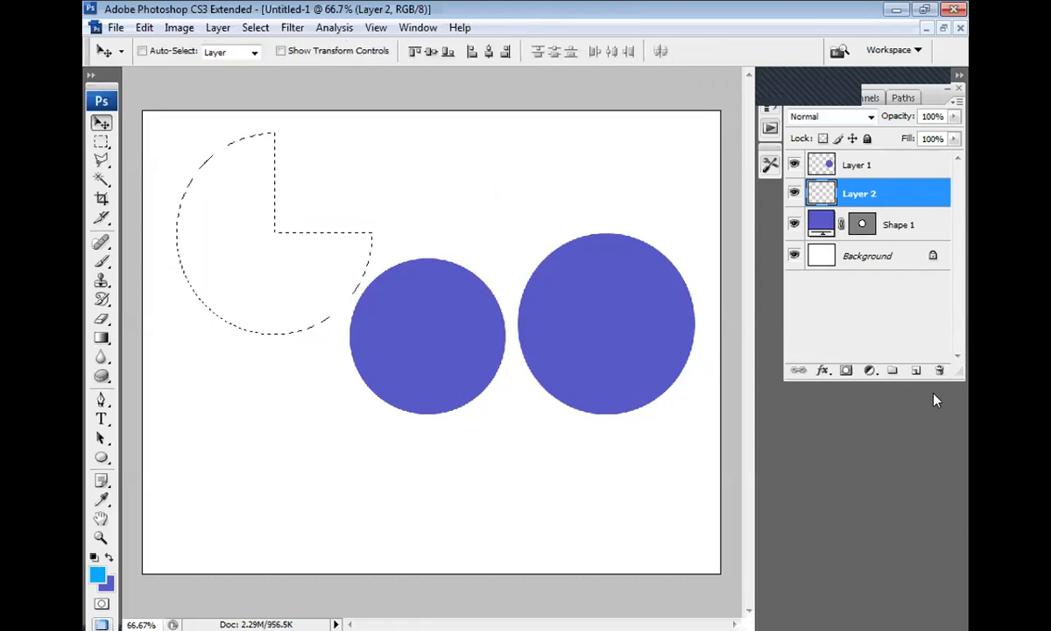
key("ctrl+d")
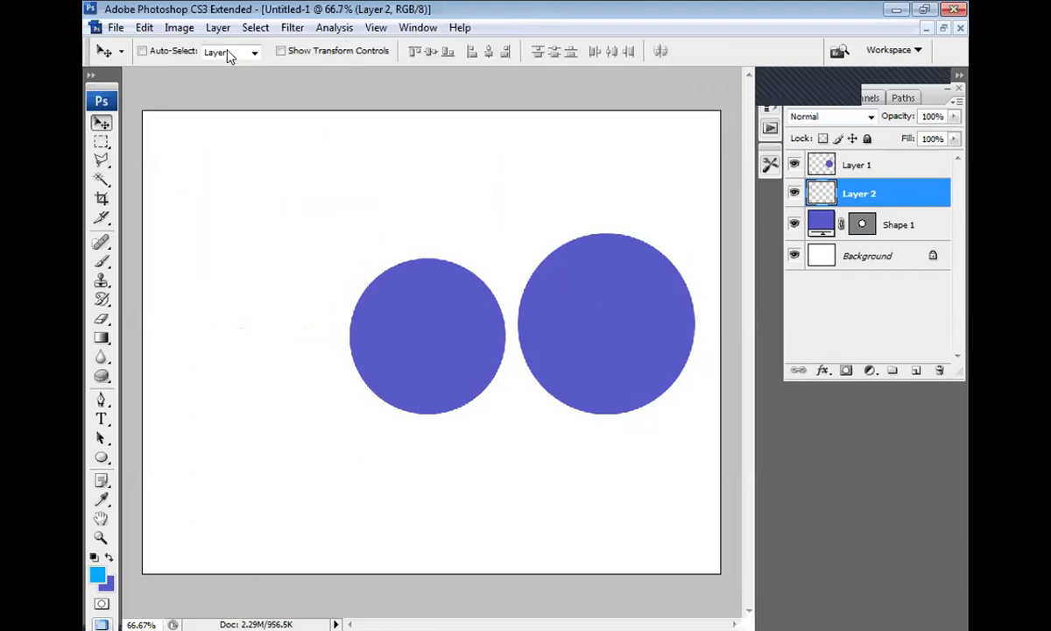
Try filling a full-height Single Column Marquee selection in the canvas's left part with the background color
left_click(102, 146)
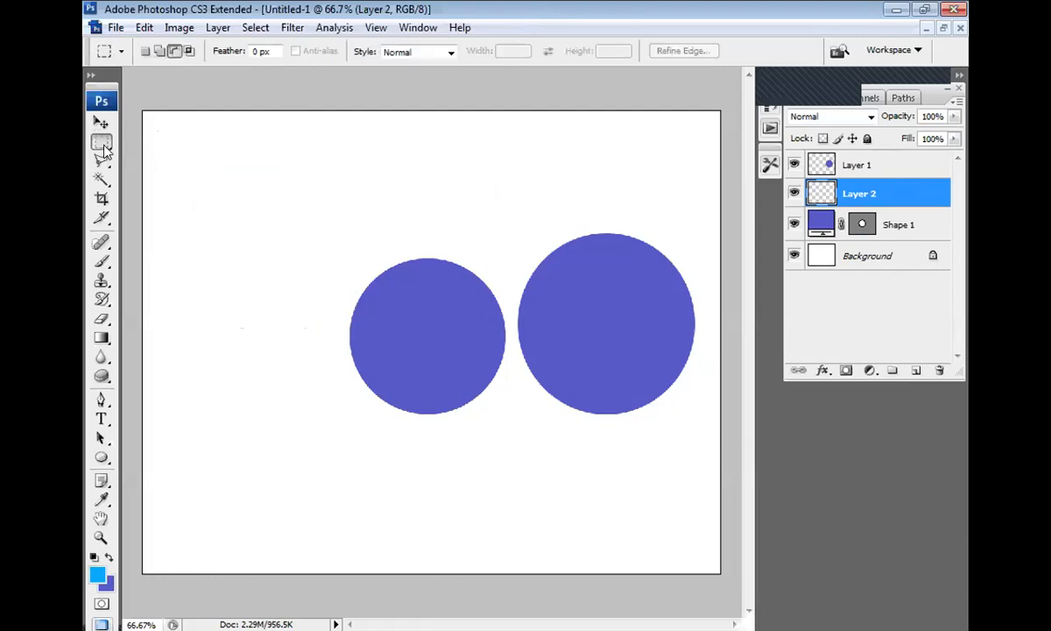
right_click(103, 150)
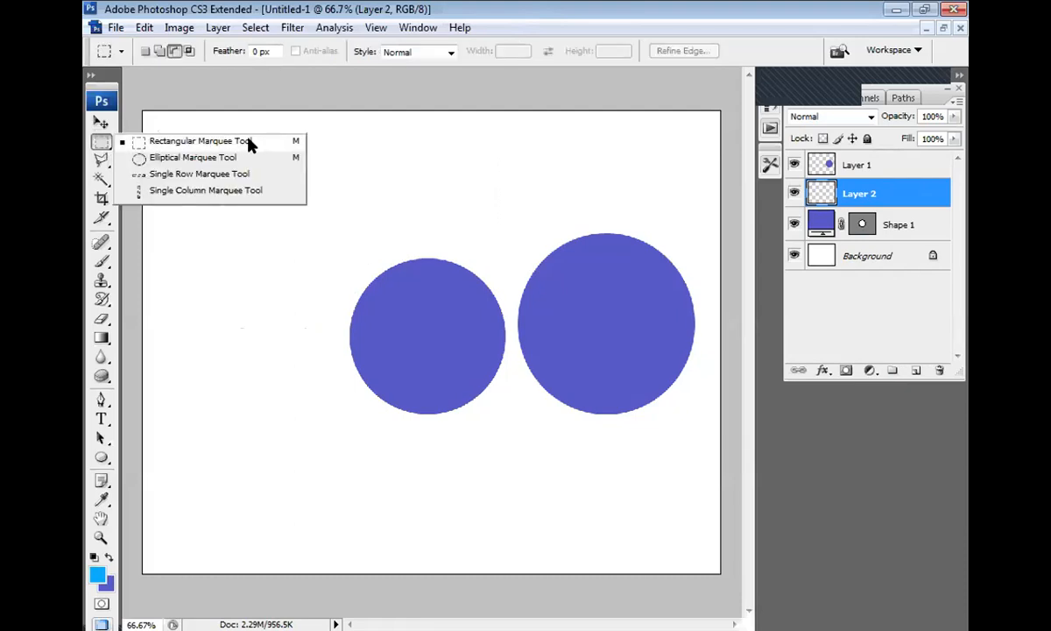
left_click(228, 180)
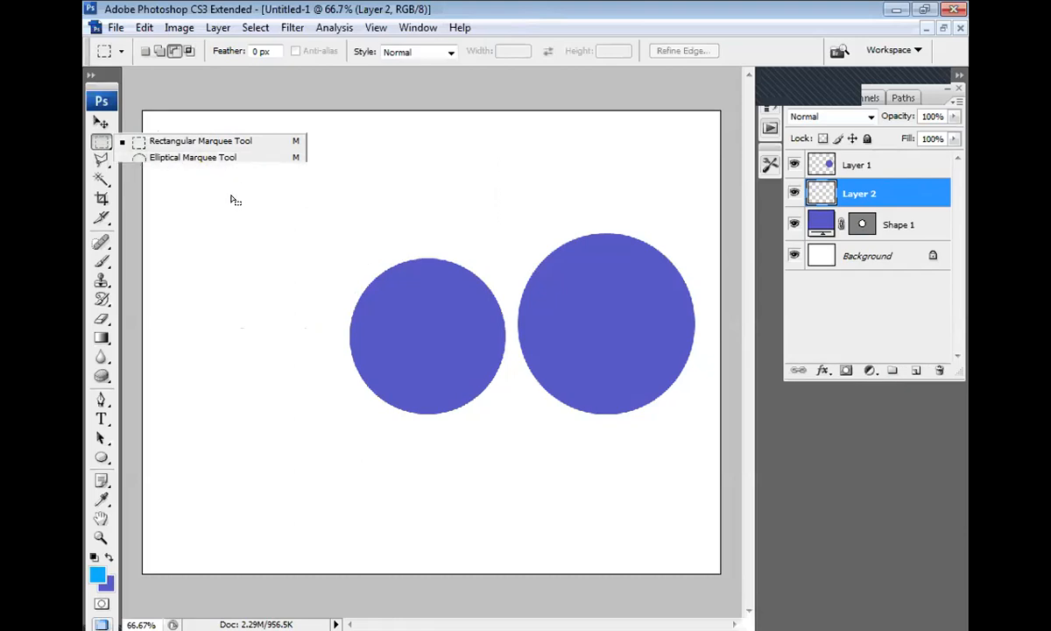
left_click(233, 201)
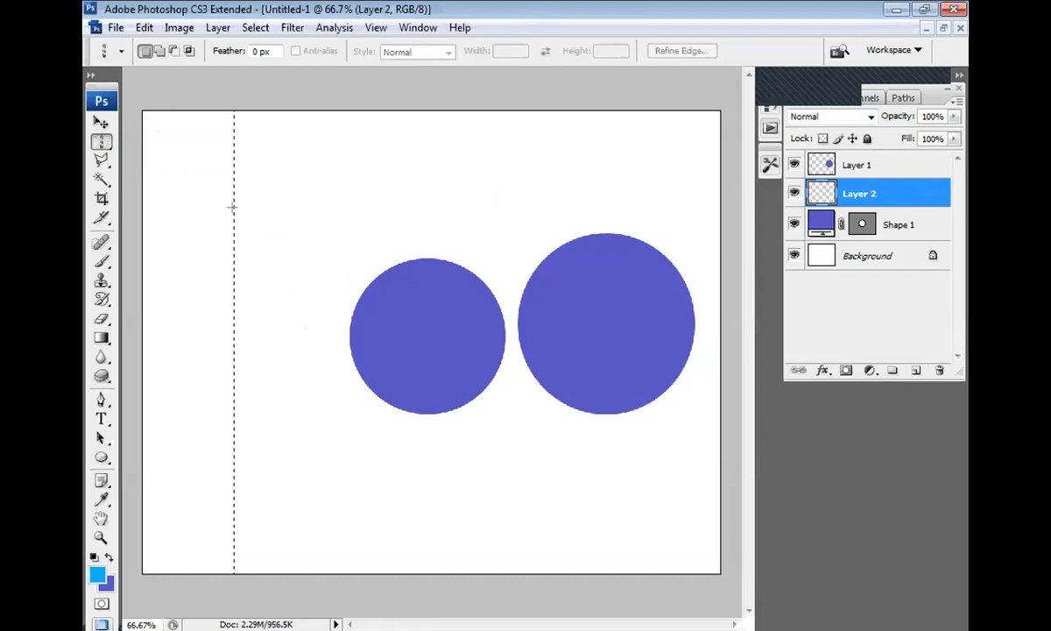
key("ctrl+BackSpace")
key("ctrl+d")
key("ctrl+shift+d")
key("c")
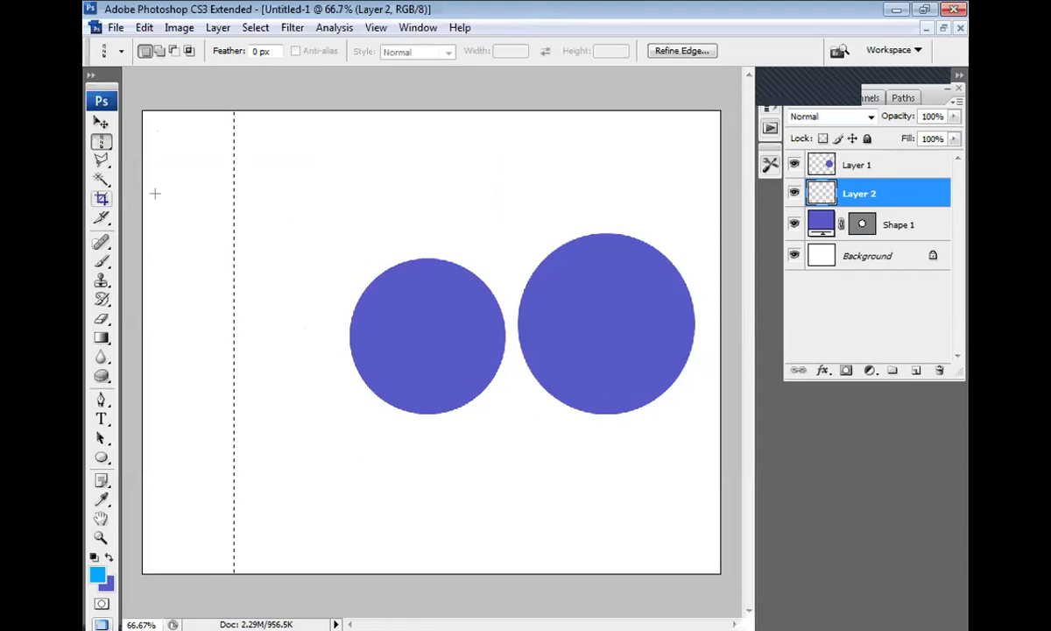
Set the Rectangular Marquee tool to Intersect with selection mode and combine two overlapping rectangles in the canvas's upper-left area
left_click(103, 142)
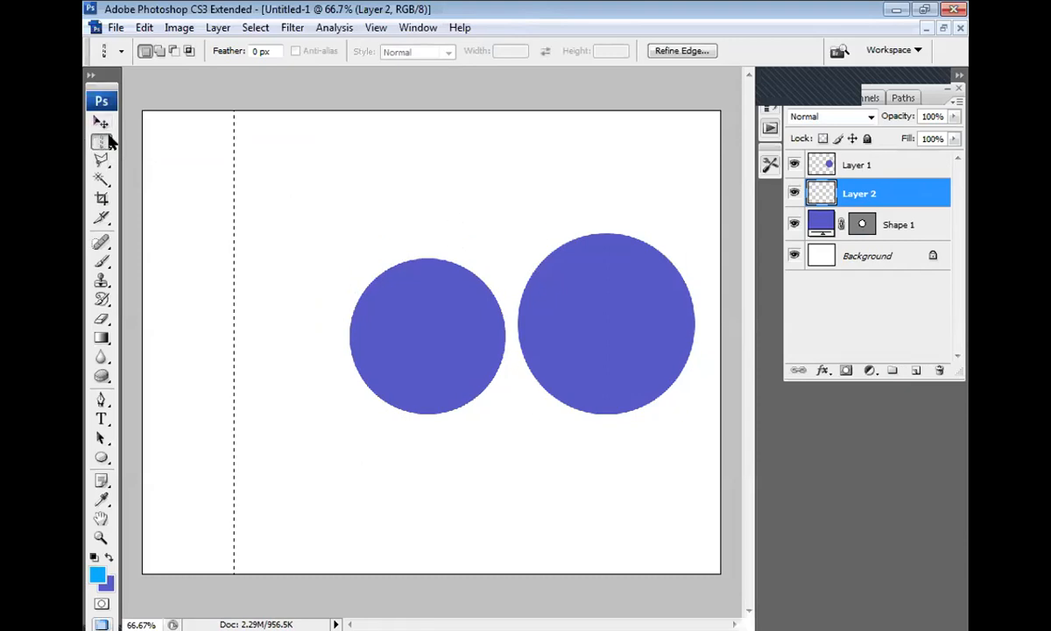
key("m")
left_click(159, 52)
left_click(174, 51)
left_click(189, 52)
left_click(191, 129)
left_click_drag(204, 165, 322, 258)
left_click_drag(251, 174, 391, 302)
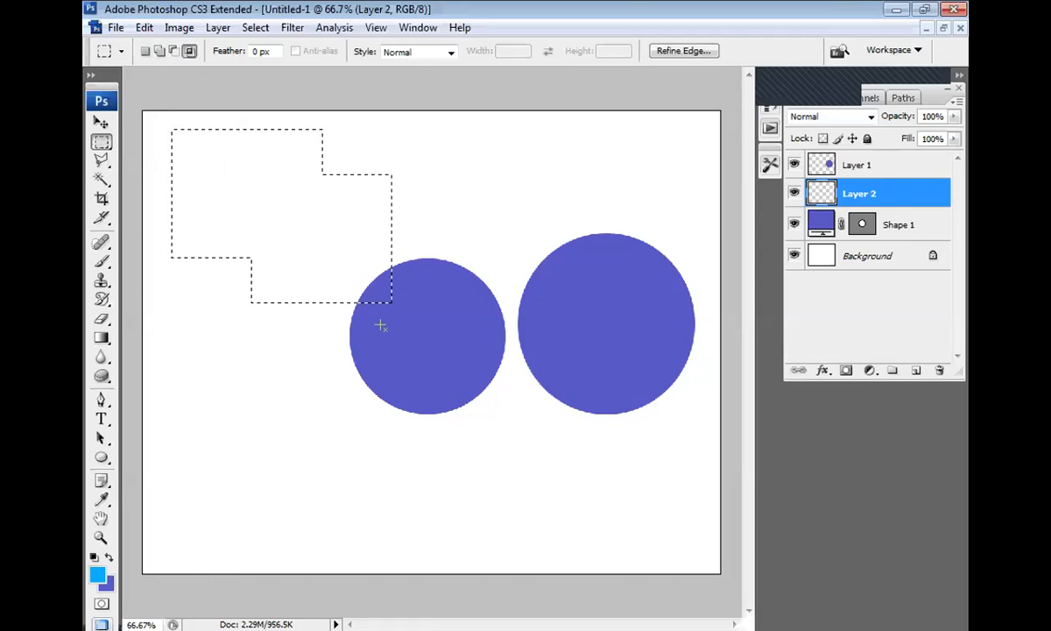
Replace the selection with two overlapping rectangles in the canvas's lower-left area
left_click(233, 378)
left_click_drag(179, 301, 317, 453)
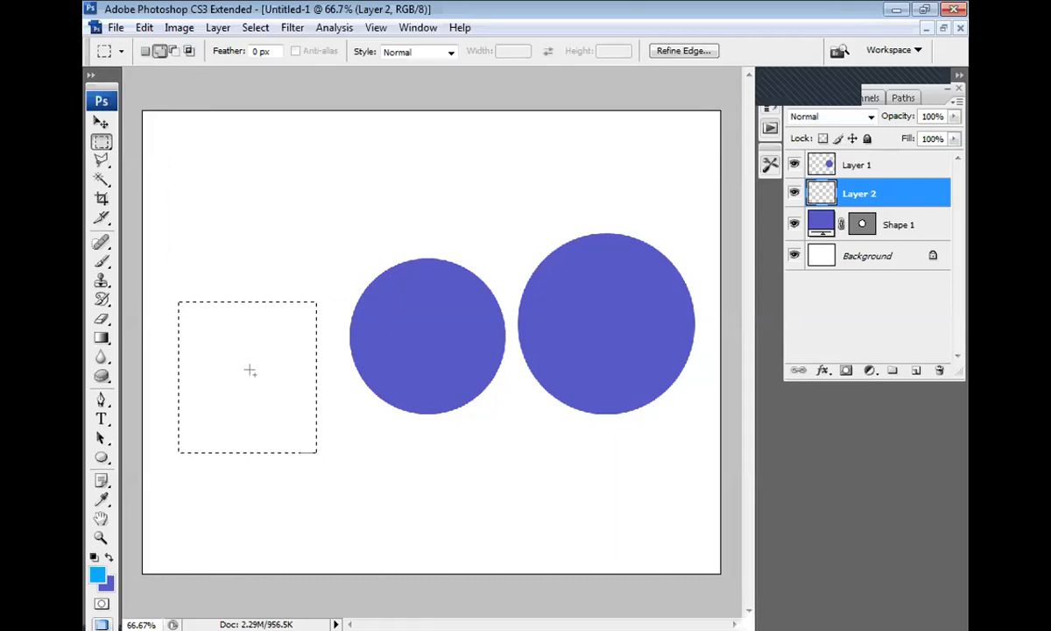
left_click_drag(292, 409, 457, 546)
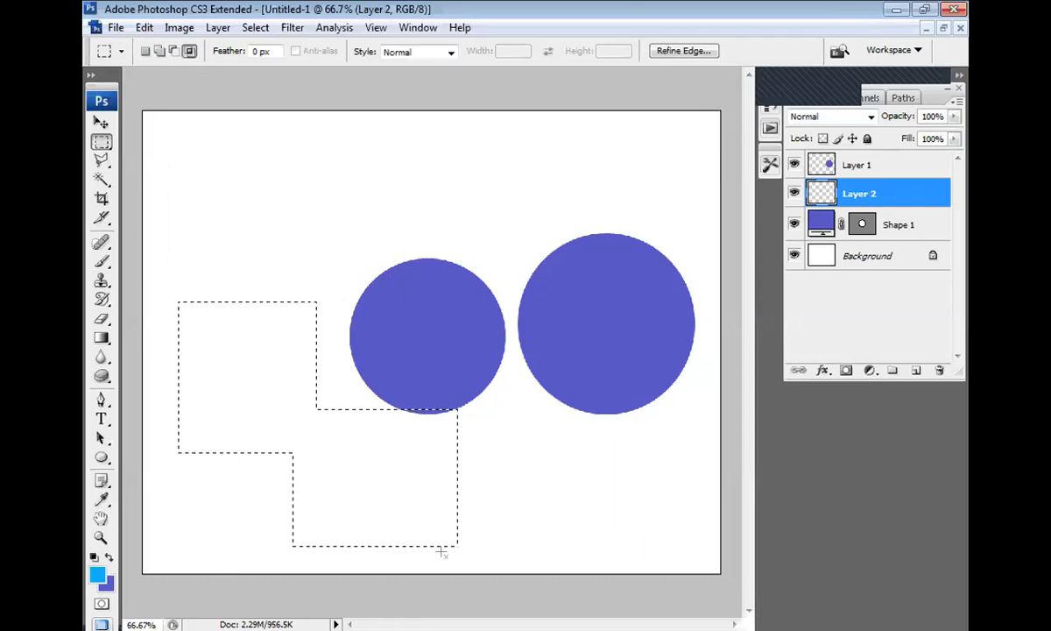
Try two overlapping rectangular selections near the canvas's upper edge, deselect and return the marquee to New selection mode
left_click(188, 110)
left_click_drag(179, 112, 395, 286)
left_click_drag(372, 139, 450, 215)
left_click(190, 51)
key("ctrl+d")
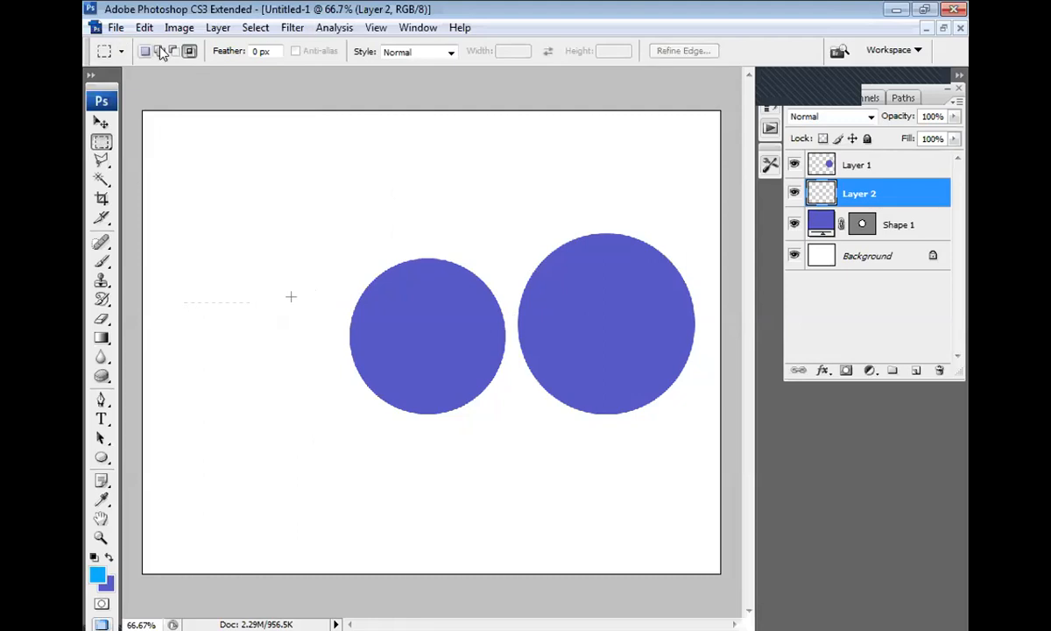
left_click(144, 51)
Draw a light blue 5-sided shape with the Polygon tool and move it above and left of the smaller circle
left_click(99, 458)
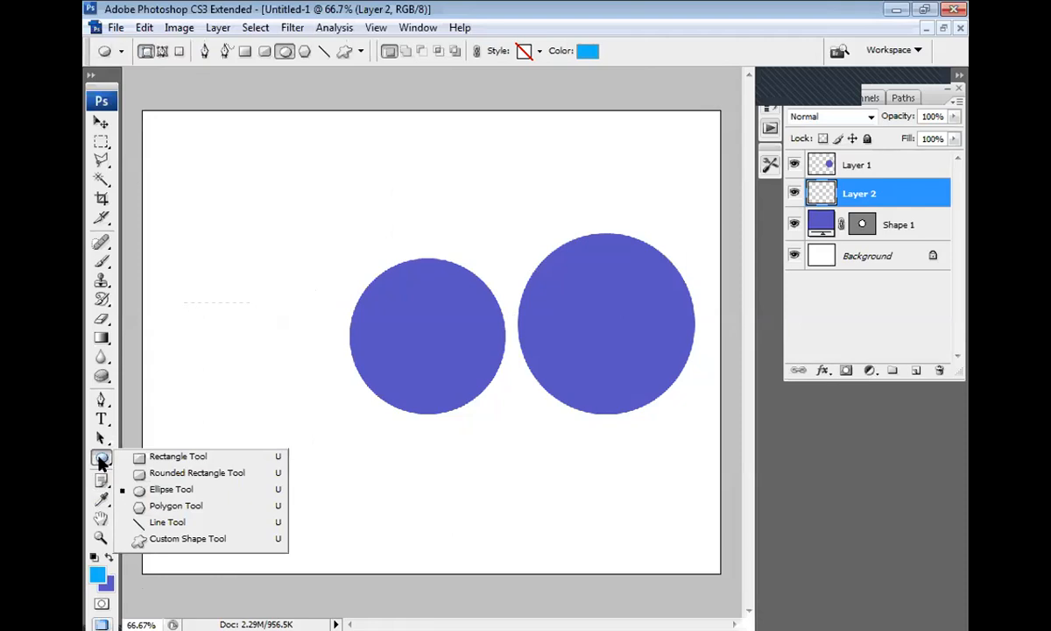
left_click(187, 538)
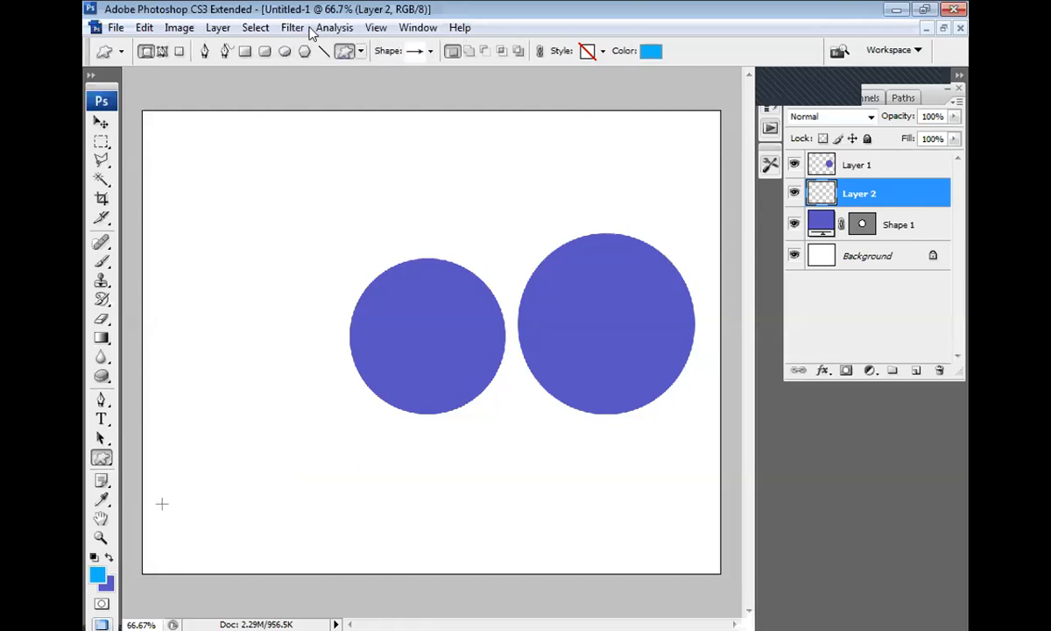
right_click(102, 457)
left_click(175, 504)
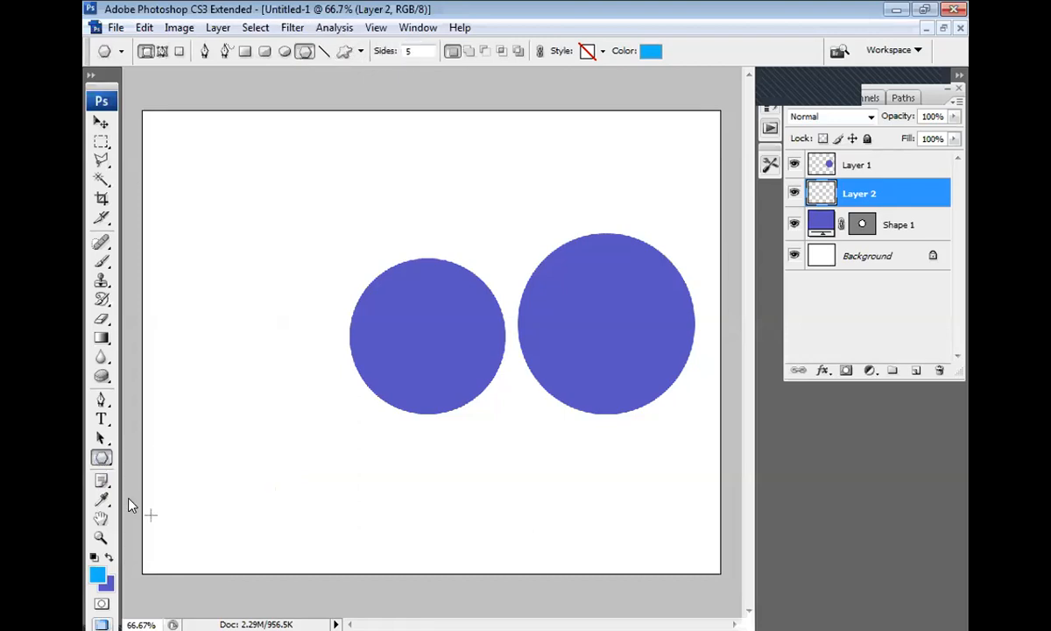
right_click(101, 459)
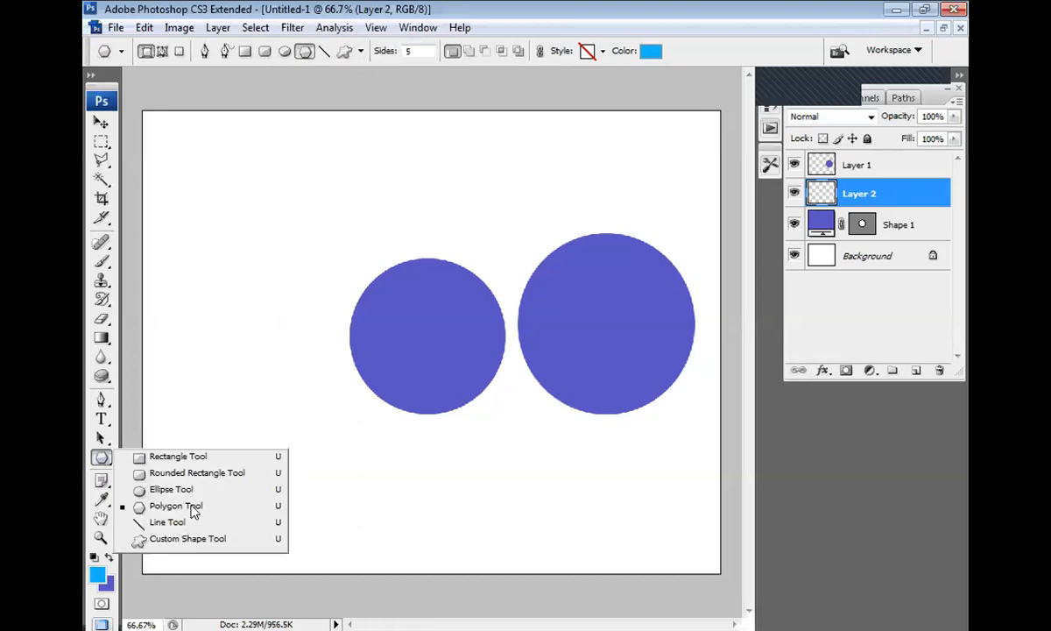
left_click(179, 507)
left_click_drag(159, 112, 220, 191)
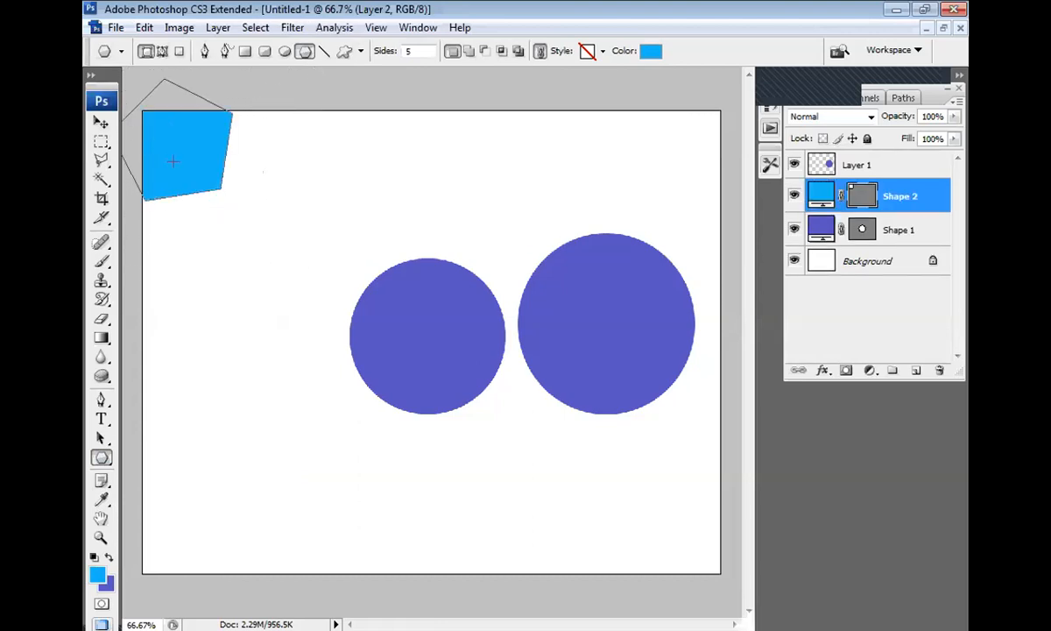
key("v")
left_click_drag(218, 204, 320, 271)
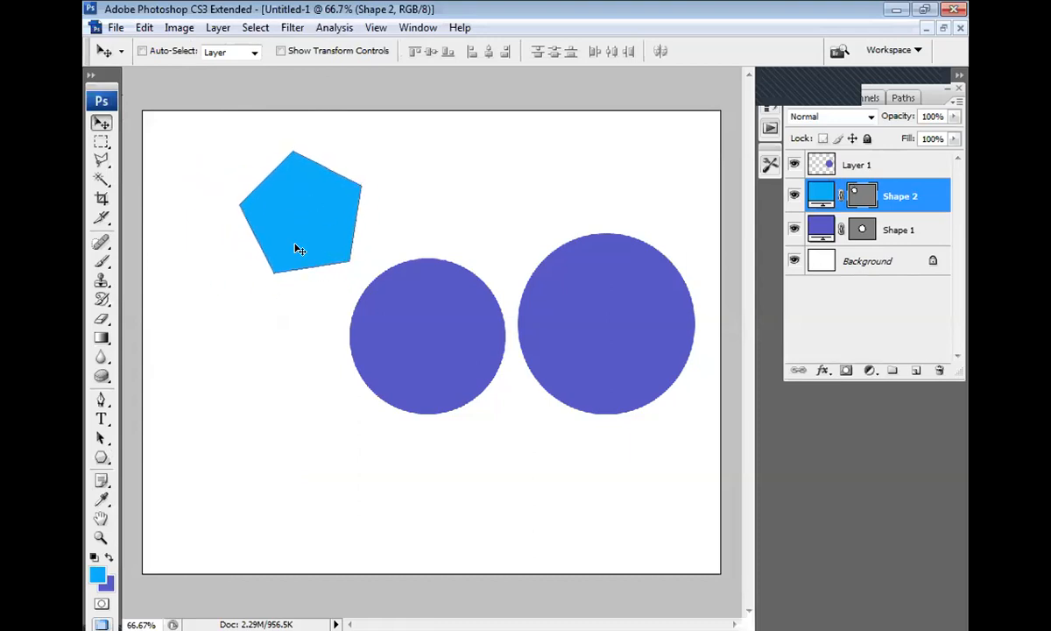
Rotate the blue pentagon to about 42.8° and enlarge it to about 248% by 225%, and delete its layer, Shape 2
key("ctrl+t")
left_click_drag(473, 125, 407, 210)
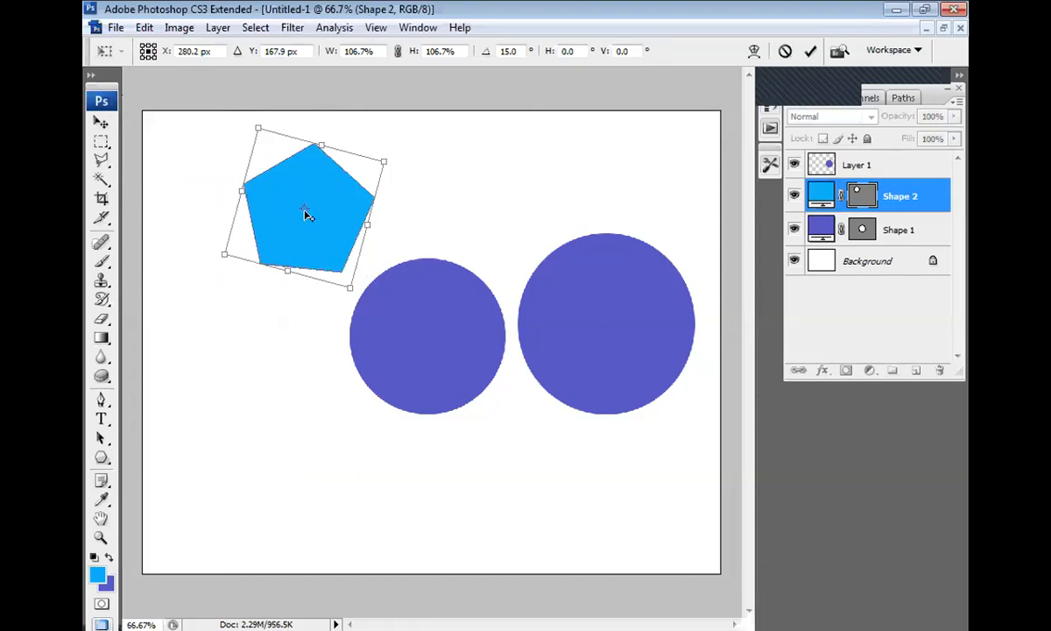
left_click_drag(429, 288, 385, 352)
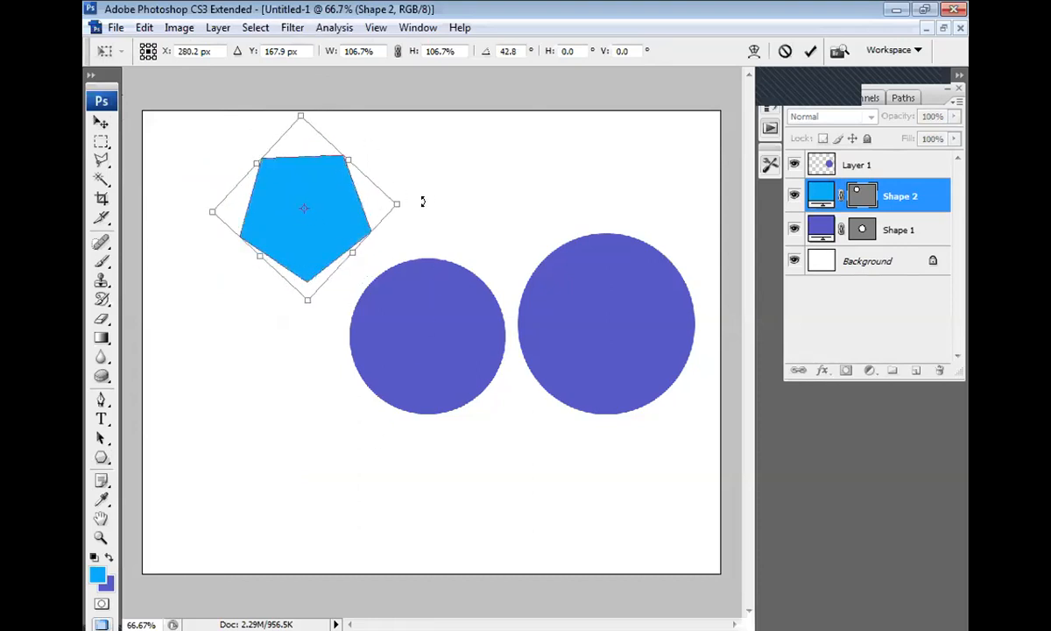
left_click_drag(395, 202, 620, 215)
left_click_drag(435, 331, 292, 314)
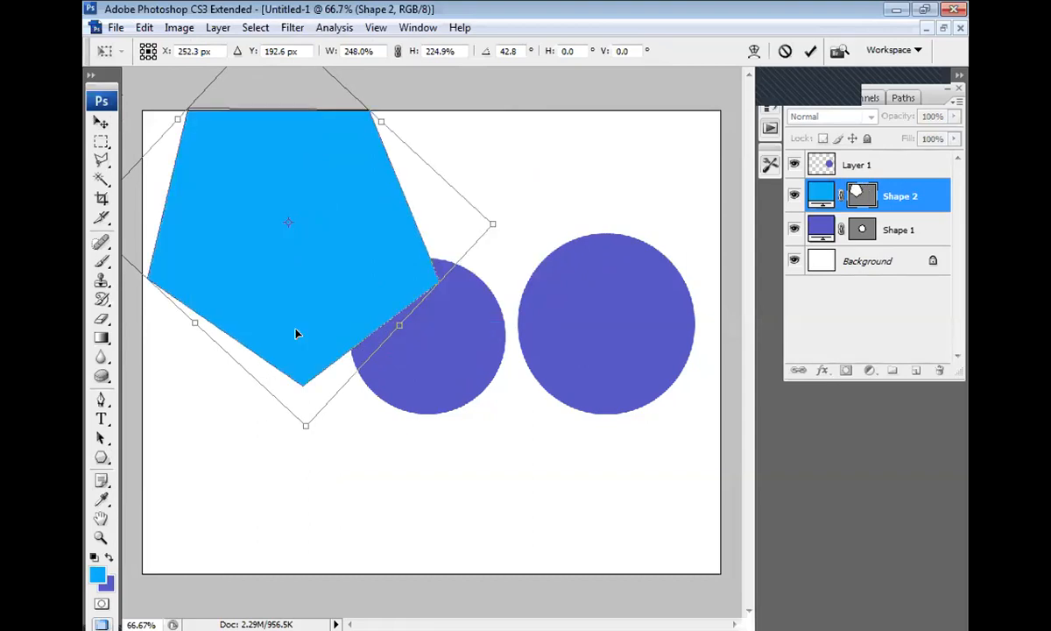
key("Return")
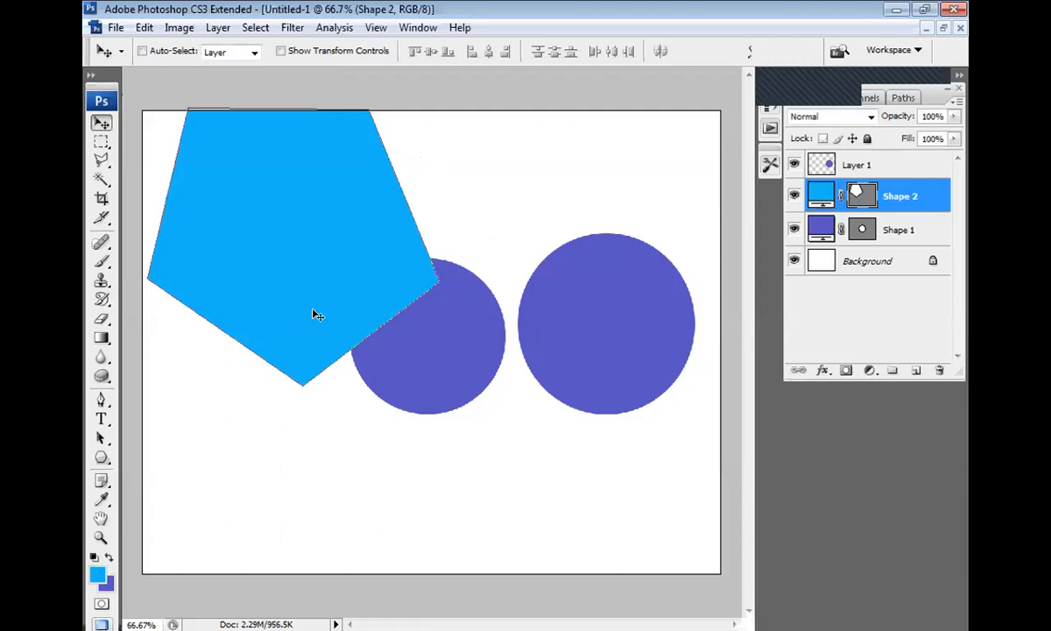
left_click_drag(920, 203, 939, 370)
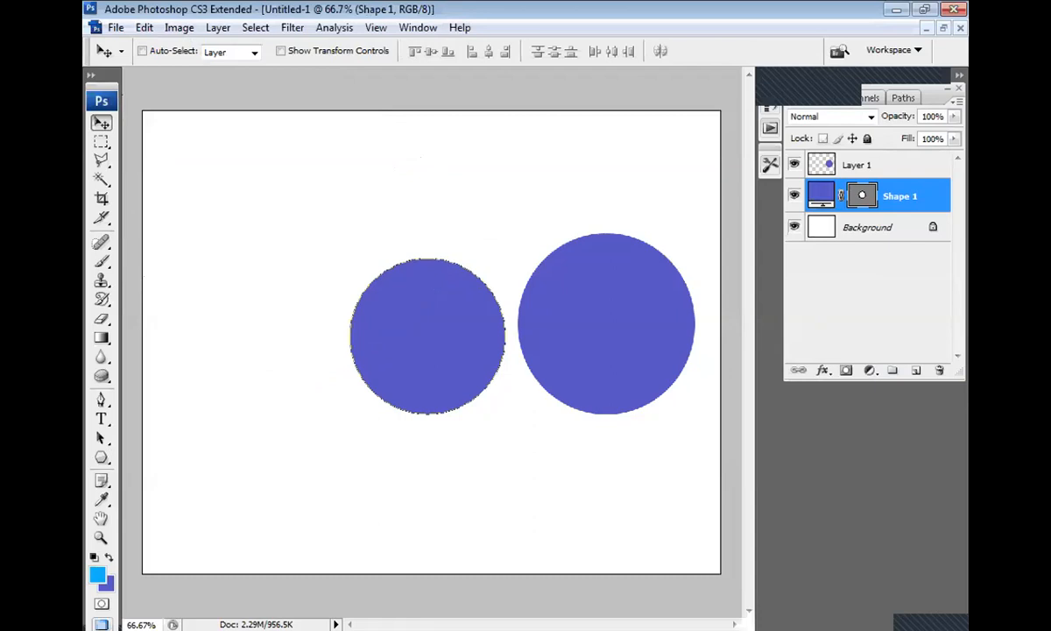
Draw an elliptical selection above and left of the smaller circle with the Elliptical Marquee tool
left_click(101, 144)
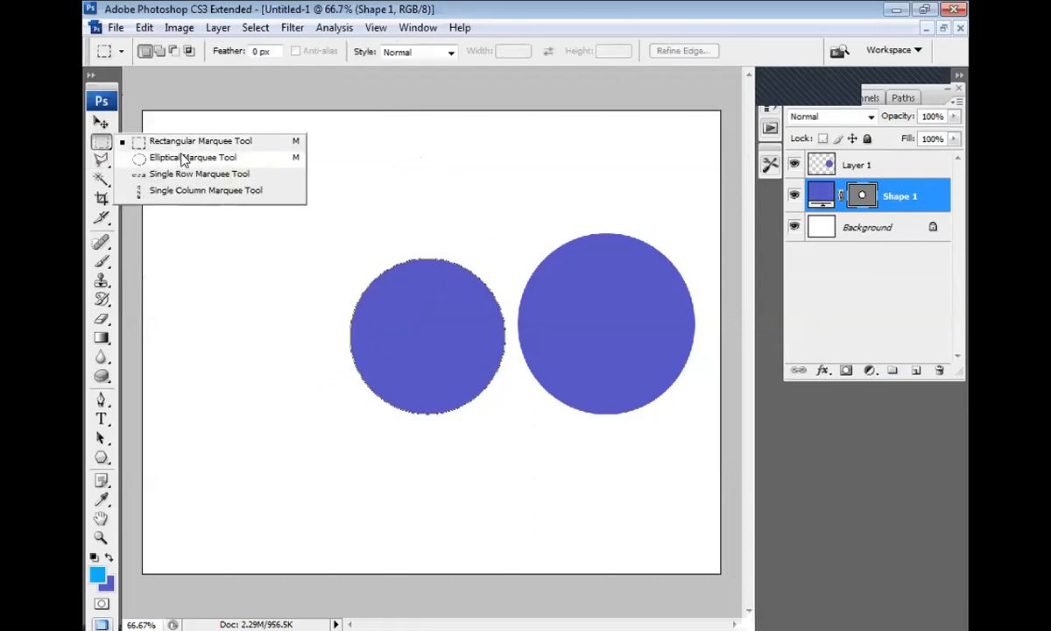
left_click(177, 158)
left_click_drag(179, 143, 348, 300)
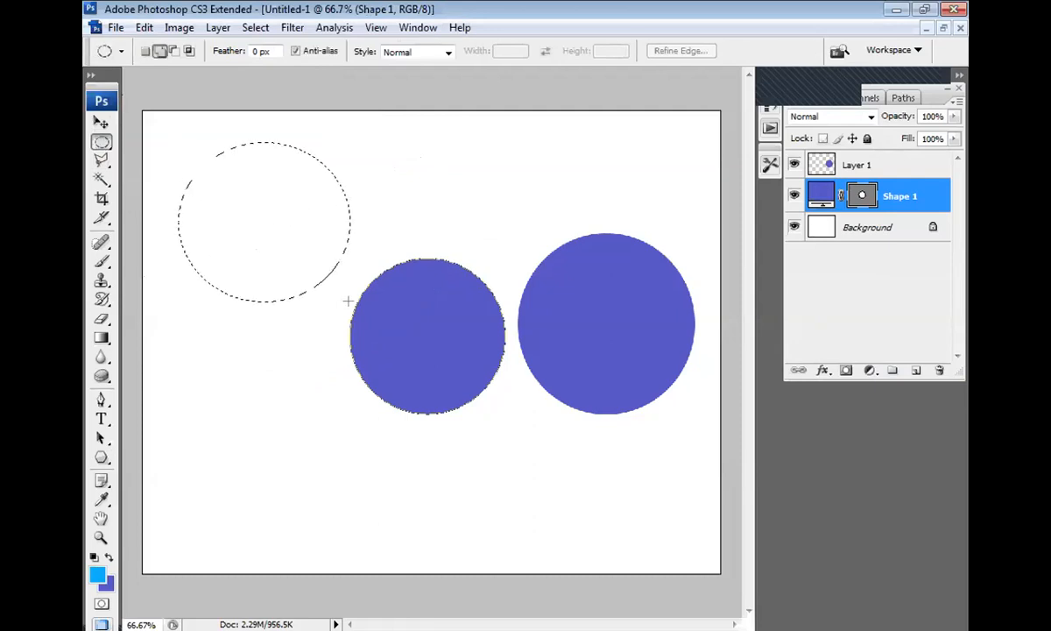
Scale the elliptical selection to about 170% wide and 180% high with Transform Selection, and deselect it
right_click(261, 199)
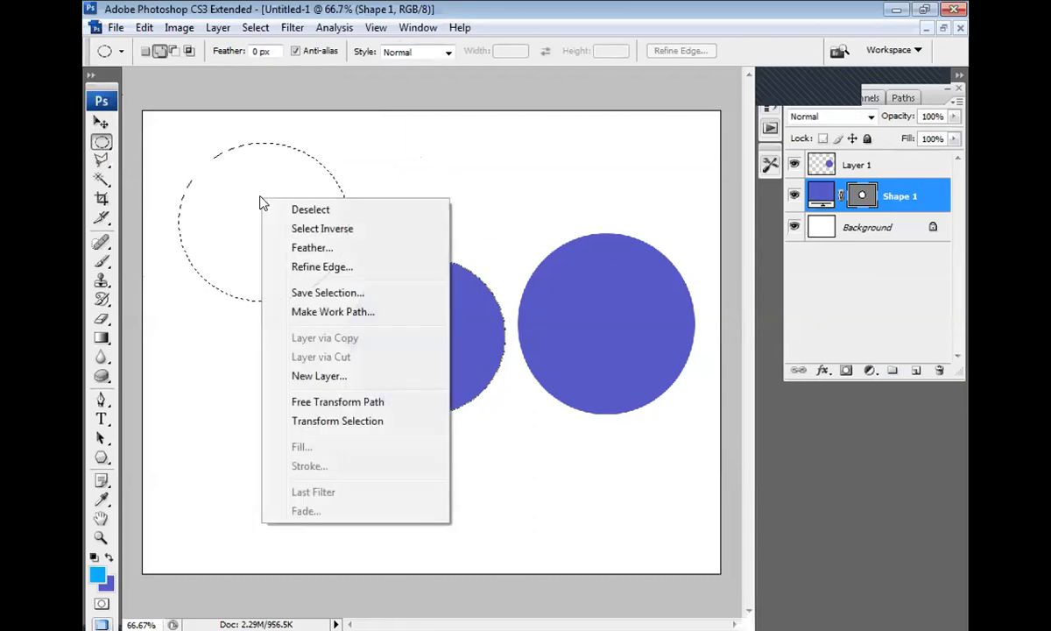
left_click(345, 422)
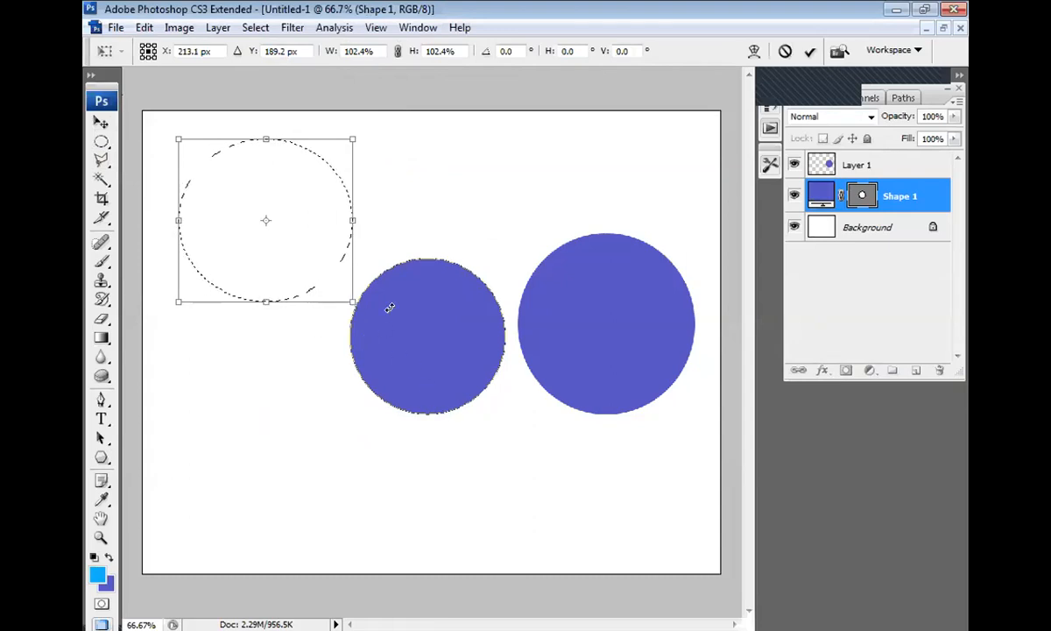
left_click_drag(363, 304, 507, 428)
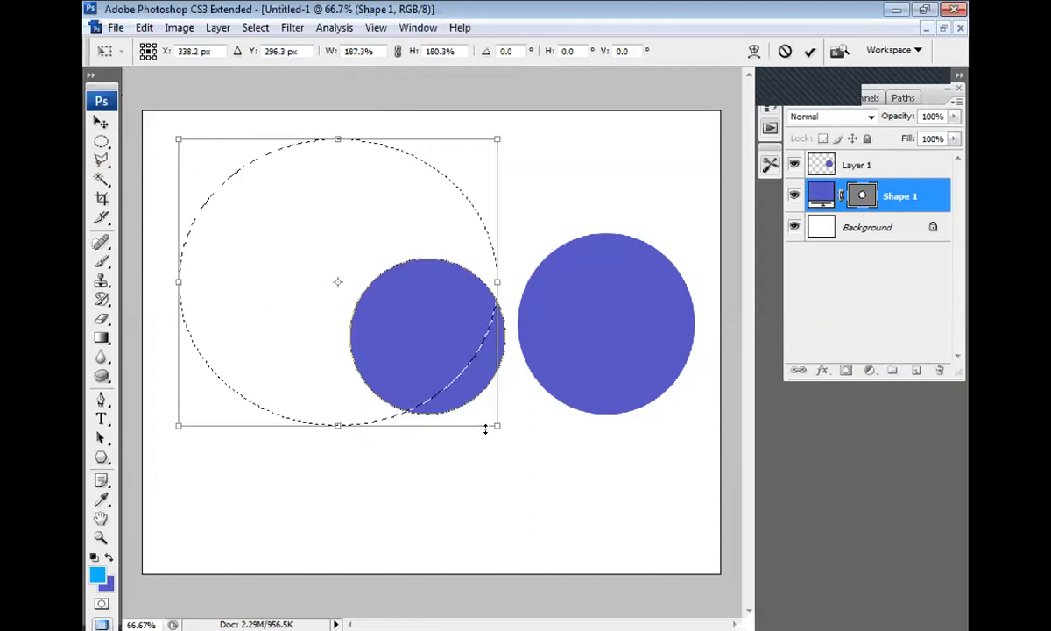
left_click_drag(496, 282, 464, 281)
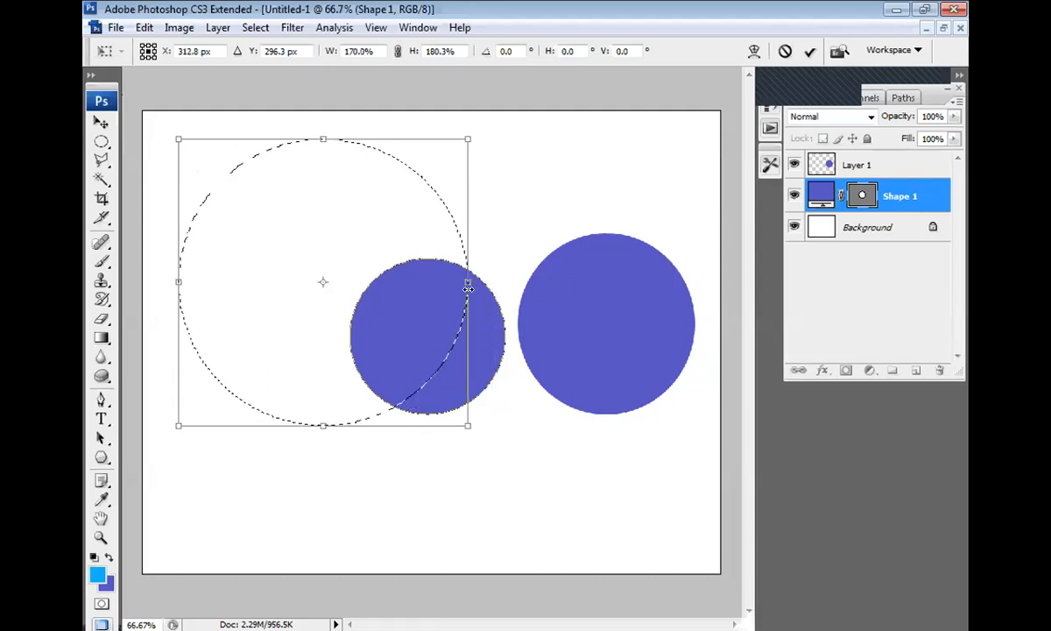
key("Return")
right_click(333, 267)
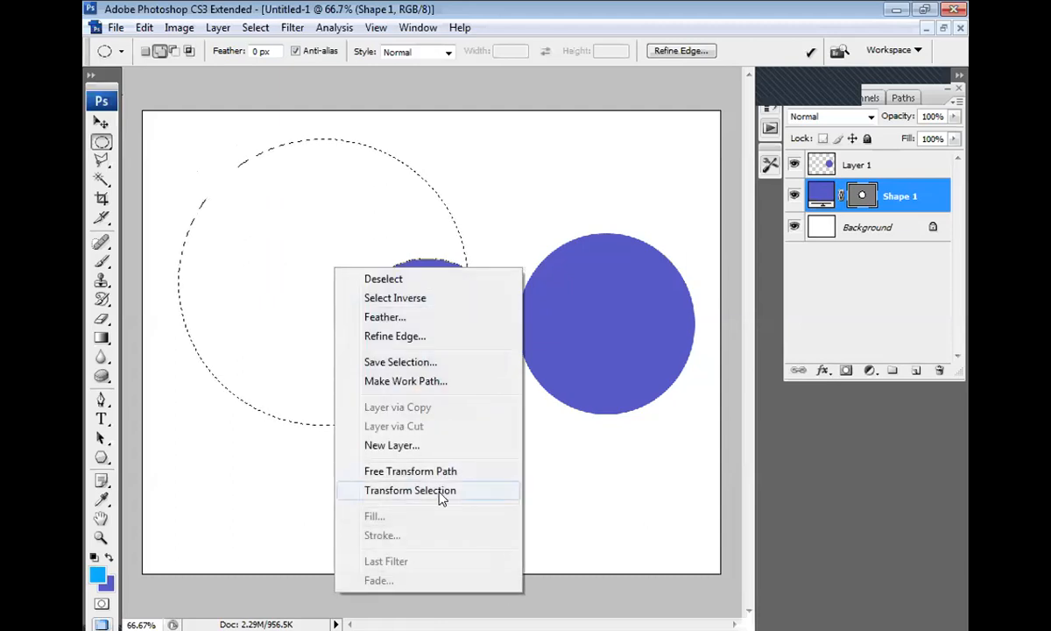
left_click(537, 511)
left_click(532, 407)
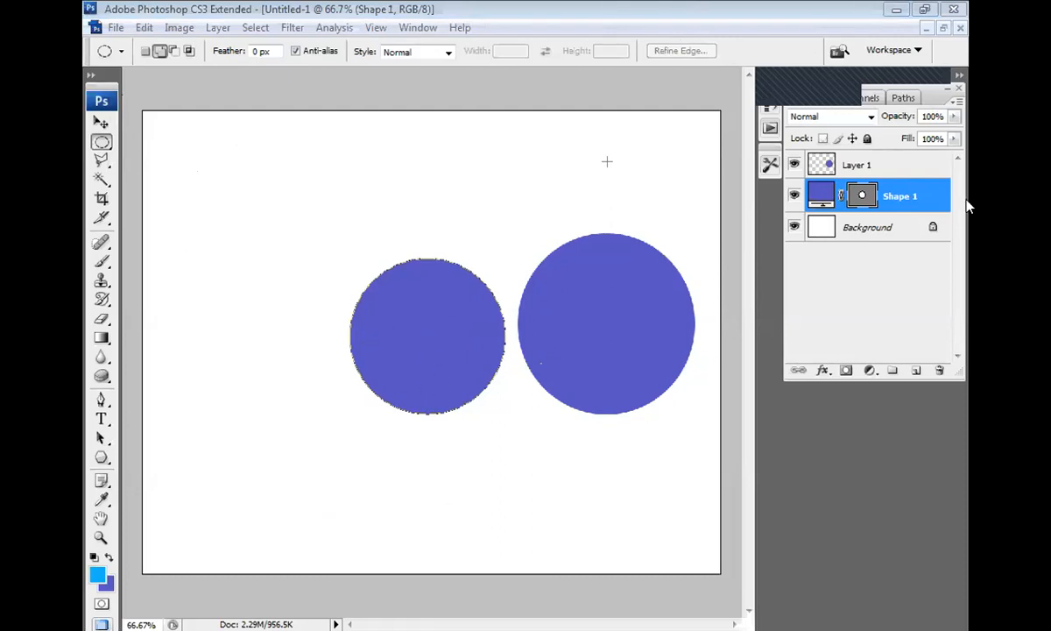
Toggle the visibility of Layer 1, leave it hidden, and switch to the Move tool
left_click(794, 165)
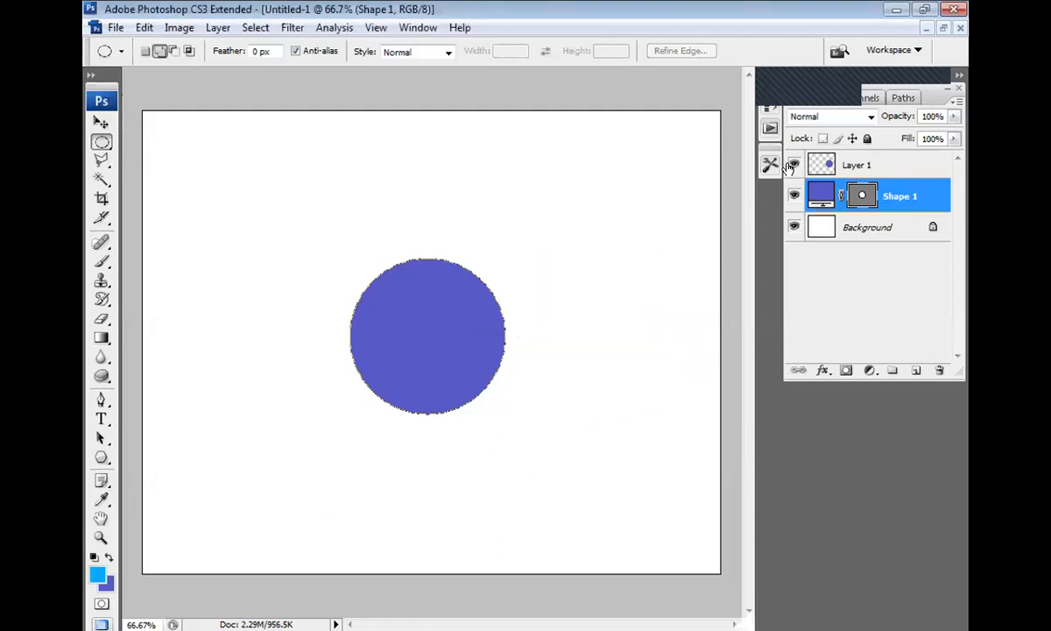
left_click(793, 164)
left_click(793, 165)
key("v")
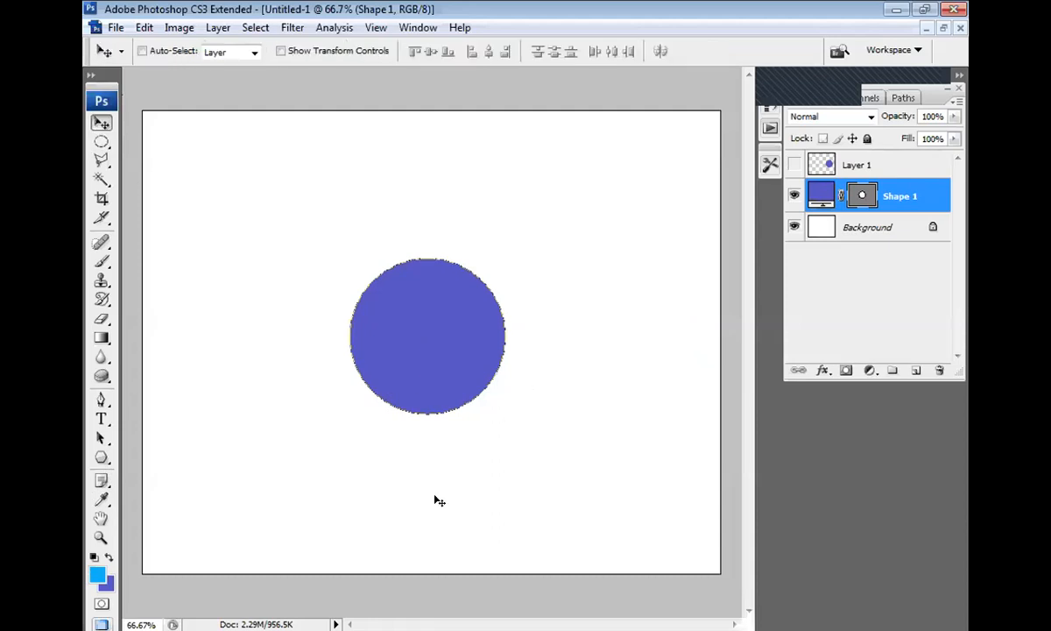
Align the Shape 1 circle to the canvas's vertical and horizontal centers and deselect
key("ctrl+a")
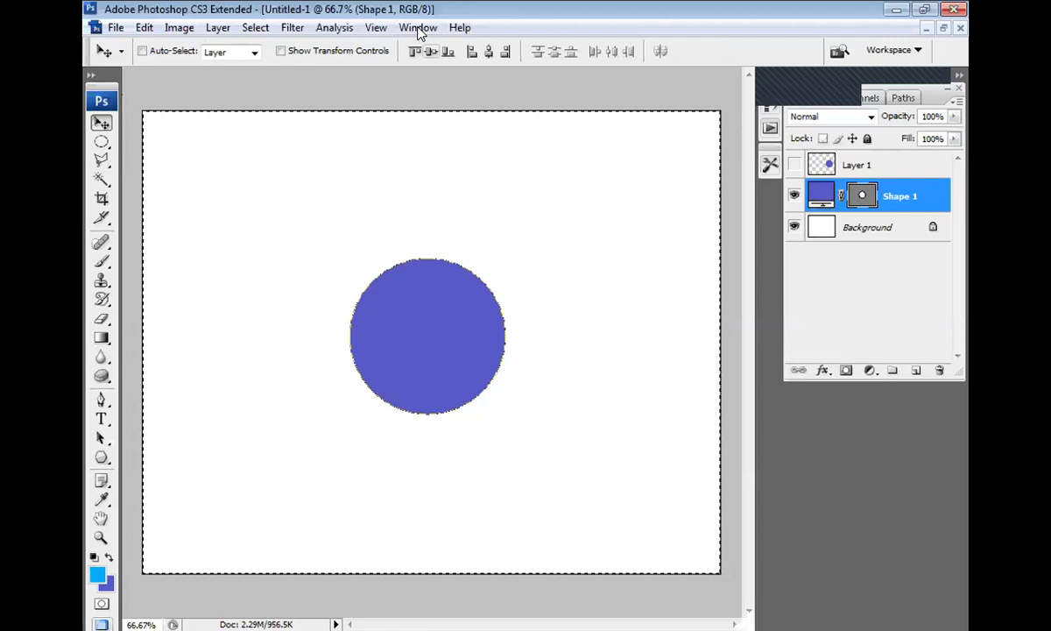
left_click(430, 51)
left_click(489, 51)
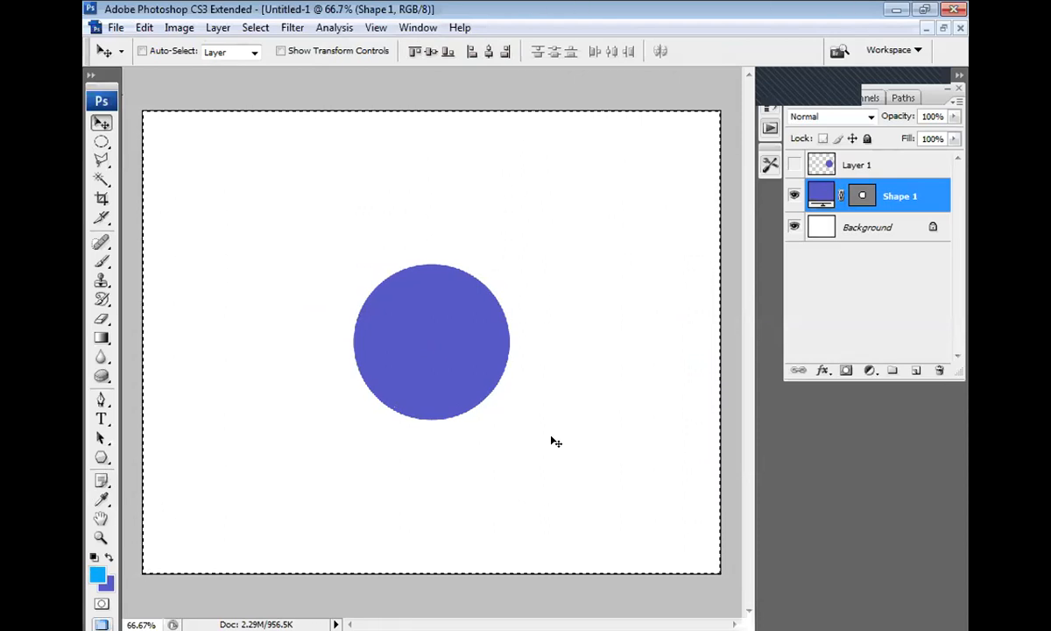
key("ctrl+d")
Enlarge the Shape 1 circle proportionally to about 177.5% from its upper-right corner with Free Transform
key("ctrl+t")
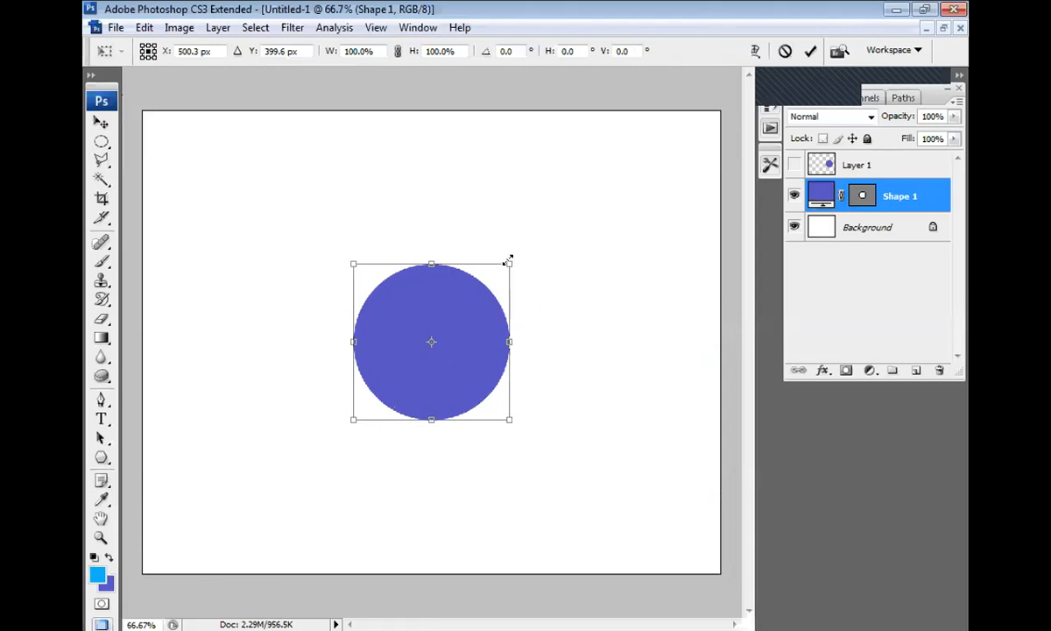
left_click_drag(503, 265, 625, 145)
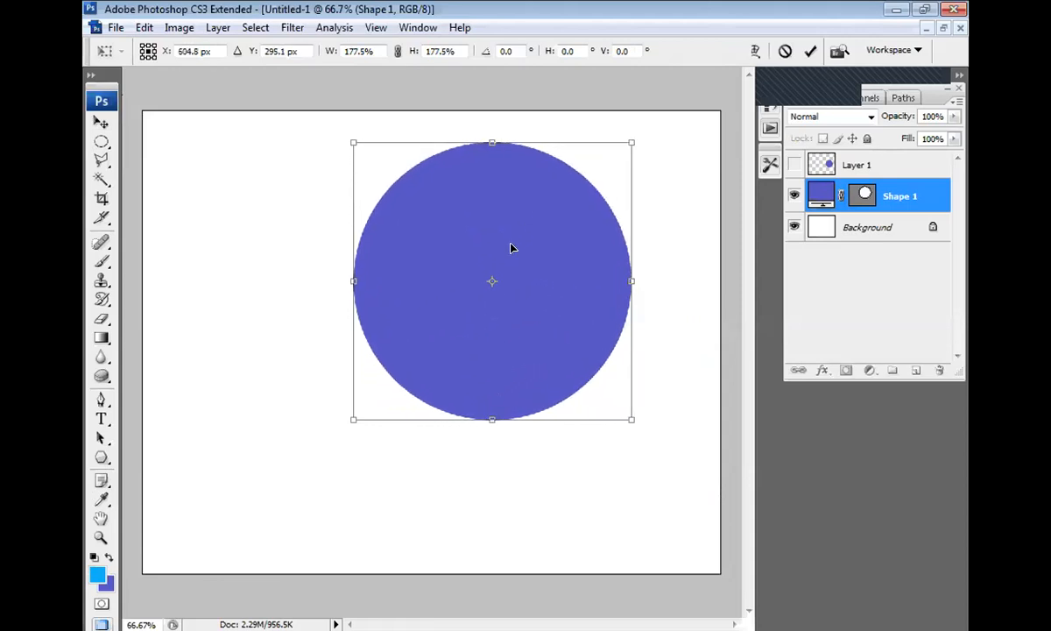
key("Return")
Move the enlarged circle down and left, align it to the center of the whole canvas, and deselect
left_click_drag(471, 268, 464, 298)
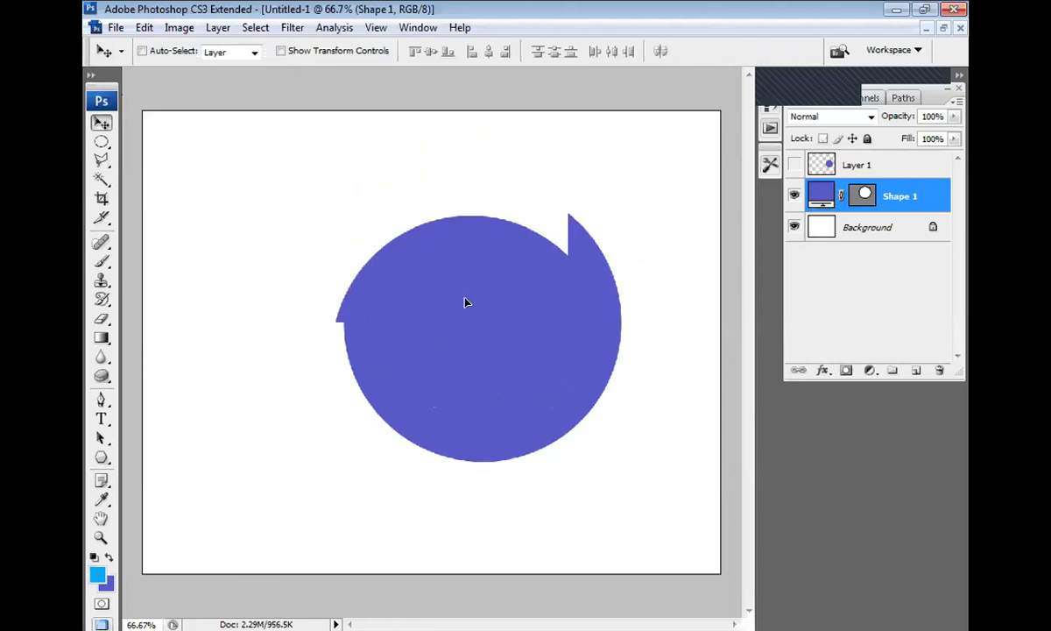
key("ctrl+a")
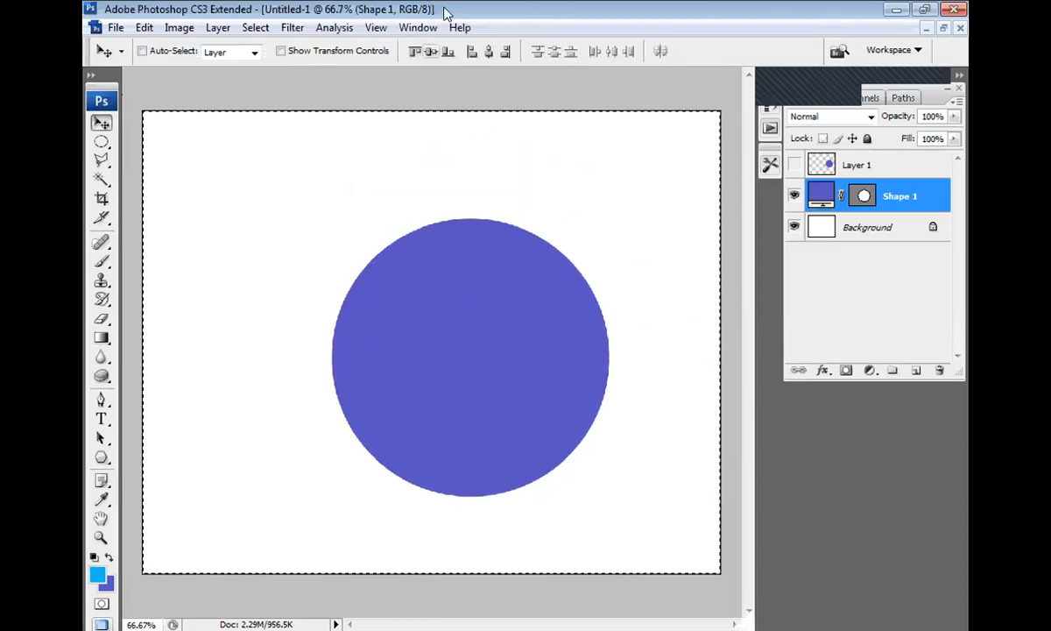
left_click(430, 51)
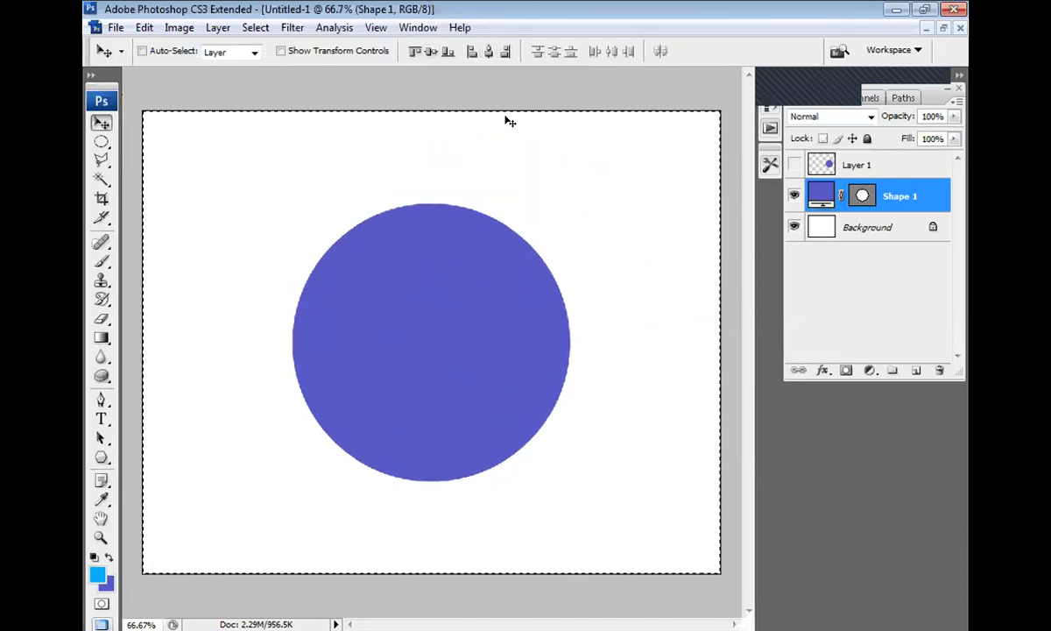
key("ctrl+d")
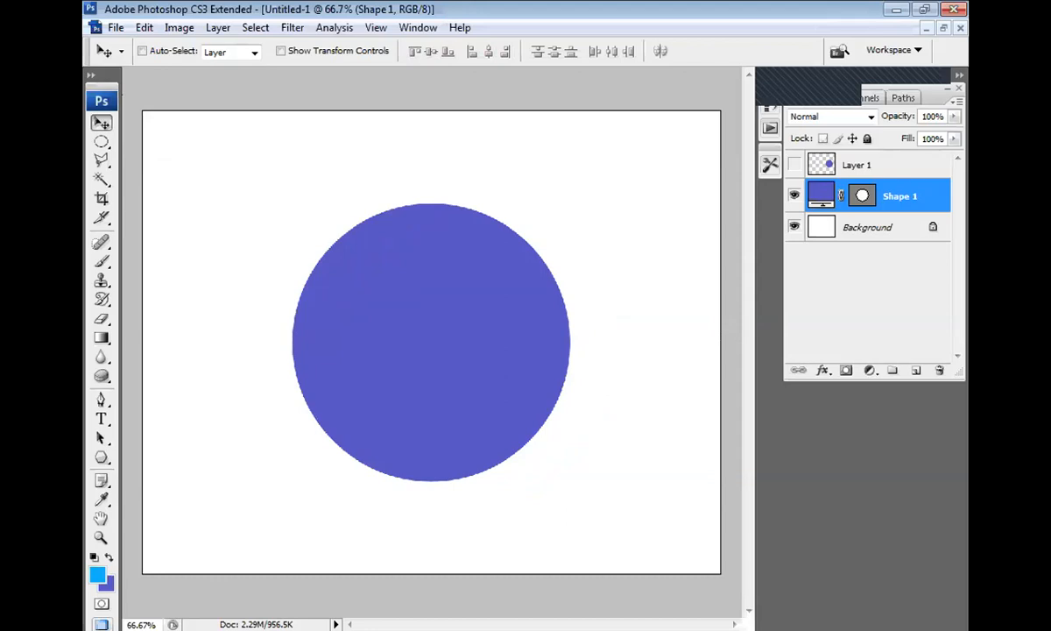
Nudge the circle straight down by six large increments and back up by one
key("shift+Down")
key("shift+Down")
key("shift+Down")
key("shift+Down")
key("shift+Down")
key("shift+Down")
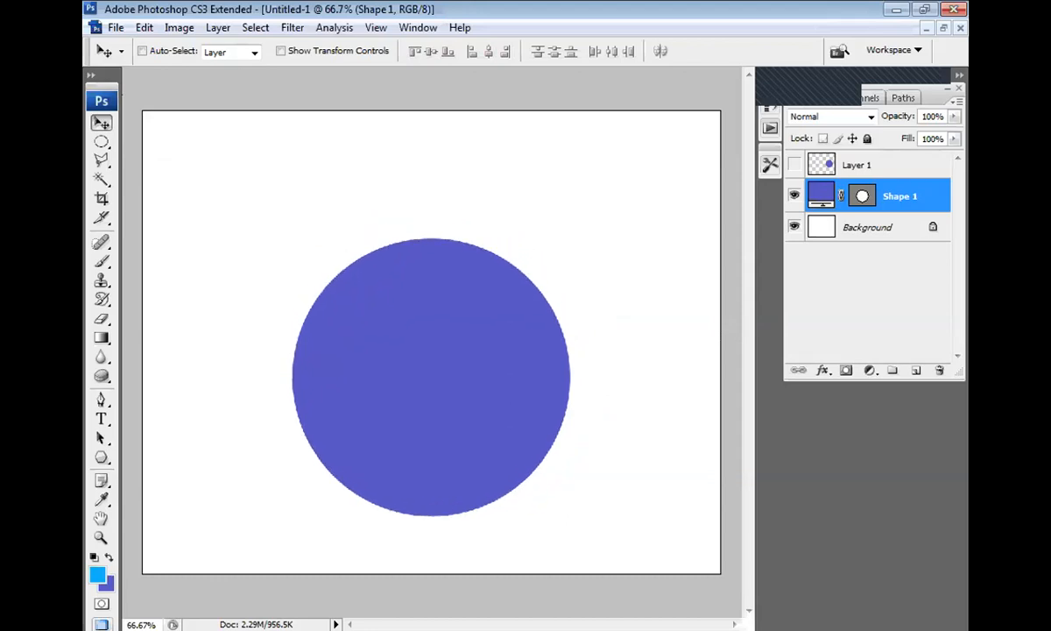
key("shift+Up")
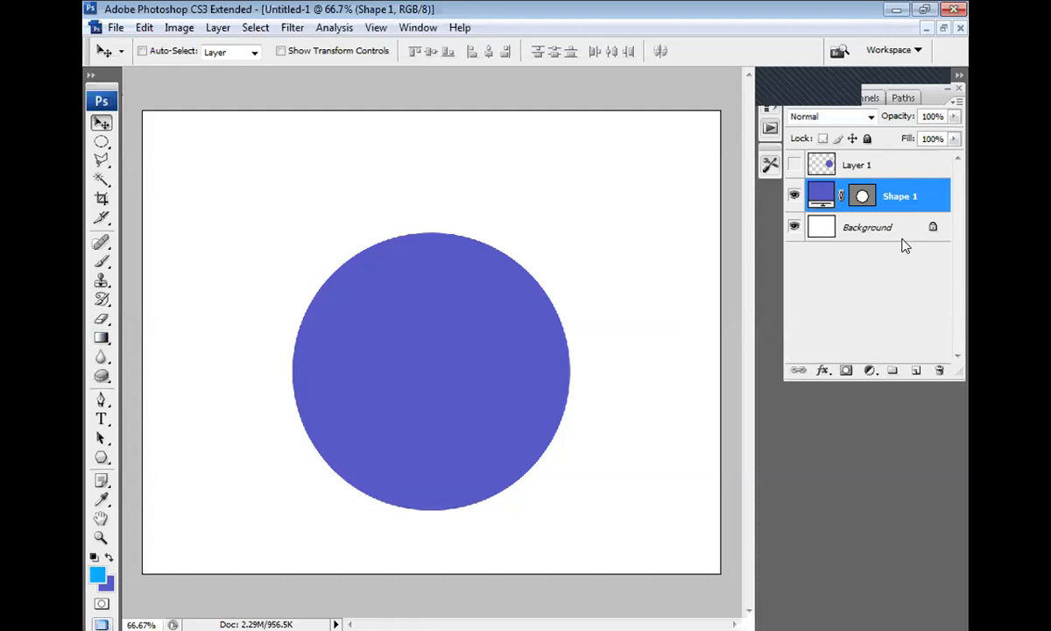
Open the Layer Style settings for Shape 1 and try Drop Shadow and Outer Glow, switching each off again
double_click(930, 201)
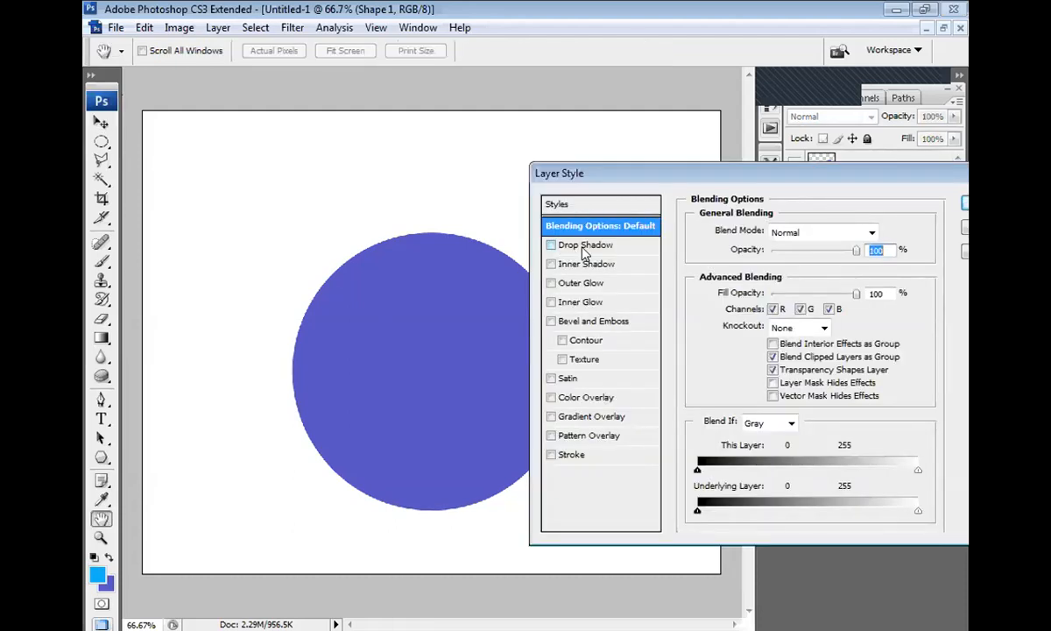
left_click(585, 247)
left_click(550, 245)
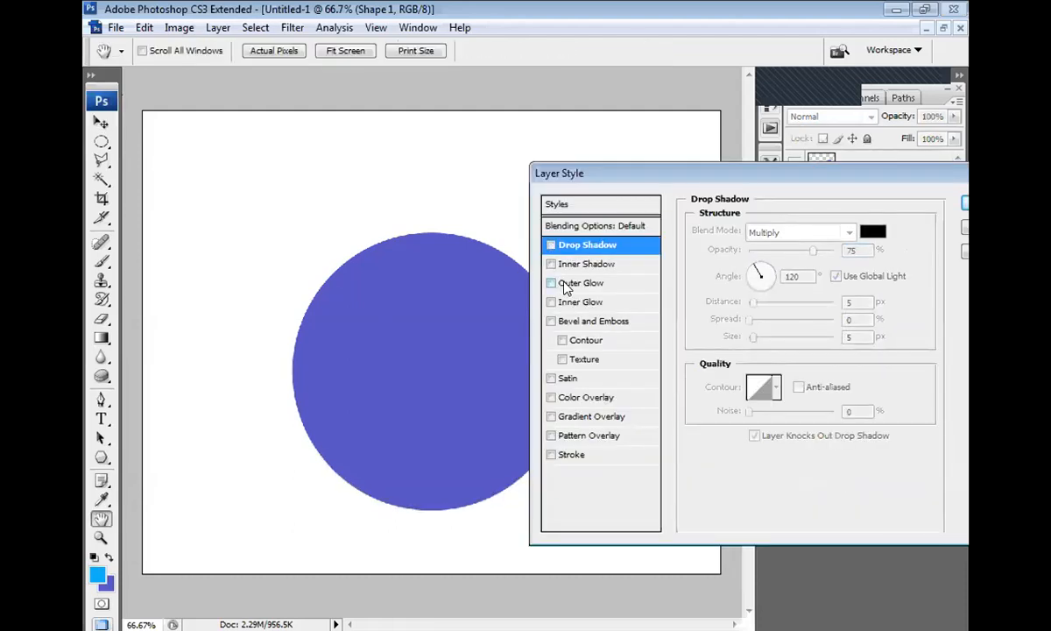
left_click(565, 285)
left_click(550, 283)
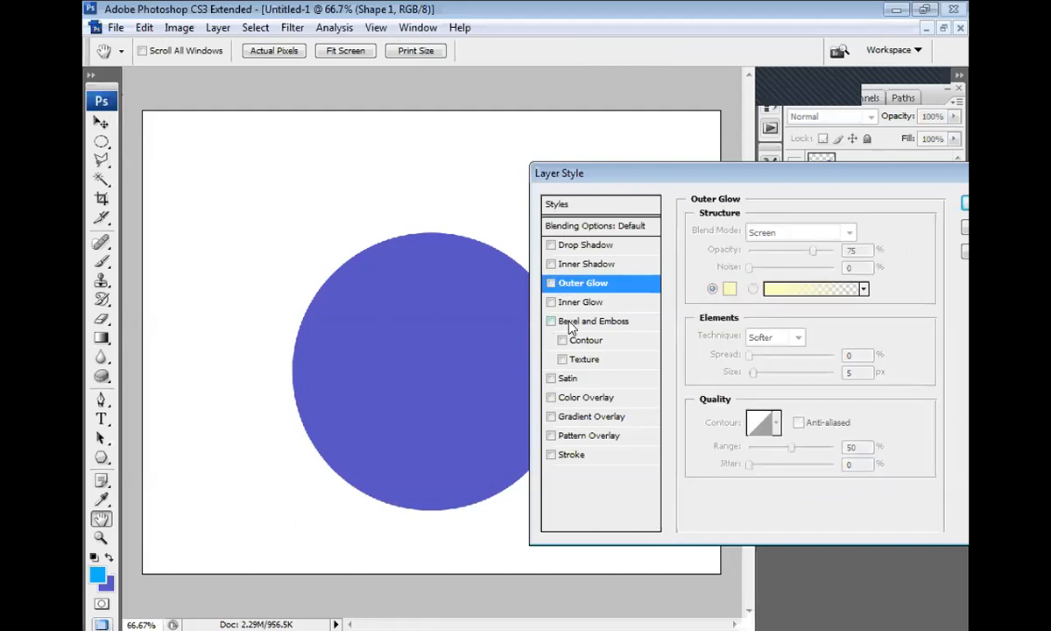
Add Bevel and Emboss to the circle with the Emboss style, a depth of 562% and a size of 13 px
left_click(571, 322)
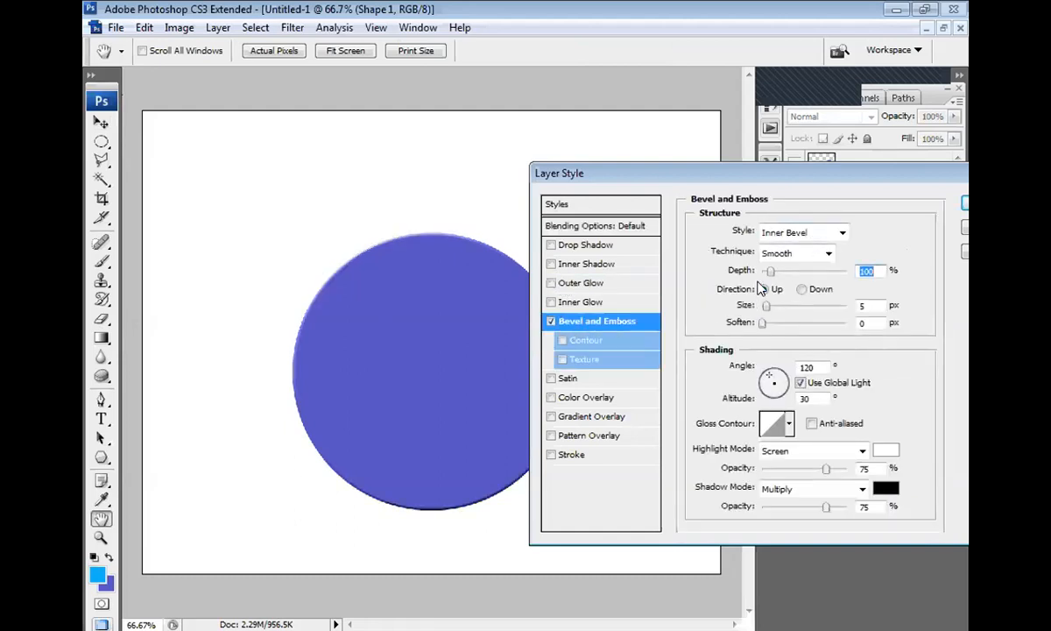
left_click_drag(770, 272, 810, 271)
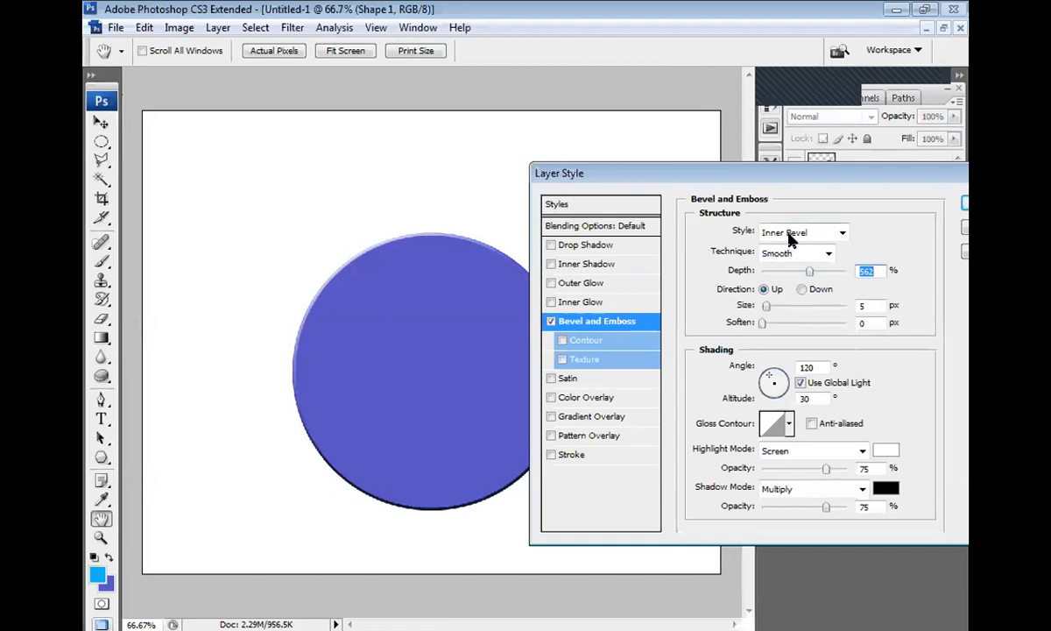
left_click(789, 233)
left_click(780, 290)
left_click(788, 233)
left_click(787, 290)
left_click(788, 233)
left_click(787, 278)
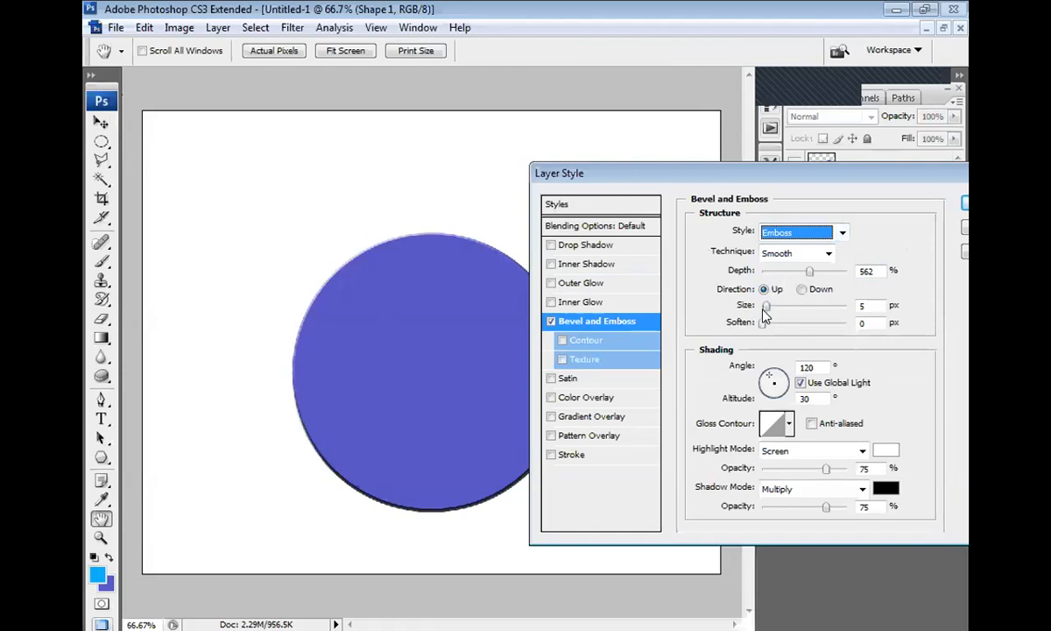
mouse_move(766, 306)
left_mouse_down()
mouse_move(795, 305)
mouse_move(765, 305)
mouse_move(772, 311)
left_mouse_up()
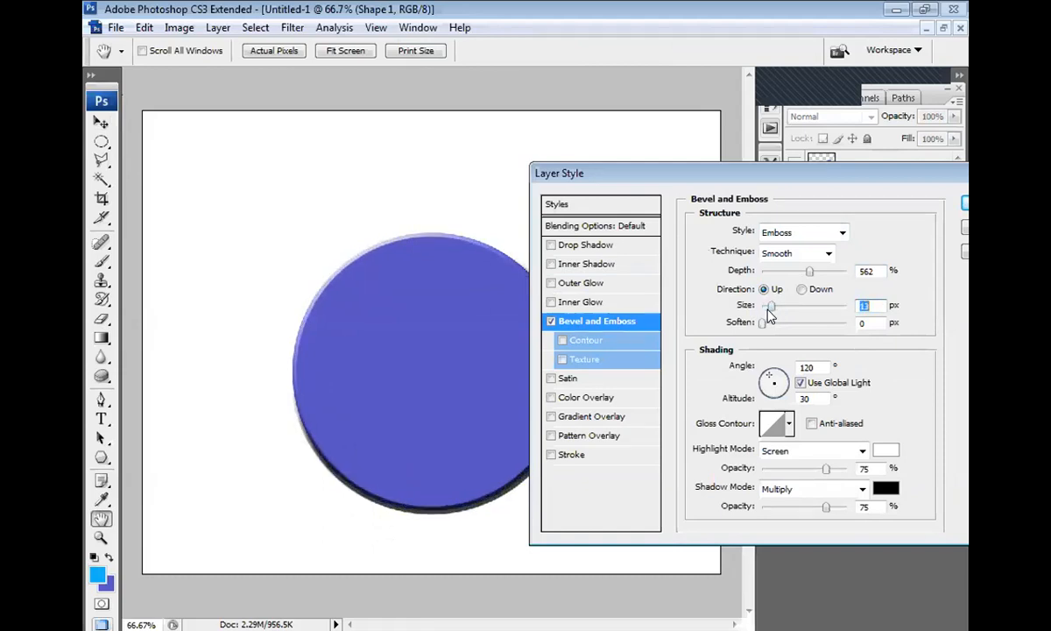
Enable a Drop Shadow with its default settings on the circle and apply the layer style
left_click(552, 247)
left_click(552, 246)
left_click(552, 247)
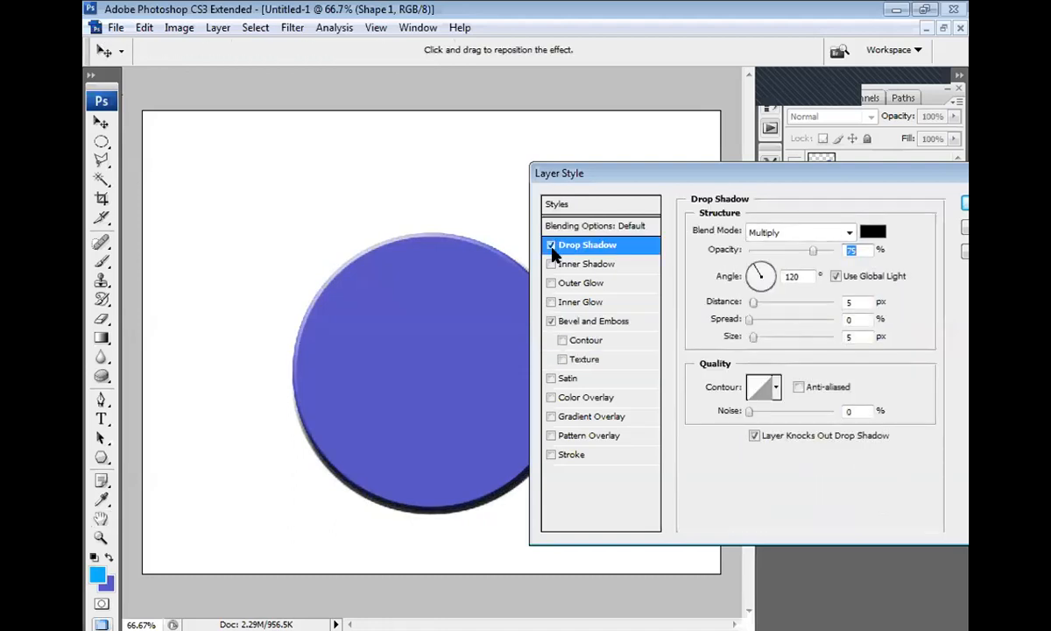
left_click(966, 205)
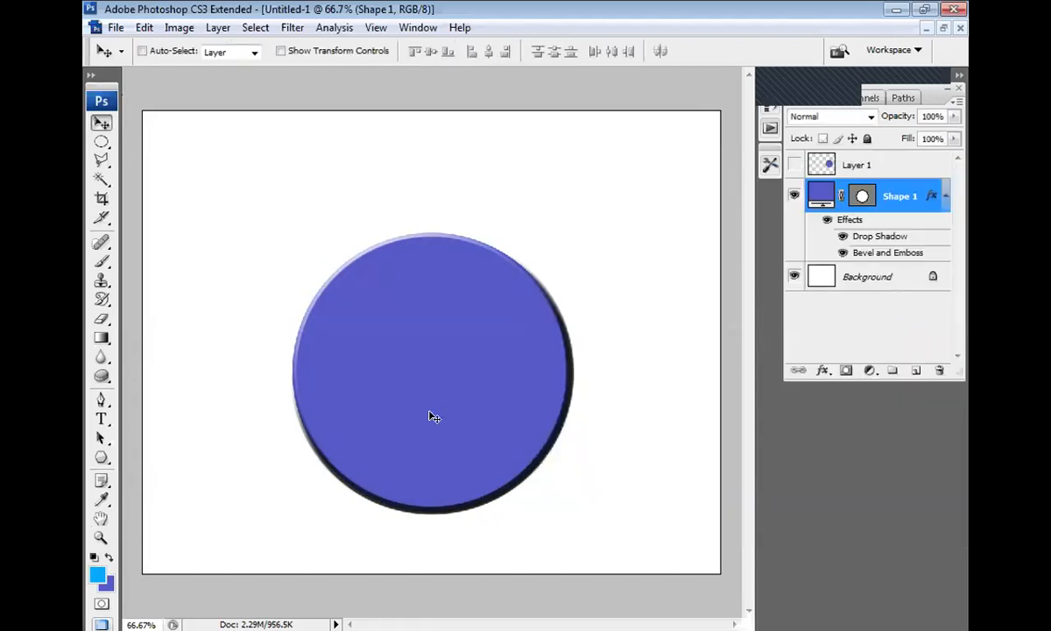
Load the Shape 1 circle as a selection, add an empty layer above it and deselect
left_click(863, 194, "ctrl")
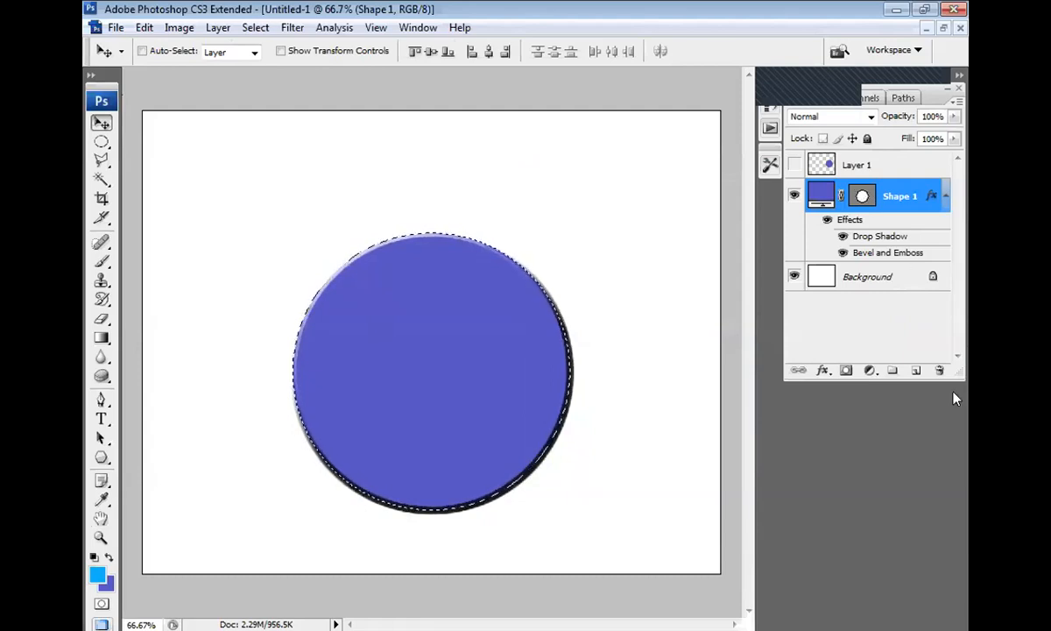
left_click(916, 370)
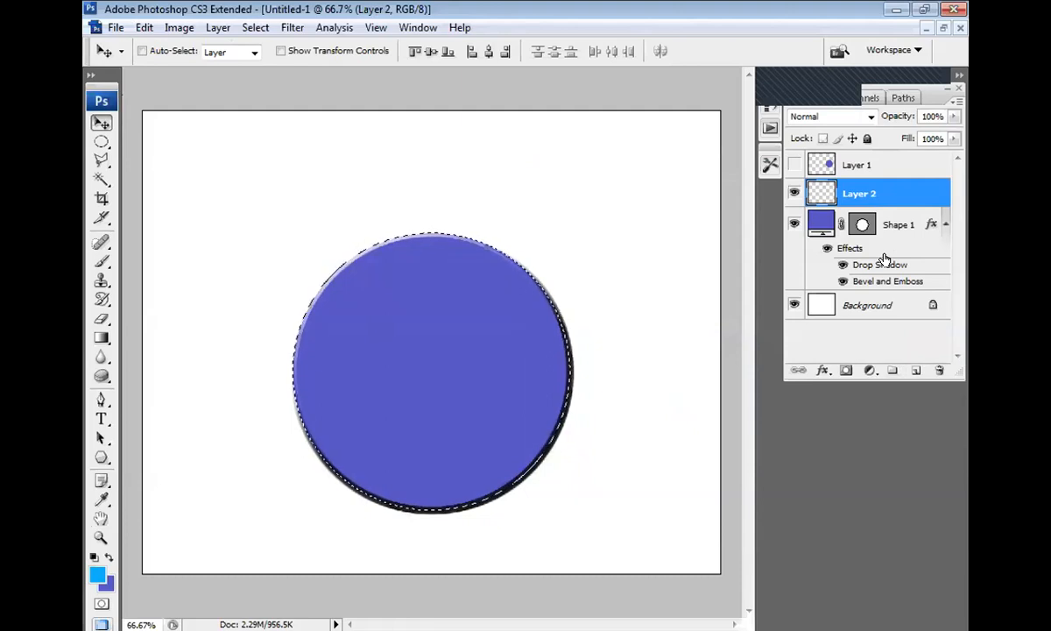
key("ctrl+d")
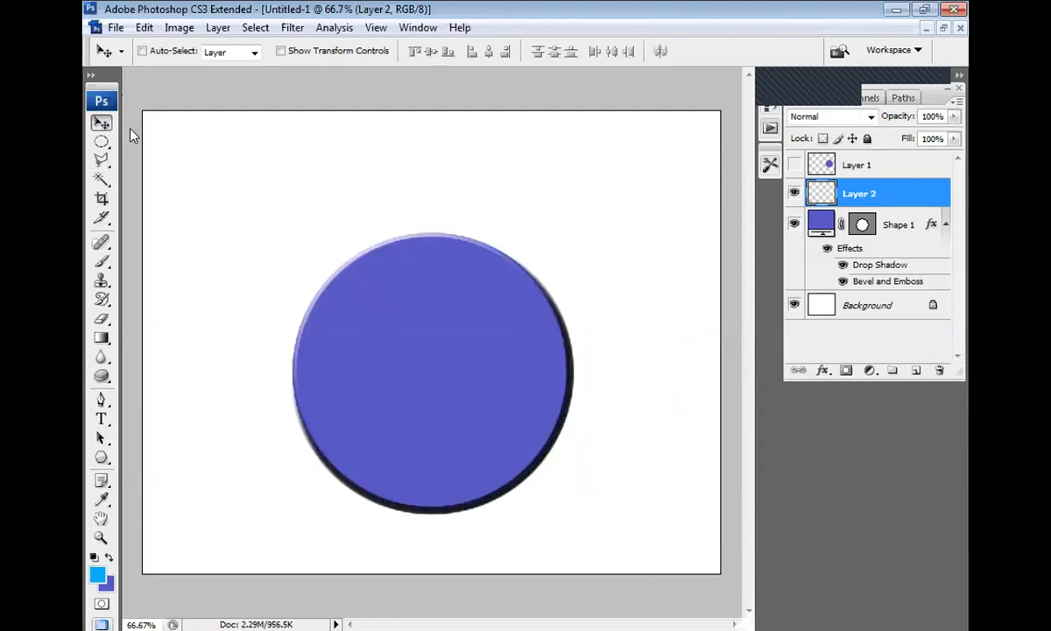
Start opening an image and browse to the photoshop folder on the data drive
key("ctrl+o")
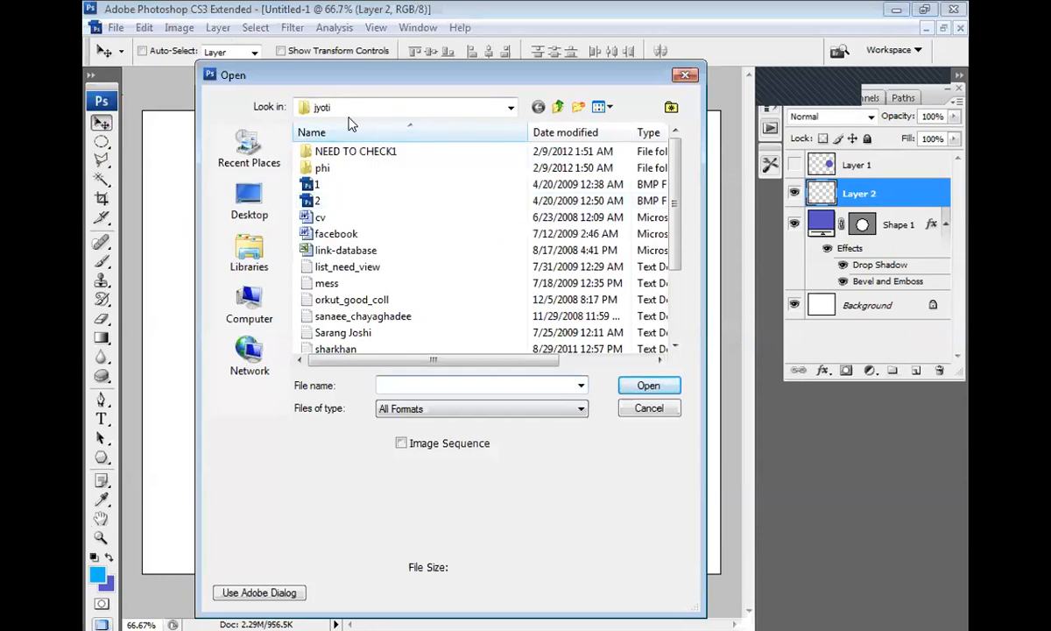
left_click(509, 108)
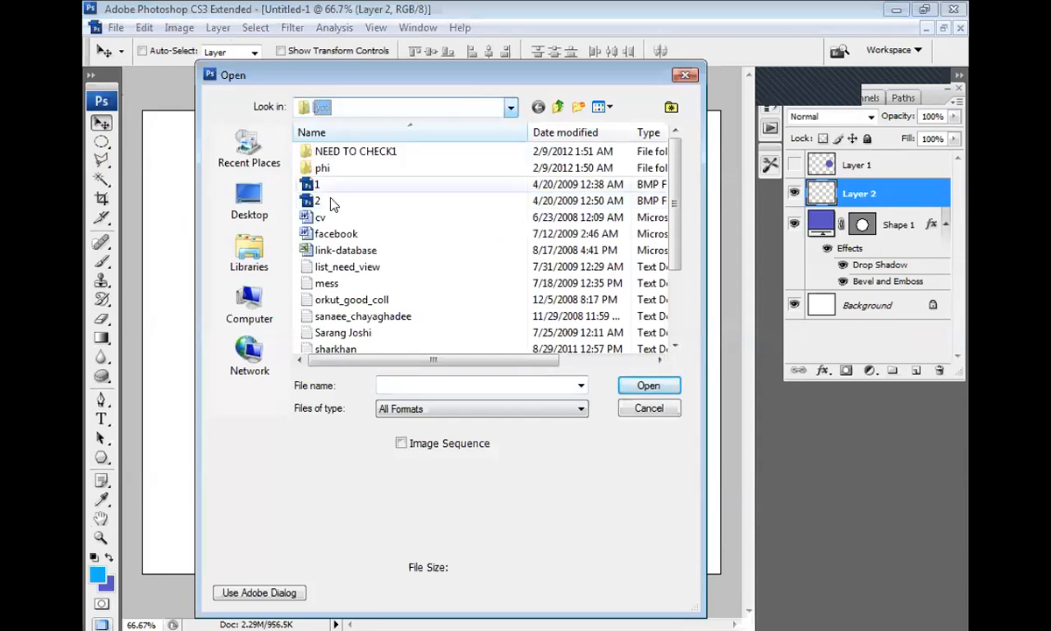
left_click(511, 110)
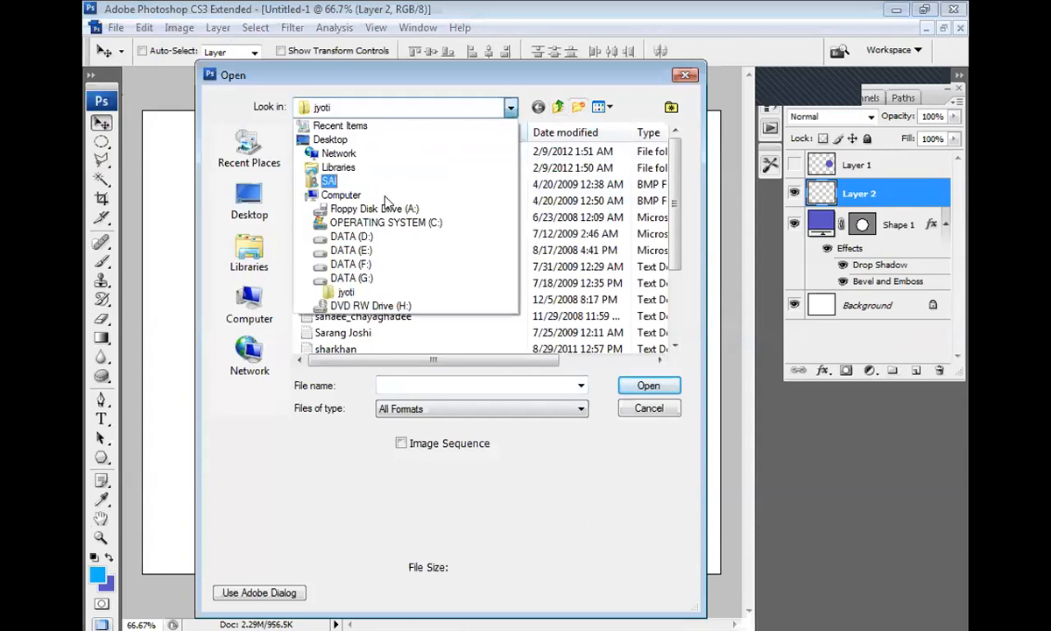
left_click(367, 251)
double_click(362, 268)
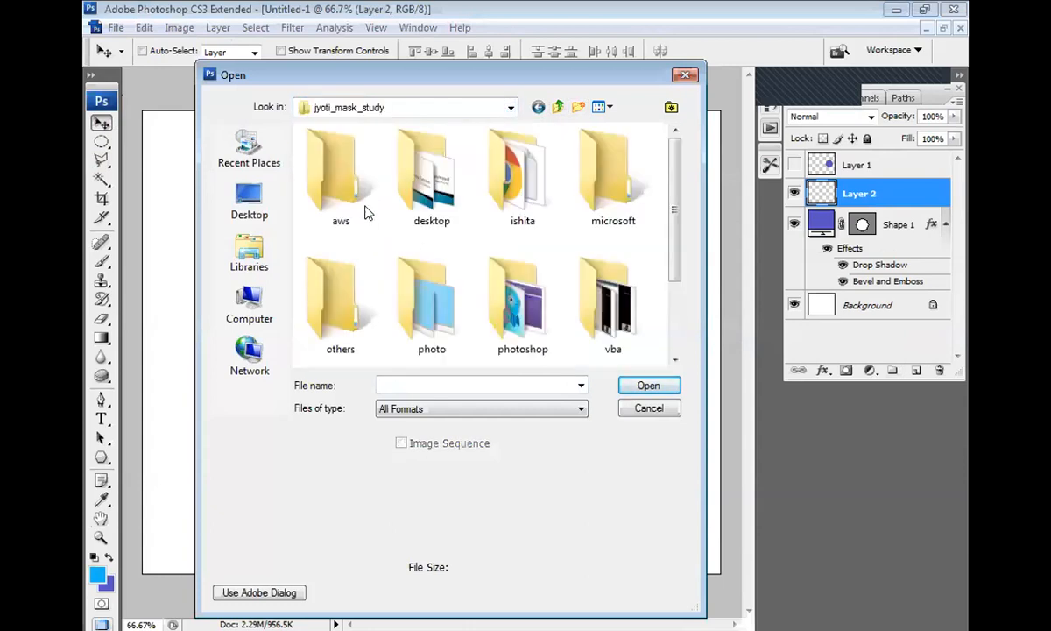
double_click(531, 289)
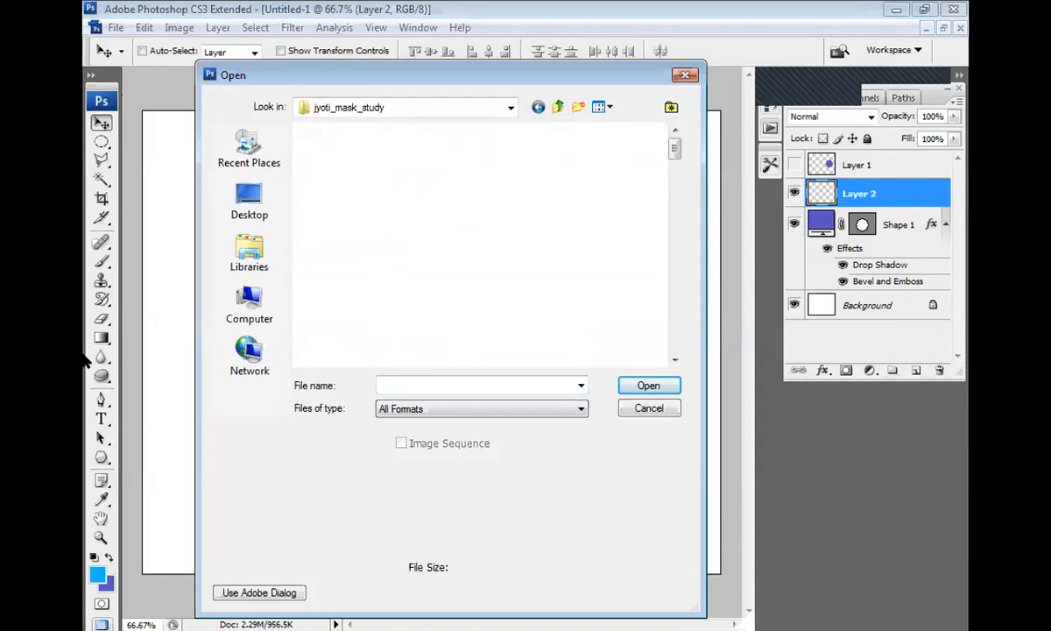
left_click(675, 362)
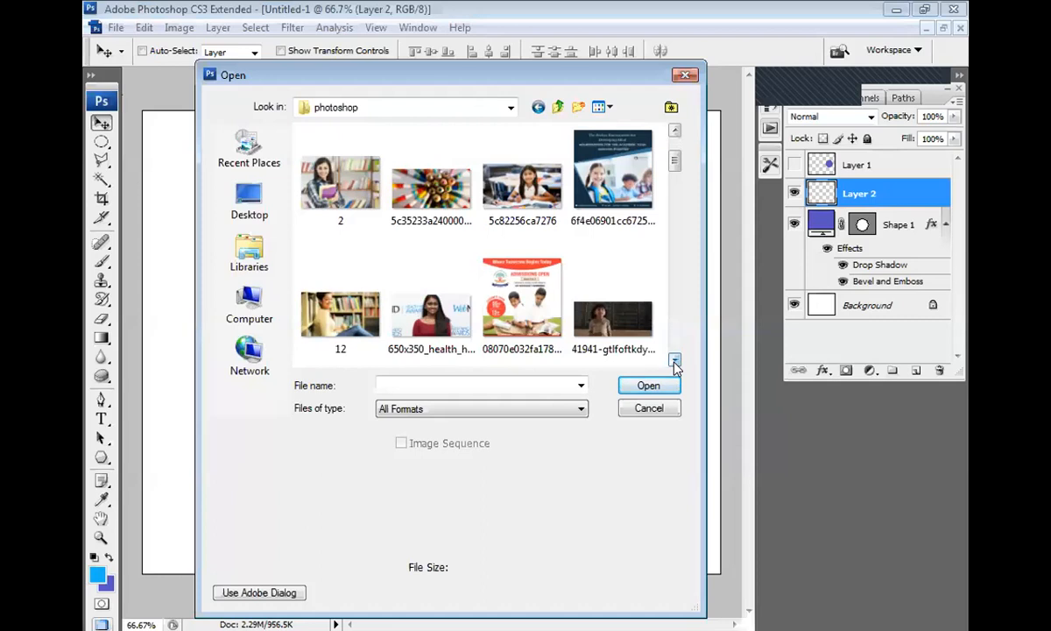
left_click(675, 362)
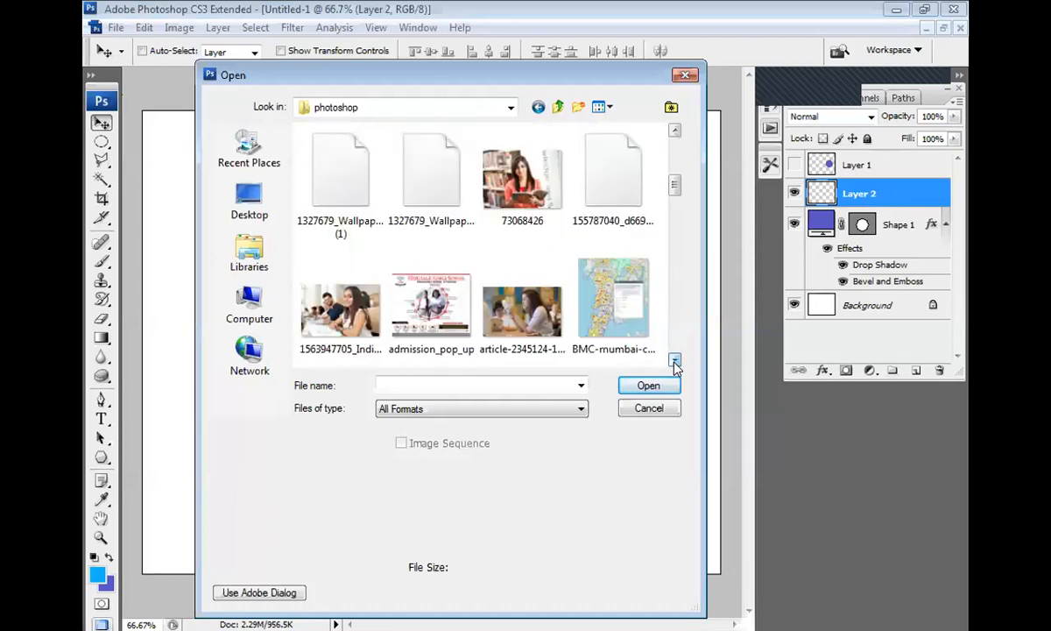
left_click(675, 362)
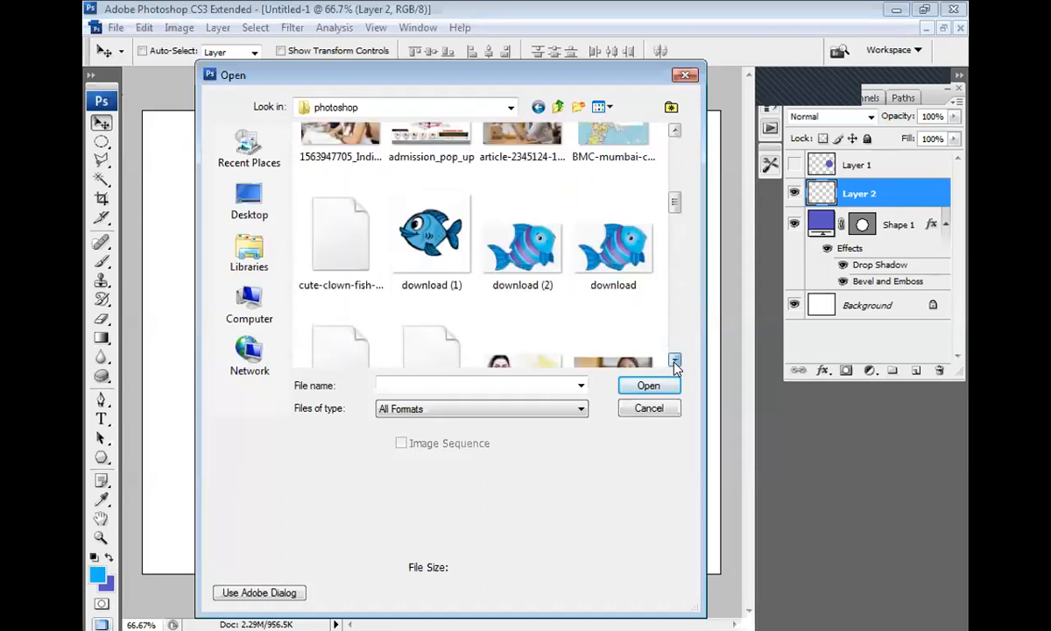
left_click(674, 362)
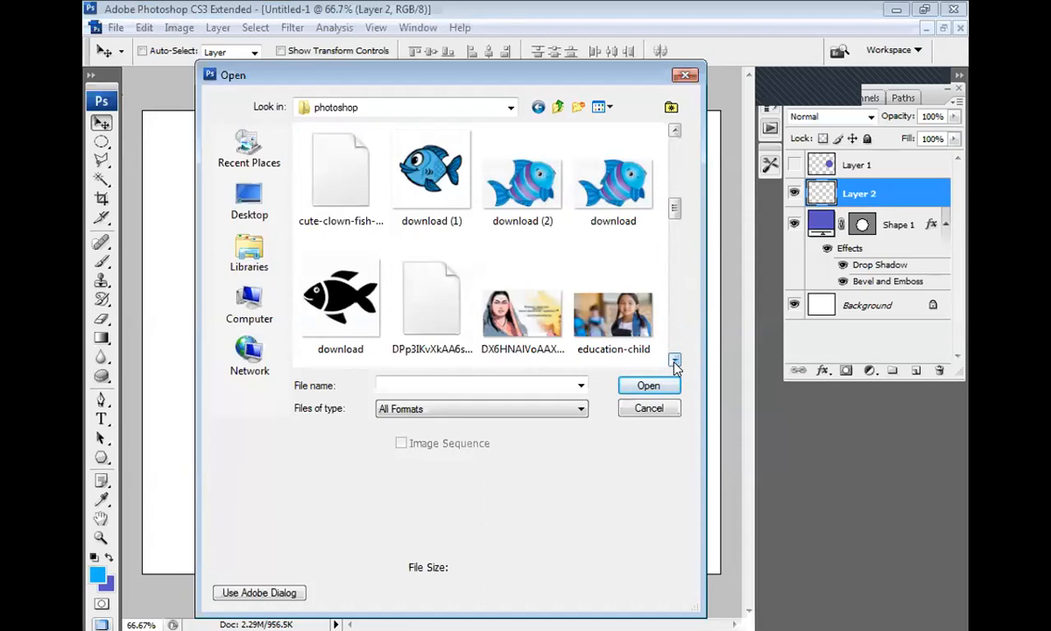
left_click(675, 129)
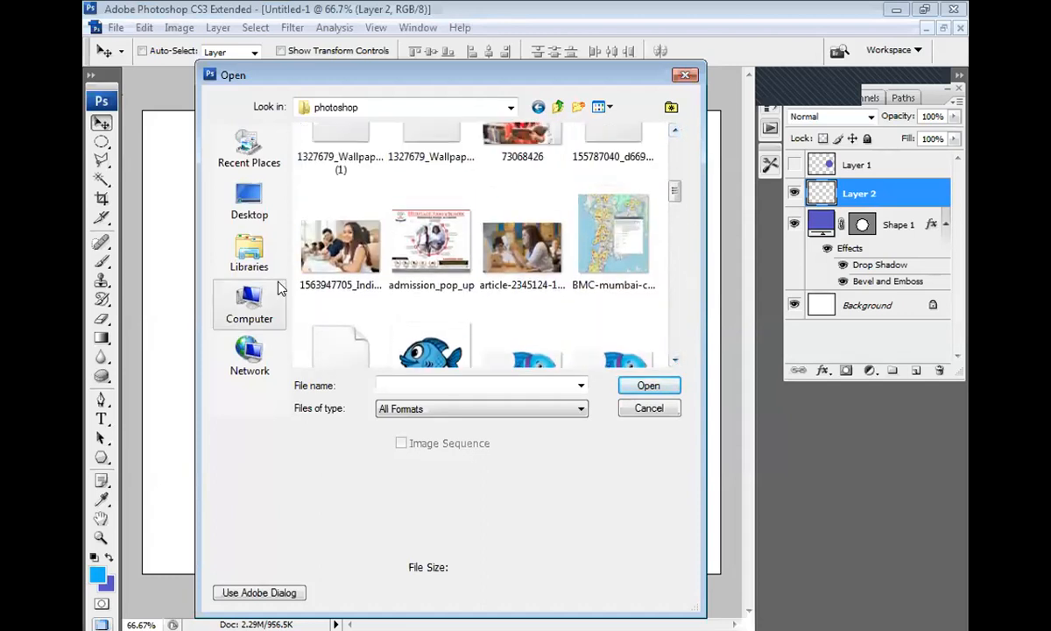
left_click(314, 238)
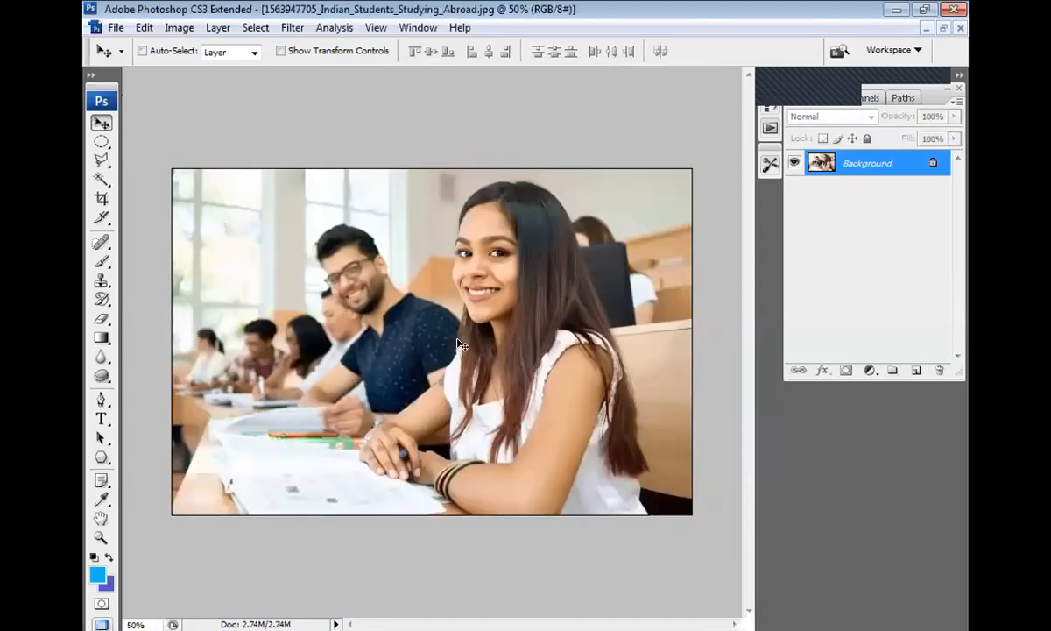
Copy the entire student photo and paste it into Layer 2 of the Untitled-1 document
key("ctrl+a")
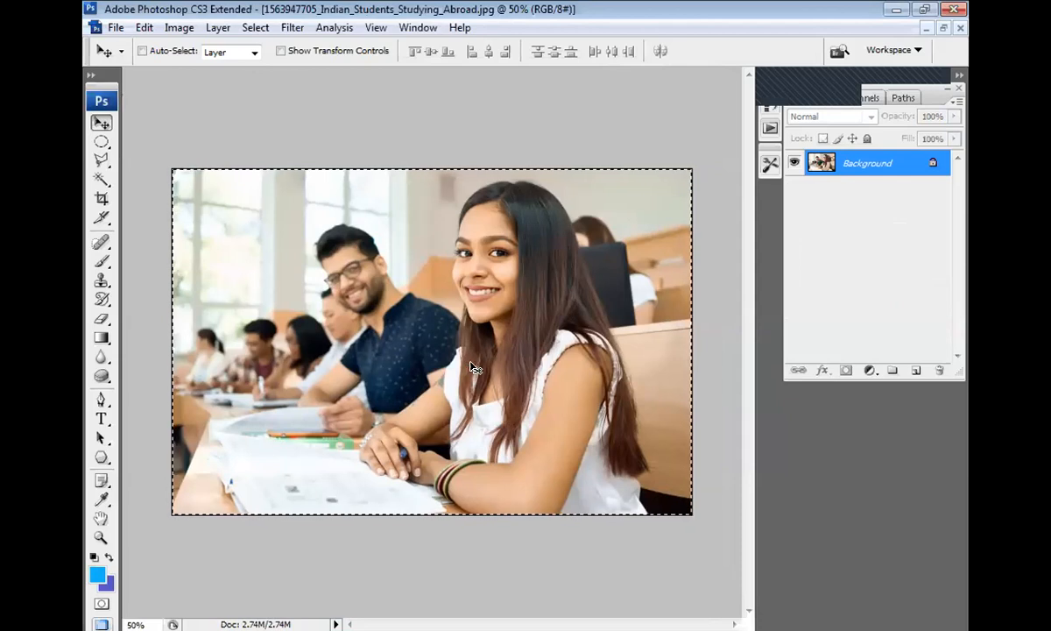
key("ctrl+Tab")
key("ctrl+v")
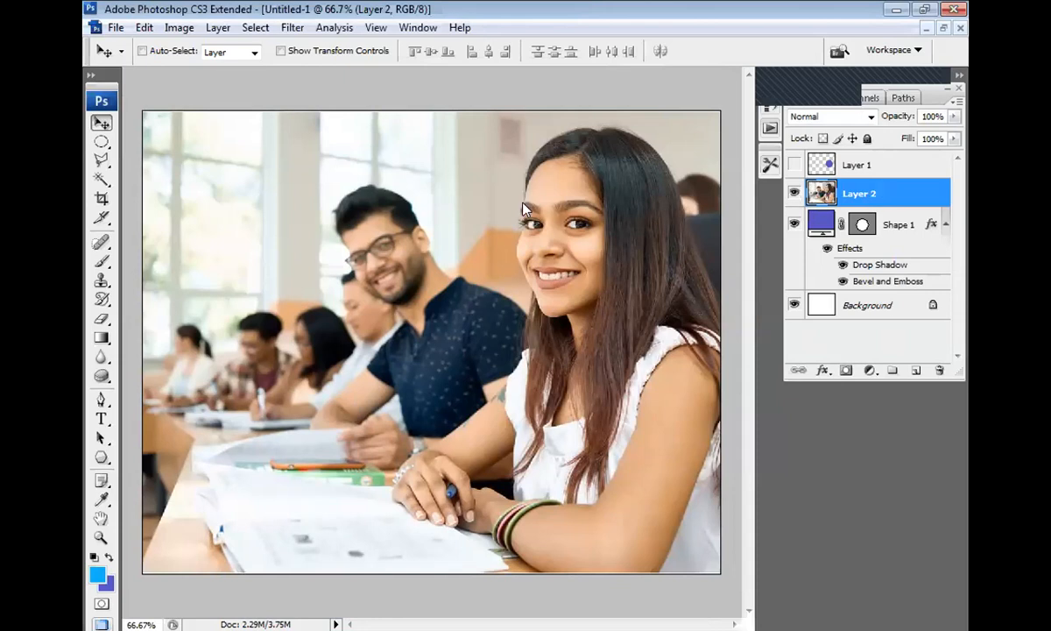
double_click(821, 192)
left_click(651, 246)
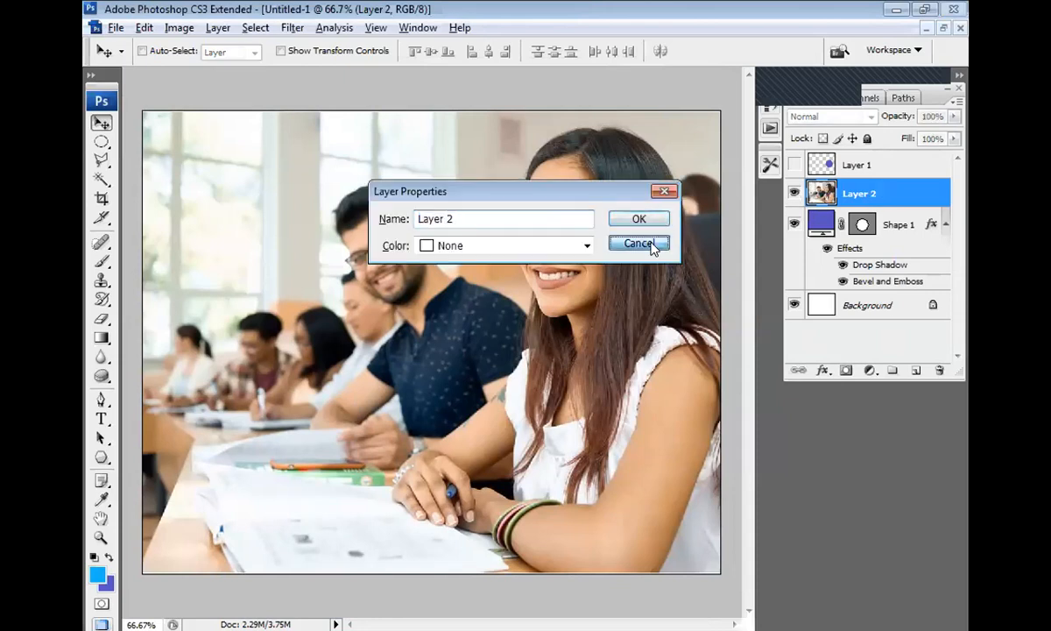
double_click(860, 198)
left_click(649, 246)
Load the Shape 1 circle as a selection and fill it with the purple background colour on a new layer directly above the shape
left_click(860, 225)
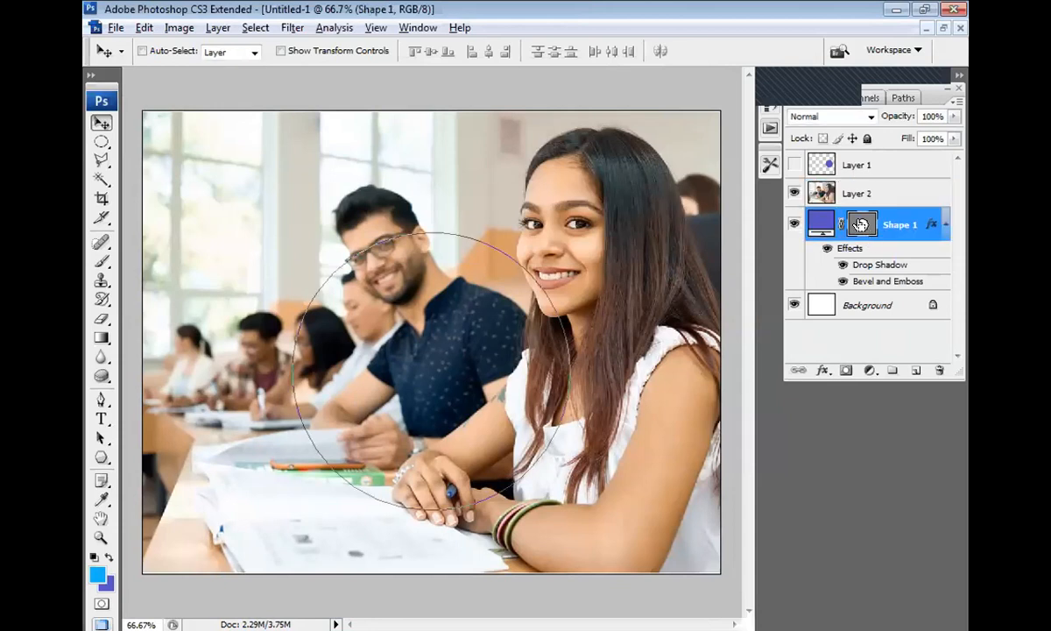
left_click(861, 224, "ctrl")
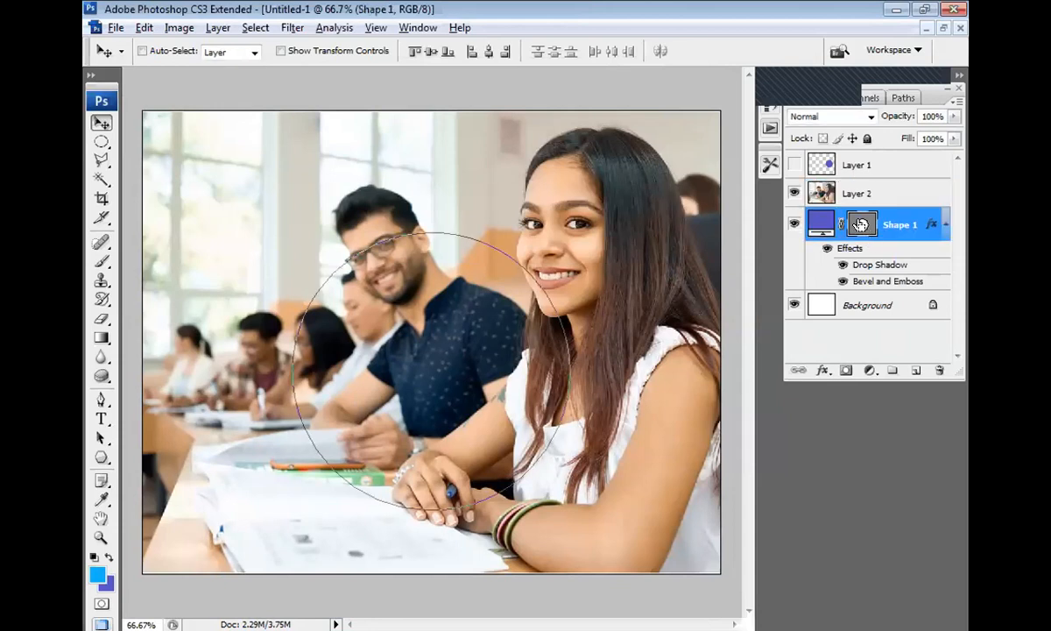
left_click(916, 371)
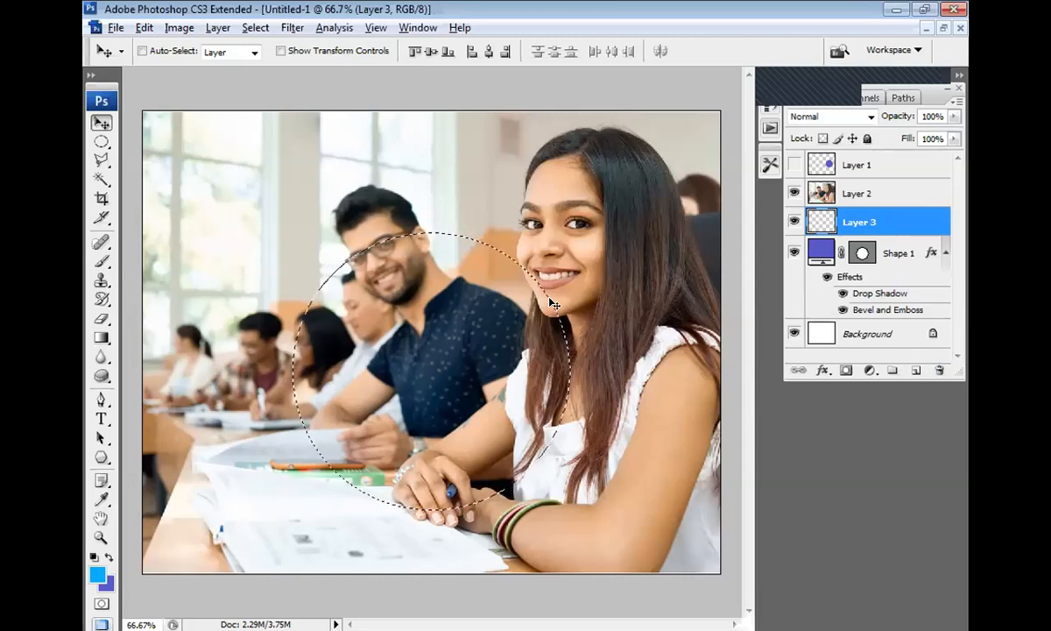
key("alt+BackSpace")
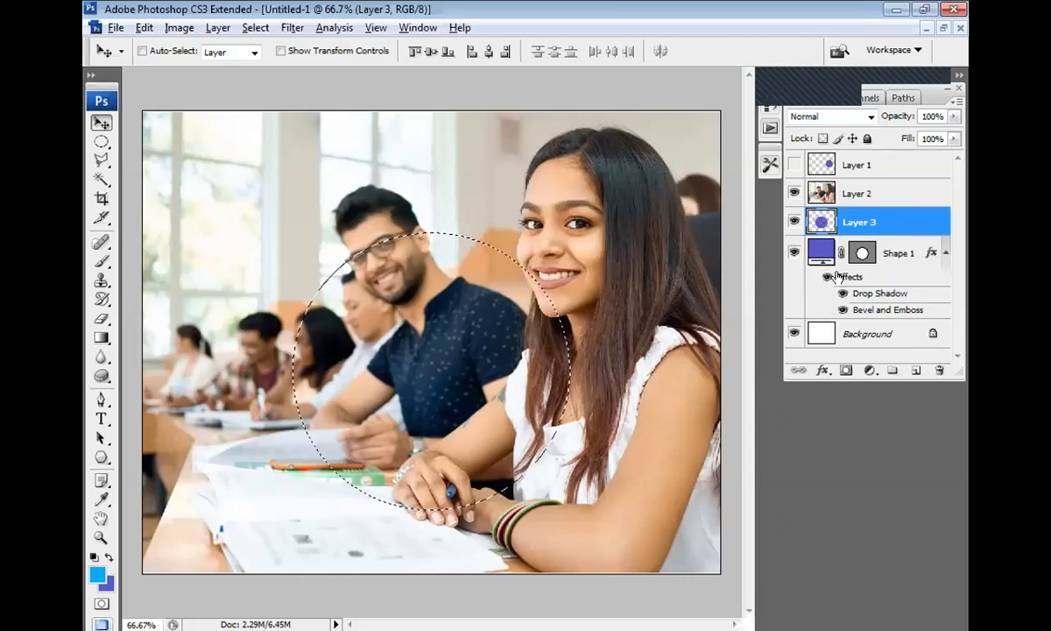
Deselect the circle and clip the photo on Layer 2 to the purple circle layer beneath it
left_click(876, 193)
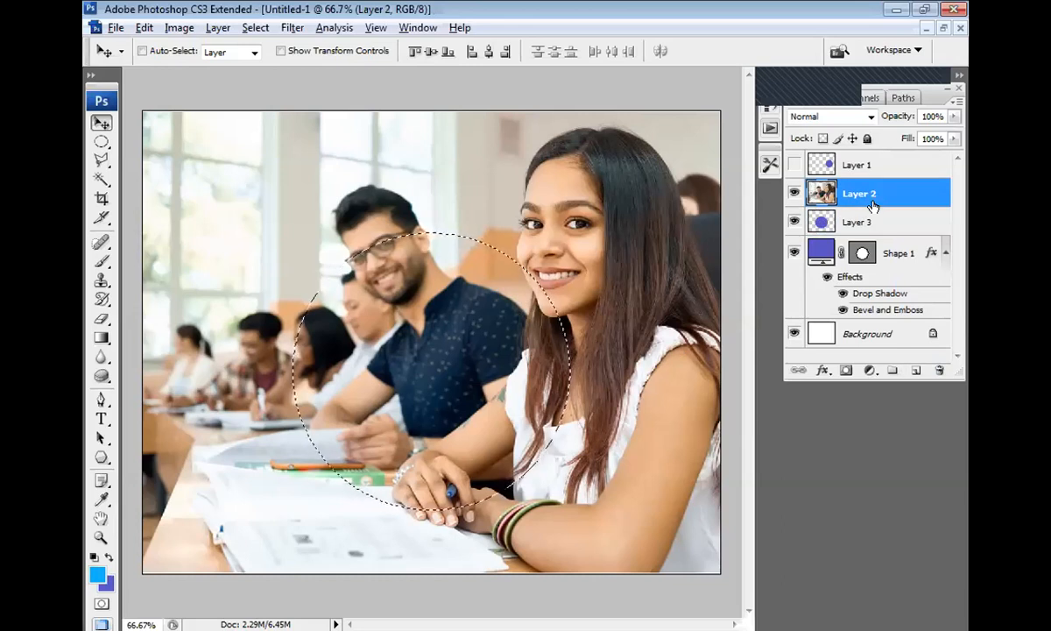
key("ctrl+d")
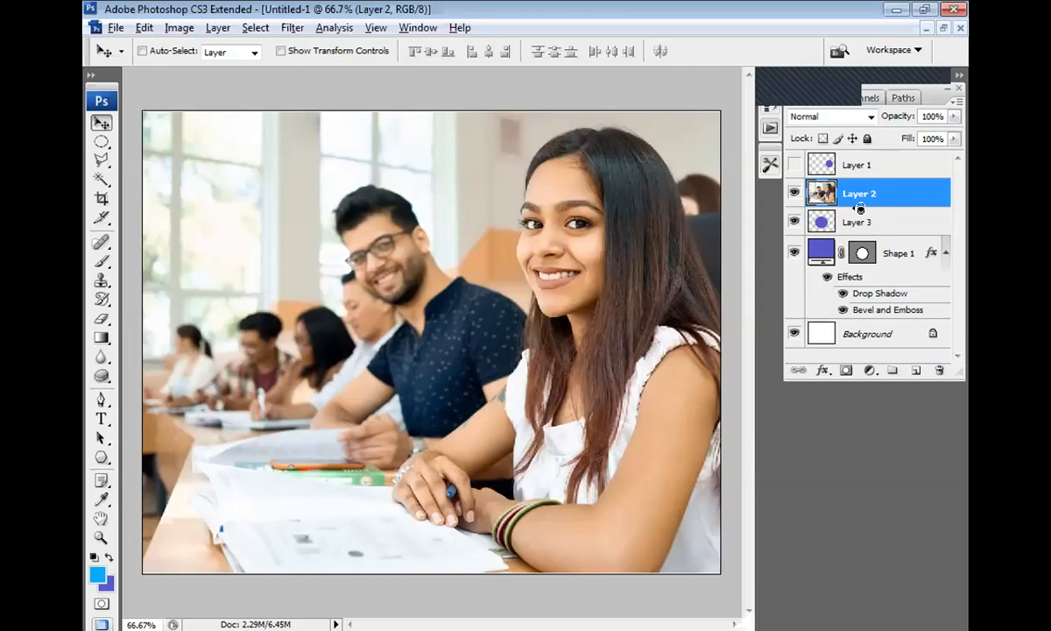
left_click(860, 208, "alt")
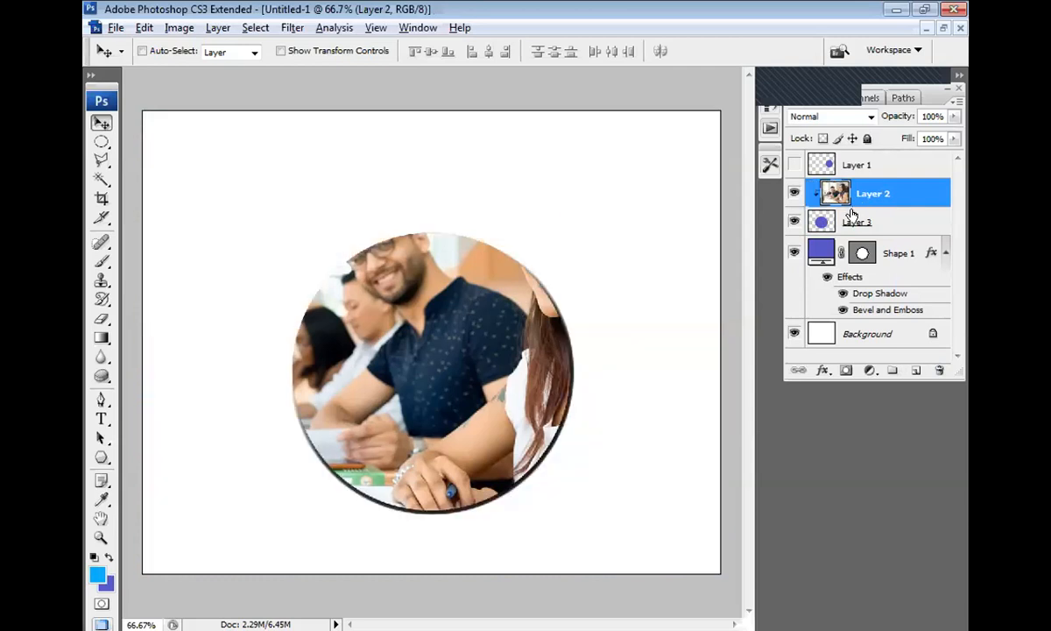
Load the Shape 1 circle as a selection, and step back through the history to before the photo was clipped
left_click(880, 258)
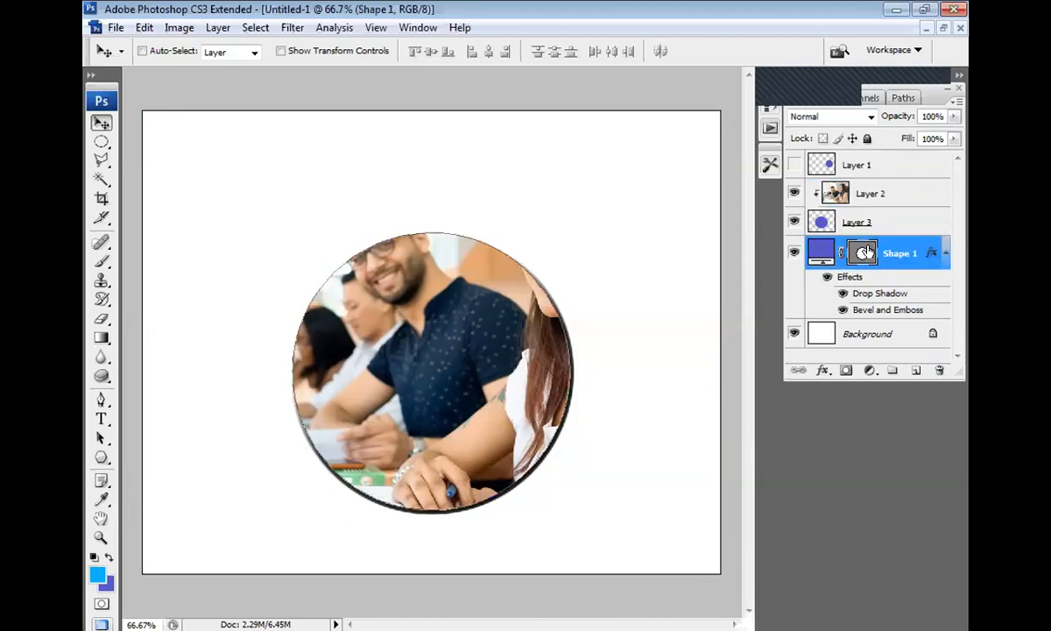
left_click(863, 254)
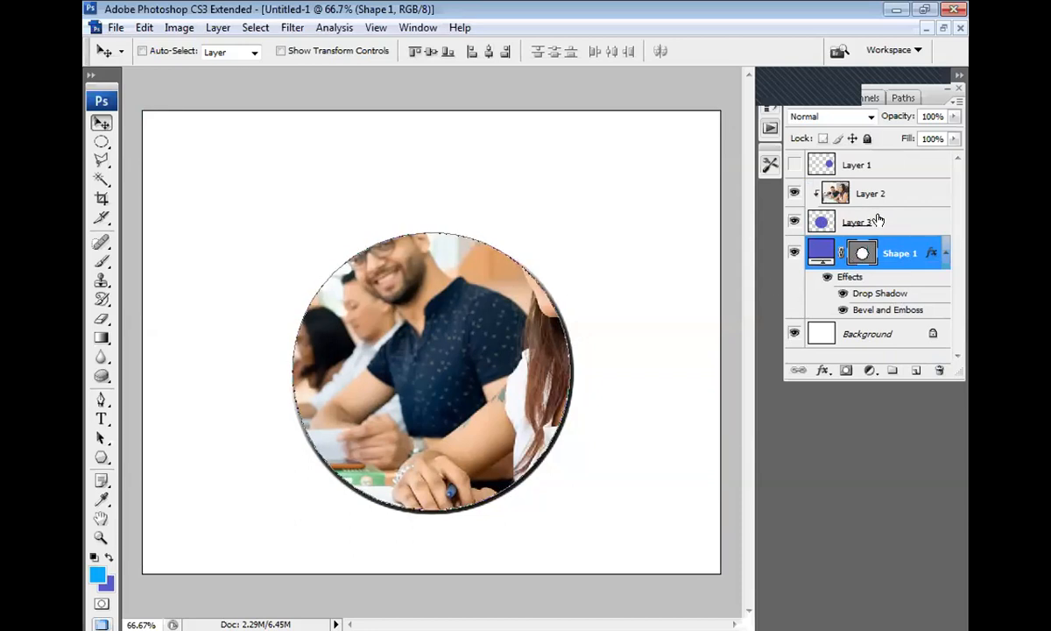
left_click(877, 216)
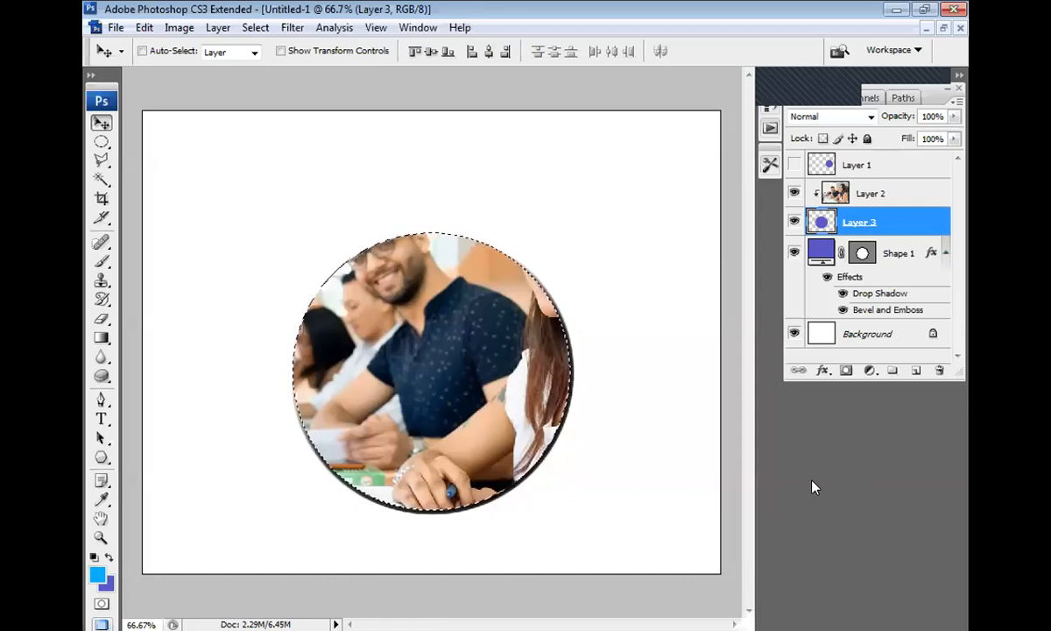
left_click(873, 195)
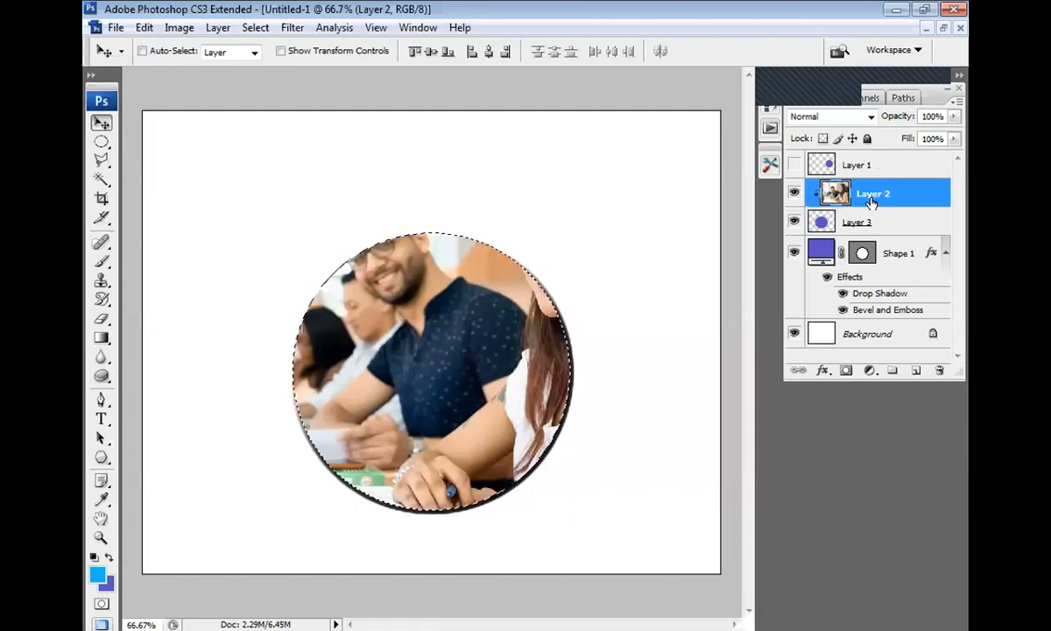
key("ctrl+z")
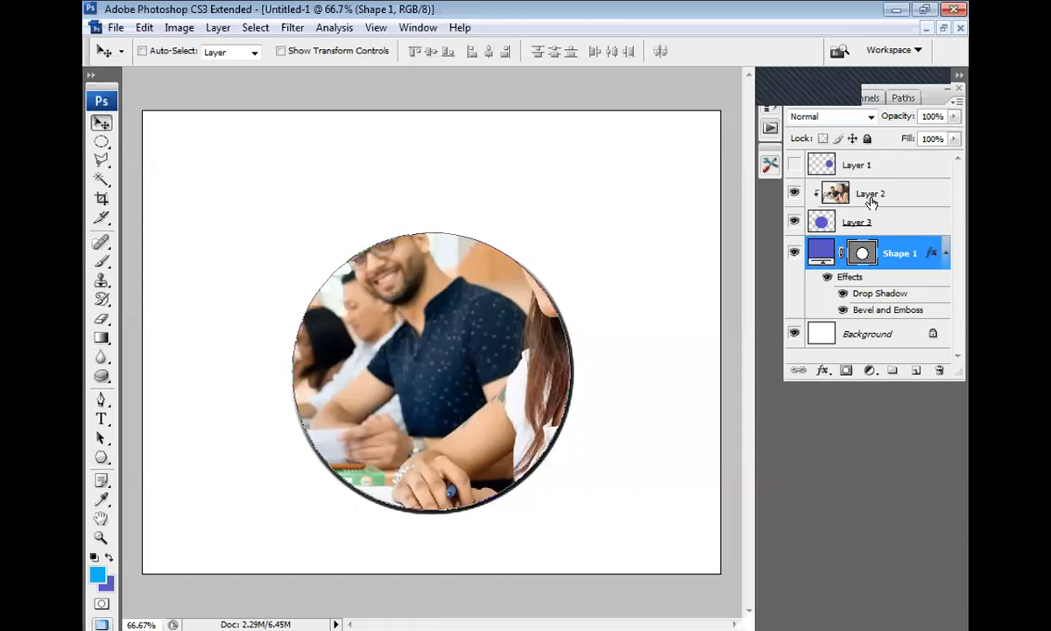
key("ctrl+alt+z")
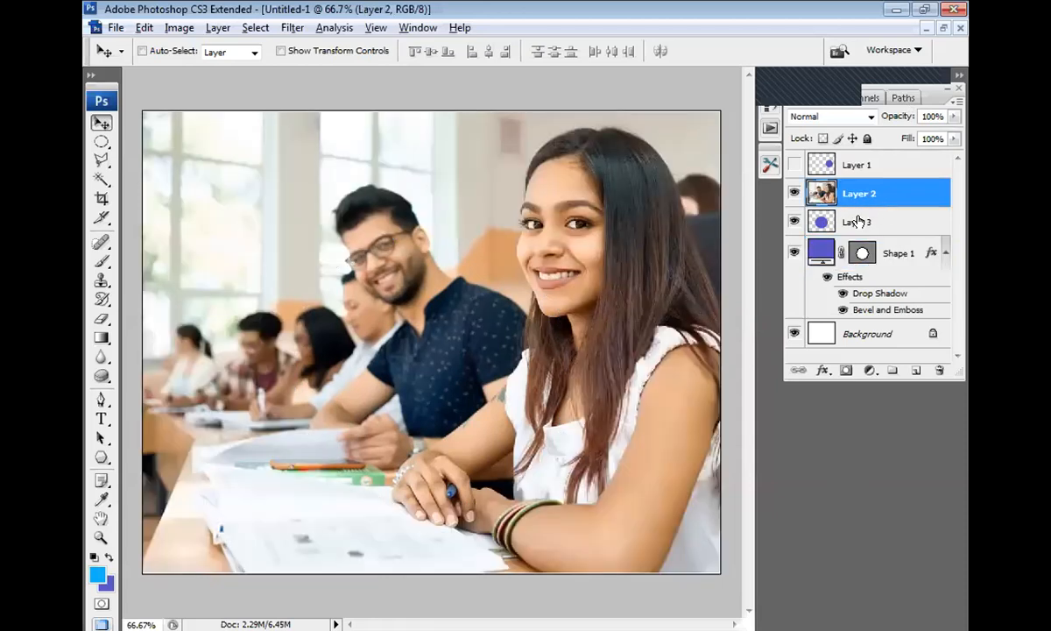
Create the clipping mask again so the Layer 2 photo is confined to the Layer 3 circle
left_click(859, 221)
left_click(856, 192)
left_click(864, 204, "alt")
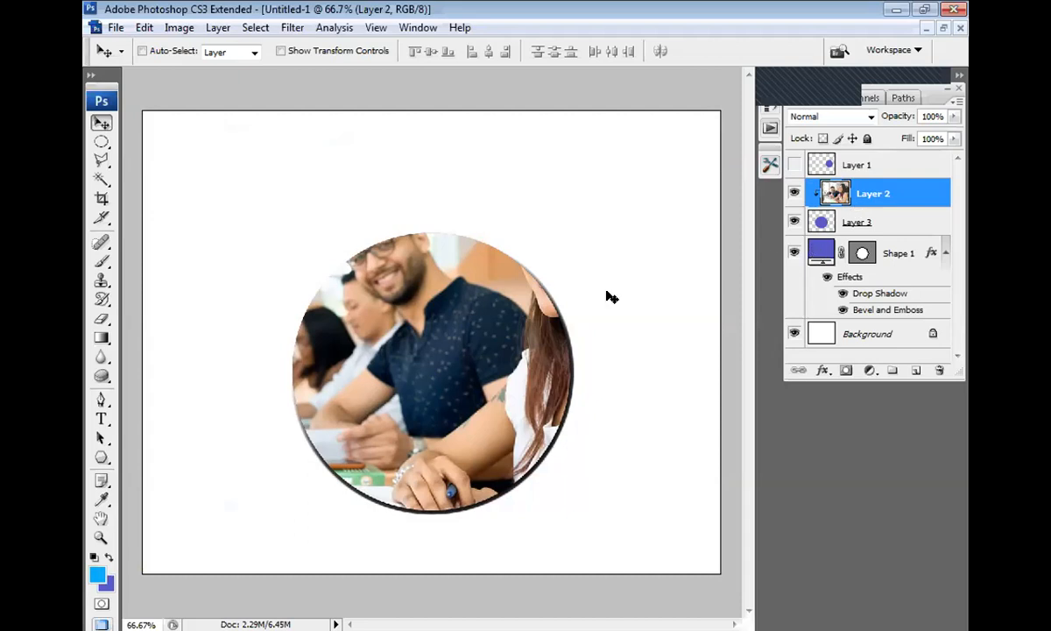
left_click(101, 458)
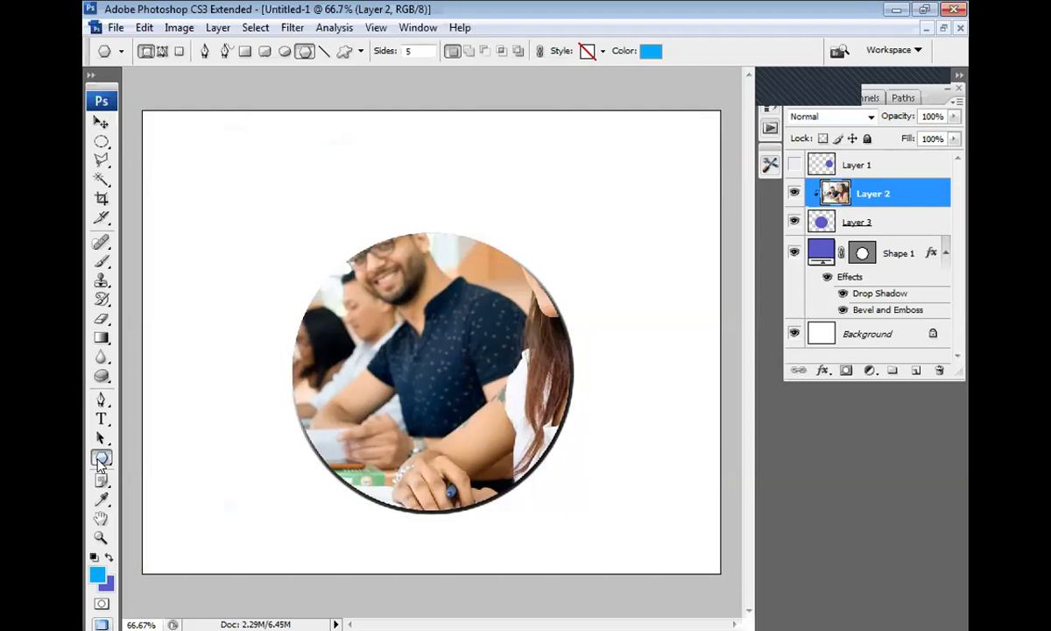
right_click(99, 459)
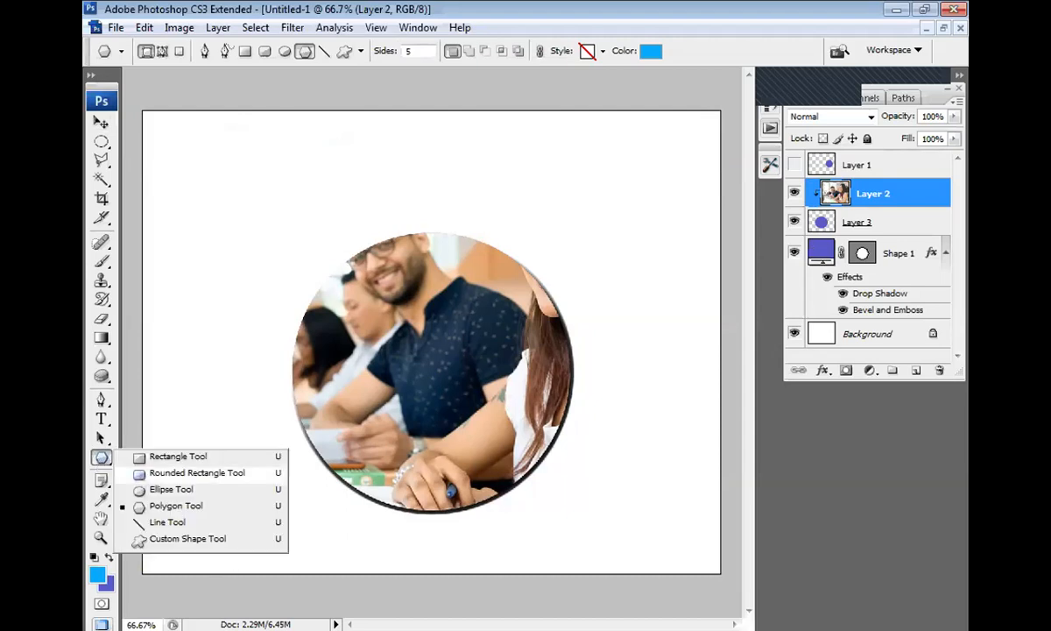
left_click(199, 538)
left_click(99, 122)
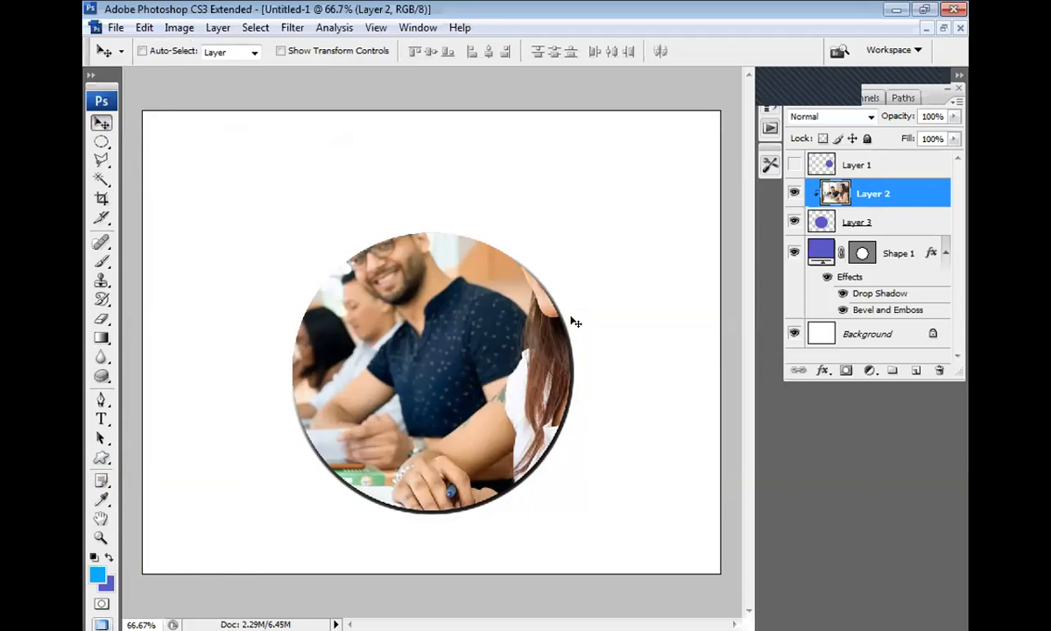
Free-transform the Layer 2 photo, shifting it toward the circle and scaling it proportionally to about 56%
key("ctrl+plus")
key("ctrl+minus")
key("ctrl+t")
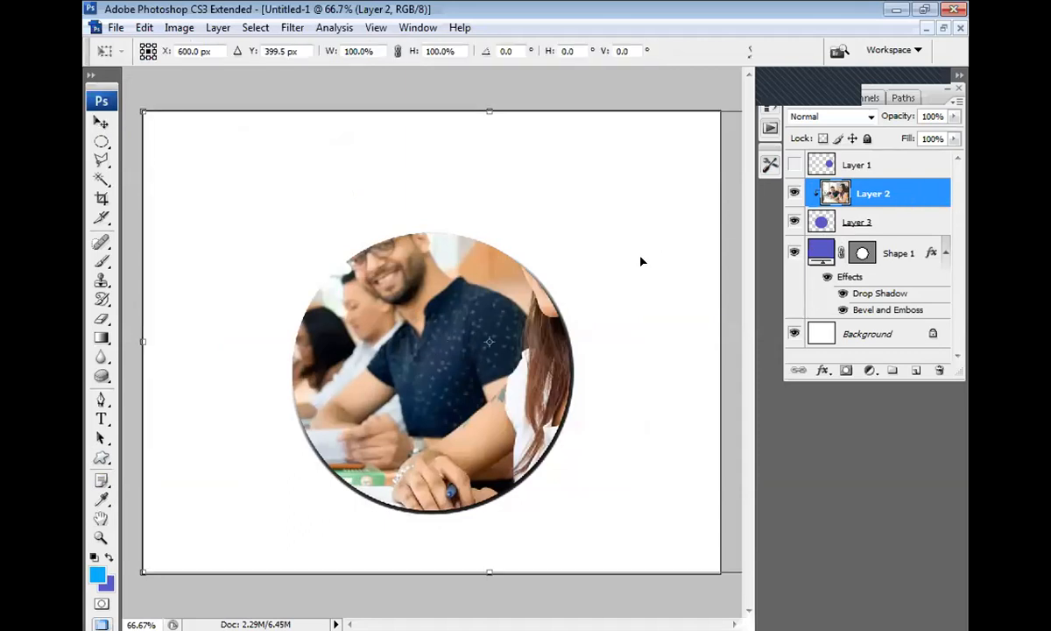
key("ctrl+minus")
key("ctrl+minus")
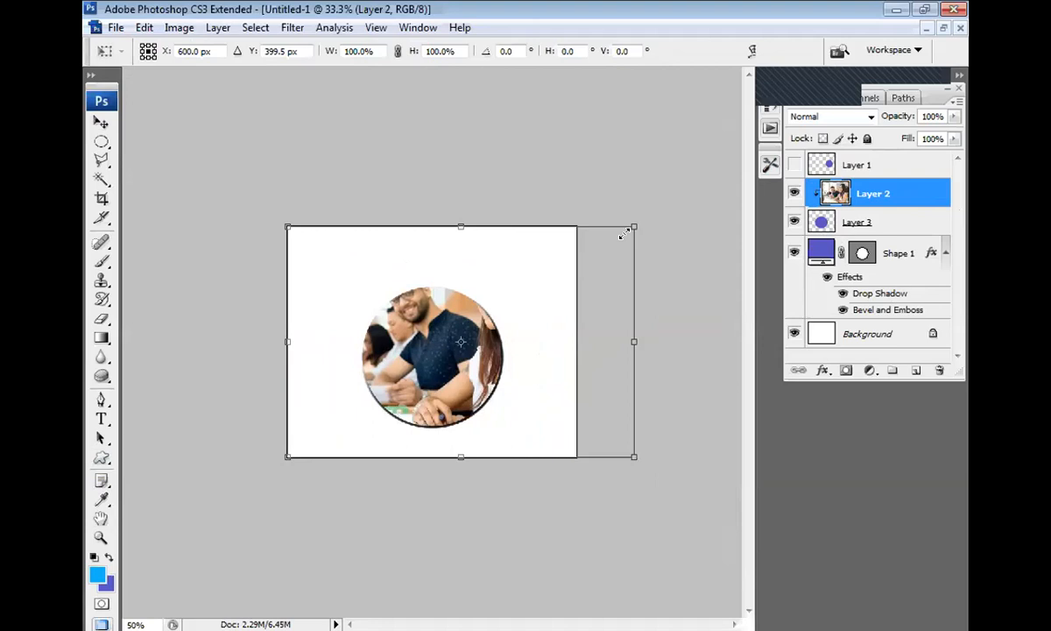
left_click_drag(544, 237, 477, 298)
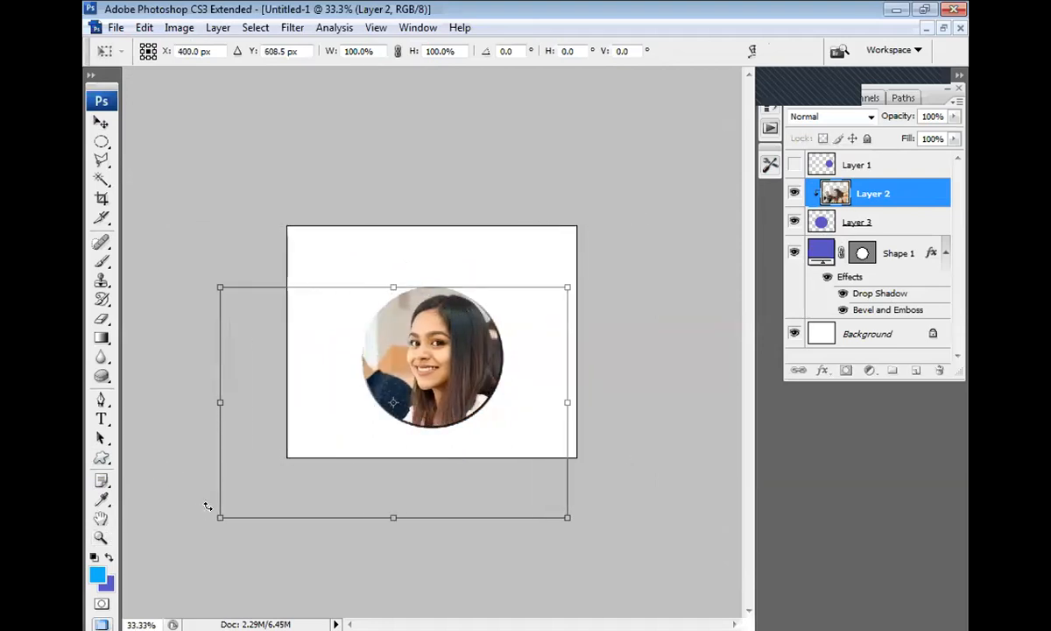
left_click_drag(221, 513, 343, 445)
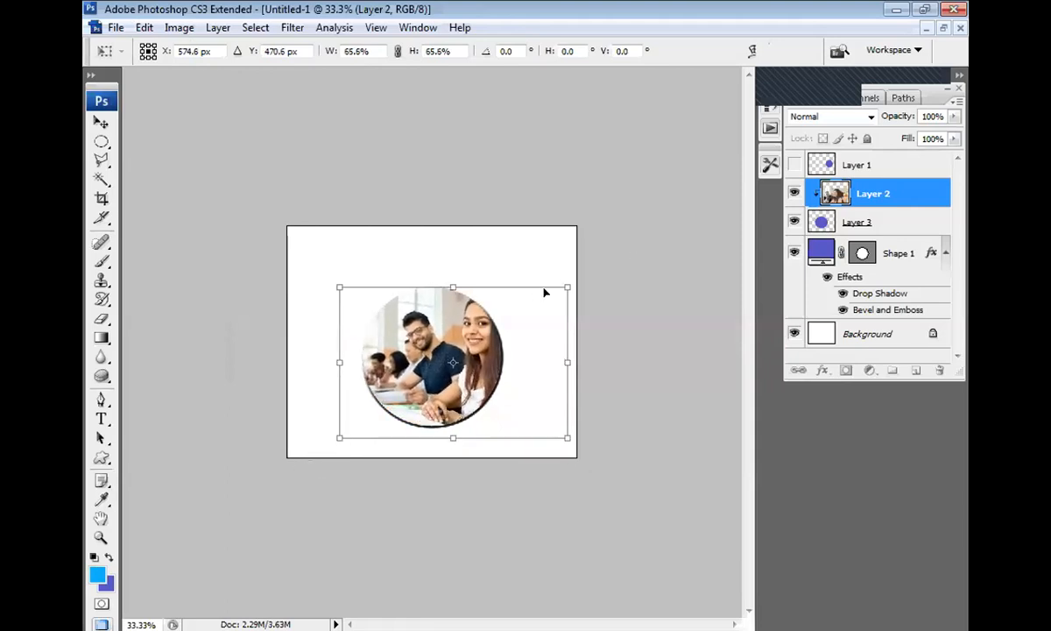
left_click_drag(568, 287, 539, 308)
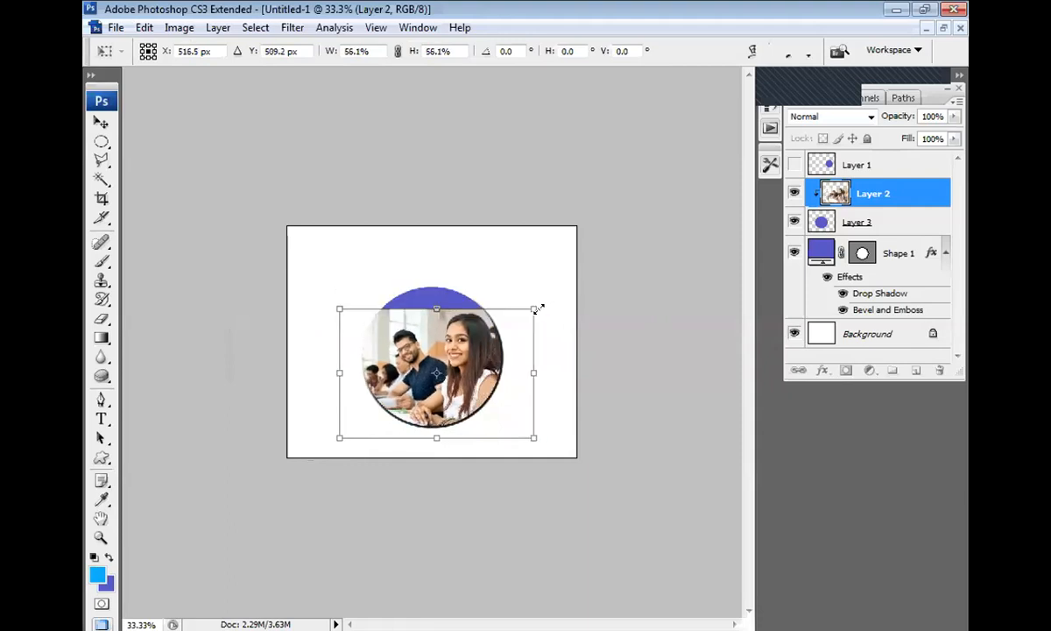
Refine the photo's position and scale to about 61% so it fills the whole circle, and apply the transform
mouse_move(425, 405)
left_mouse_down()
mouse_move(448, 357)
mouse_move(438, 388)
left_mouse_up()
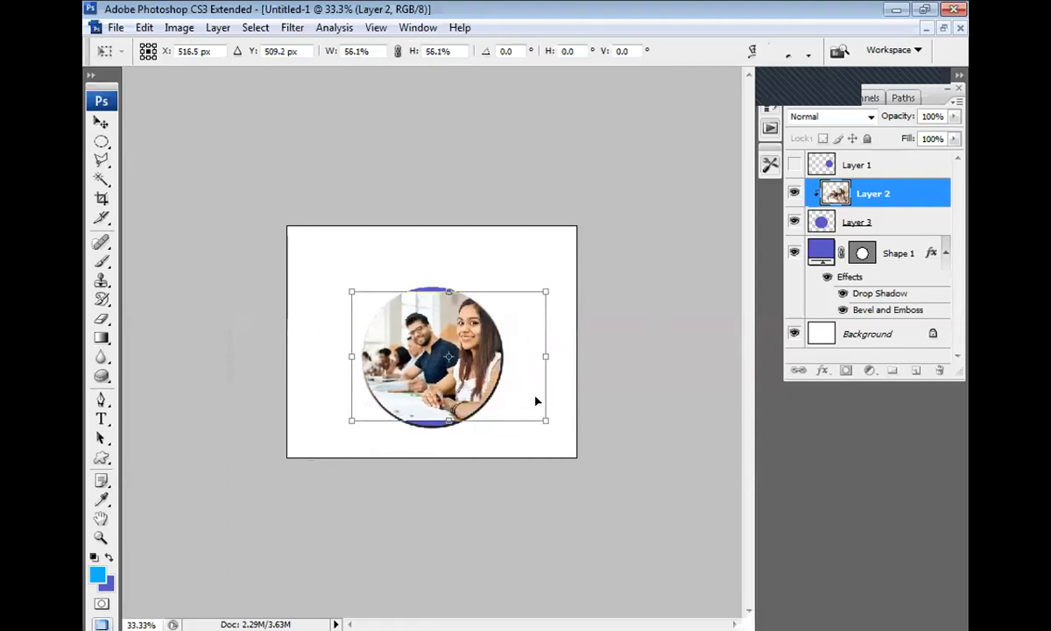
left_click_drag(546, 420, 561, 438)
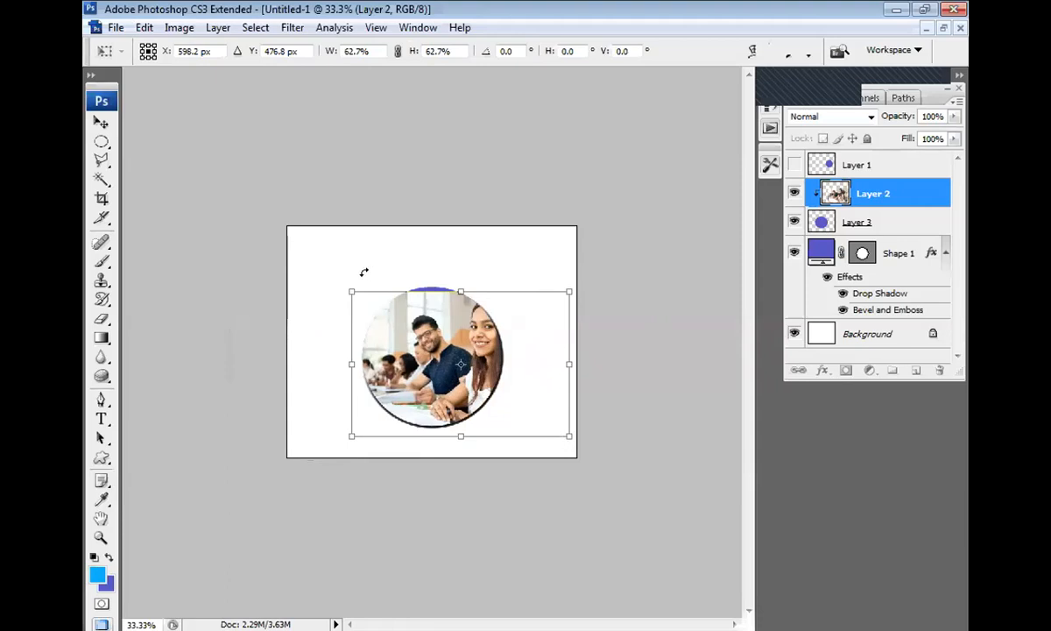
mouse_move(496, 380)
left_mouse_down()
mouse_move(483, 372)
mouse_move(521, 368)
mouse_move(511, 368)
left_mouse_up()
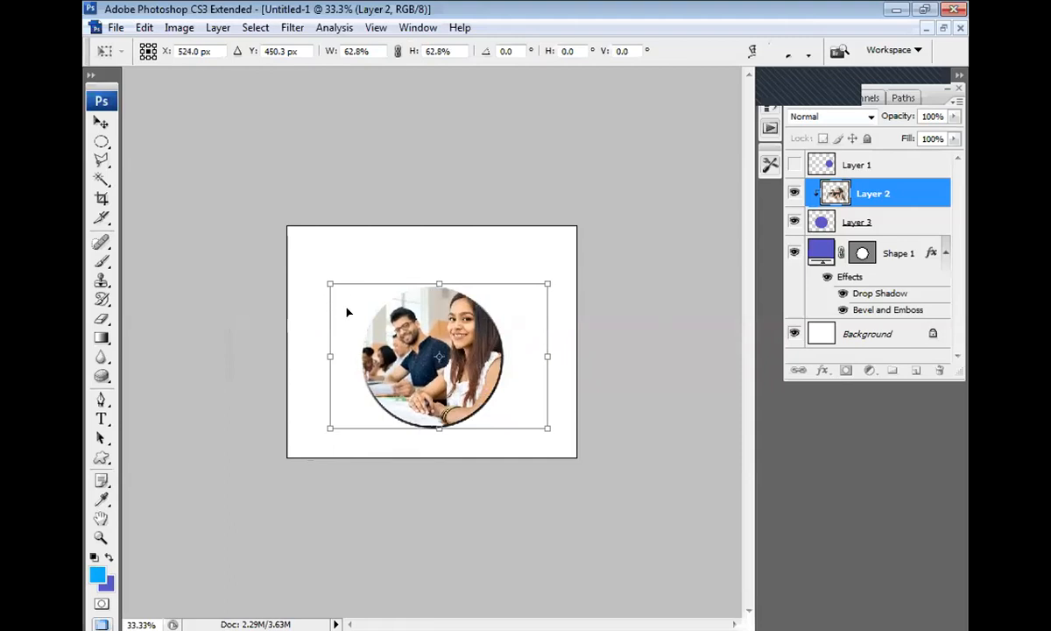
left_click_drag(361, 338, 363, 338)
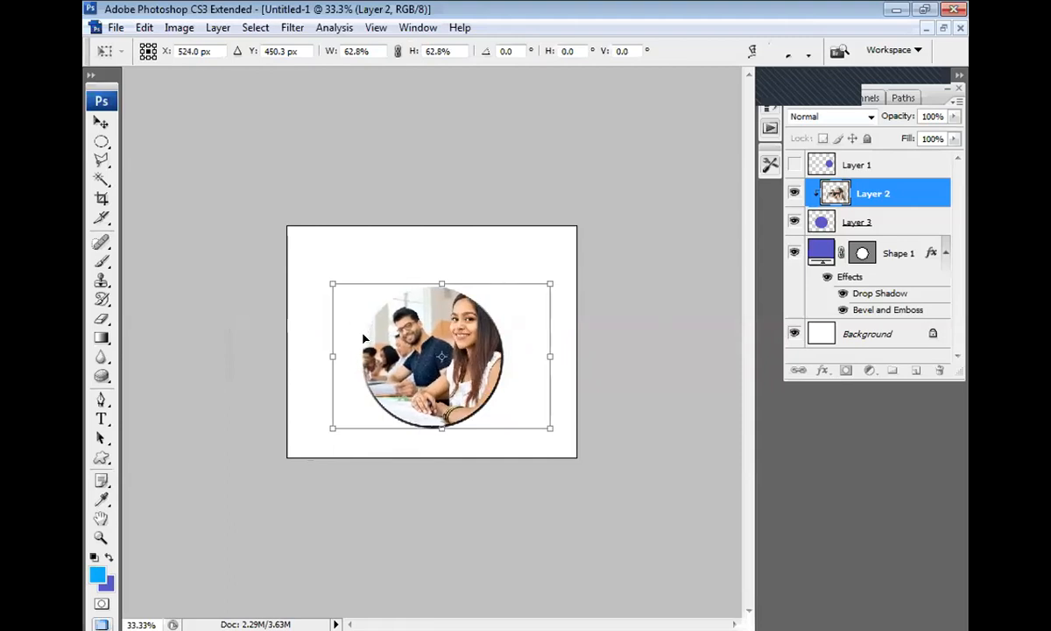
left_click_drag(330, 278, 333, 279)
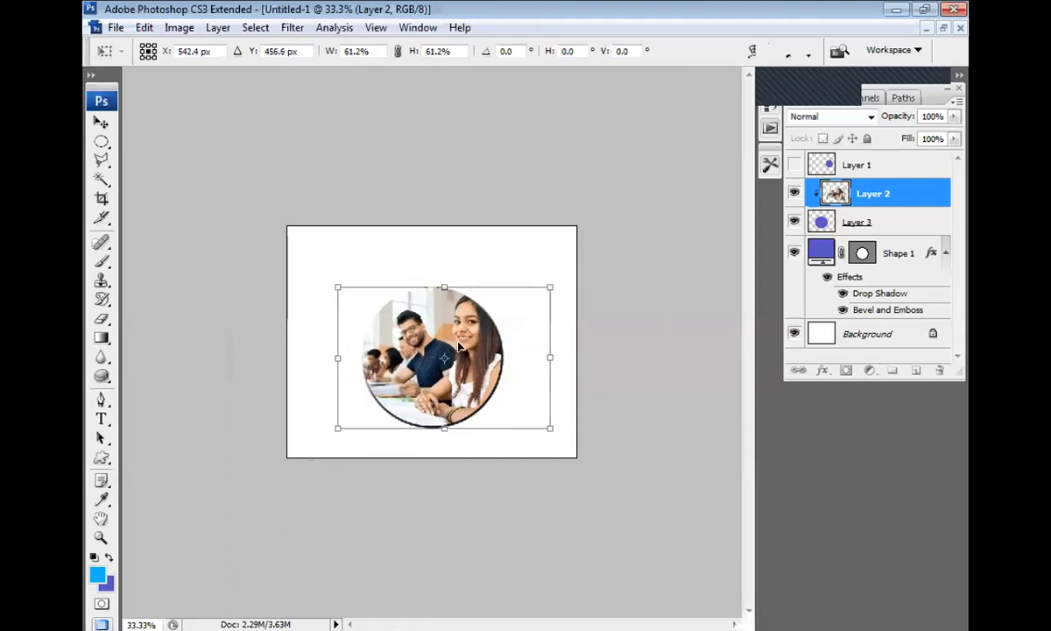
key("Return")
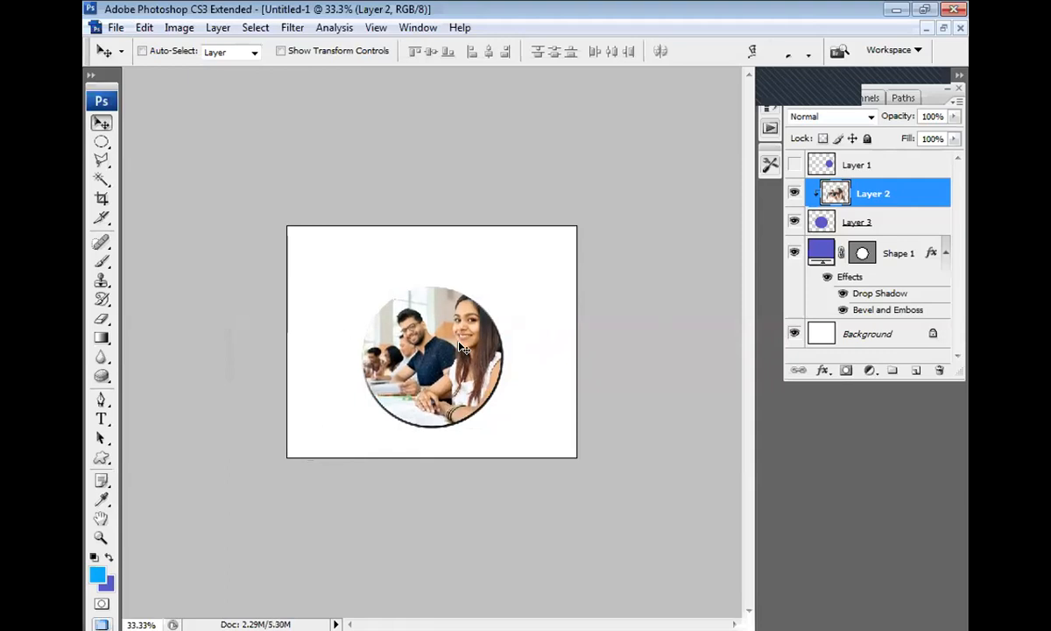
key("ctrl+plus")
key("ctrl+0")
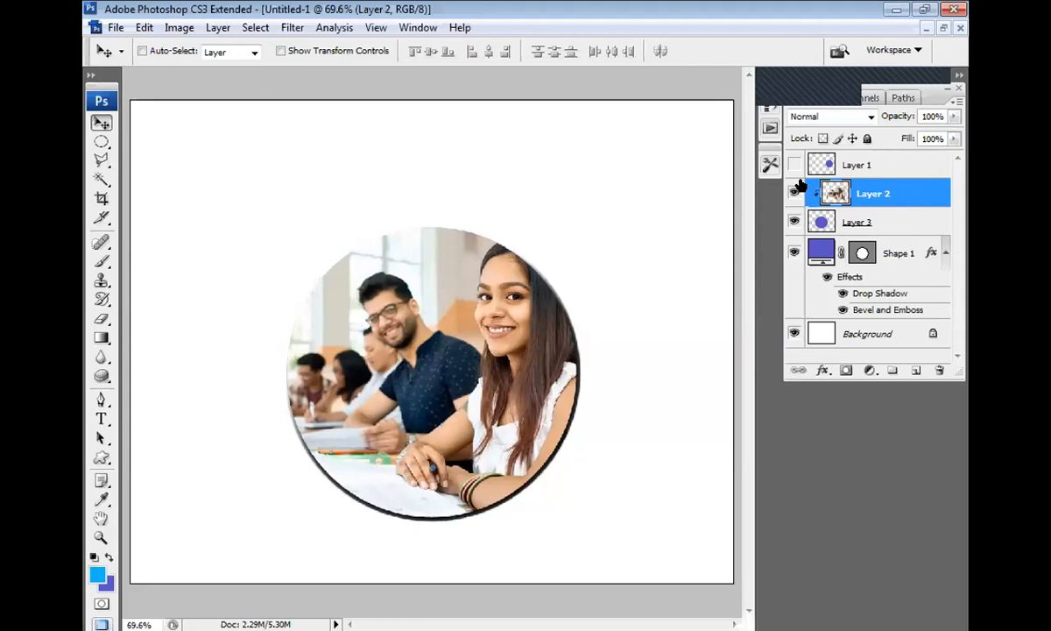
Load the Layer 3 circle as a selection, add a new layer above the photo, and contract the selection by 5 pixels
left_click(821, 223, "ctrl")
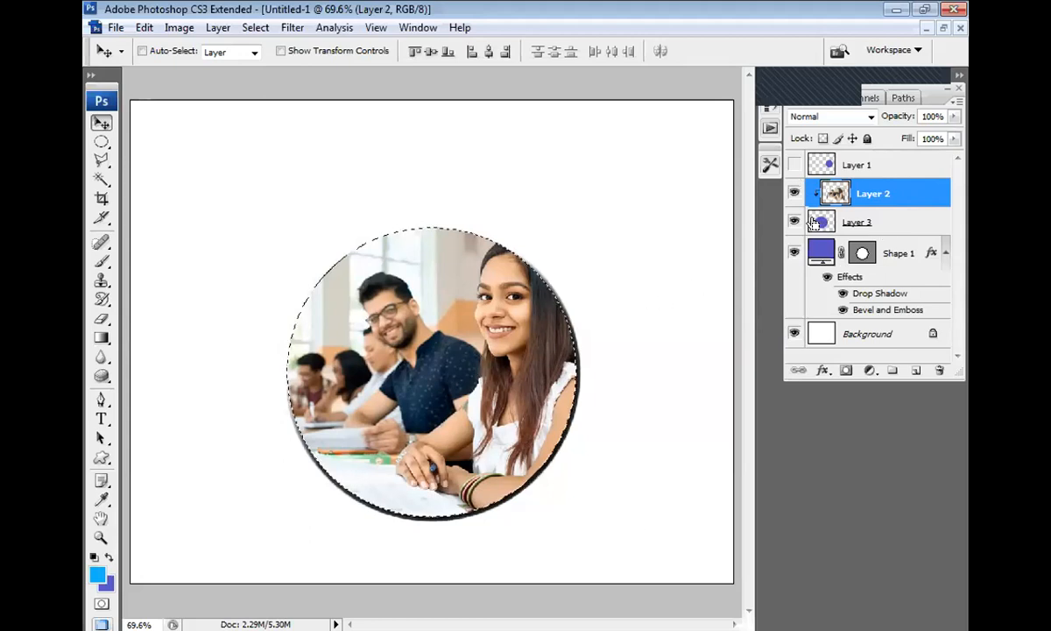
left_click(916, 370)
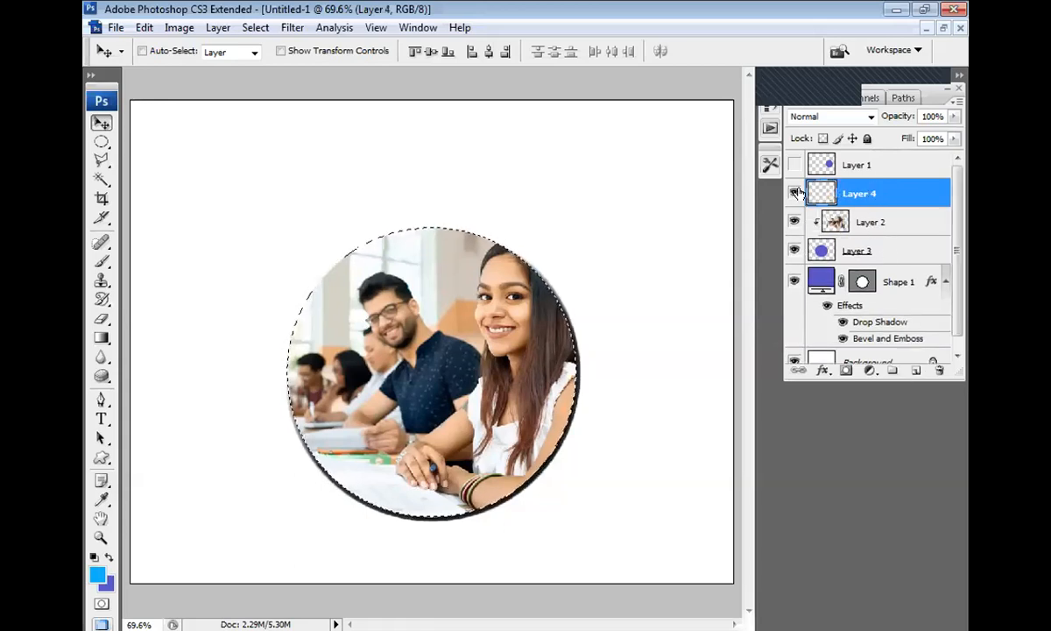
left_click(256, 28)
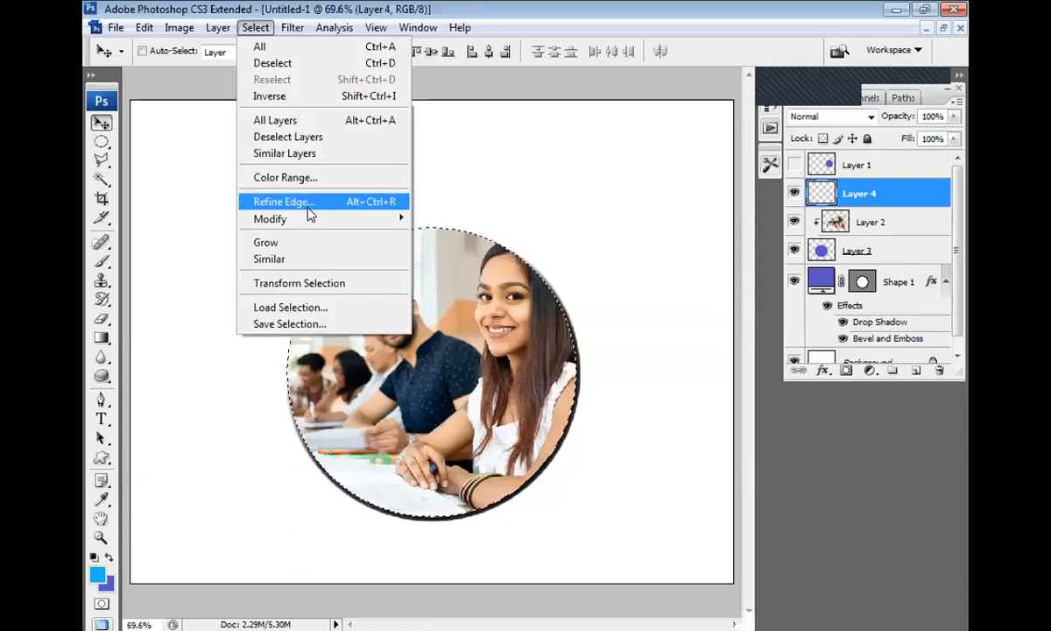
mouse_move(309, 219)
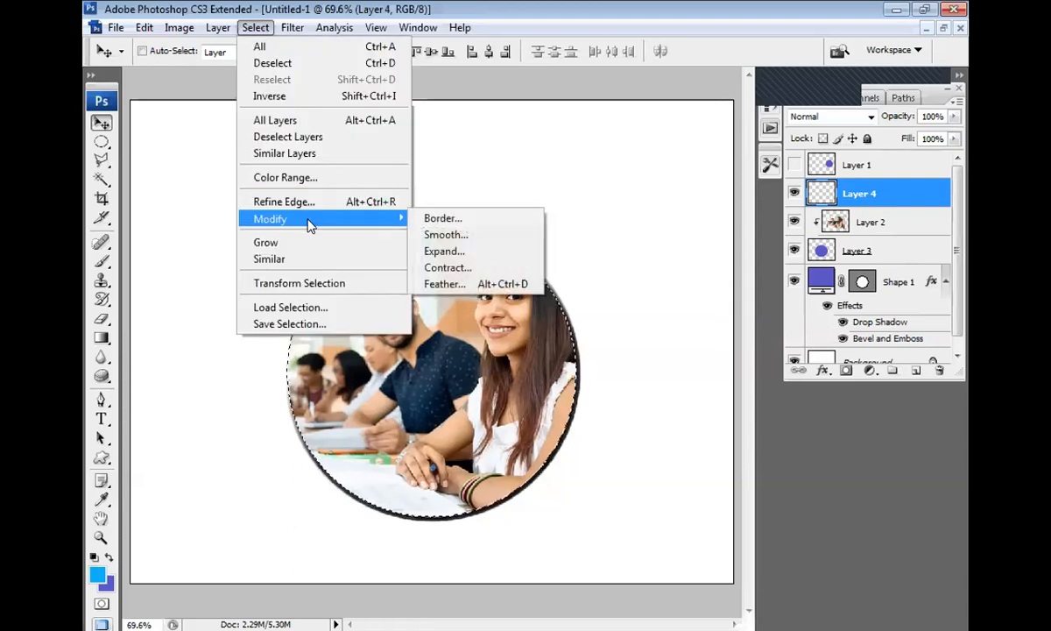
left_click(510, 267)
type("5")
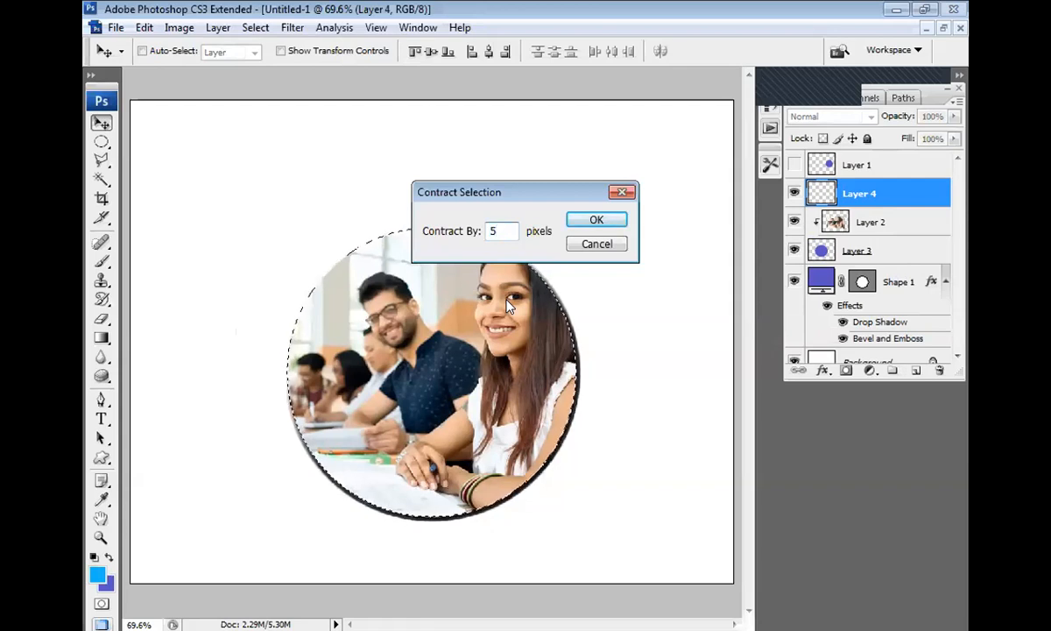
key("Return")
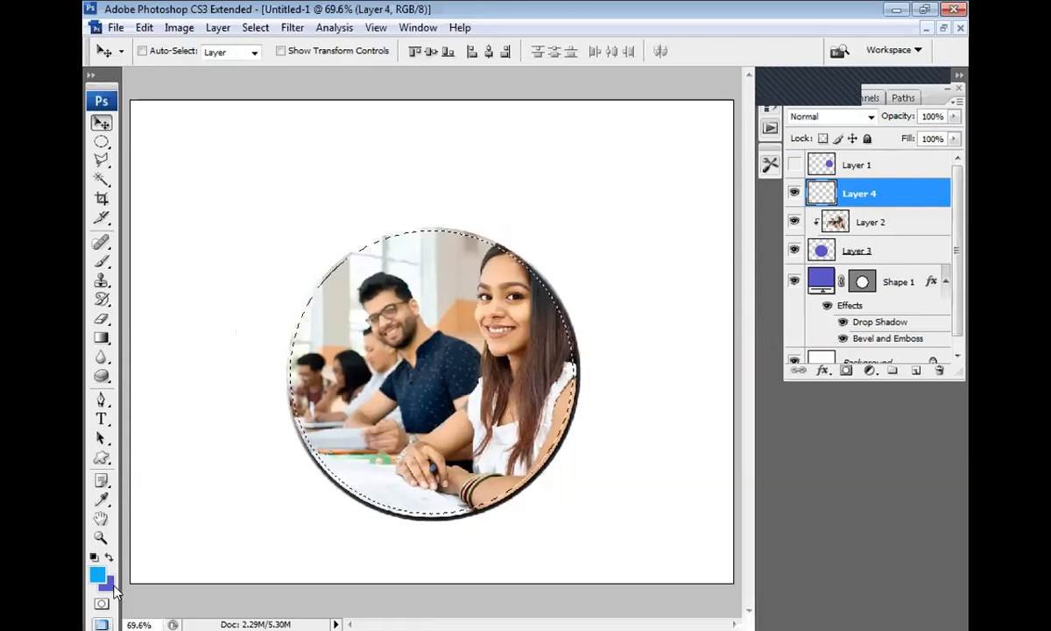
Set up the Gradient tool with the Foreground to Transparent preset and a white foreground colour
left_click(102, 338)
left_click(169, 54)
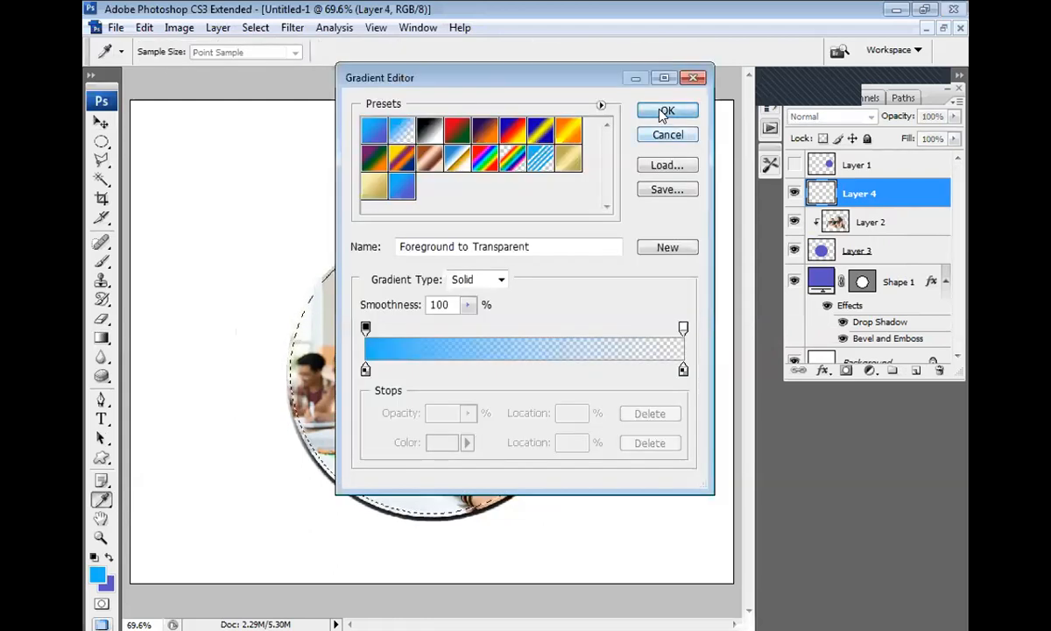
left_click(664, 114)
left_click(97, 574)
left_click(659, 374)
left_click_drag(577, 344, 540, 316)
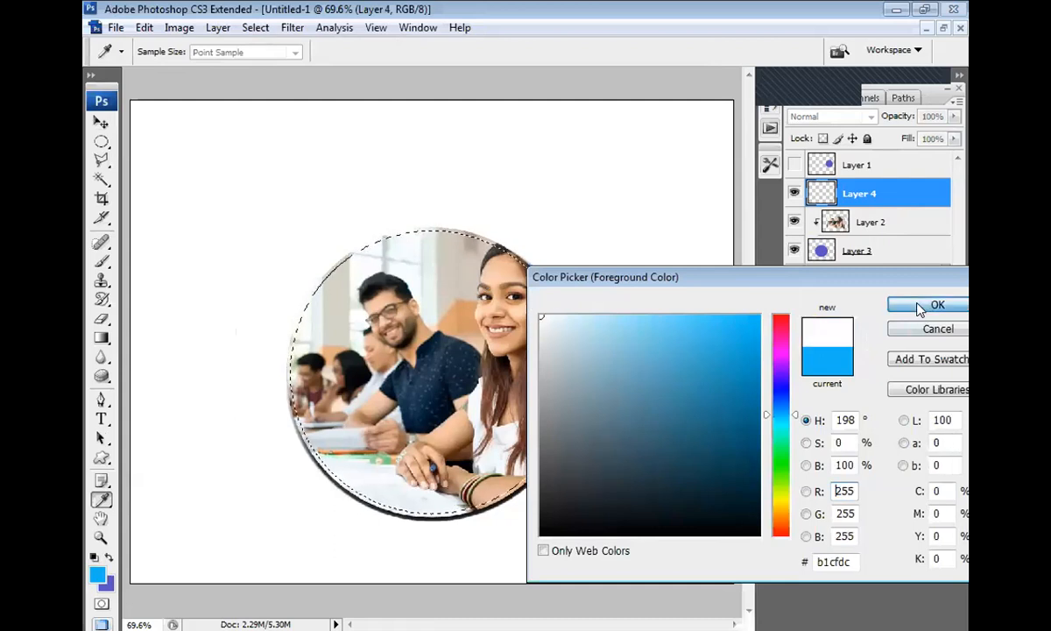
left_click(920, 310)
Undo a trial bottom-up gradient, and fade the circle's lower-left area with two diagonal white gradients on Layer 4
left_click_drag(438, 504, 414, 288)
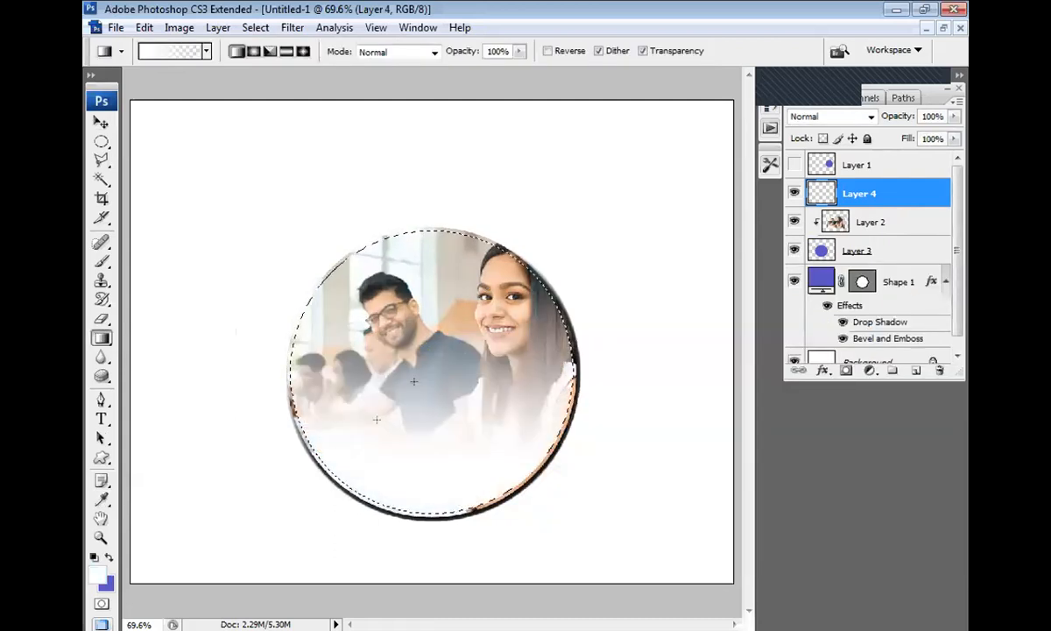
key("ctrl+z")
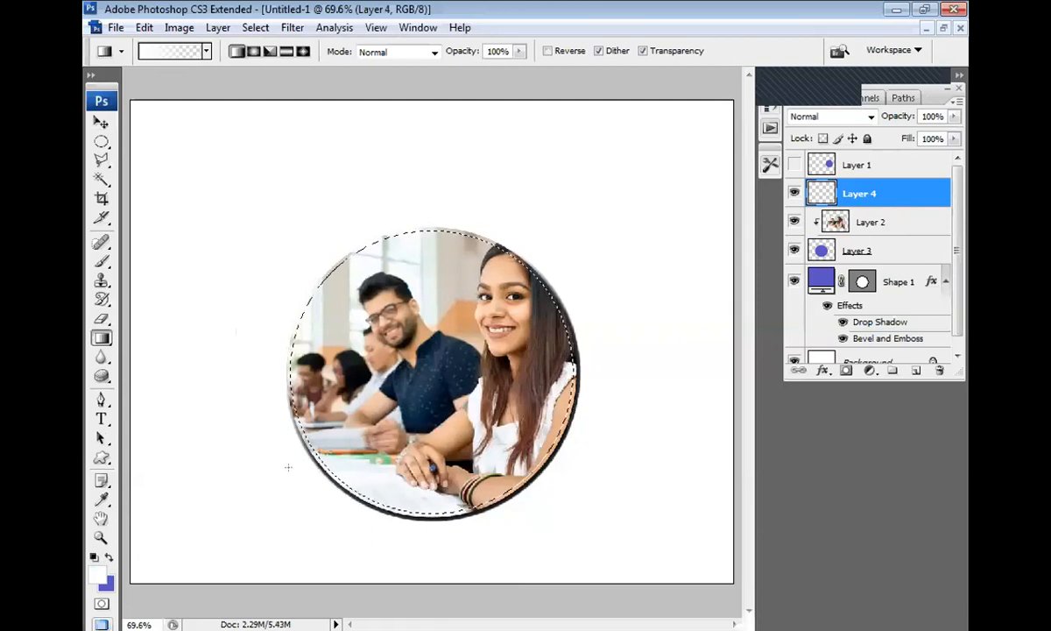
left_click_drag(199, 565, 333, 434)
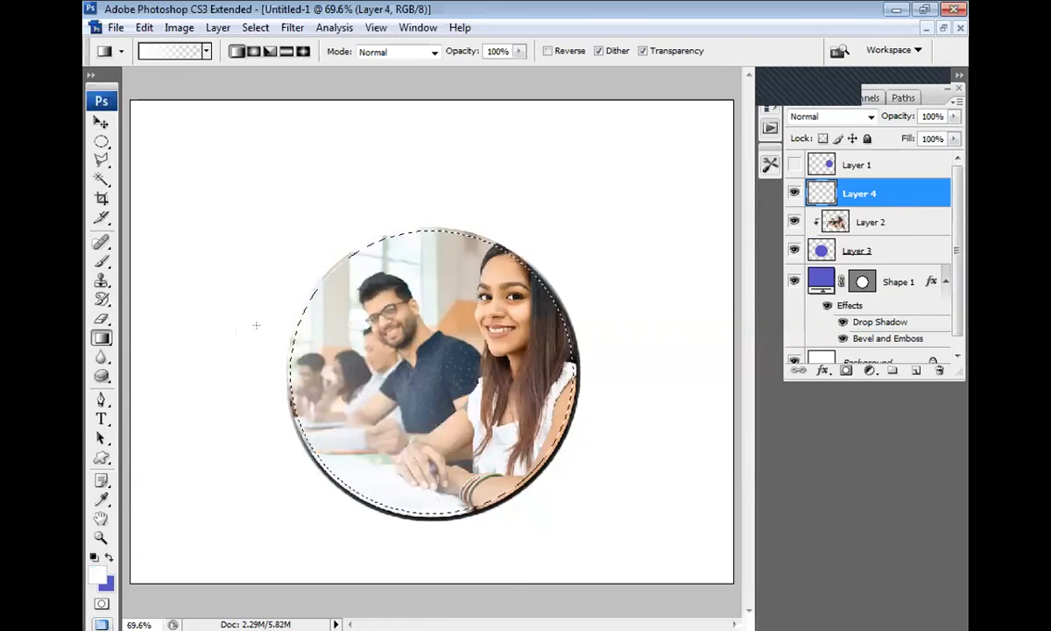
left_click_drag(214, 401, 333, 325)
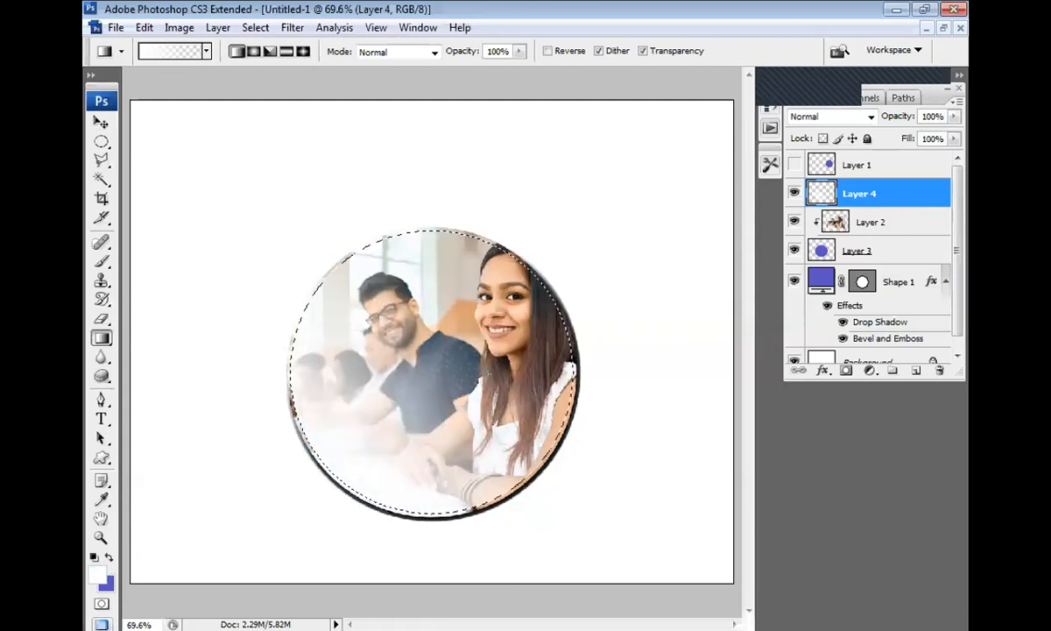
left_click(99, 123)
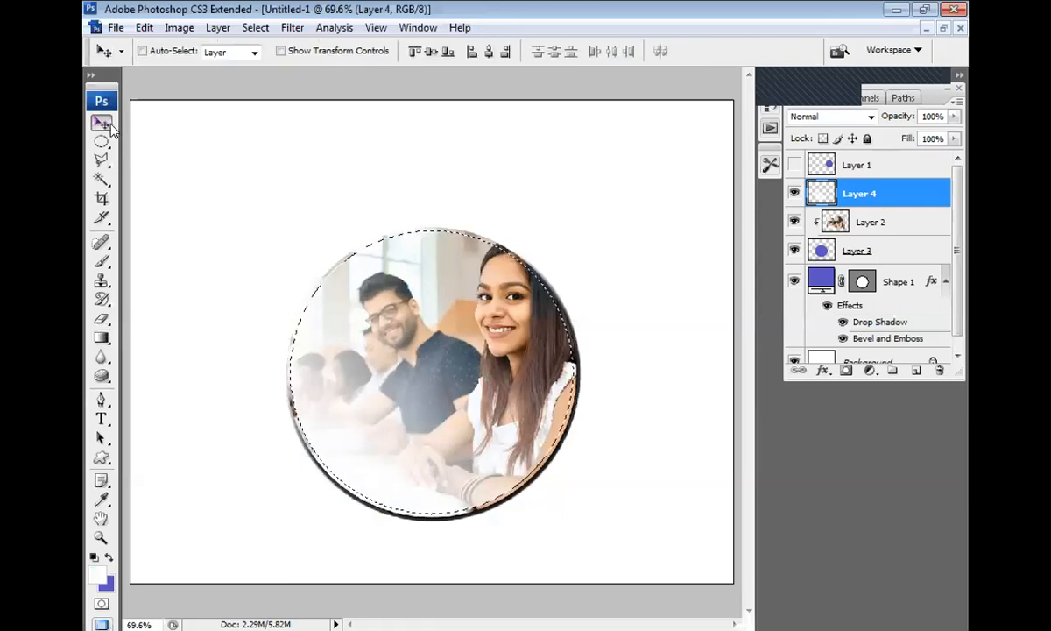
Try successive blend modes on the Layer 4 gradient and settle on Luminosity
left_click(837, 117)
left_click(836, 118)
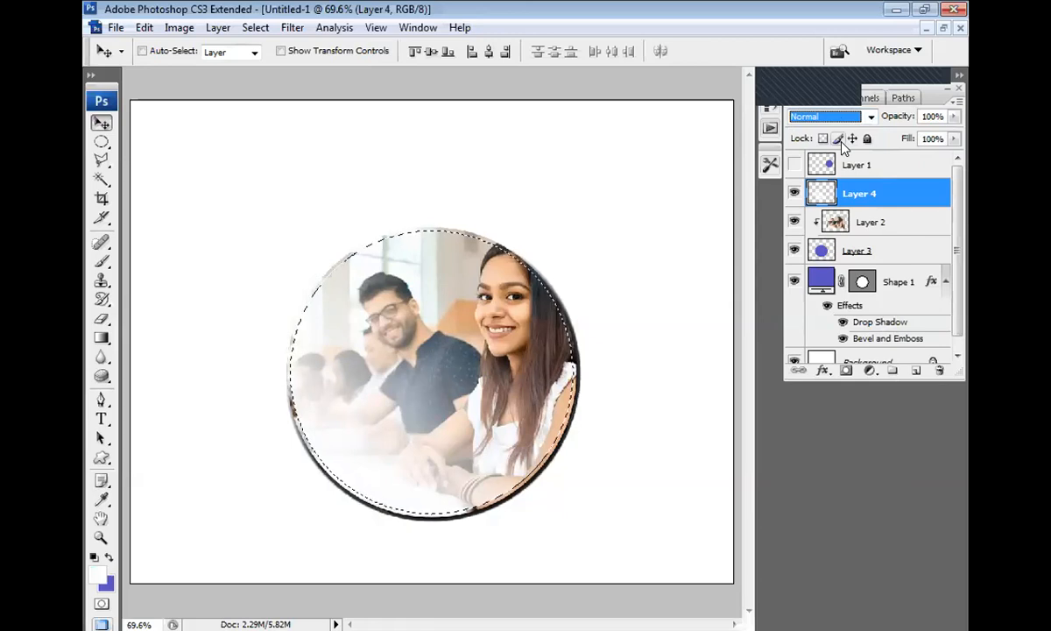
key("Down")
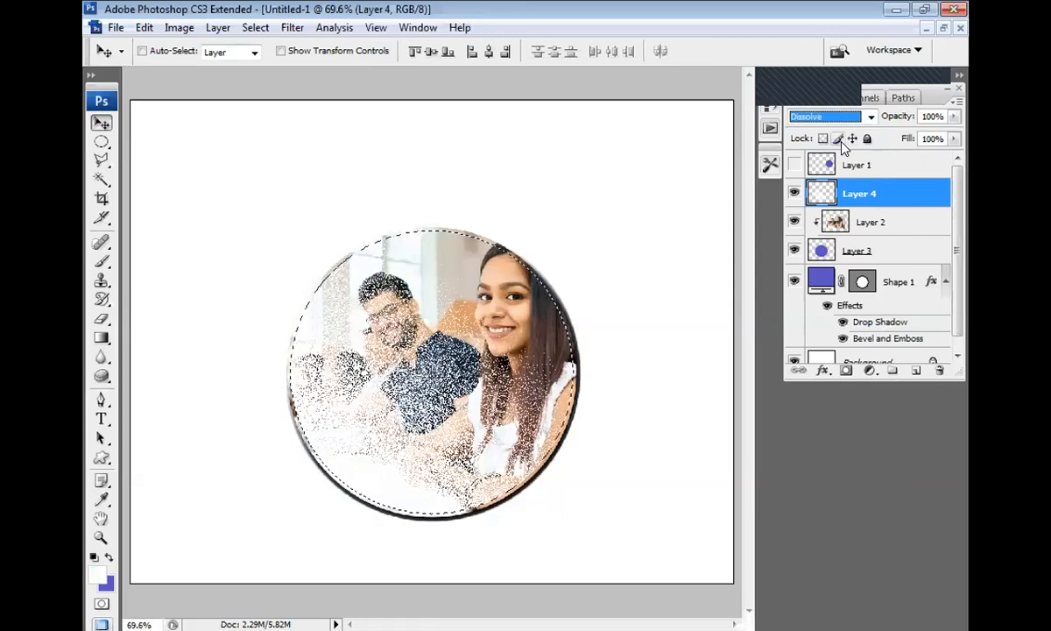
key("Down")
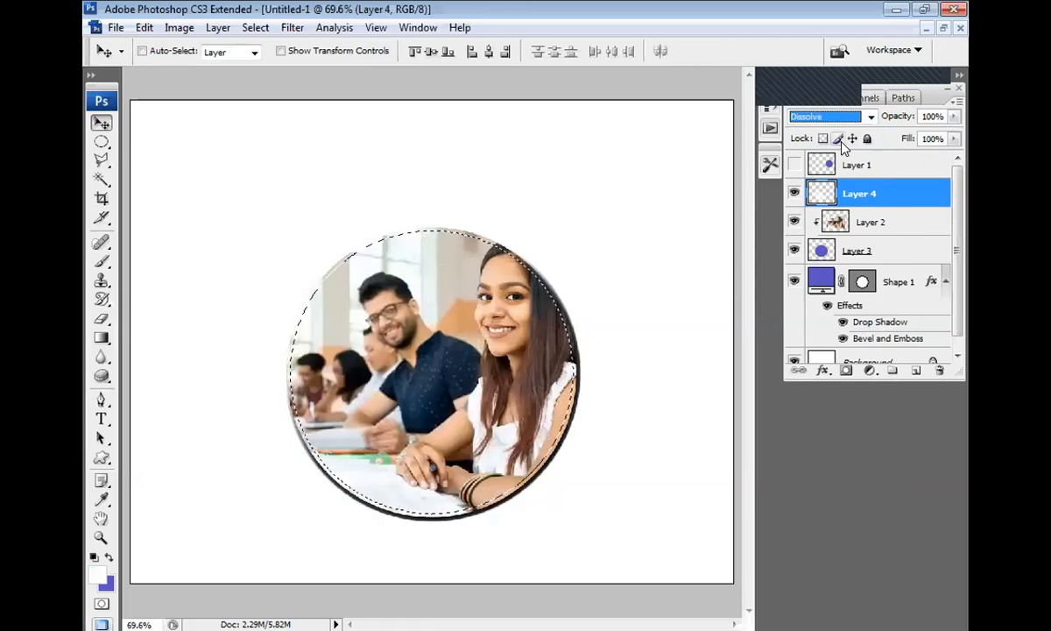
key("Down")
key("Down")
key("Down")
key("Down")
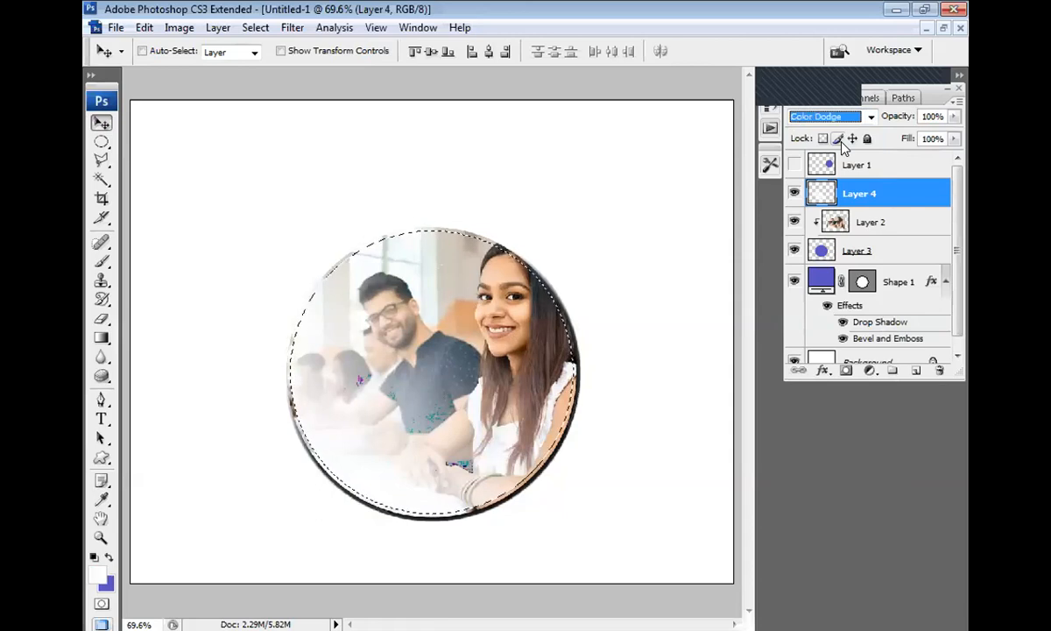
key("Down")
key("Down")
key("Down")
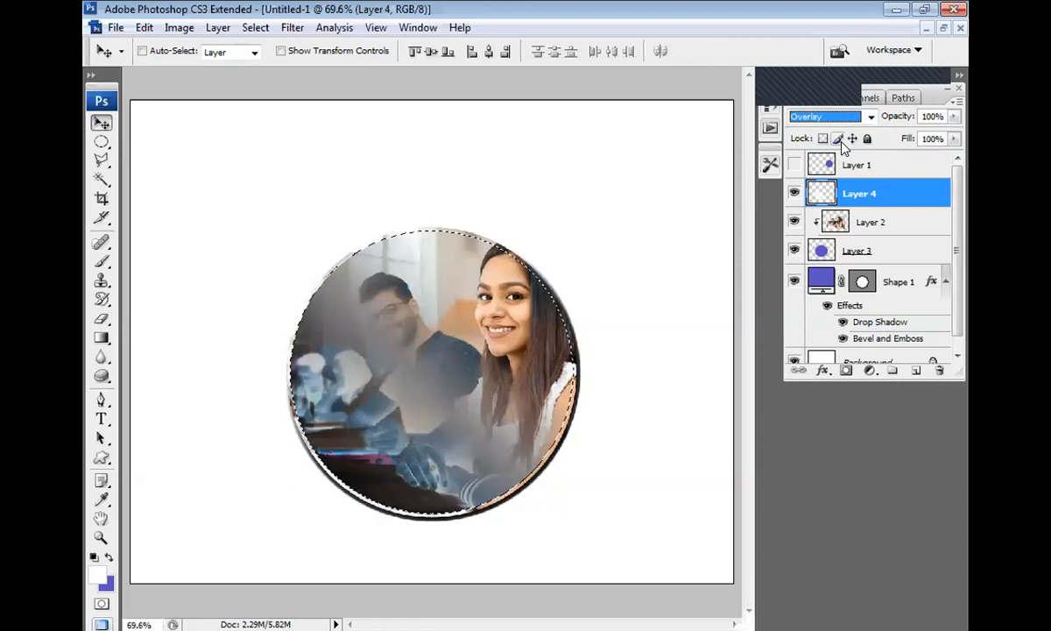
key("Down")
key("Down")
key("Down")
key("Down")
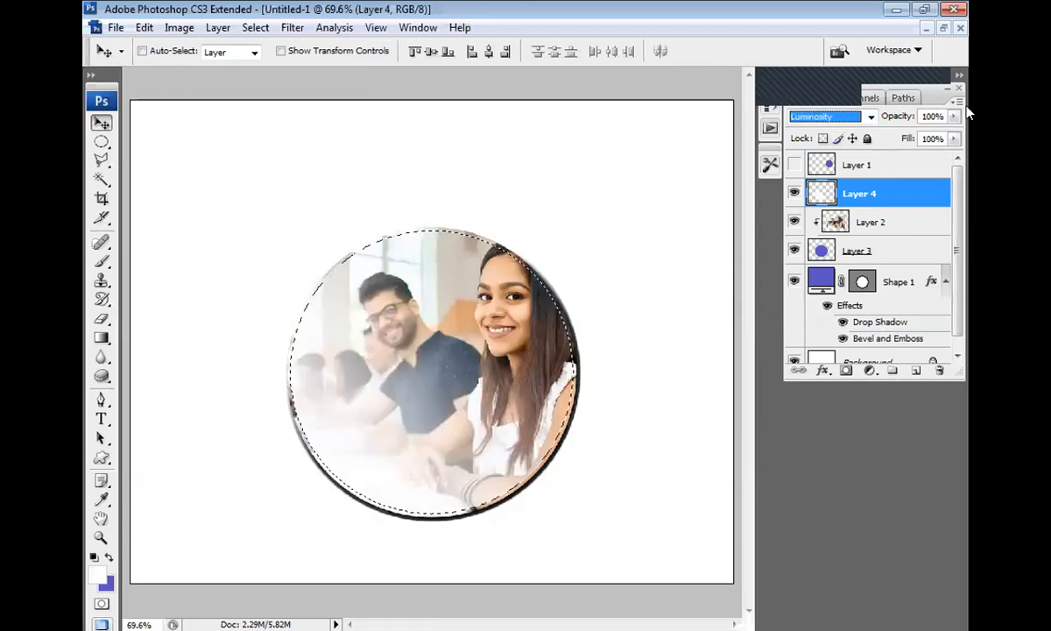
Reduce Layer 4's opacity to 50% and deselect the circle
left_click_drag(954, 119, 903, 140)
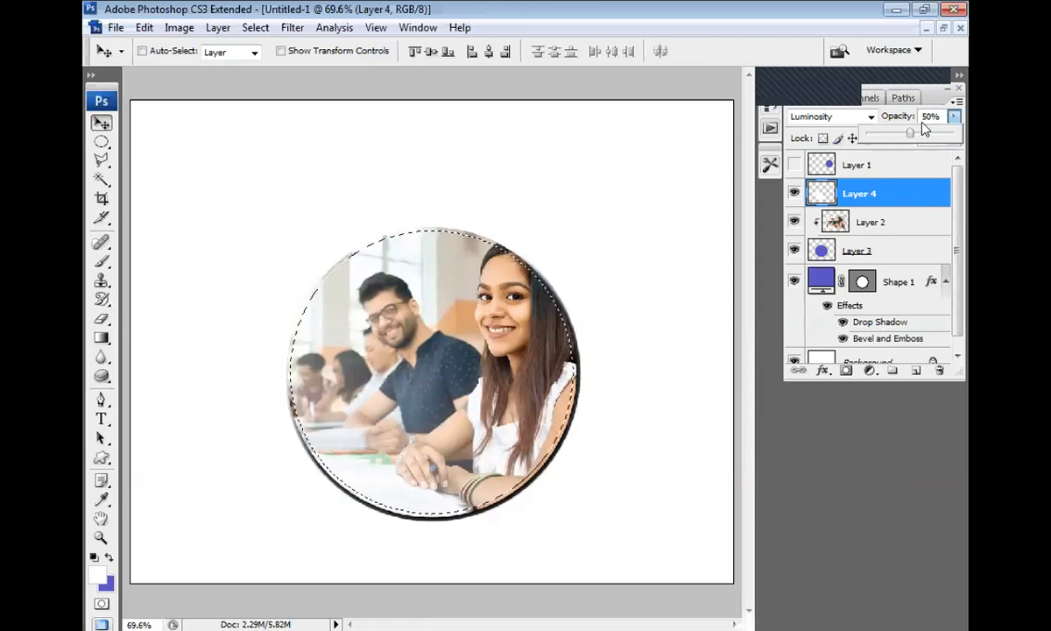
key("ctrl+d")
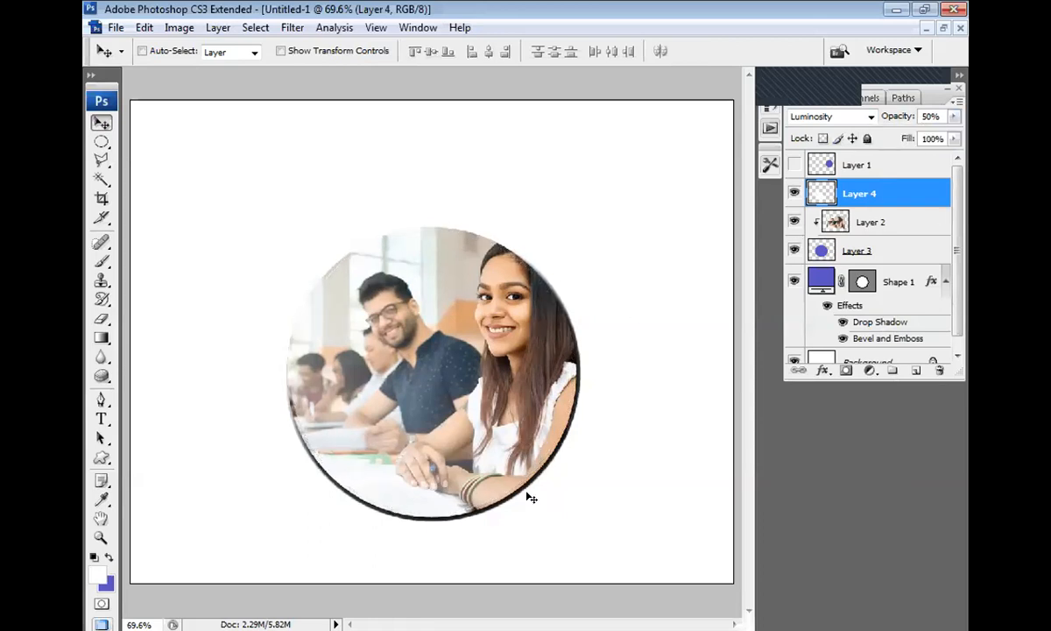
Hide Layer 4 to compare the clipped photo without the white gradient overlay
key("ctrl+minus")
key("ctrl+plus")
key("ctrl+minus")
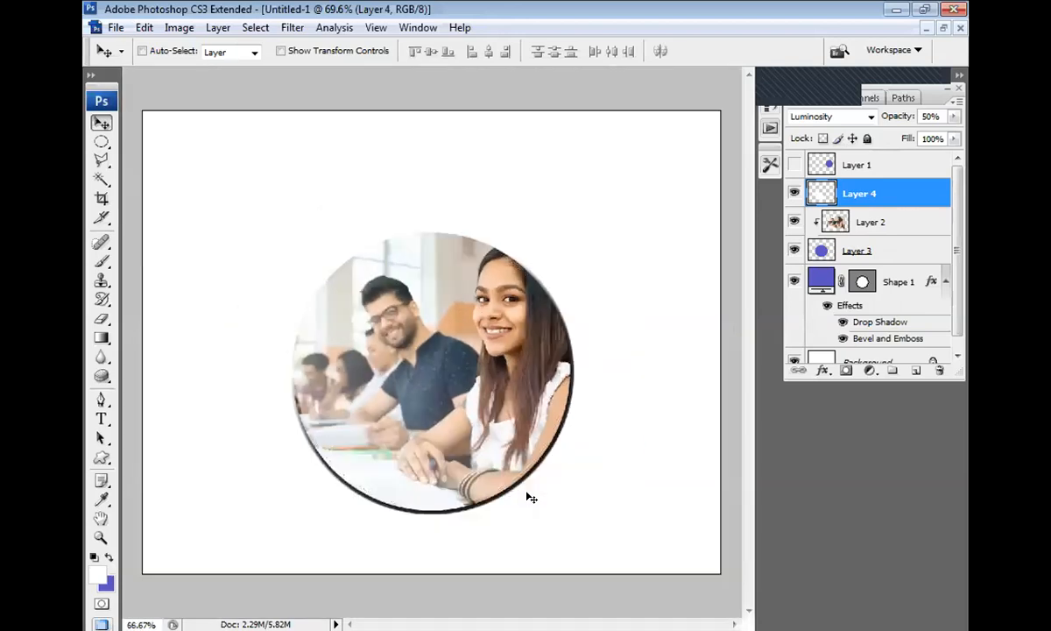
left_click(794, 193)
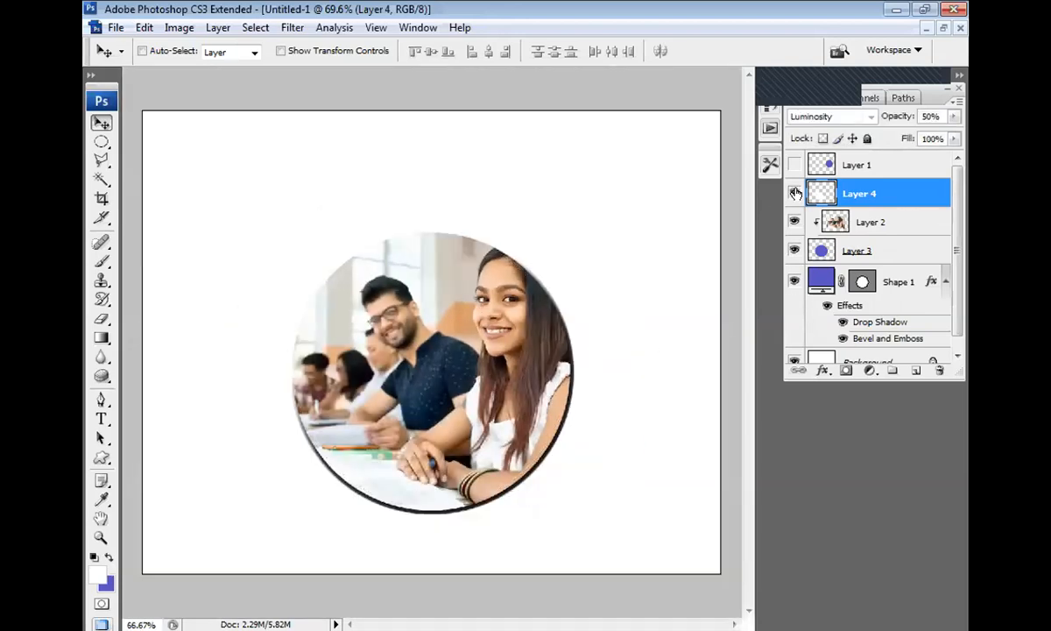
Show Layer 4 again and review its blend mode choices and opacity setting
left_click(794, 194)
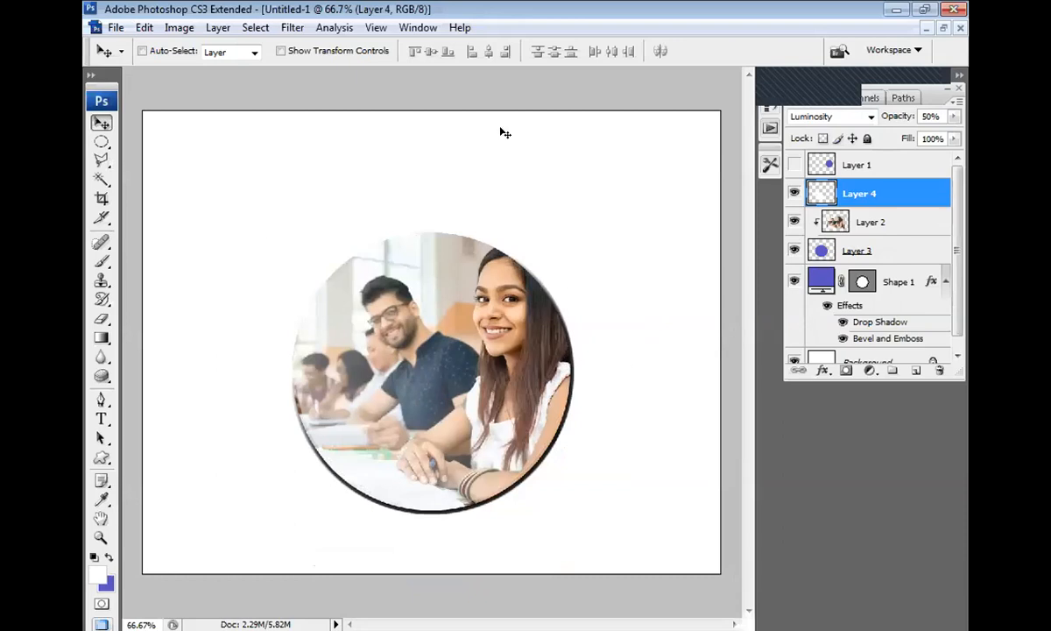
left_click(871, 117)
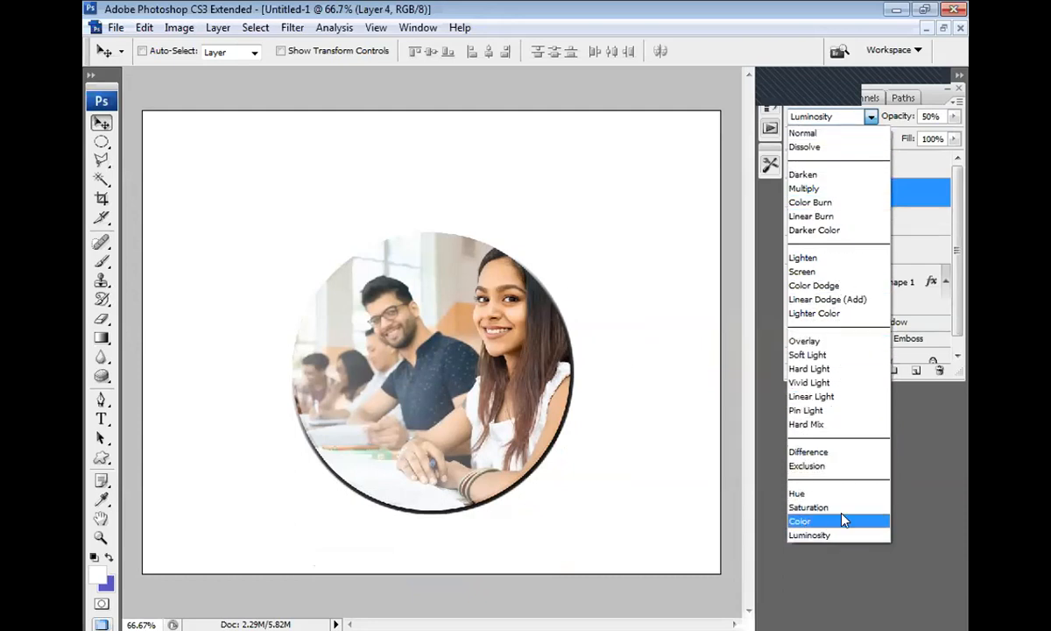
left_click(871, 118)
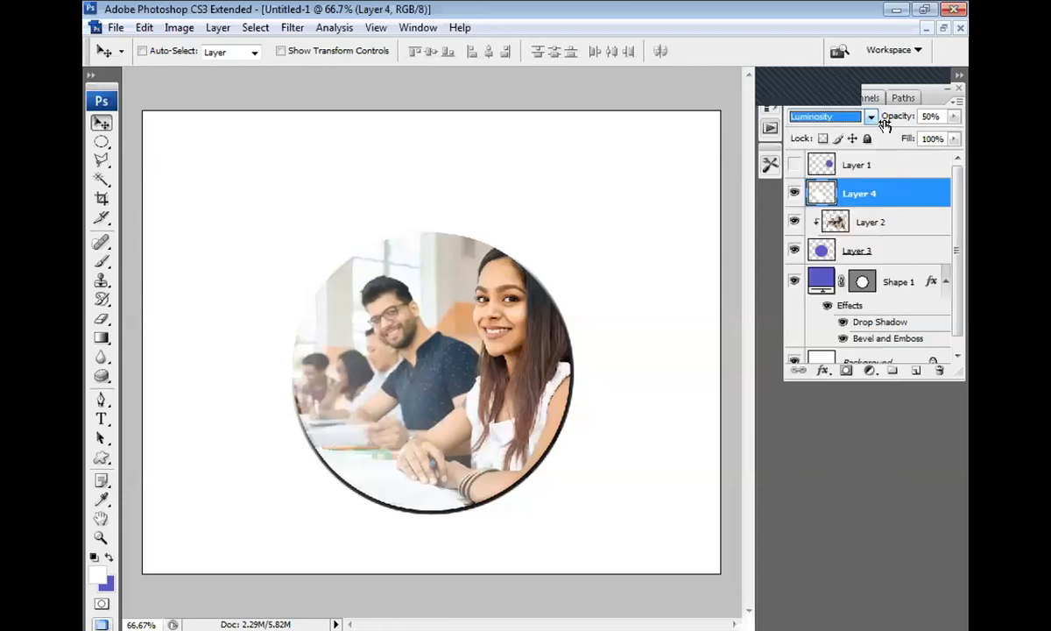
left_click(958, 116)
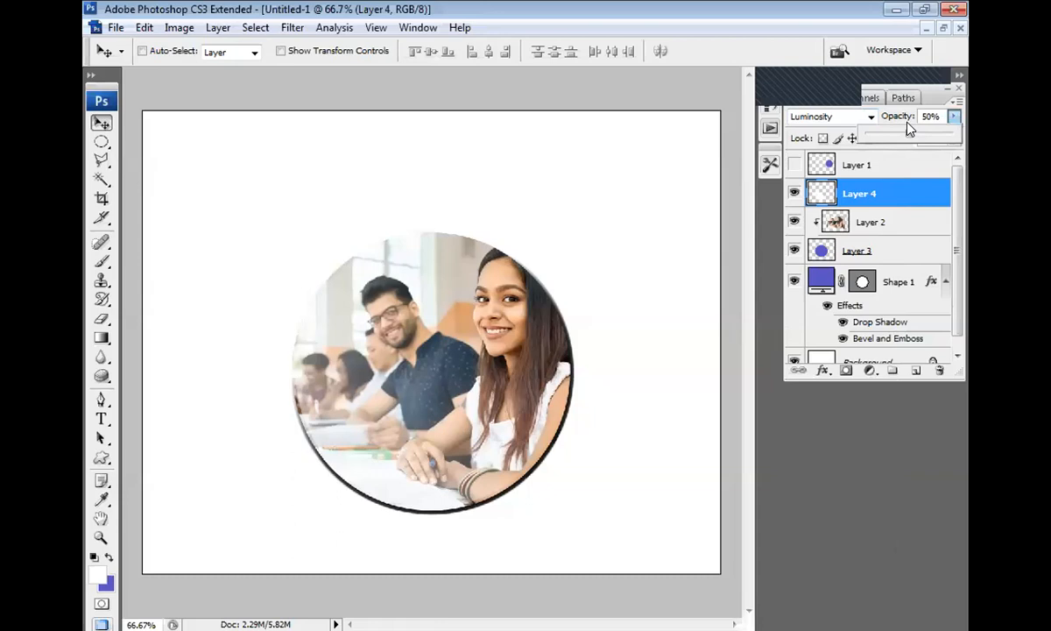
left_click(956, 117)
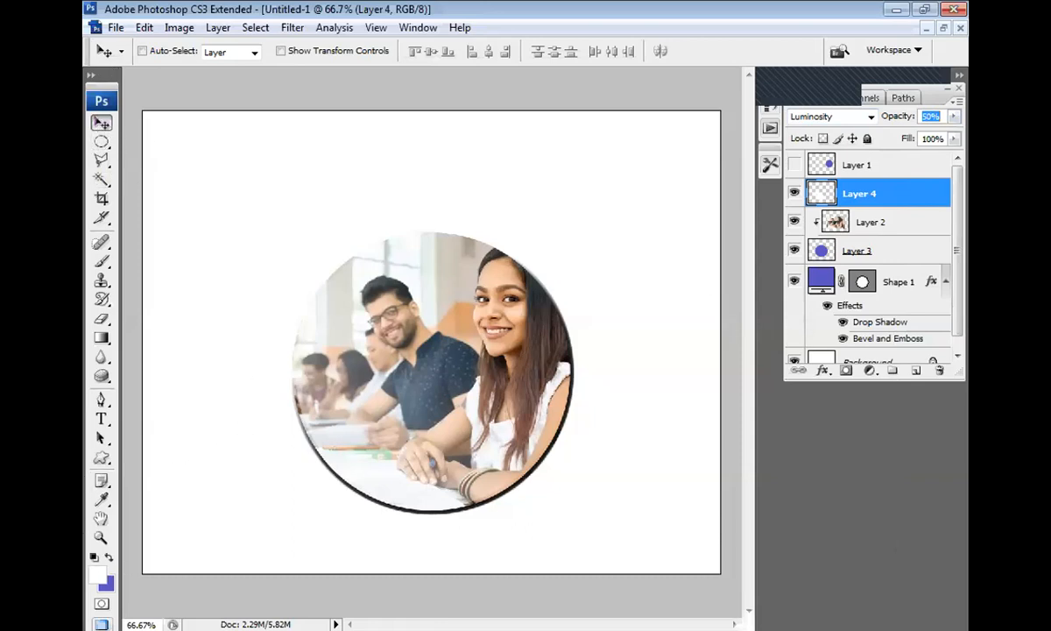
left_click(819, 220)
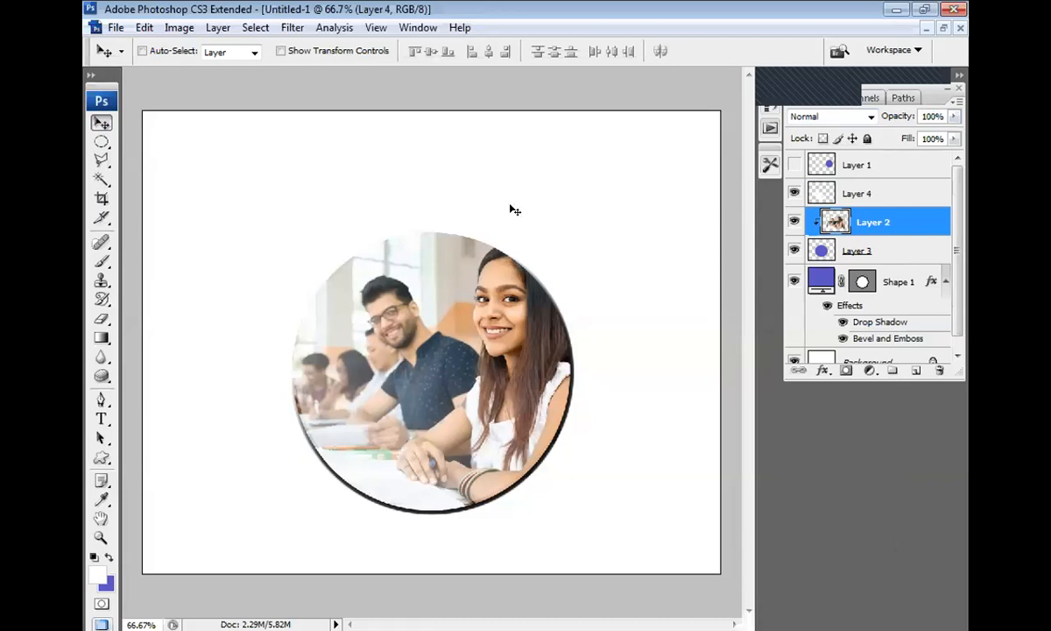
Add a new empty layer directly above Layer 4 and activate the Elliptical Marquee tool
left_click(894, 193)
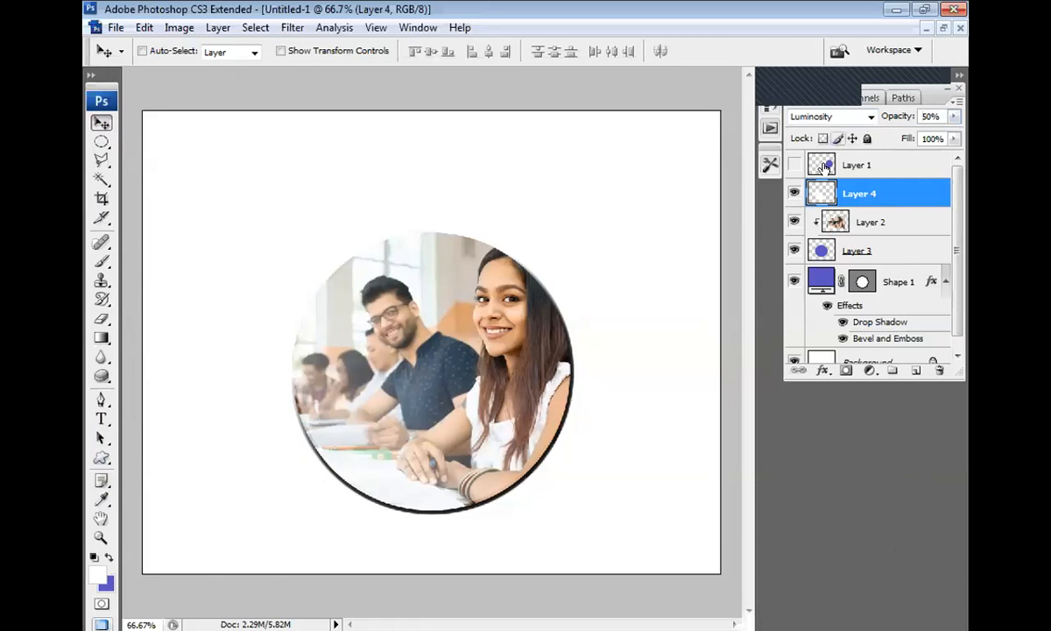
left_click(102, 141)
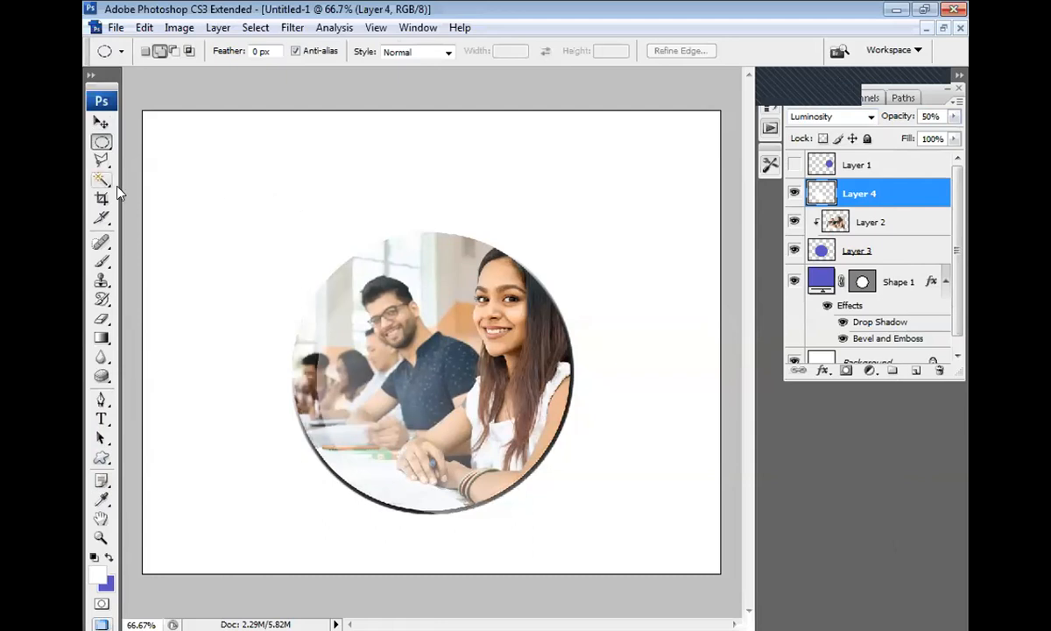
left_click(916, 371)
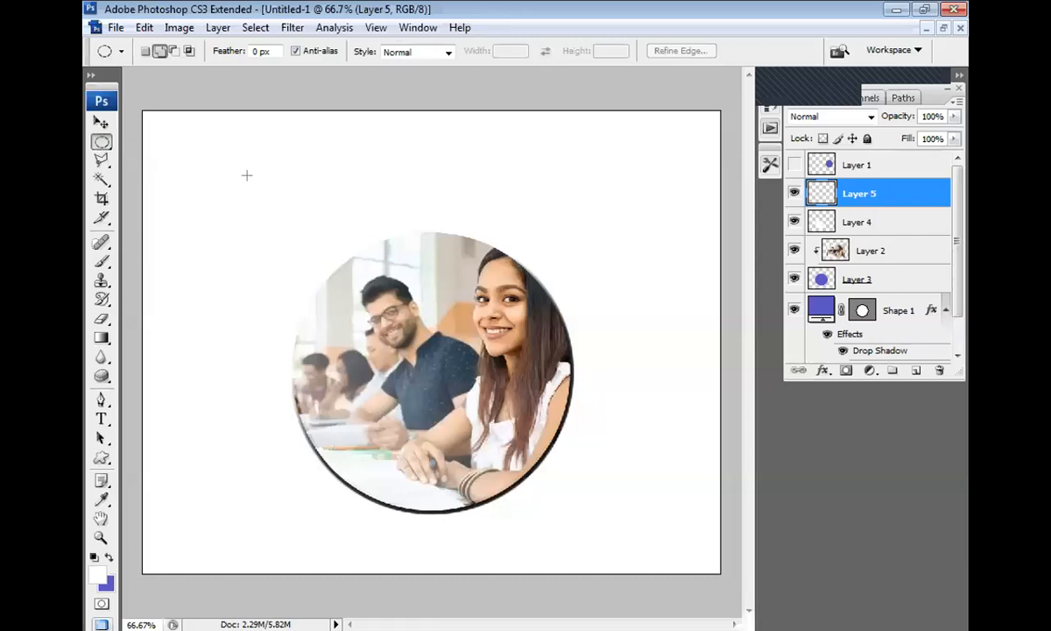
left_click_drag(250, 187, 335, 277)
left_click_drag(649, 443, 685, 481)
left_click_drag(577, 382, 632, 431)
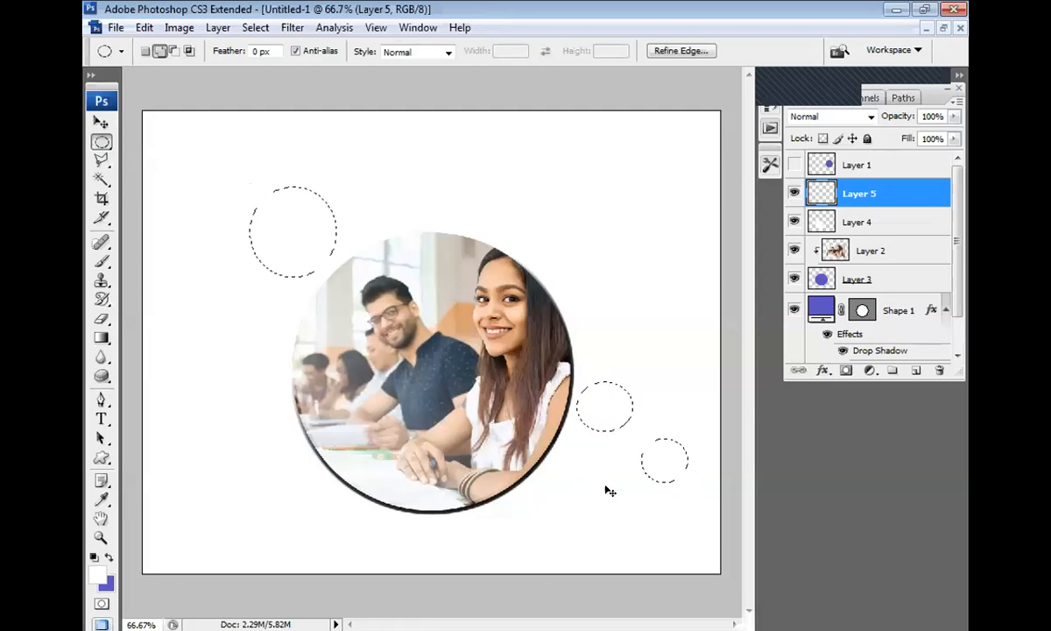
key("ctrl+d")
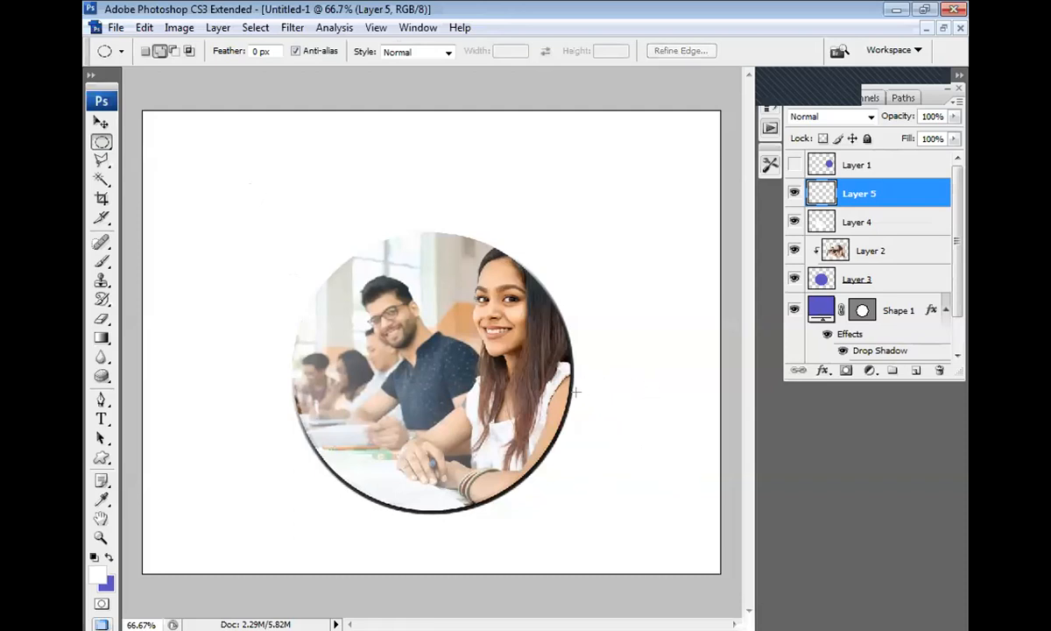
Create a solid blue-violet circle on Layer 5 from a circular selection and place it against the photo circle's lower-right edge
left_click_drag(662, 457, 708, 523)
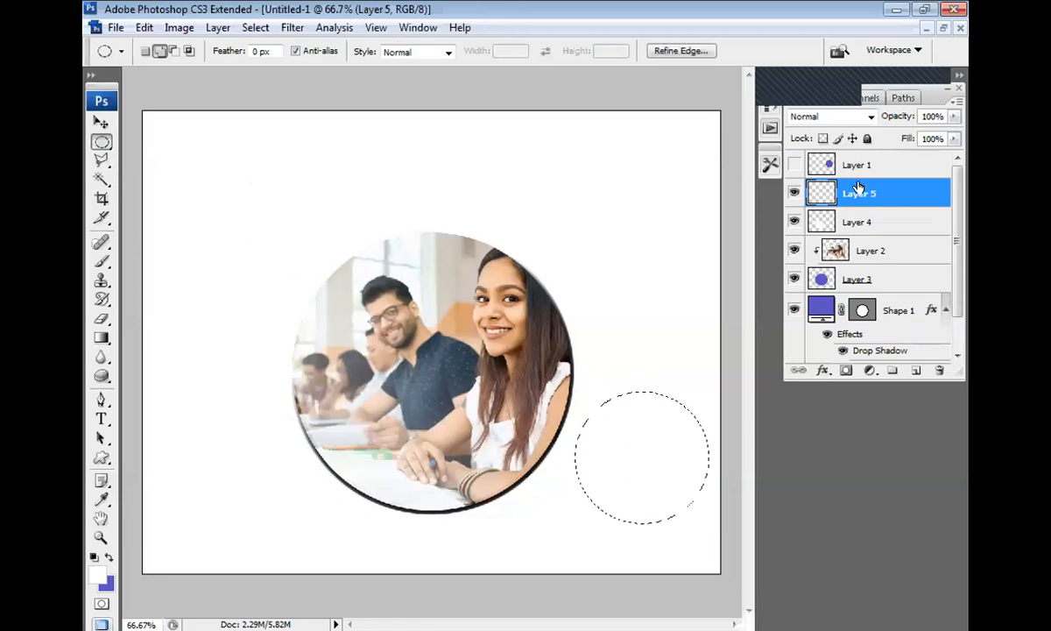
key("ctrl+plus")
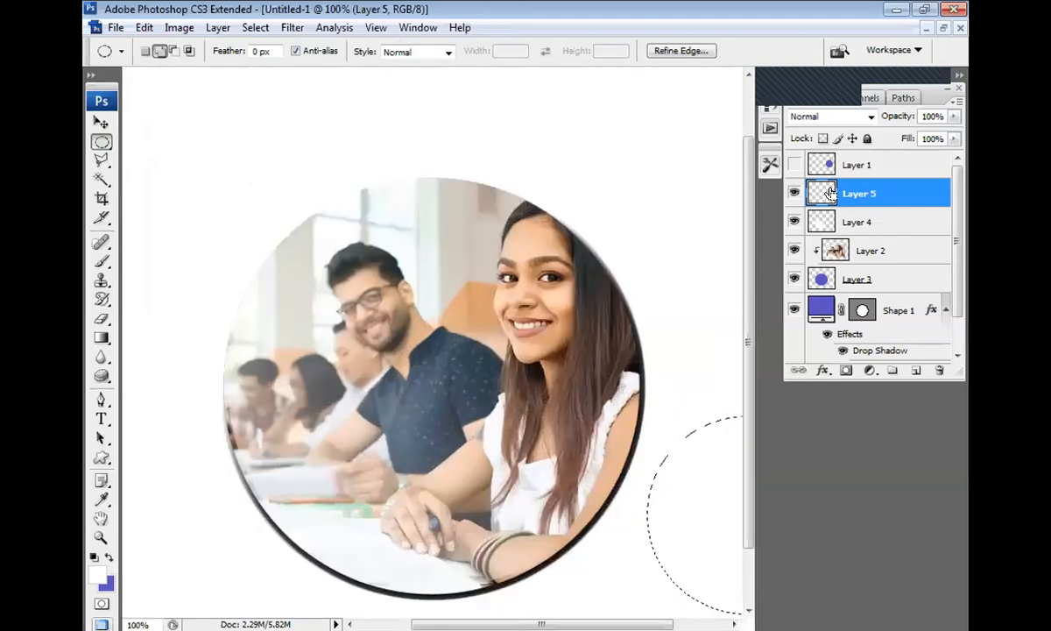
key("ctrl+minus")
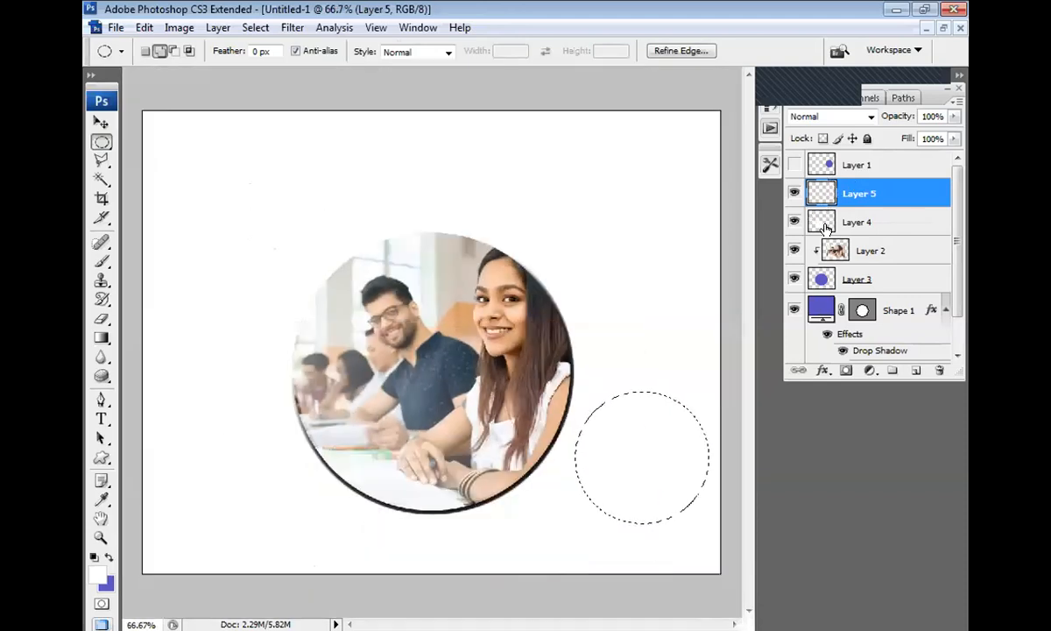
key("ctrl+BackSpace")
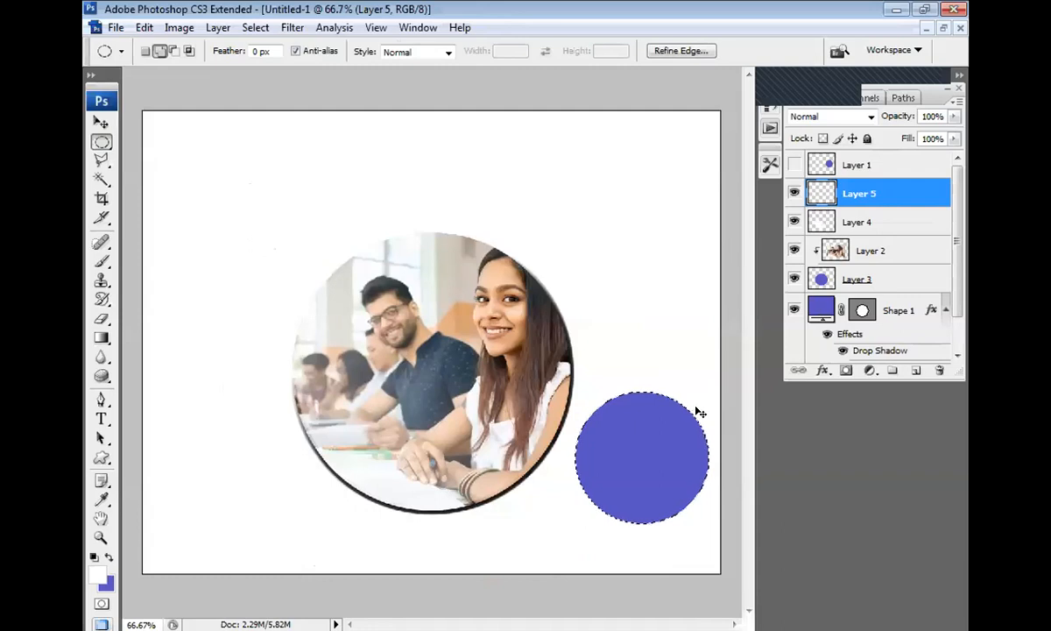
key("ctrl+d")
key("v")
mouse_move(612, 481)
left_mouse_down()
mouse_move(581, 478)
mouse_move(584, 490)
mouse_move(593, 484)
left_mouse_up()
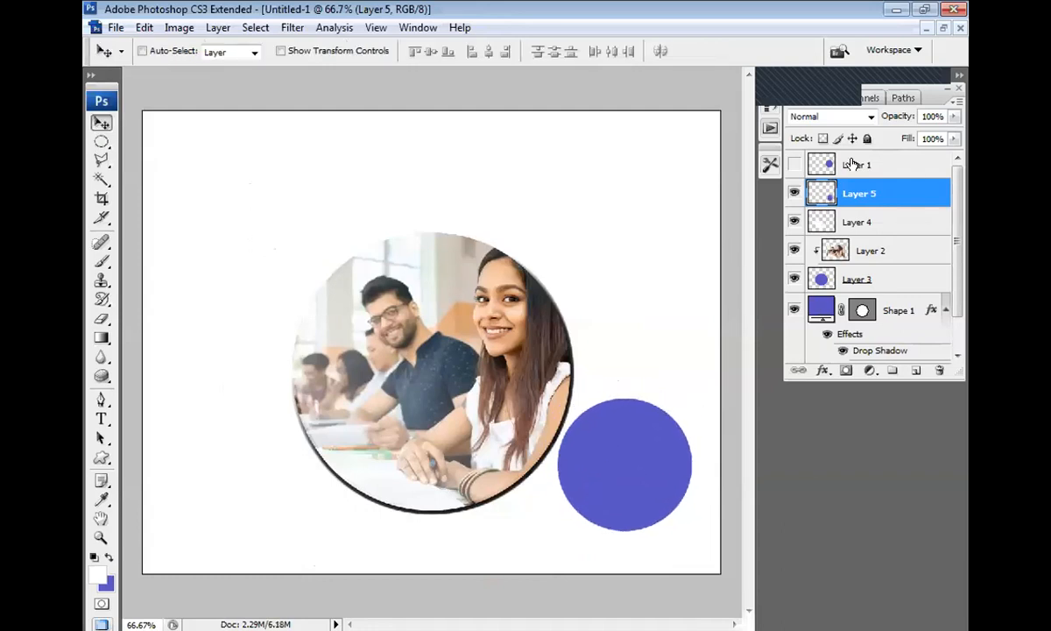
Duplicate the blue-violet circle, place the copy above the original beside the photo, and scale it down proportionally
key("ctrl+j")
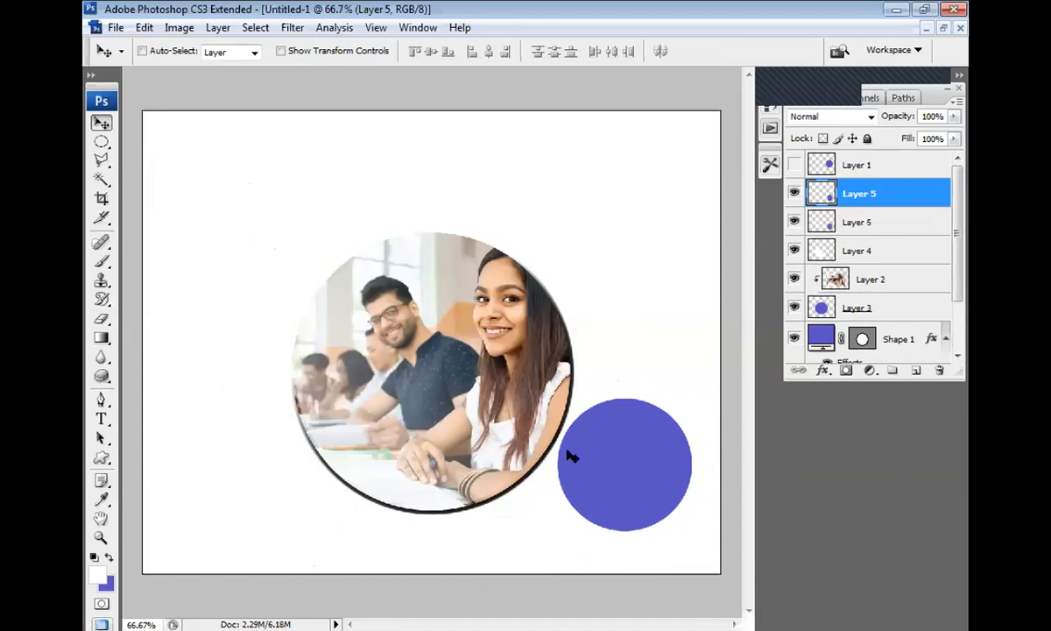
left_click_drag(629, 474, 650, 311)
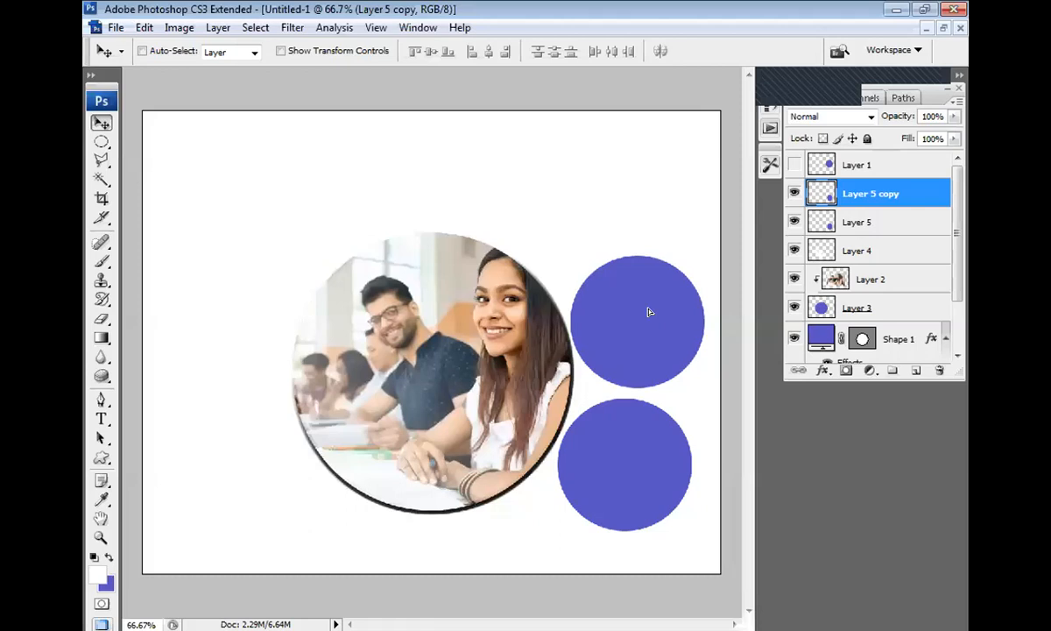
key("ctrl+t")
left_click_drag(700, 251, 695, 256)
left_click_drag(677, 269, 661, 293)
left_click_drag(546, 408, 587, 363)
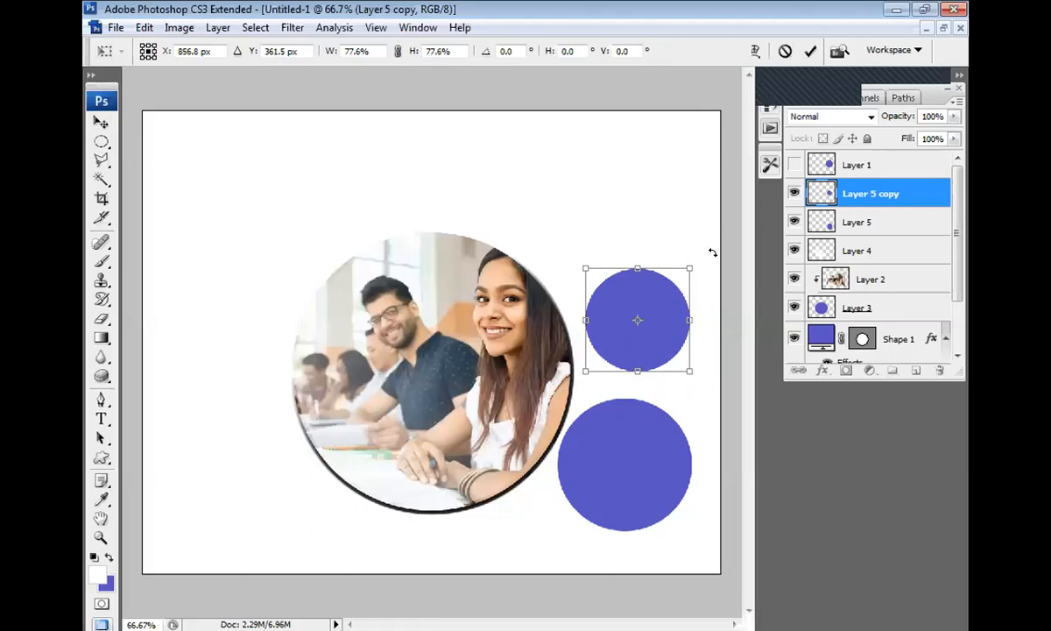
left_click_drag(690, 264, 640, 302)
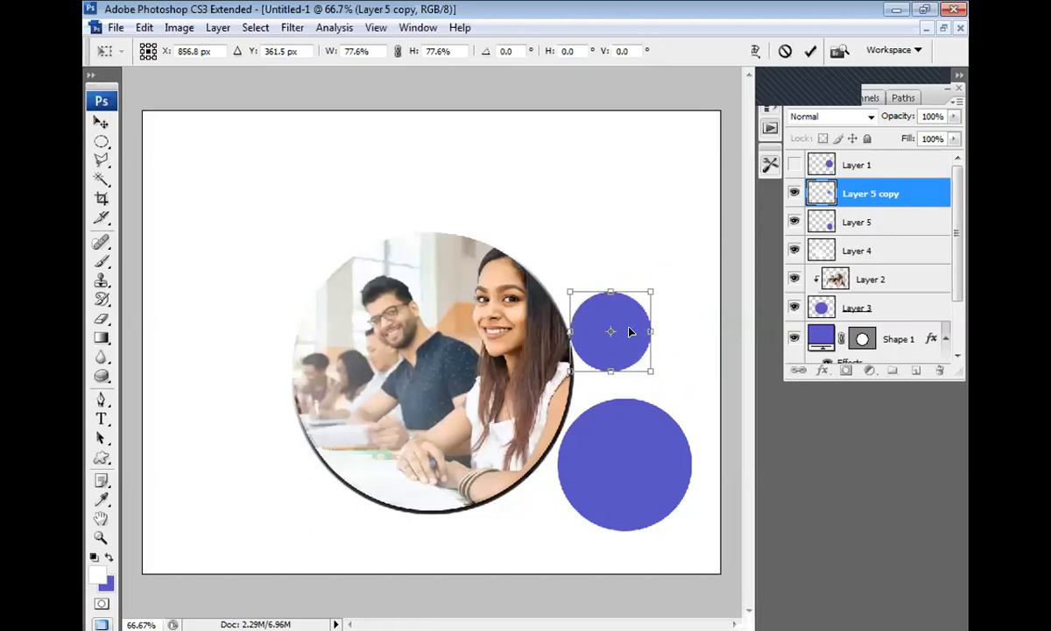
key("Return")
Move the small circle below the photo's lower-right edge and nudge it into the gap beside the larger blue-violet circle
left_click_drag(605, 342, 538, 535)
key("Left")
key("Left")
key("Left")
key("Up")
key("Up")
key("Left")
key("Left")
key("Left")
key("Left")
key("Left")
key("Left")
key("Left")
key("Left")
key("Right")
key("Right")
key("Right")
key("Right")
key("Right")
key("Right")
key("Left")
key("Up")
key("Left")
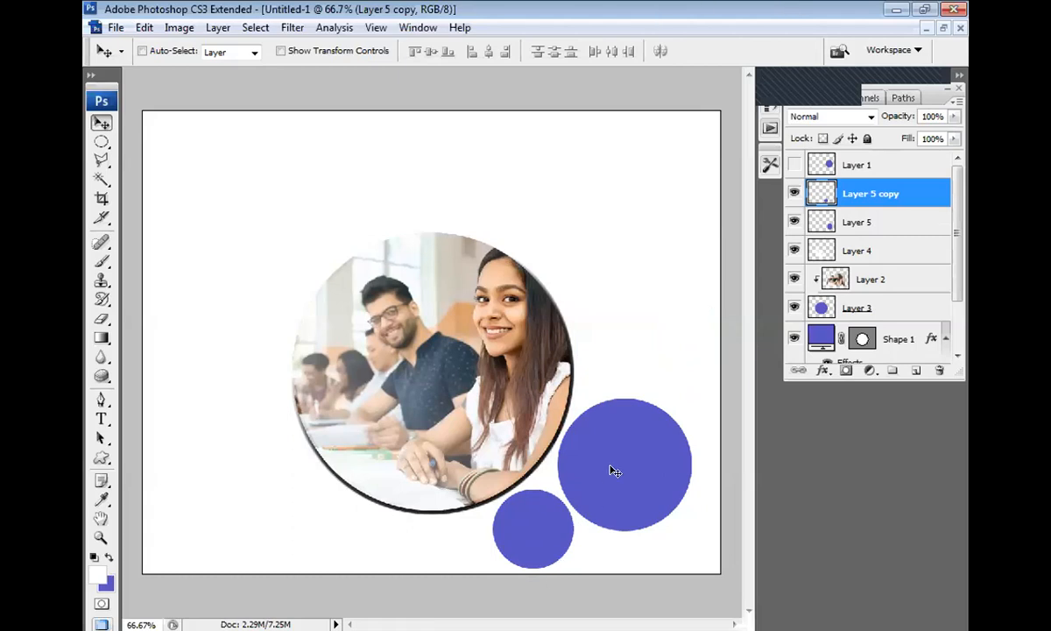
Duplicate the larger blue-violet circle on Layer 5 three times
left_click(849, 225)
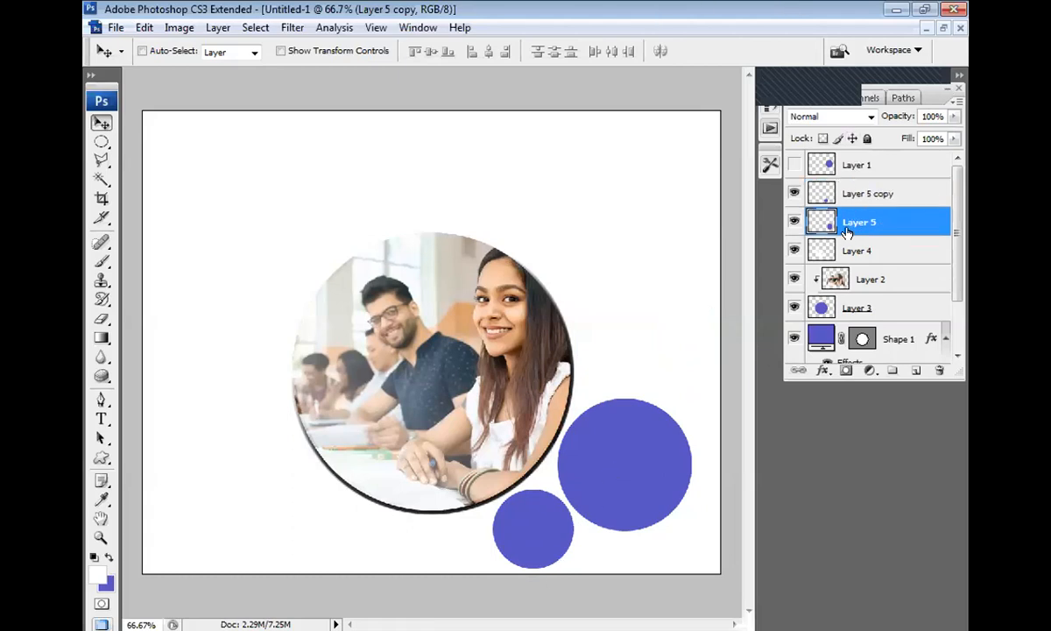
key("ctrl+j")
key("ctrl+j")
key("ctrl+j")
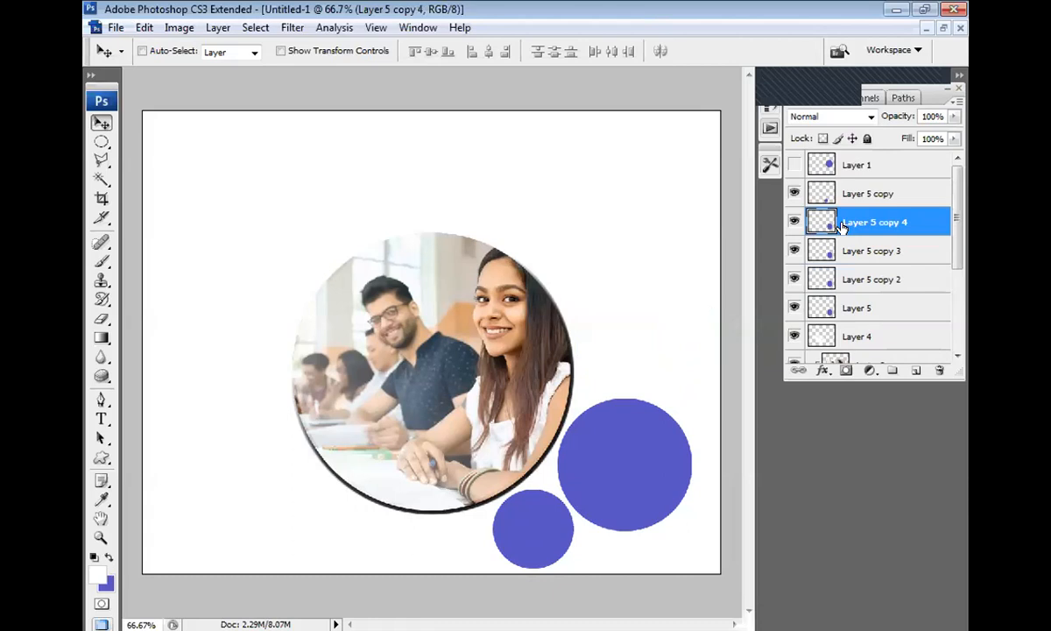
Move the Layer 5 copy 4 circle to the photo's lower-left side and enlarge it proportionally to 114.3%
left_click_drag(642, 474, 271, 492)
key("ctrl+t")
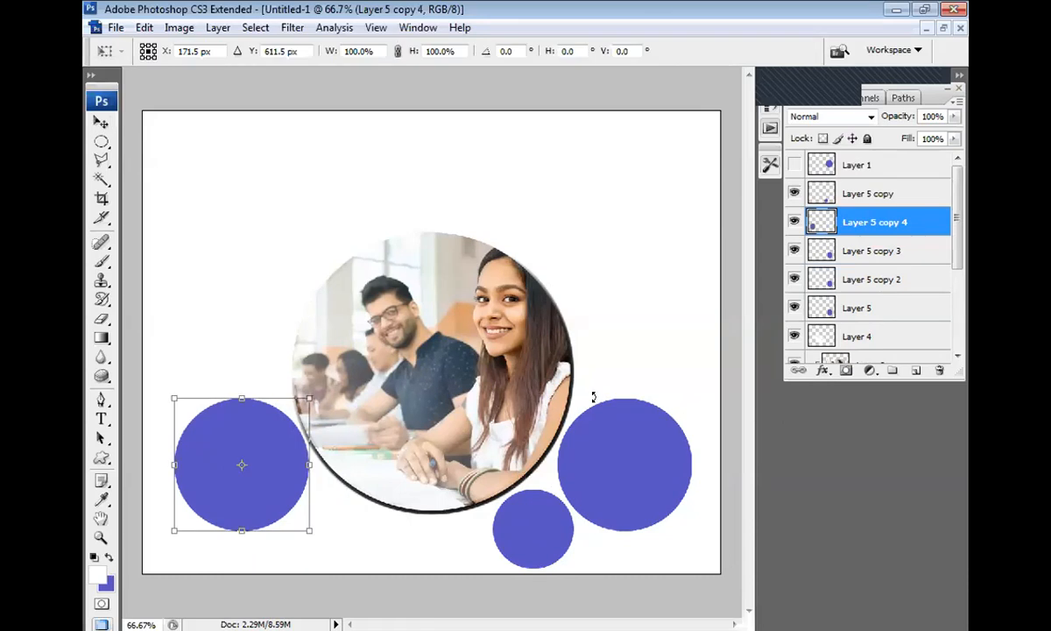
mouse_move(160, 531)
left_mouse_down()
mouse_move(140, 552)
mouse_move(144, 539)
left_mouse_up()
key("Return")
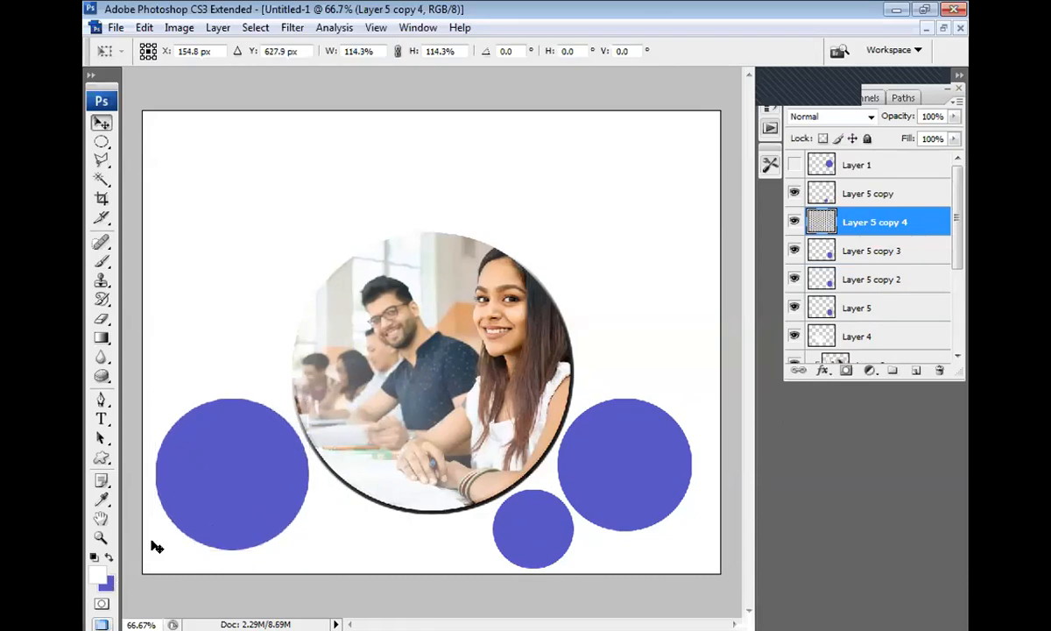
Place the Layer 5 copy 3 circle above the large left circle, scale it to 70.8%, and nudge it beside the photo
left_click(812, 253)
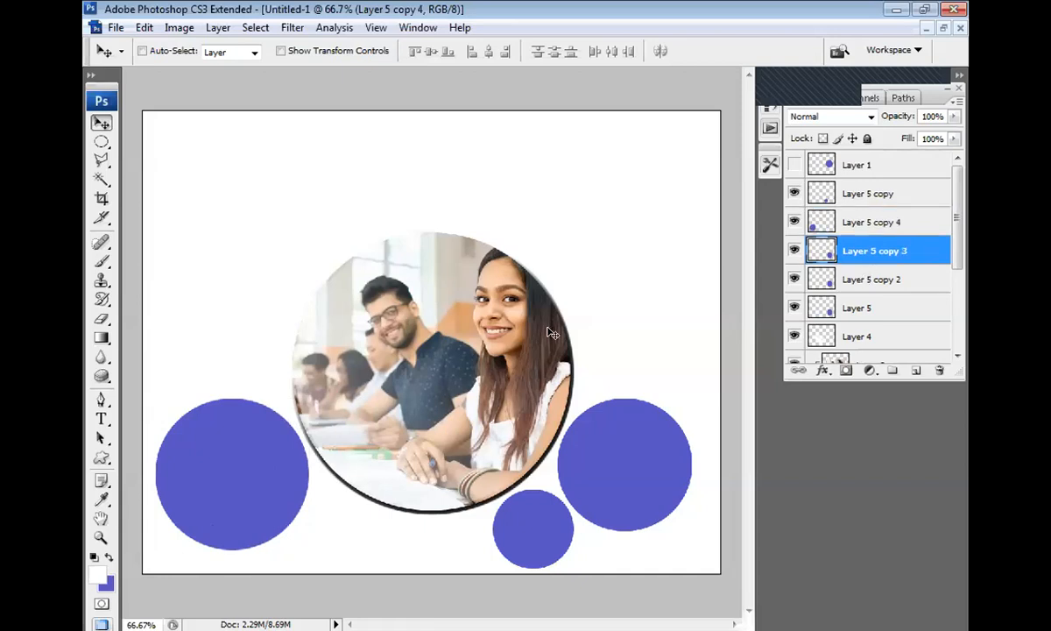
left_click_drag(339, 558, 221, 330)
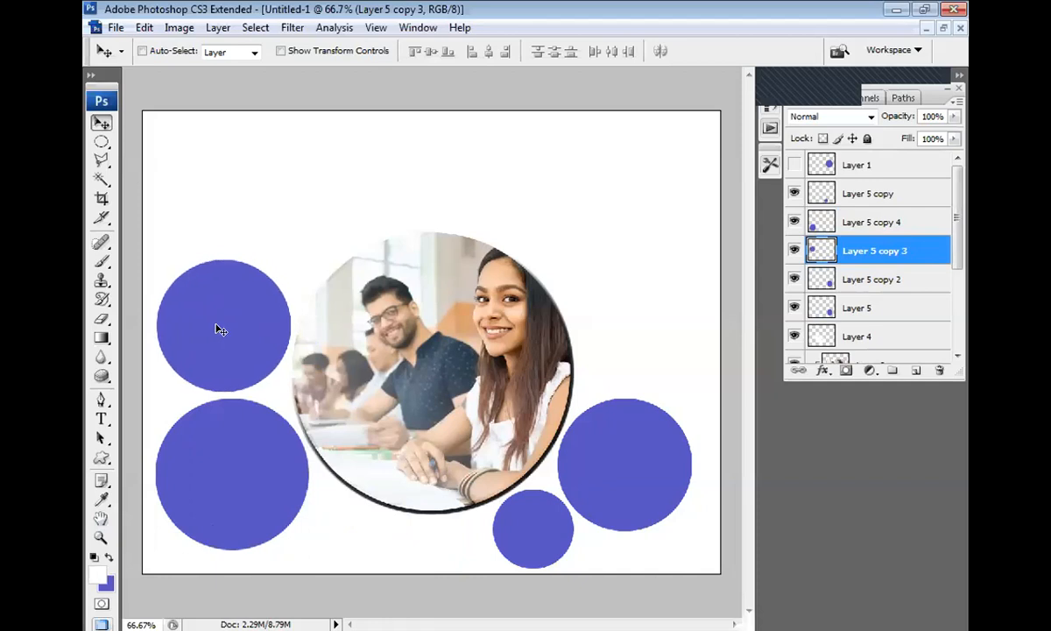
key("ctrl+t")
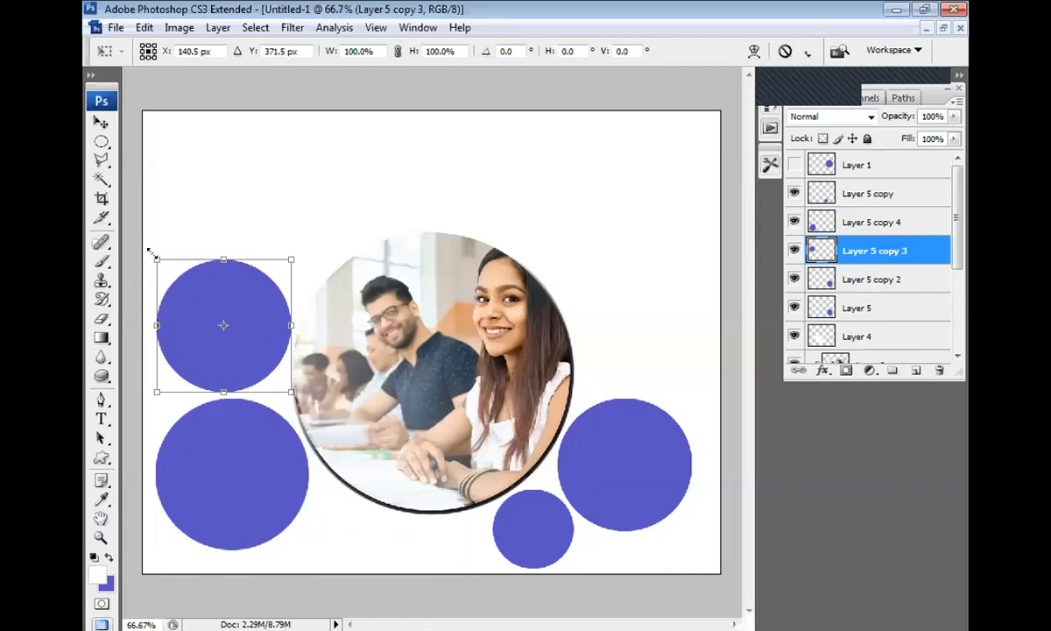
left_click_drag(165, 271, 196, 299)
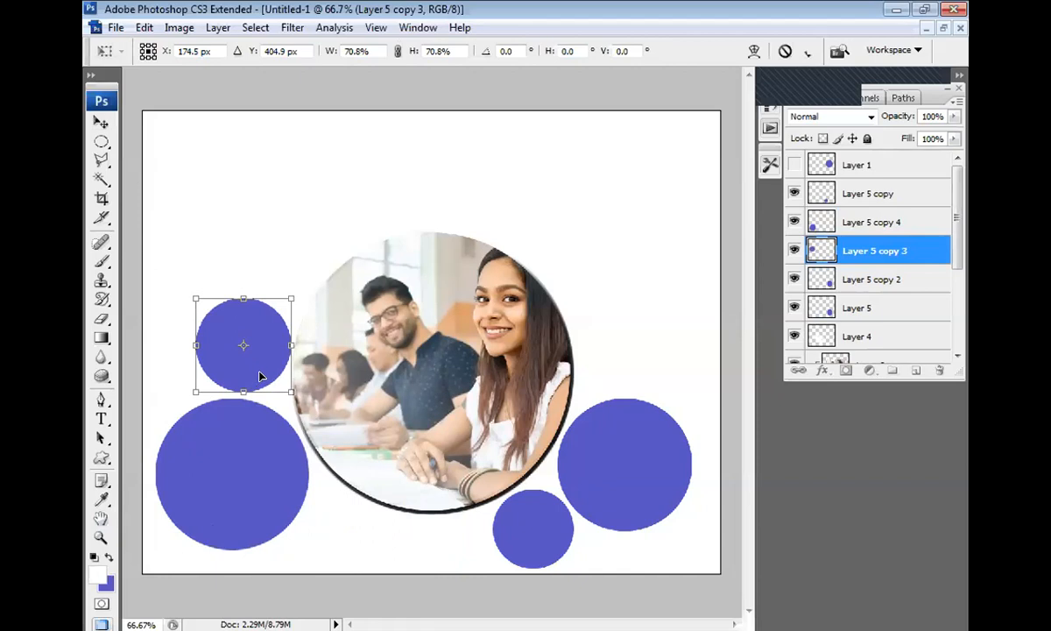
key("Return")
mouse_move(275, 368)
left_mouse_down()
mouse_move(258, 371)
mouse_move(259, 359)
left_mouse_up()
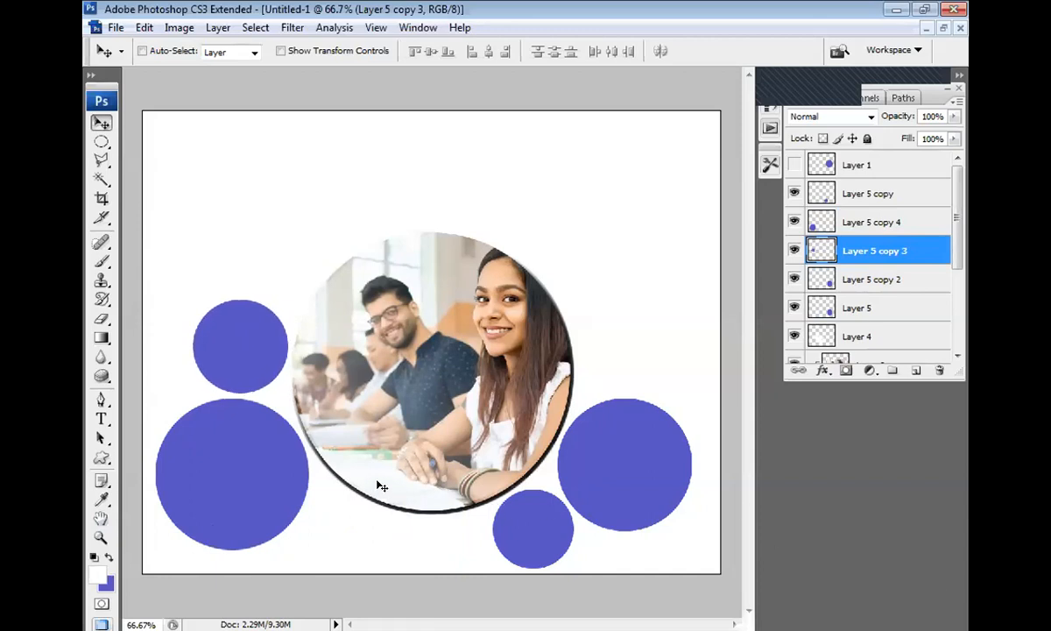
key("Right")
key("Down")
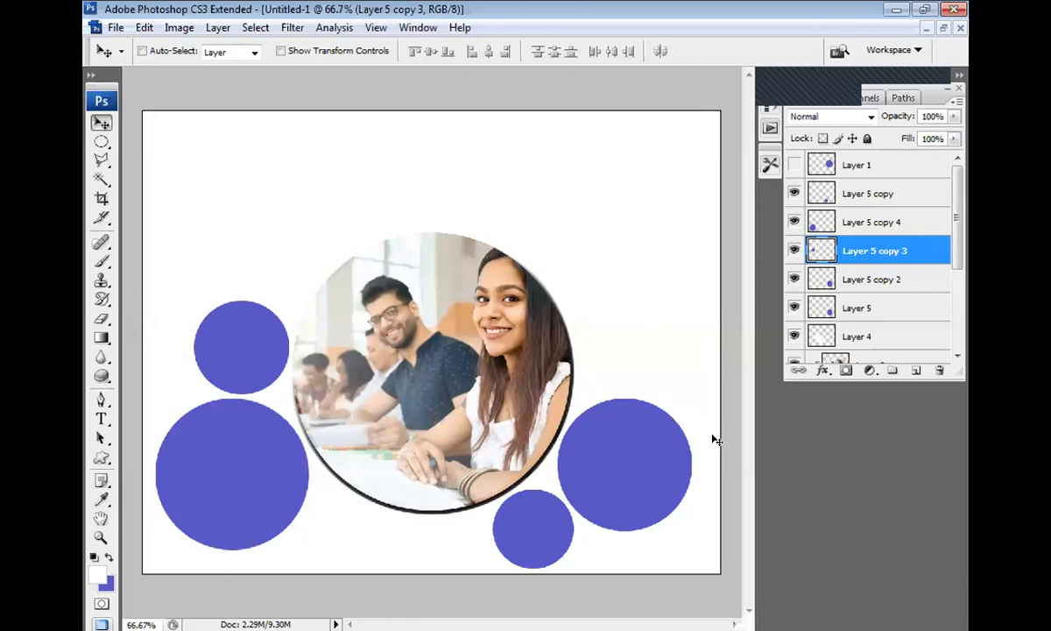
Move the Layer 5 copy 2 circle over the photo's lower-left edge and start a free transform on it
left_click(837, 275)
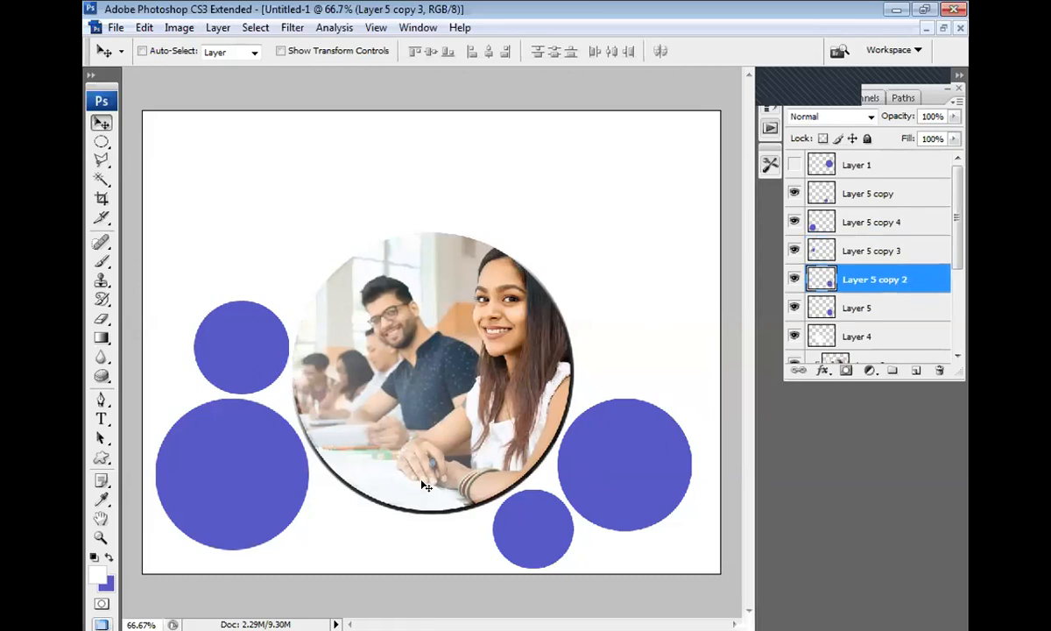
left_click_drag(629, 469, 348, 494)
key("ctrl+t")
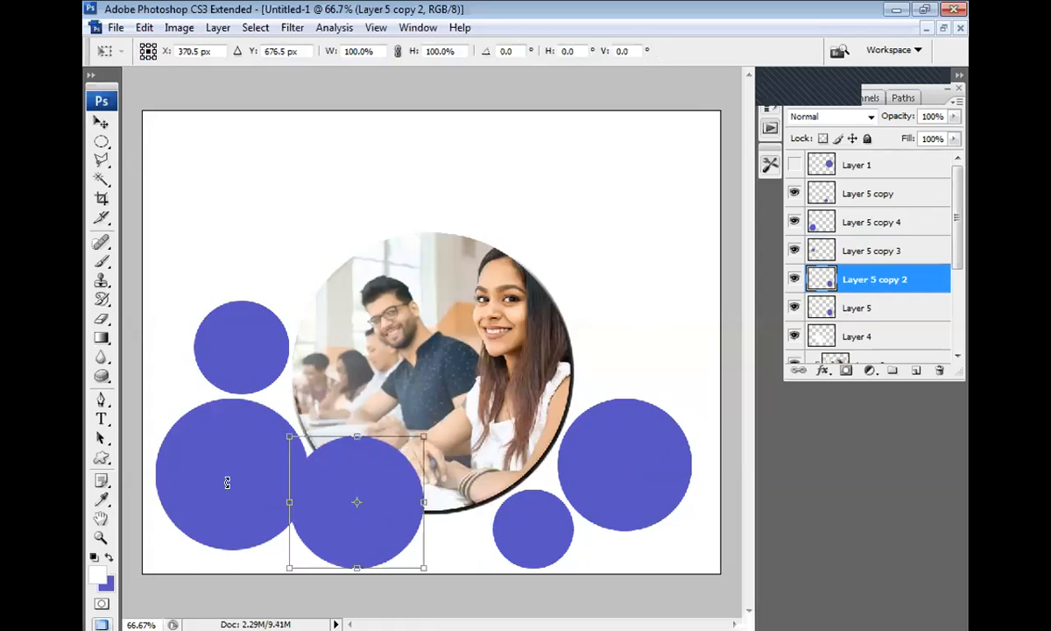
Scale the Layer 5 copy 2 circle down to roughly half size and position it beside the photo's lower-left edge
left_click_drag(298, 436, 305, 522)
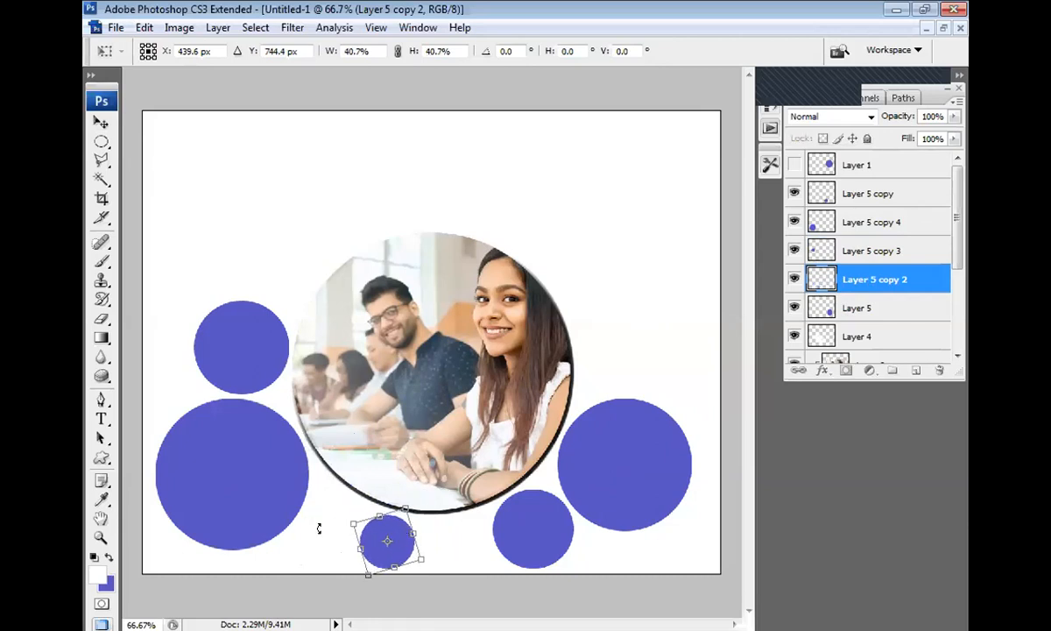
left_click_drag(408, 569, 397, 544)
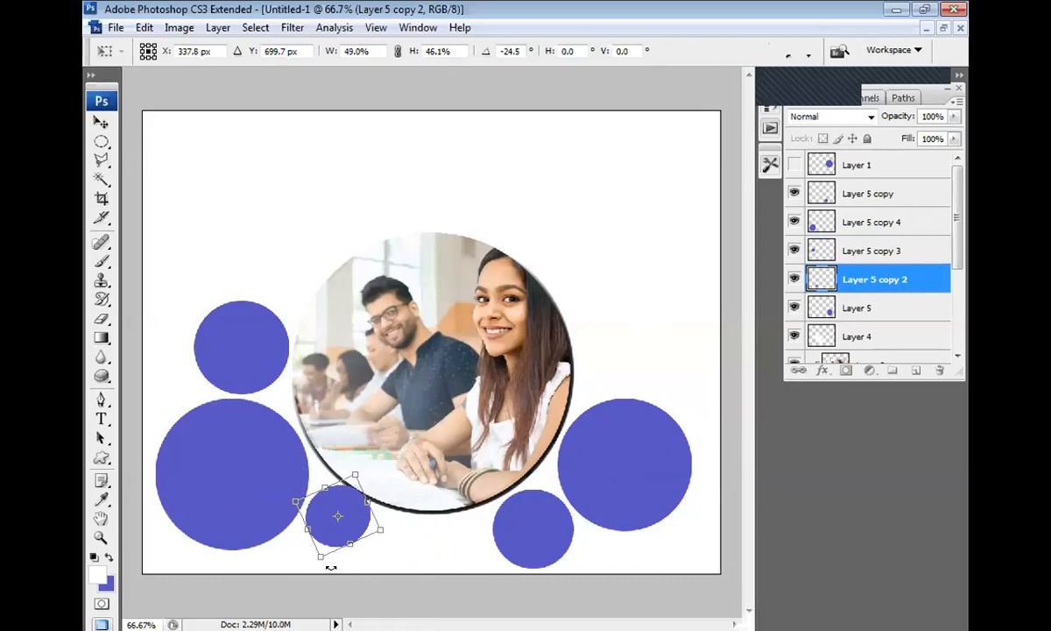
left_click_drag(323, 560, 315, 575)
key("Return")
Fine-position the shrunken circle in the gap between the large lower-left circle and the photo's bottom edge
mouse_move(356, 520)
left_mouse_down()
mouse_move(363, 553)
mouse_move(350, 528)
left_mouse_up()
key("Up")
key("Up")
key("Right")
key("Right")
key("Right")
key("Right")
key("Right")
key("Right")
key("Right")
key("Right")
key("Right")
key("Right")
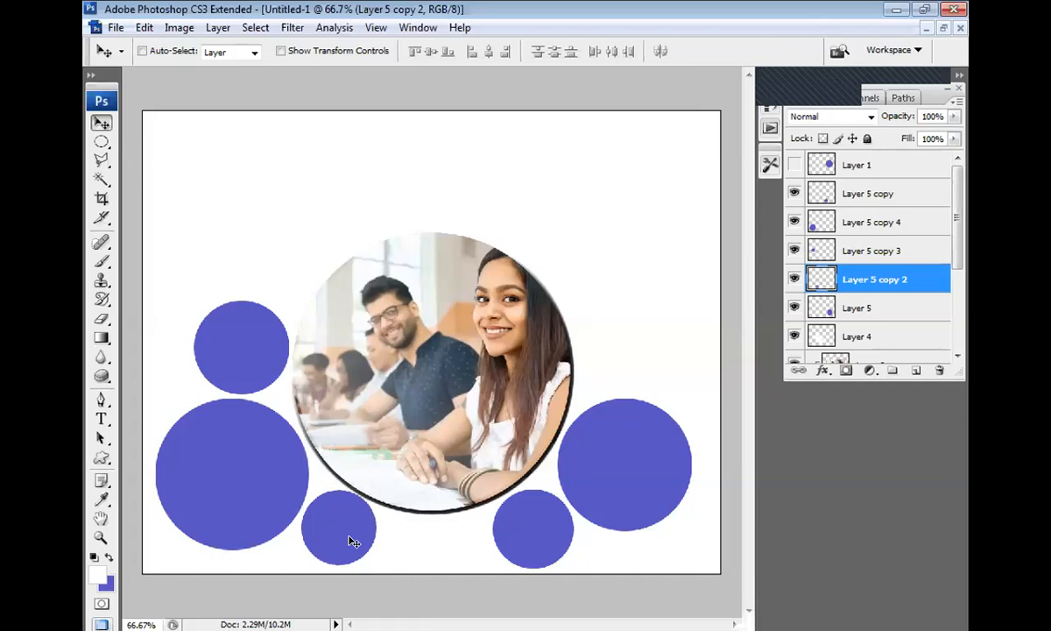
key("Down")
key("Down")
key("Down")
key("Down")
key("Left")
key("Left")
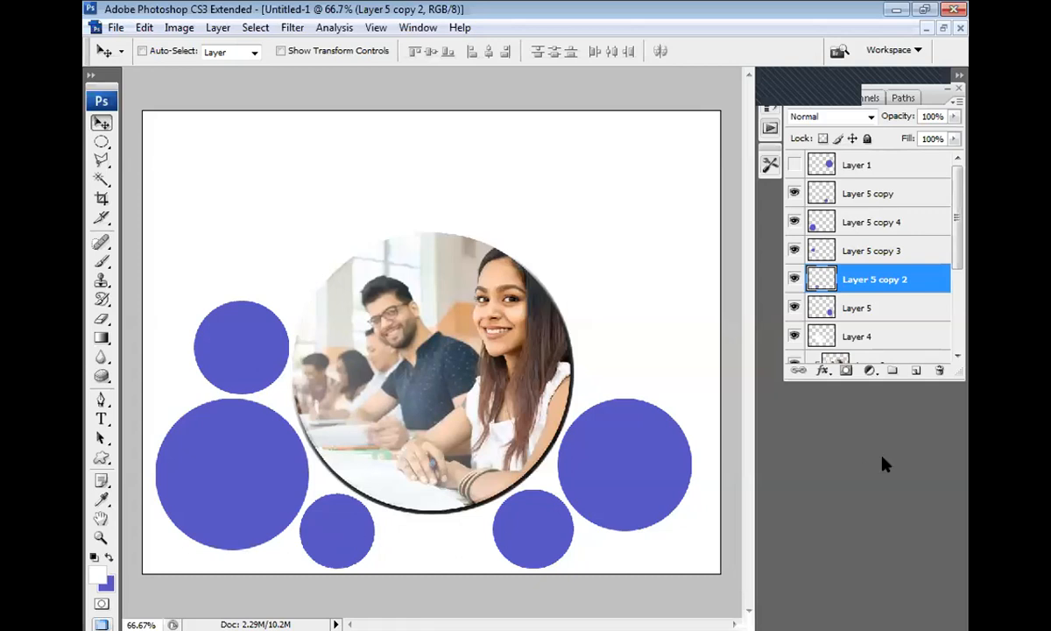
Duplicate Layer 5, shrink the copy to less than half size and place it just below the photo's bottom edge
left_click(860, 310)
key("ctrl+j")
left_click_drag(647, 450, 427, 543)
key("ctrl+t")
key("Return")
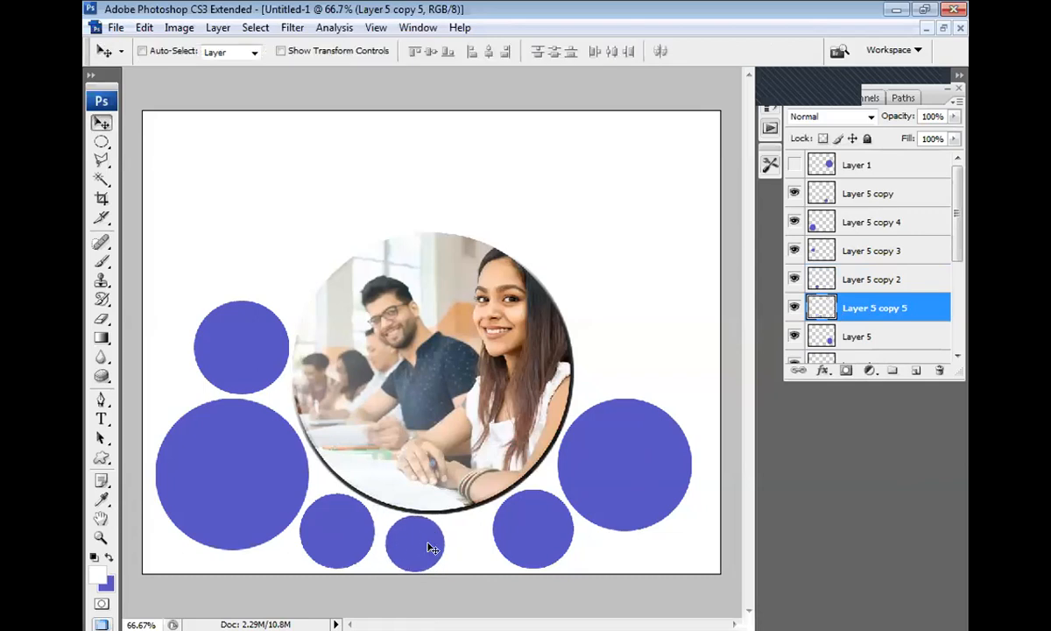
Nudge the small circle left against its neighbour and place a same-size duplicate on its right side
key("Left")
key("Left")
key("Left")
key("Left")
key("Left")
key("Left")
key("Left")
key("Left")
key("Left")
key("Left")
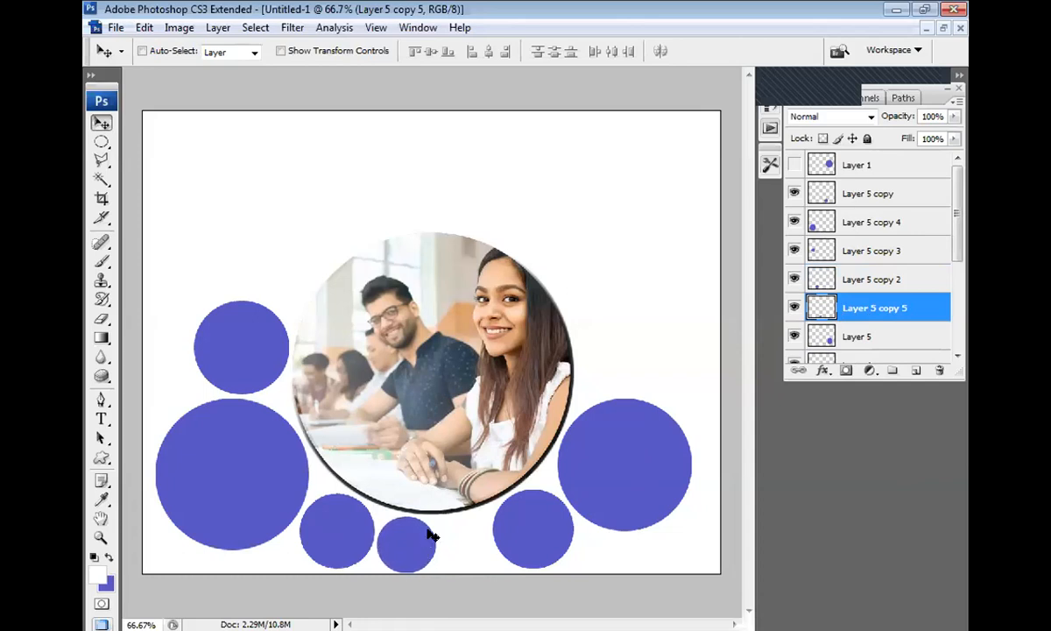
left_click_drag(411, 554, 476, 533)
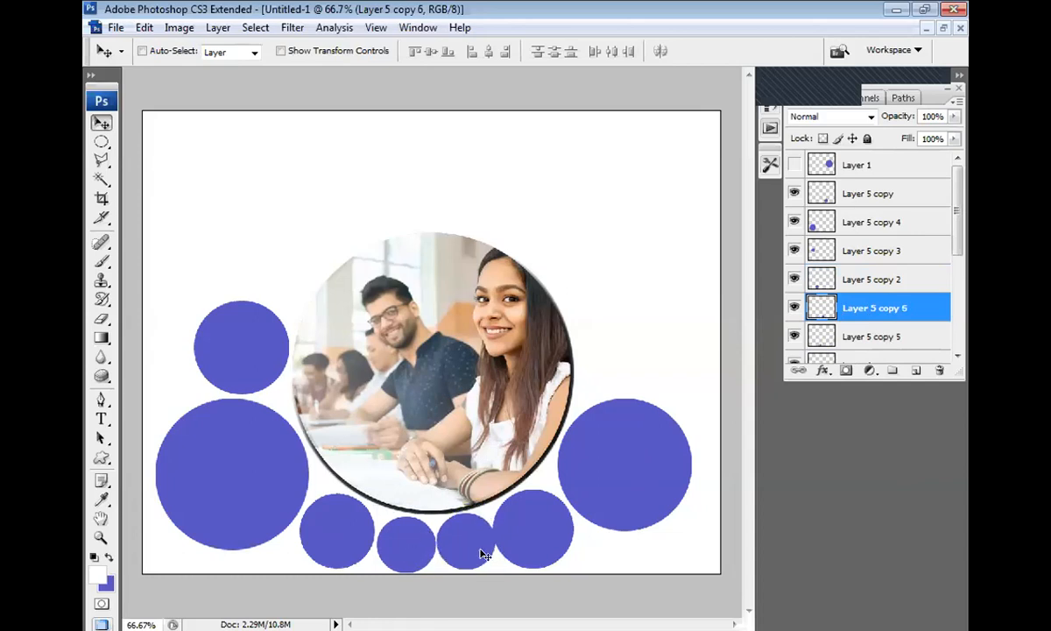
Move the Layer 5 copy circle slightly up and right along the photo's lower-right edge, away from the small circles
left_click(530, 530, "ctrl")
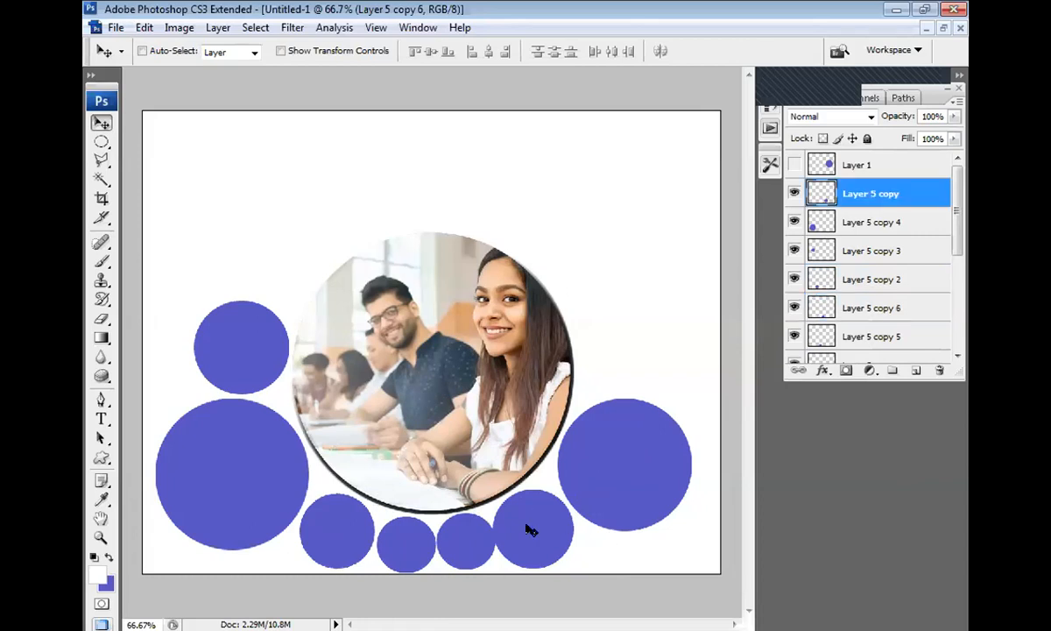
left_click_drag(559, 540, 576, 497)
key("Down")
key("Down")
key("Down")
key("Down")
key("Down")
key("Down")
key("Down")
key("Down")
key("Down")
key("Down")
key("Down")
key("Down")
key("Down")
key("Down")
key("Right")
key("Right")
key("Right")
key("Right")
key("Right")
key("Right")
key("Right")
key("Right")
key("Right")
key("Right")
key("Right")
key("Right")
key("Right")
key("Right")
key("Right")
key("Right")
key("Right")
key("Up")
key("Up")
key("Up")
key("Up")
key("Up")
key("Up")
key("Up")
key("Up")
key("Left")
key("Left")
key("Left")
key("Up")
key("Up")
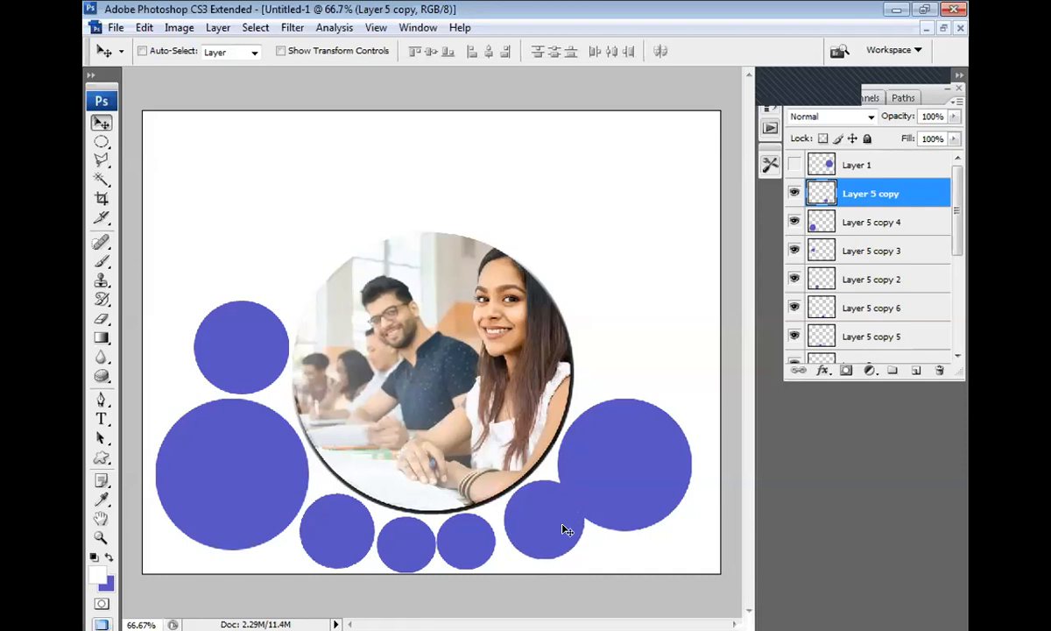
Move the large Layer 5 circle up and right so it clears the Layer 5 copy circle and hugs the photo's edge
left_click_drag(627, 411, 636, 388, "ctrl")
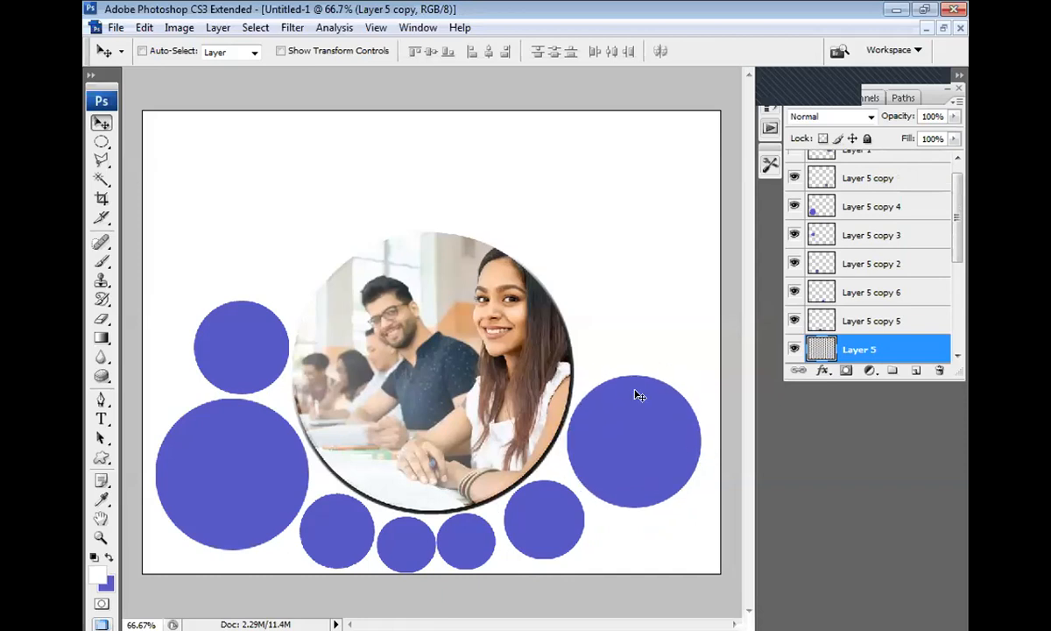
key("Down")
key("Down")
key("Down")
key("Down")
key("Left")
key("Left")
key("Left")
key("Left")
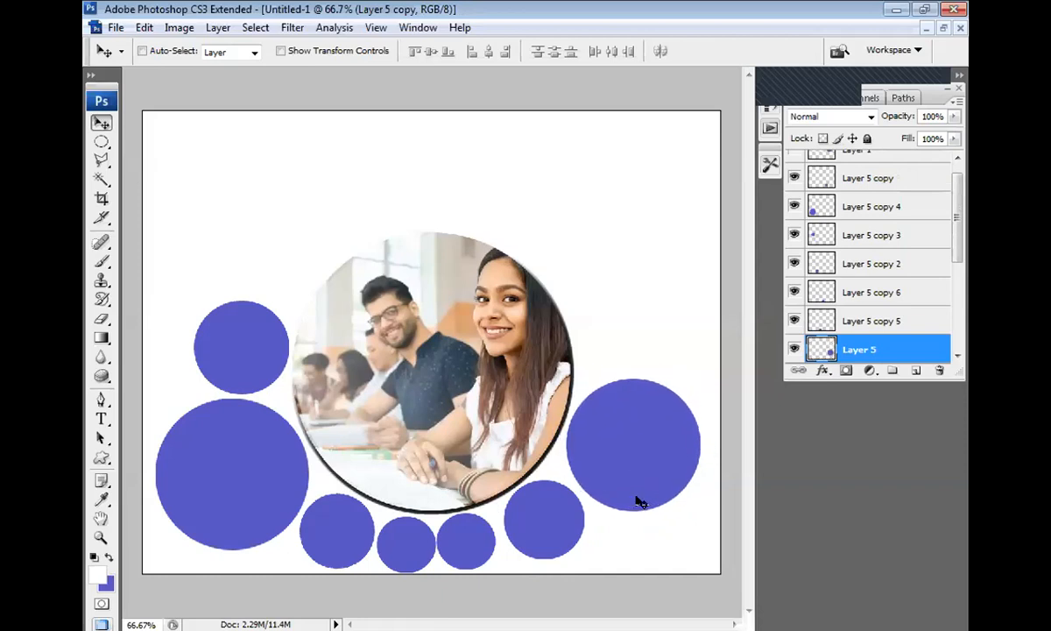
key("Down")
key("Down")
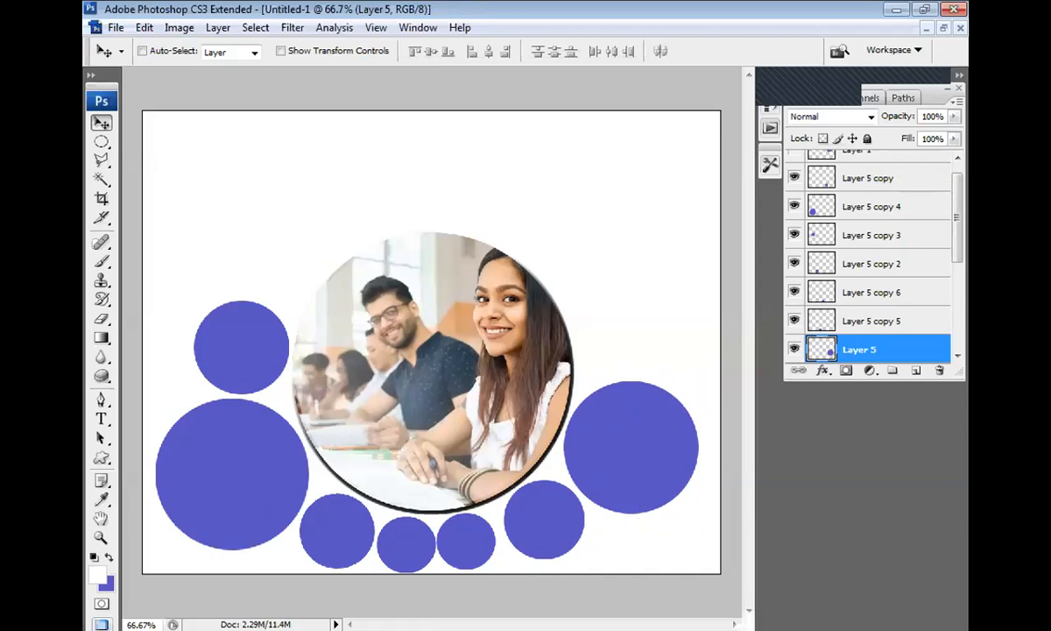
Duplicate the large lower-left circle on Layer 5 copy 4 and move the duplicate to the photo's upper-right side
left_click(841, 209)
key("ctrl+j")
left_click_drag(659, 267, 632, 499)
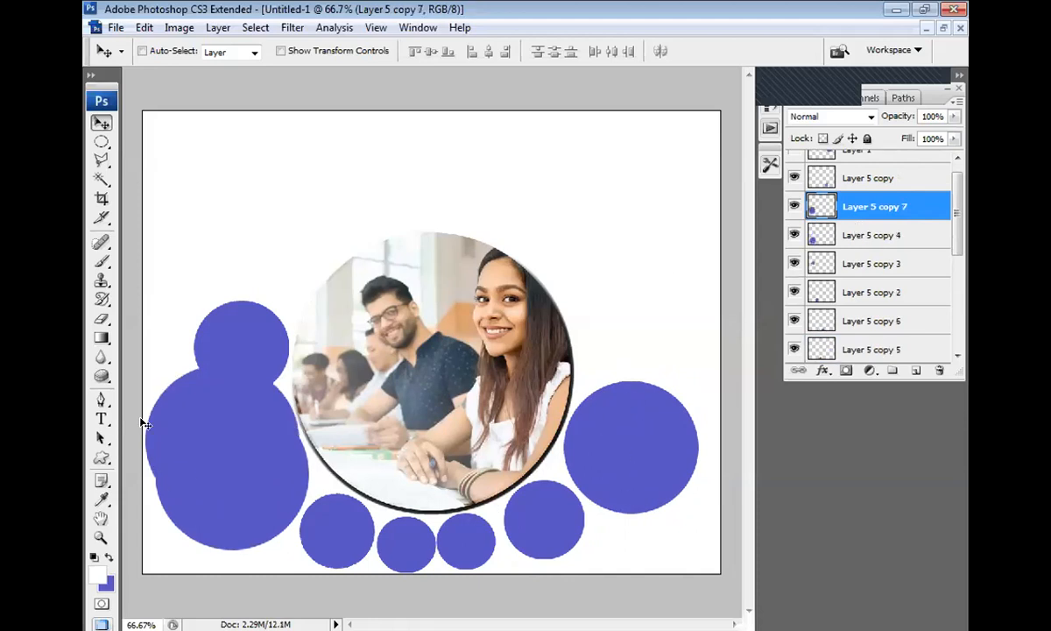
left_click_drag(226, 438, 618, 230)
Enlarge the upper-right circle and fit it against the canvas's right edge, clear of the photo
key("ctrl+t")
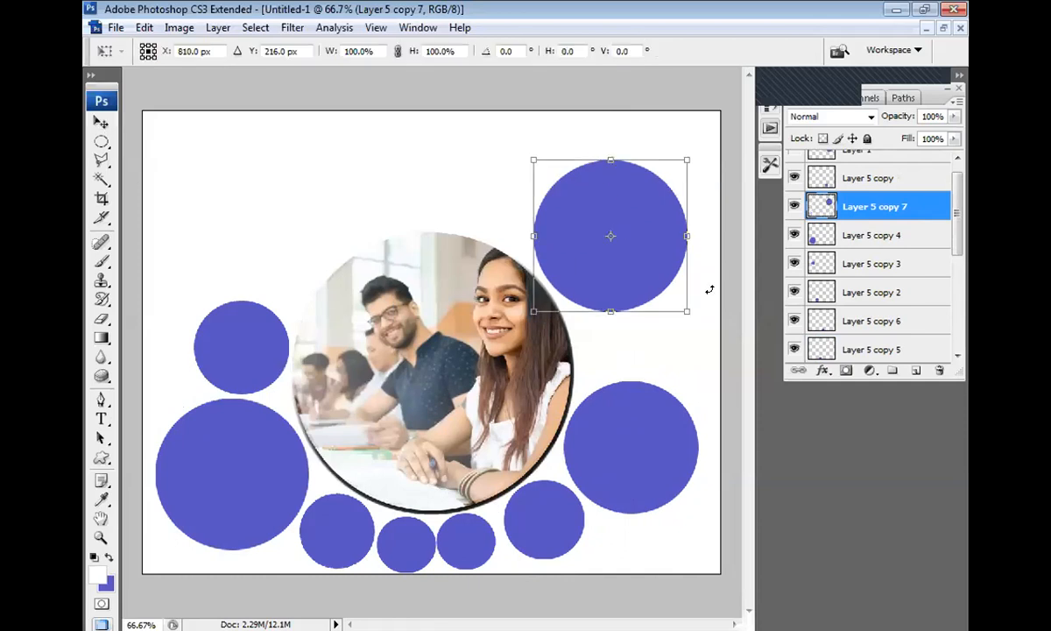
left_click_drag(689, 154, 717, 130)
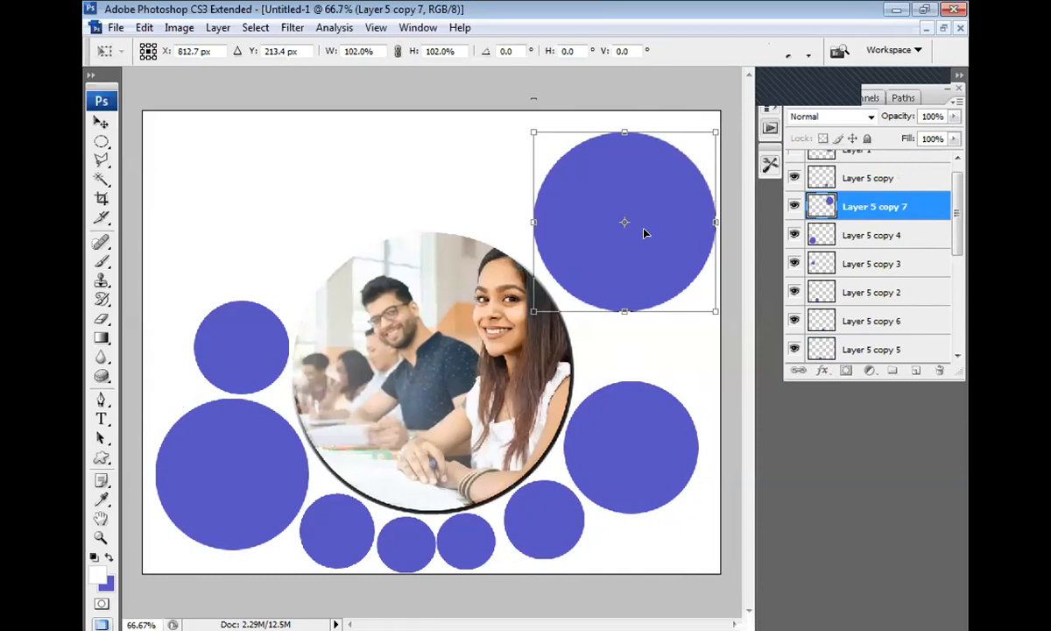
key("Return")
left_click_drag(610, 232, 603, 269)
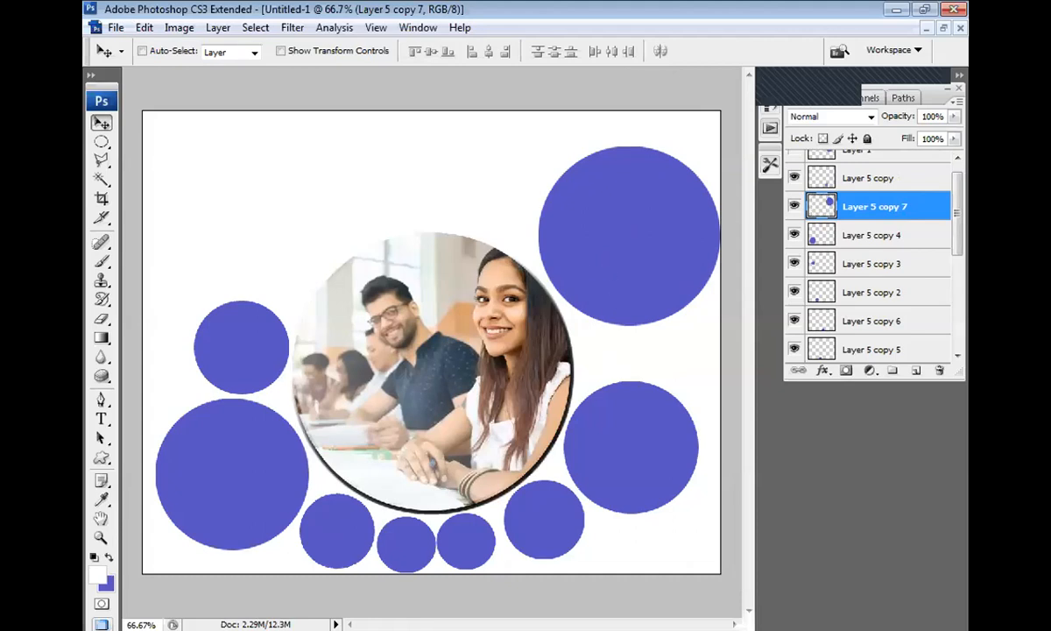
Shrink the upper-right circle to less than half size and place it above the large right-hand circle, beside the photo
key("ctrl+t")
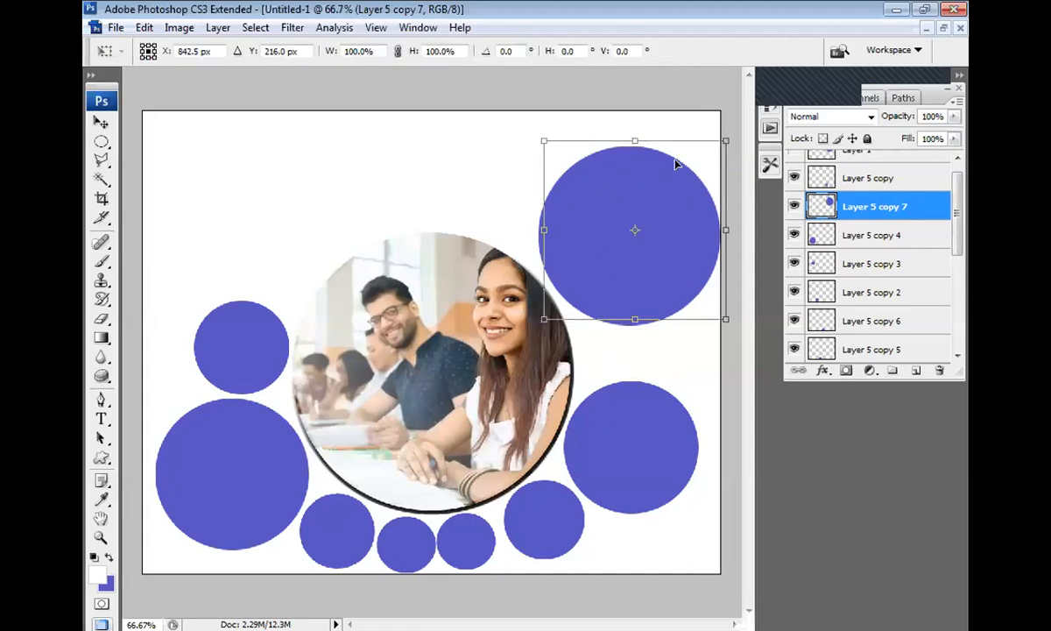
left_click_drag(720, 145, 629, 226)
left_click_drag(596, 286, 635, 366)
key("Return")
key("Up")
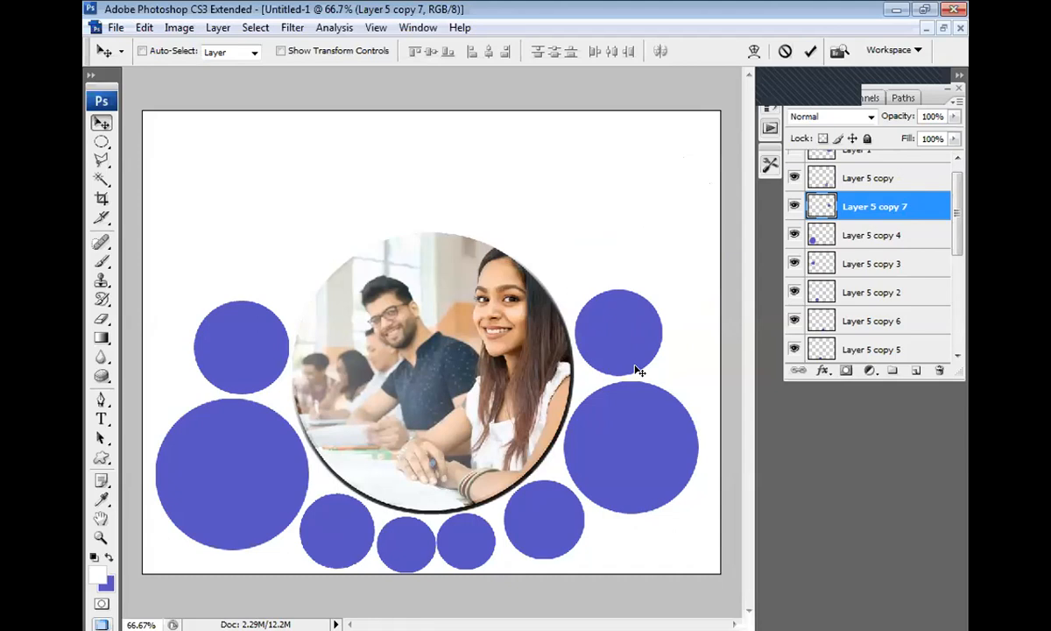
key("ctrl+t")
left_click_drag(663, 289, 645, 302)
key("Return")
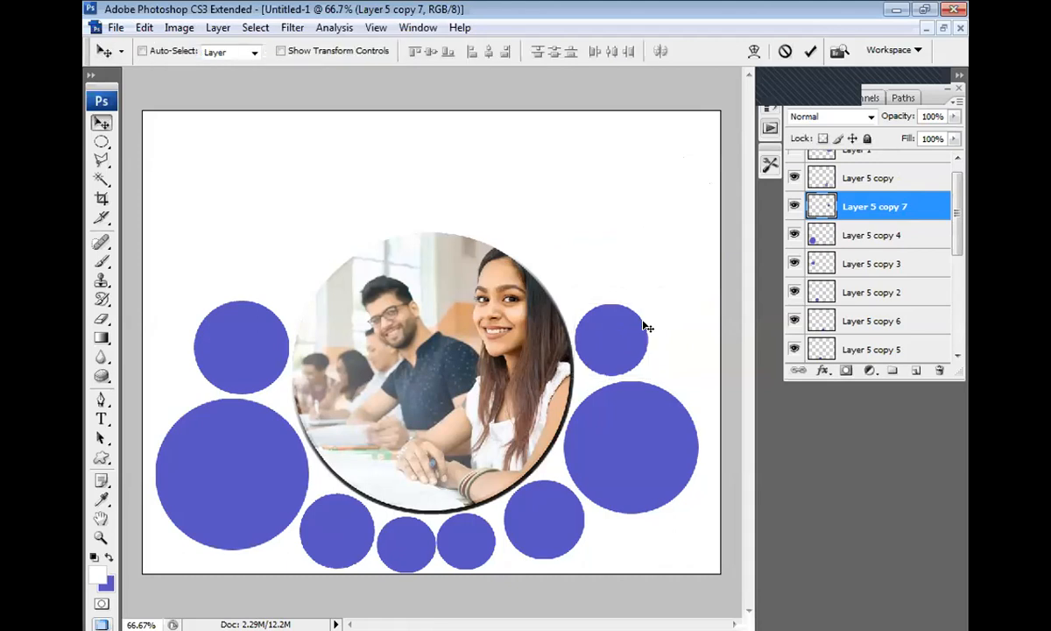
Duplicate the small right-hand circle, scale the copy to about 154% and place it above and to the right of the original
key("ctrl+j")
key("shift+Up")
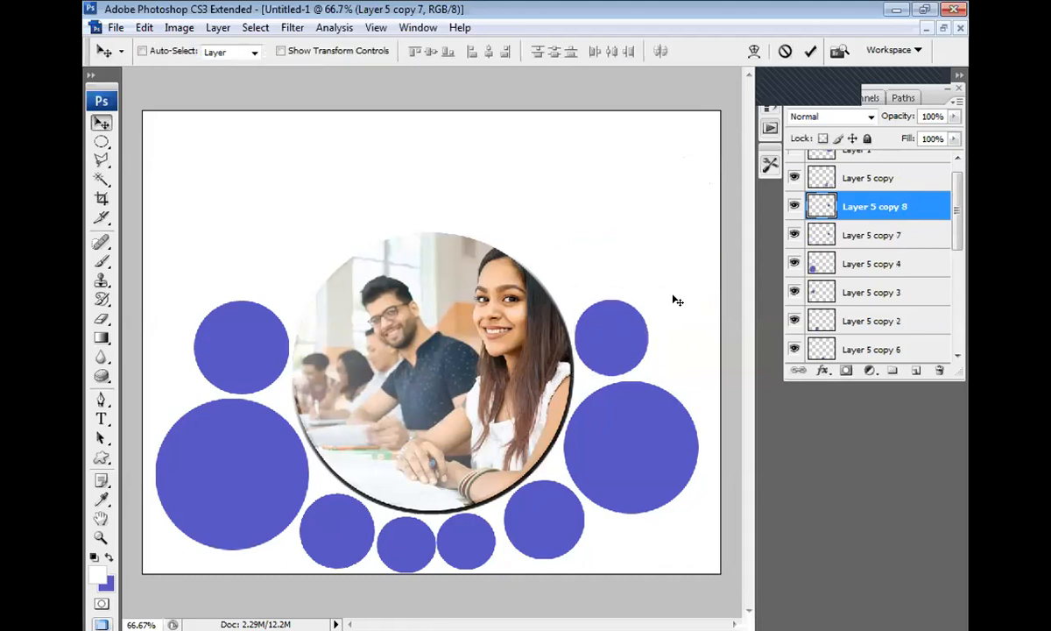
mouse_move(687, 280)
left_mouse_down()
mouse_move(660, 333)
mouse_move(580, 376)
mouse_move(687, 287)
mouse_move(681, 296)
left_mouse_up()
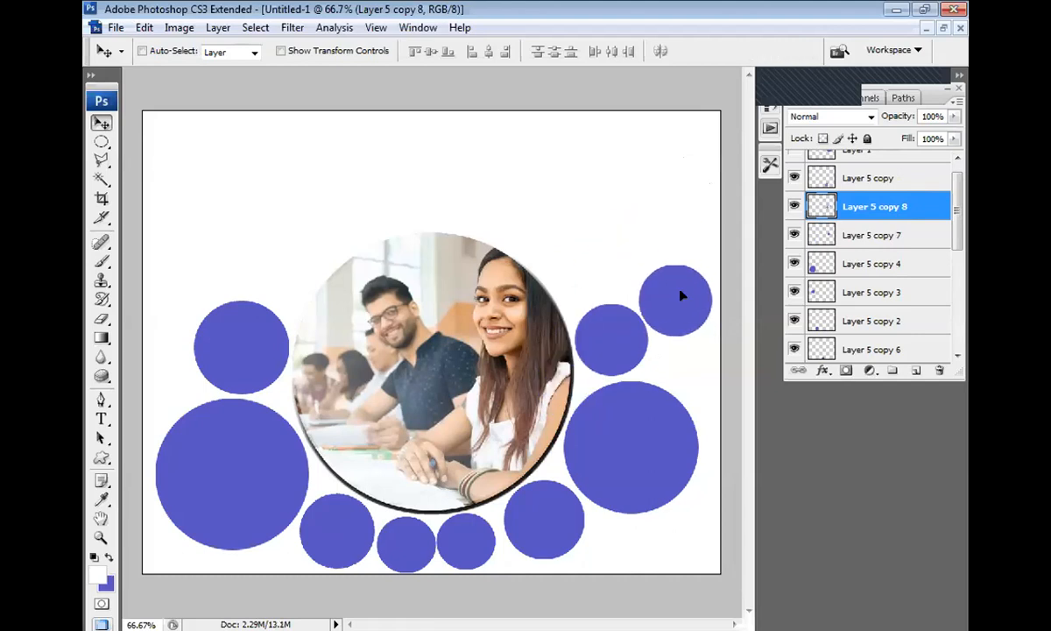
key("ctrl+t")
left_click_drag(637, 262, 594, 222)
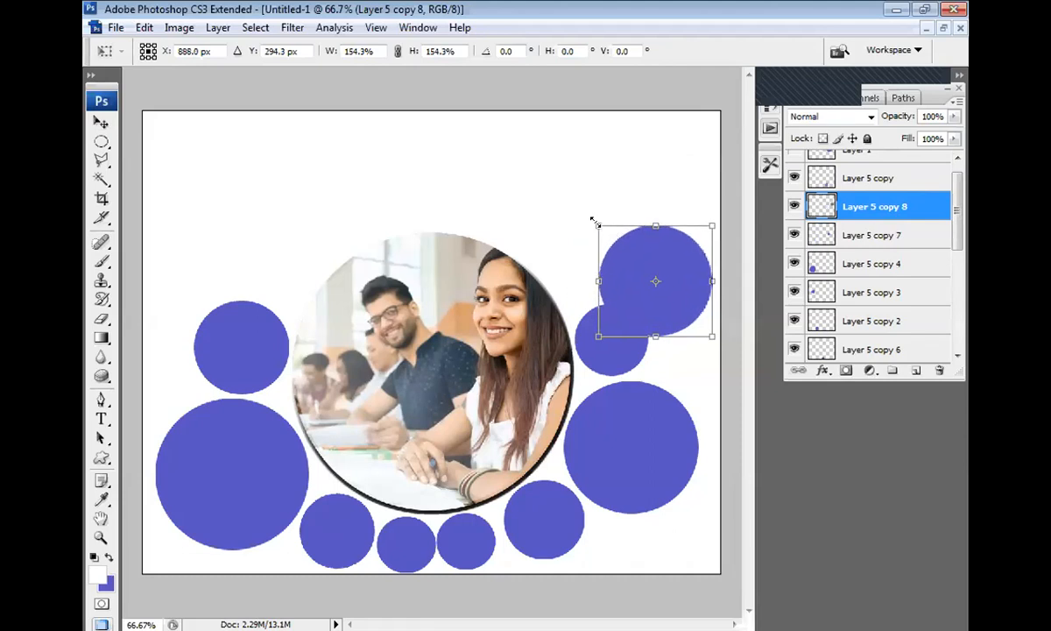
key("Return")
left_click_drag(632, 306, 667, 283)
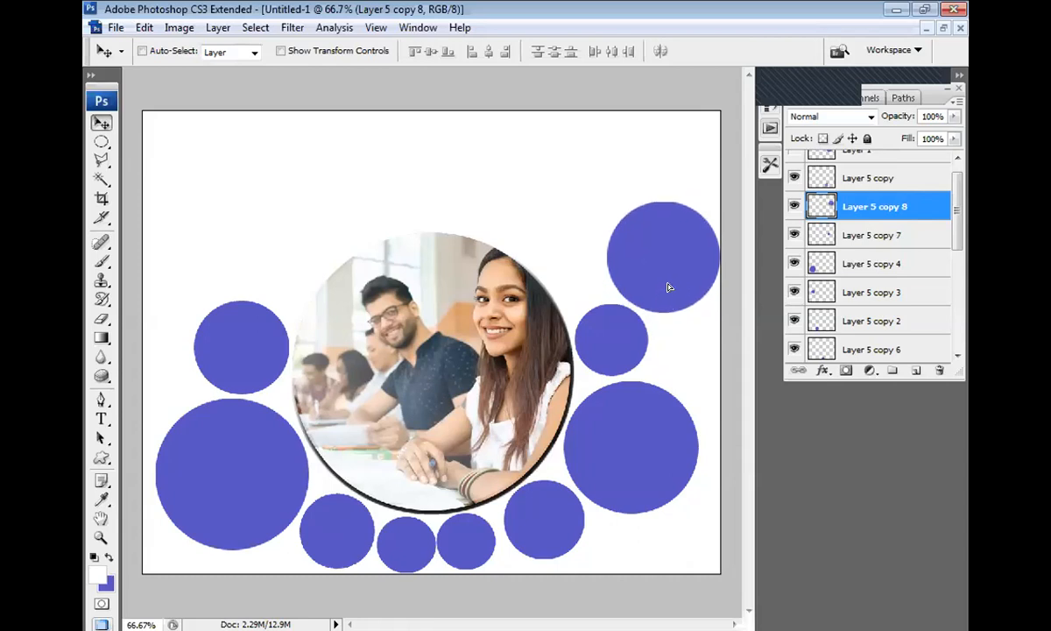
Lower the small Layer 5 copy 7 circle slightly, and shift the Layer 5 copy 8 circle above it down and left
left_click(612, 356, "ctrl")
left_click_drag(613, 357, 611, 366)
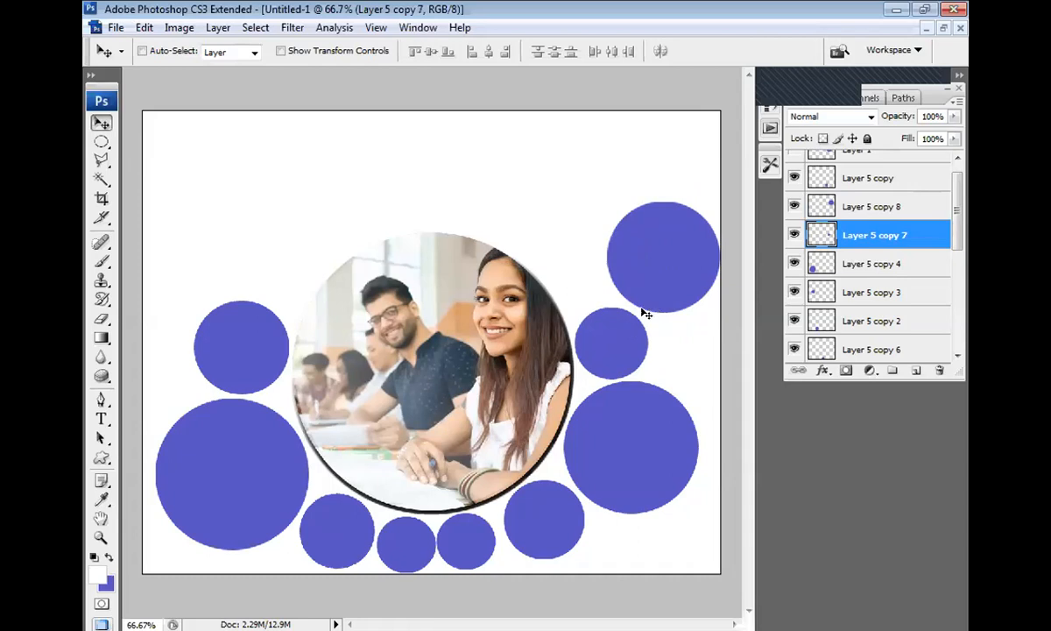
left_click(641, 250, "ctrl")
left_click_drag(640, 253, 643, 259)
key("Down")
key("Down")
key("Down")
key("Left")
key("Left")
key("Left")
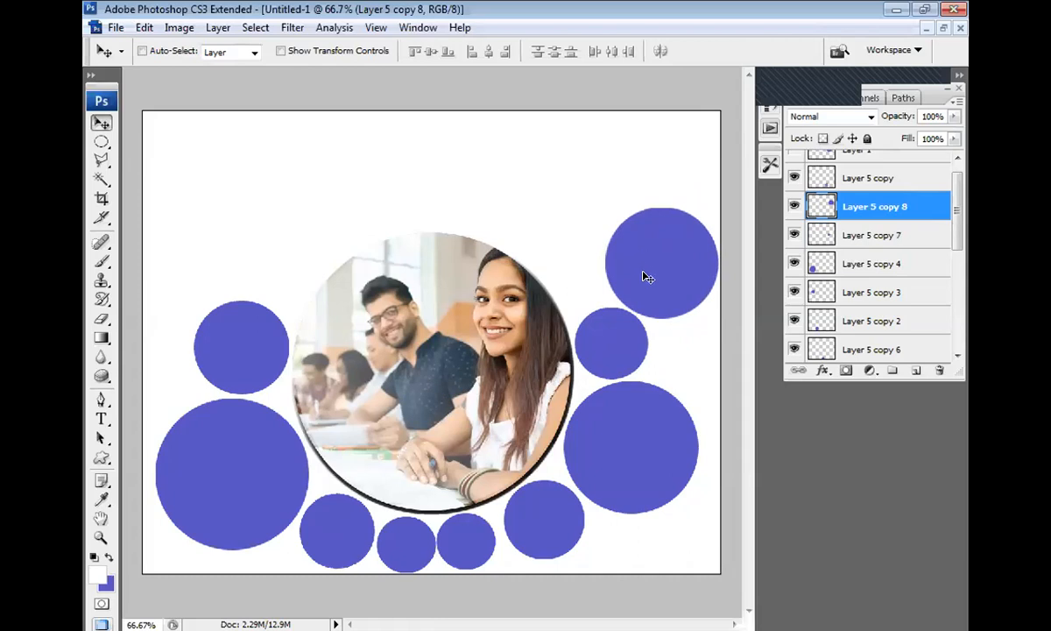
key("Up")
key("Up")
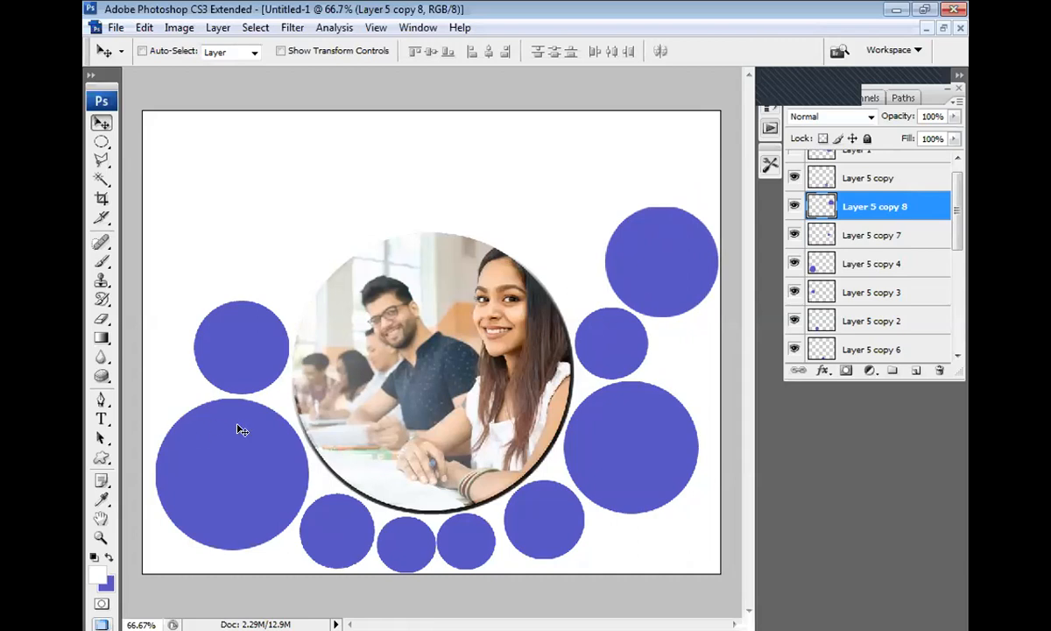
Duplicate the large lower-left circle into the canvas's upper-left area and scale the copy to about 78%
left_click(225, 335, "ctrl")
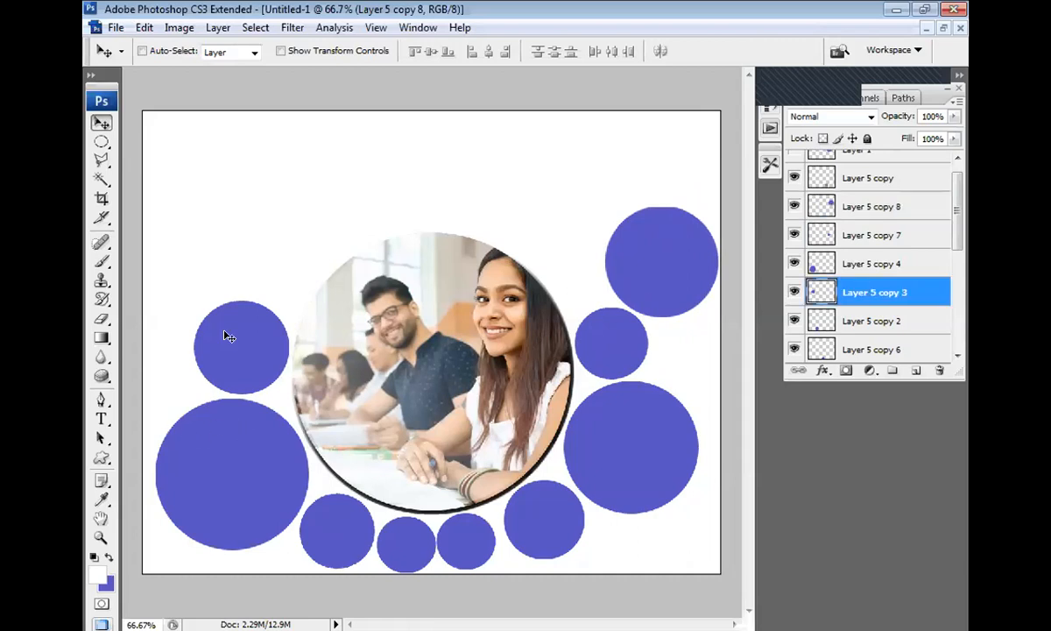
left_click(214, 503, "ctrl")
left_click_drag(220, 432, 210, 183)
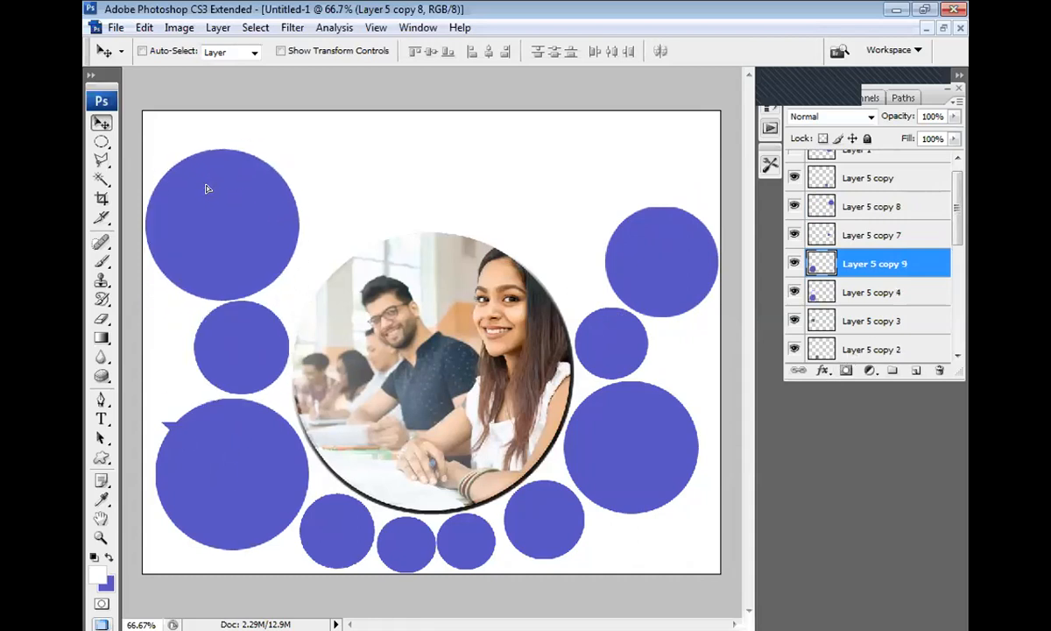
key("ctrl+t")
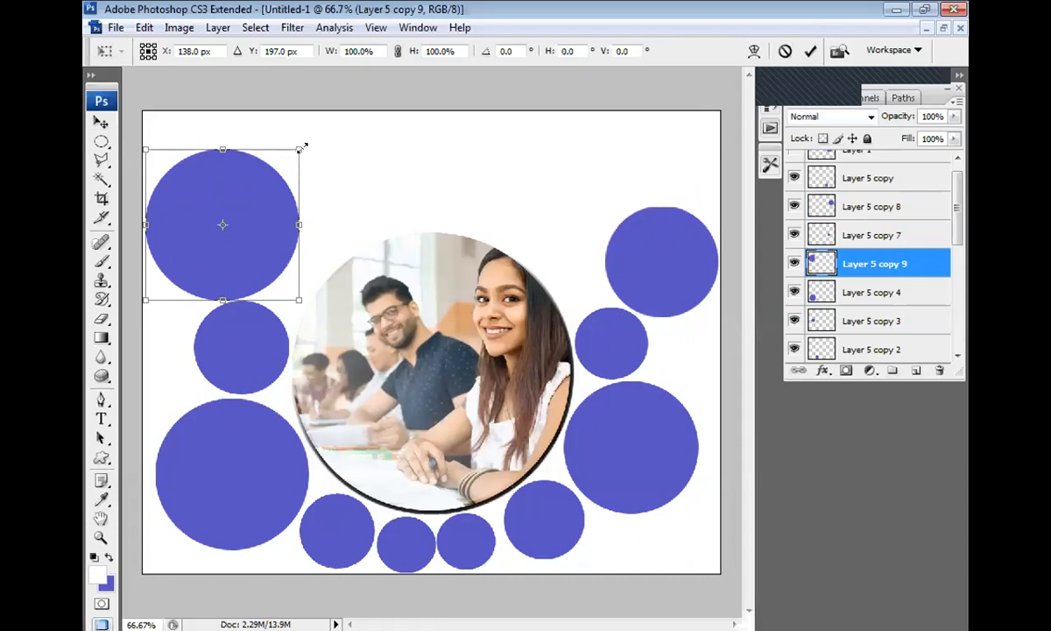
left_click_drag(260, 174, 271, 200)
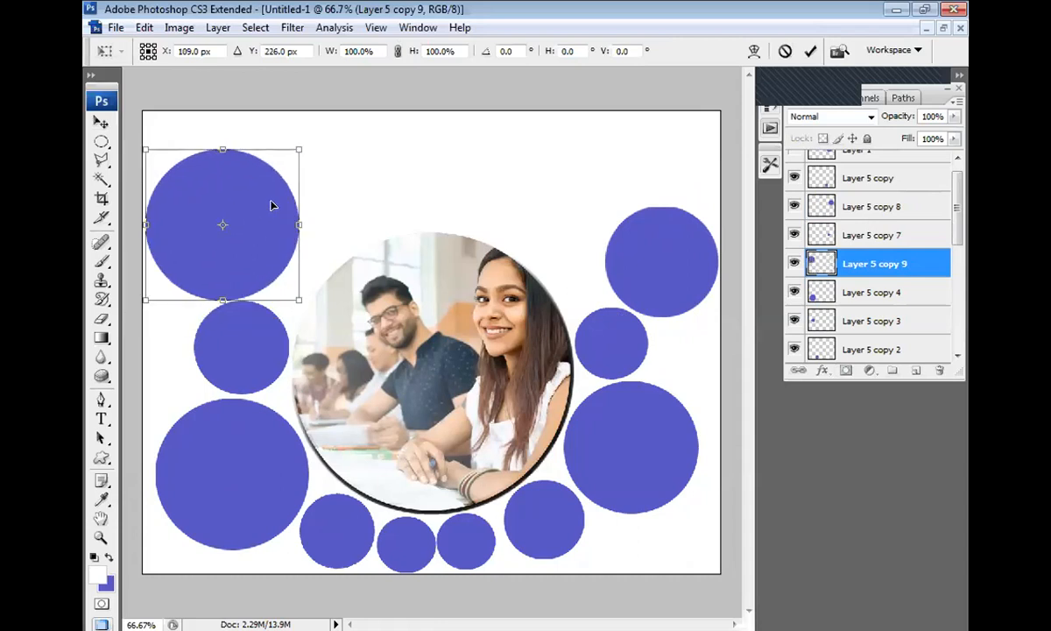
left_click_drag(298, 141, 274, 185)
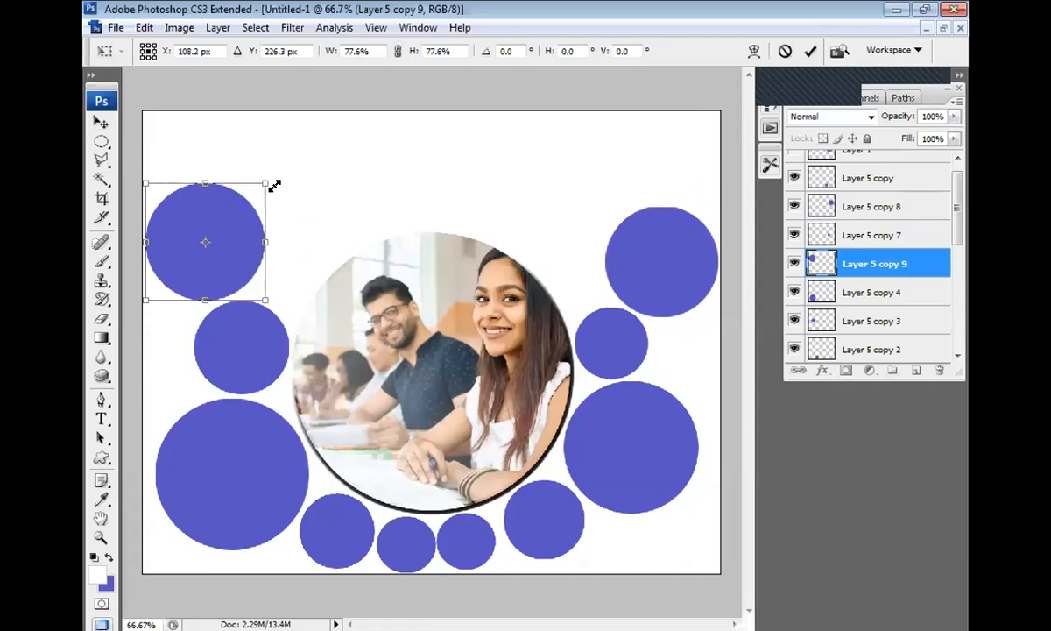
key("Return")
Fine-position the new upper-left circle so it sits just above the Layer 5 copy 3 circle
left_click_drag(187, 242, 196, 260)
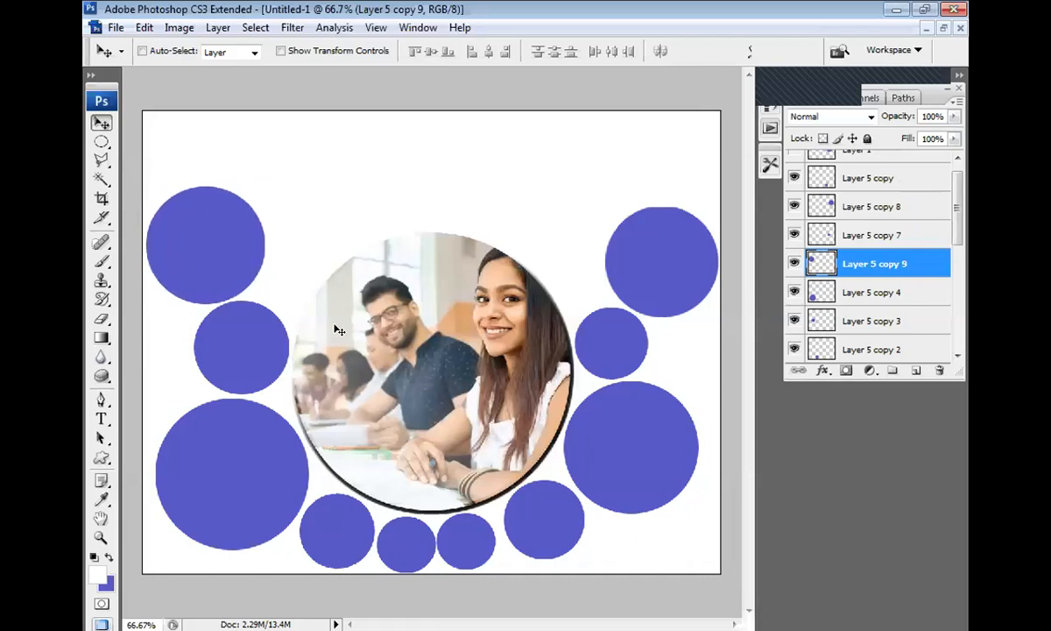
key("Up")
key("Right")
key("Right")
key("Left")
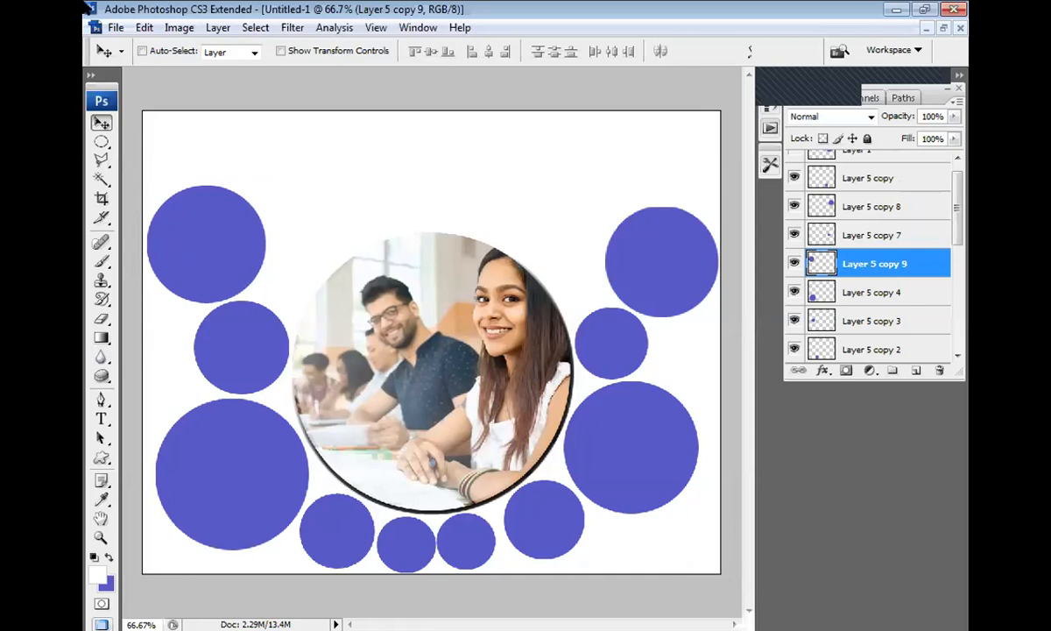
Duplicate the Layer 5 copy 3 circle and place the copy above the photo's upper-left edge, beside the upper-left circle
left_click(248, 346, "ctrl")
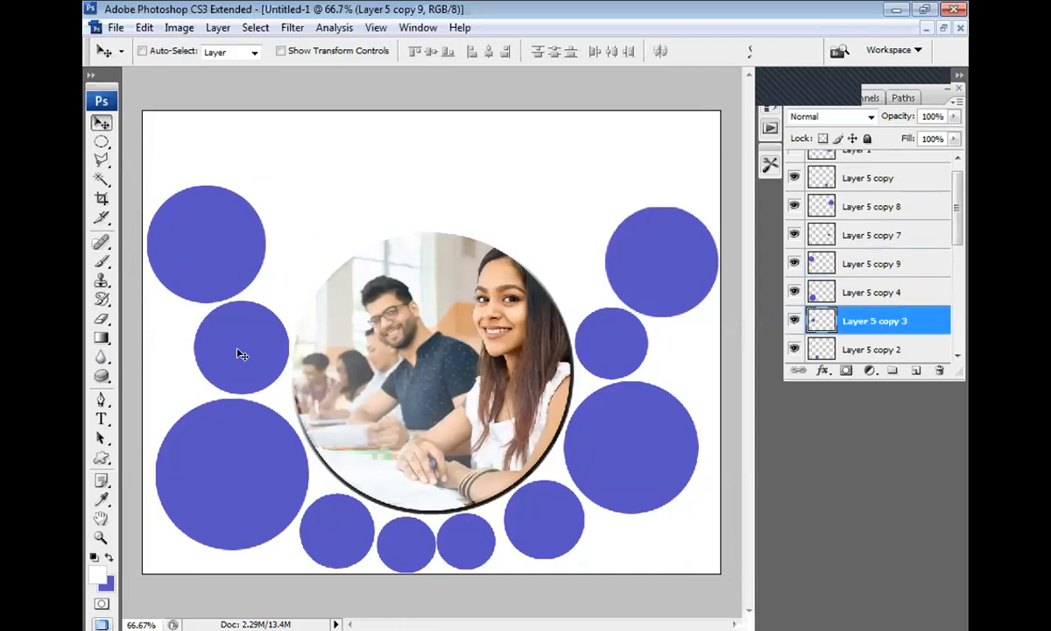
left_click_drag(253, 359, 349, 188)
key("Down")
key("Down")
key("Down")
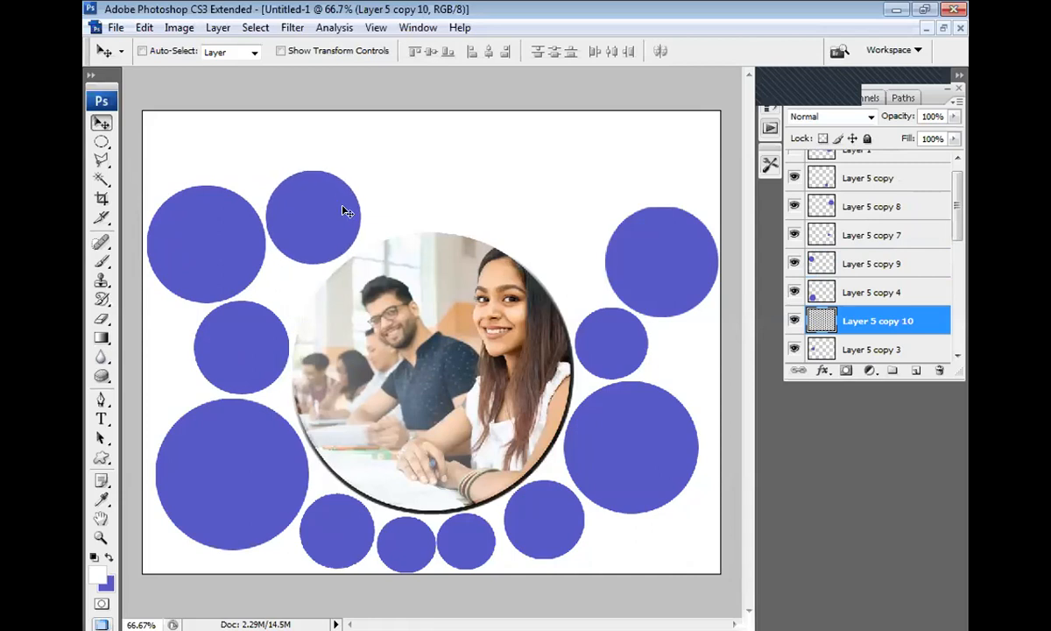
Nudge the Layer 5 copy 10 circle slightly lower beside the upper-left circle
key("Up")
key("Up")
key("Up")
key("Down")
key("Down")
key("Down")
key("Down")
key("Down")
key("Down")
key("Down")
key("Down")
key("Down")
key("Down")
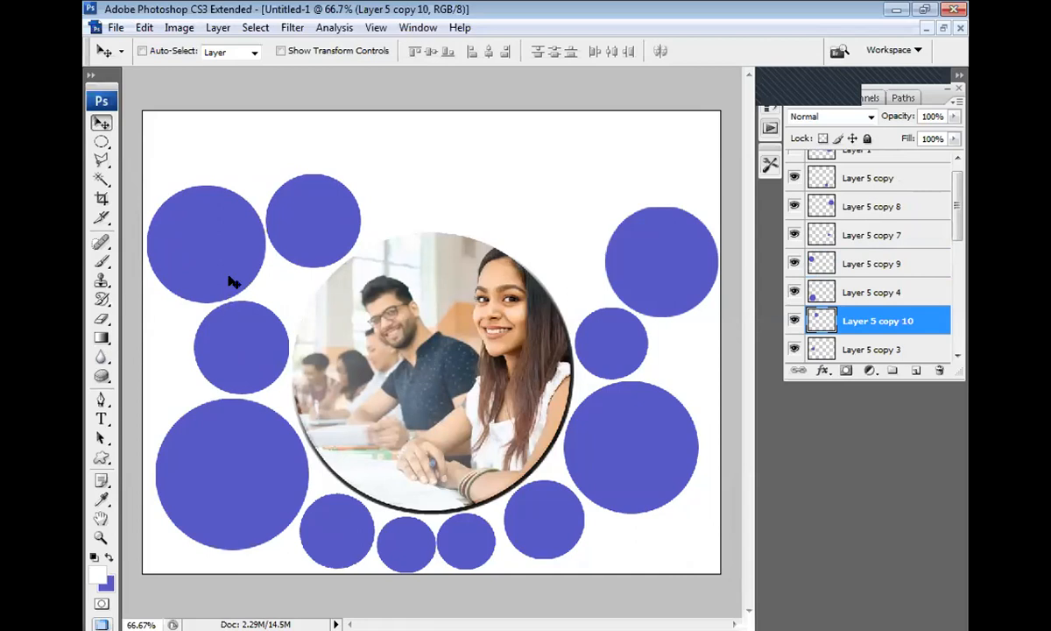
Lower the Layer 5 copy 10 circle toward the photo and scale it to about 86%
key("ctrl+t")
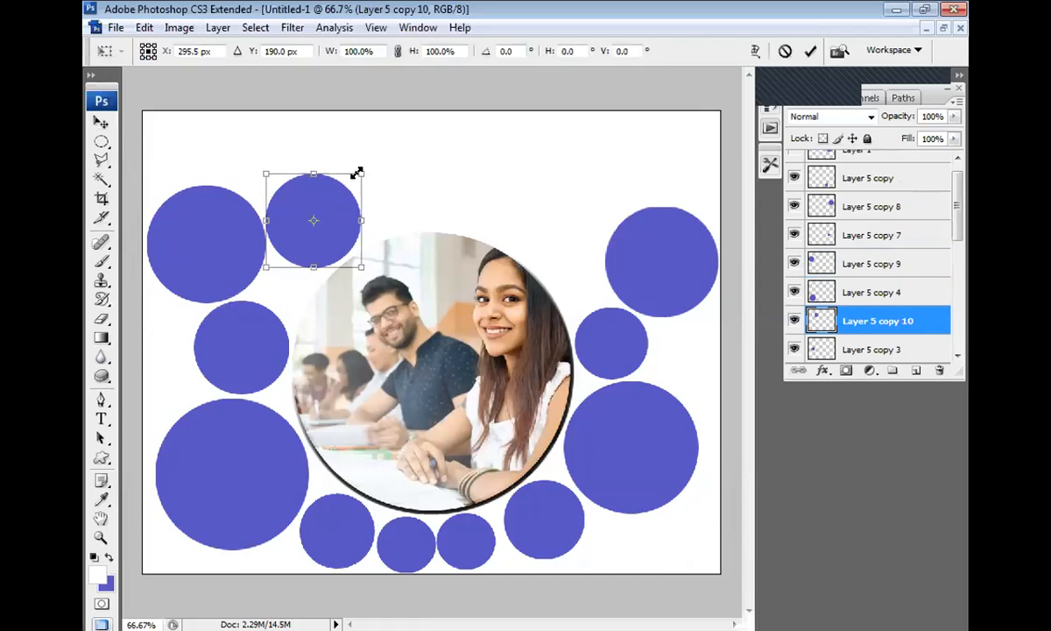
left_click_drag(336, 196, 335, 205)
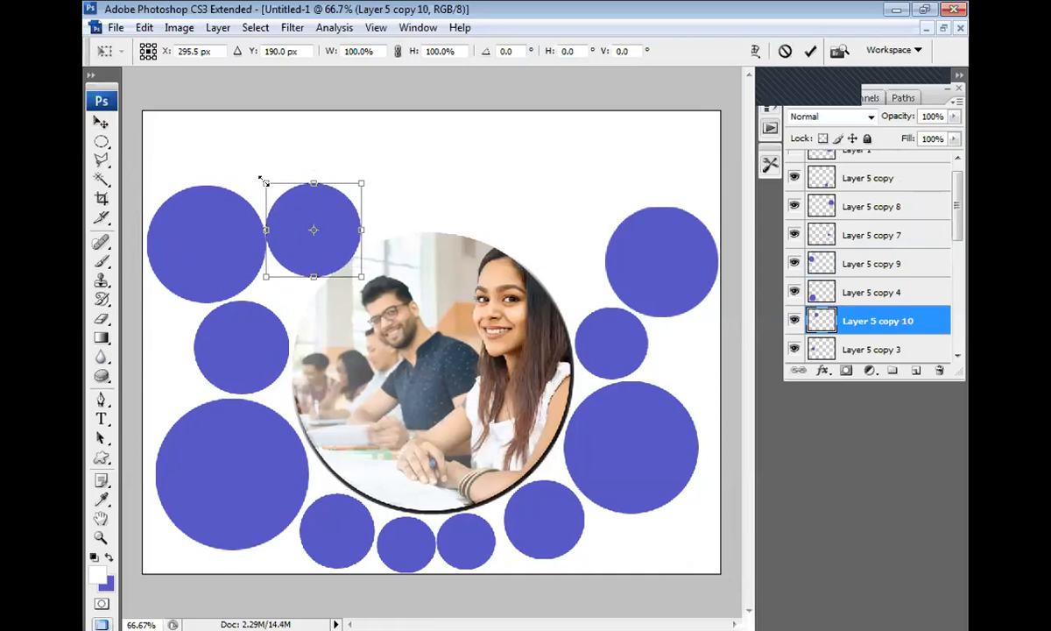
mouse_move(265, 183)
left_mouse_down()
mouse_move(295, 213)
mouse_move(274, 189)
left_mouse_up()
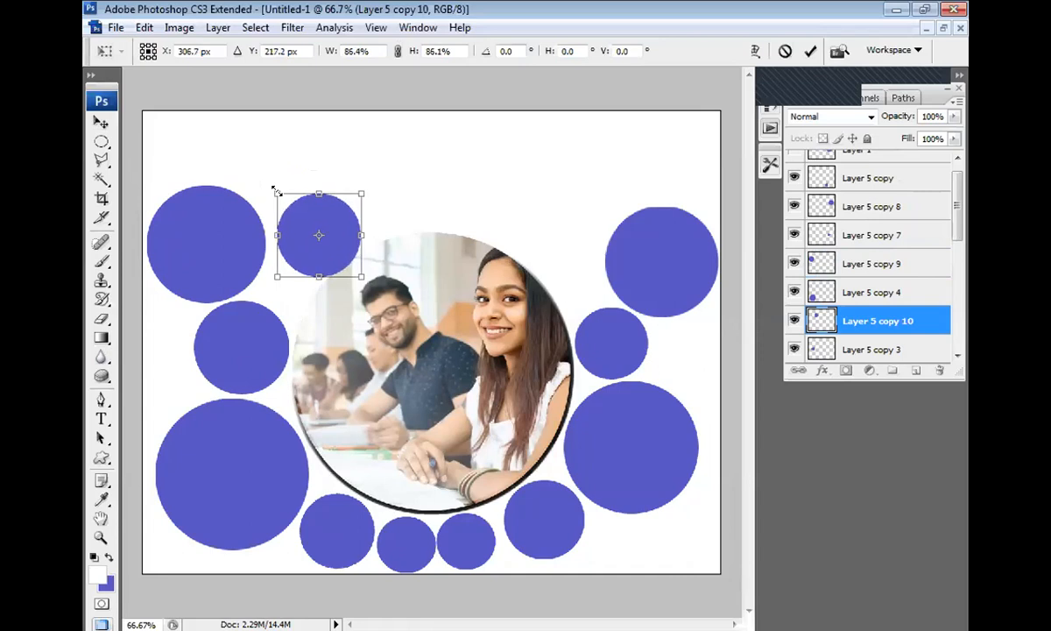
key("Return")
Move the reduced Layer 5 copy 10 circle left and slightly up so it sits between the upper-left circle and the photo
left_click_drag(313, 234, 304, 235)
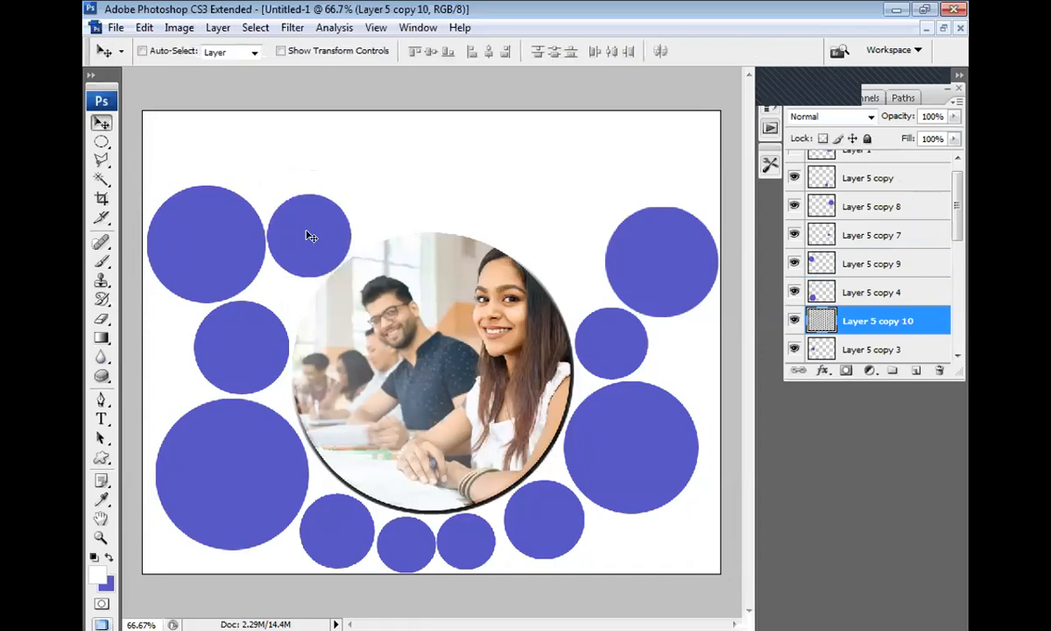
key("Up")
key("Up")
key("Up")
key("Right")
key("Right")
key("Right")
key("Up")
key("Up")
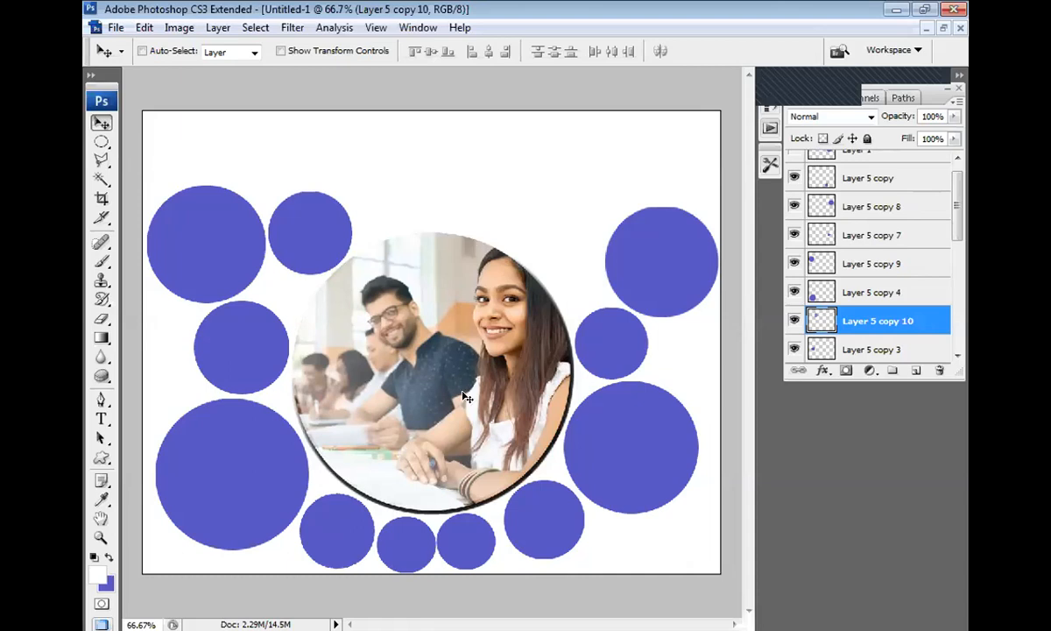
Try to open another image file from disk
key("ctrl+o")
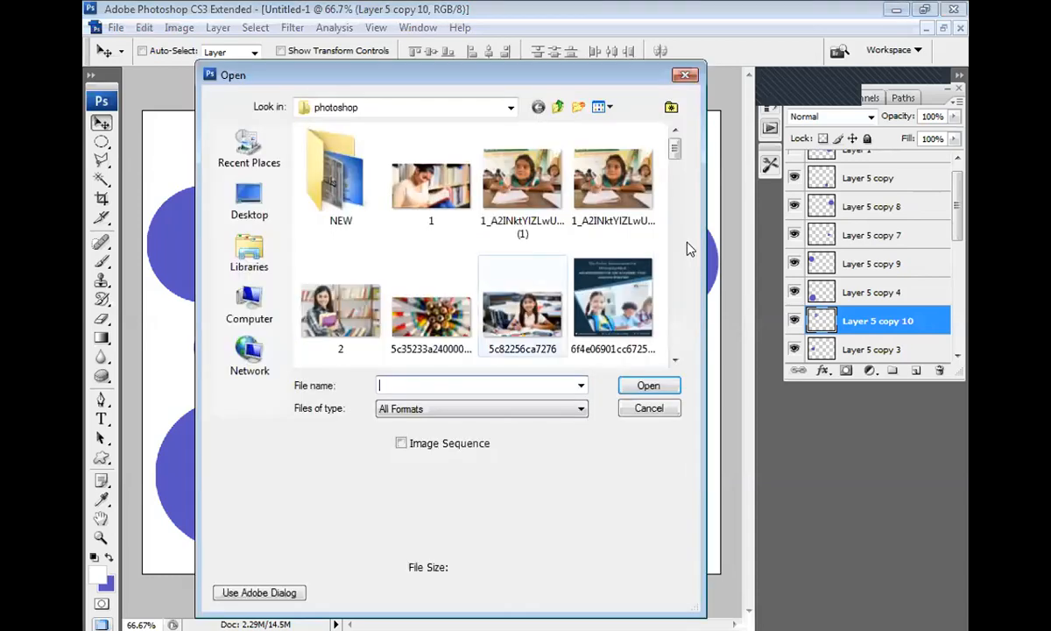
left_click(364, 111)
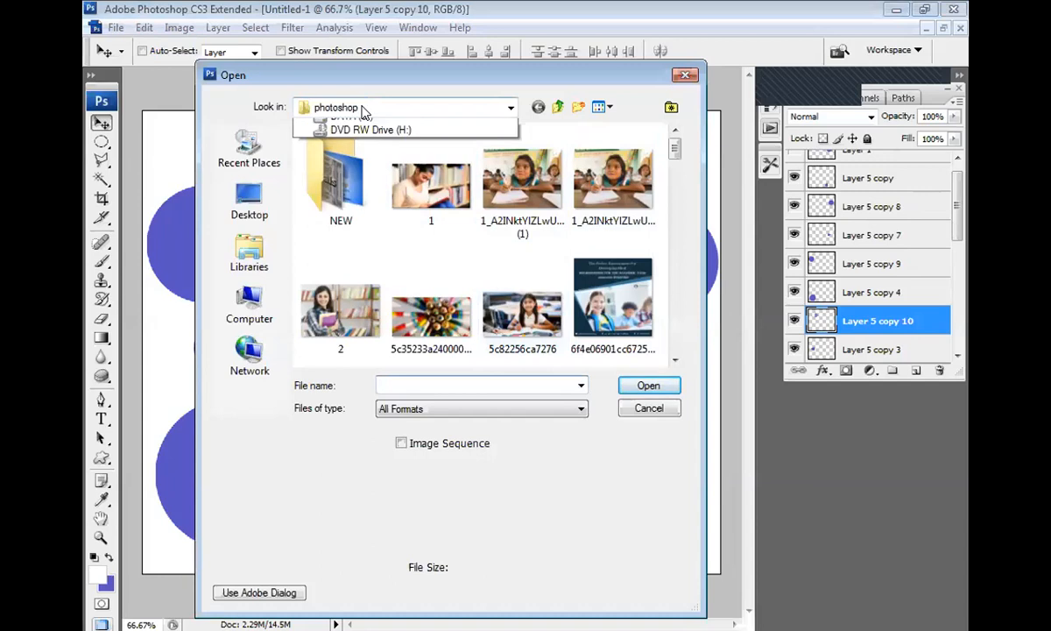
left_click(363, 118)
left_click(649, 409)
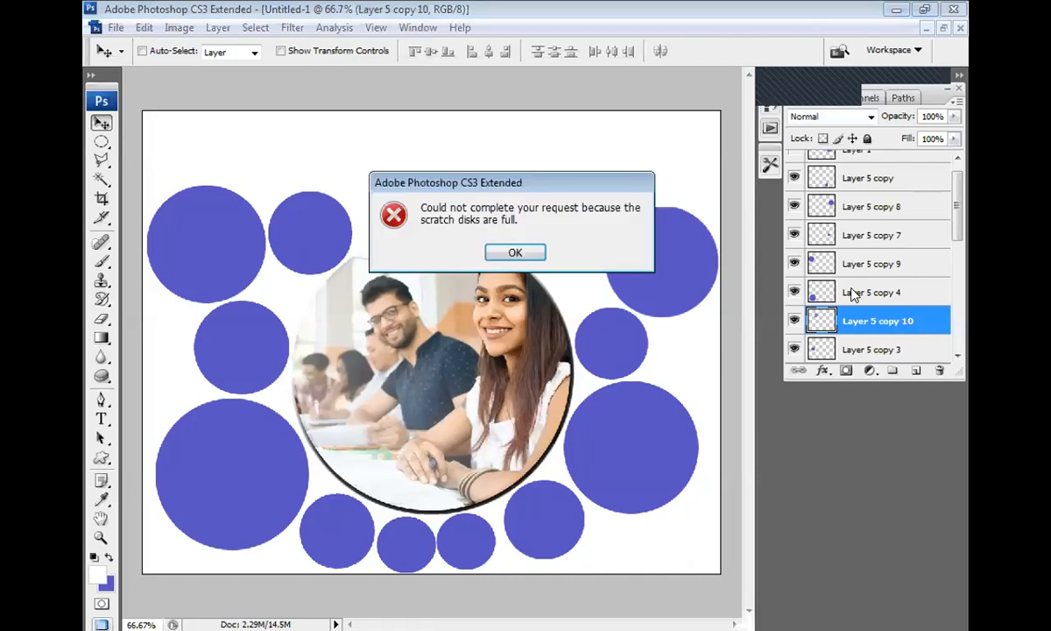
left_click(518, 252)
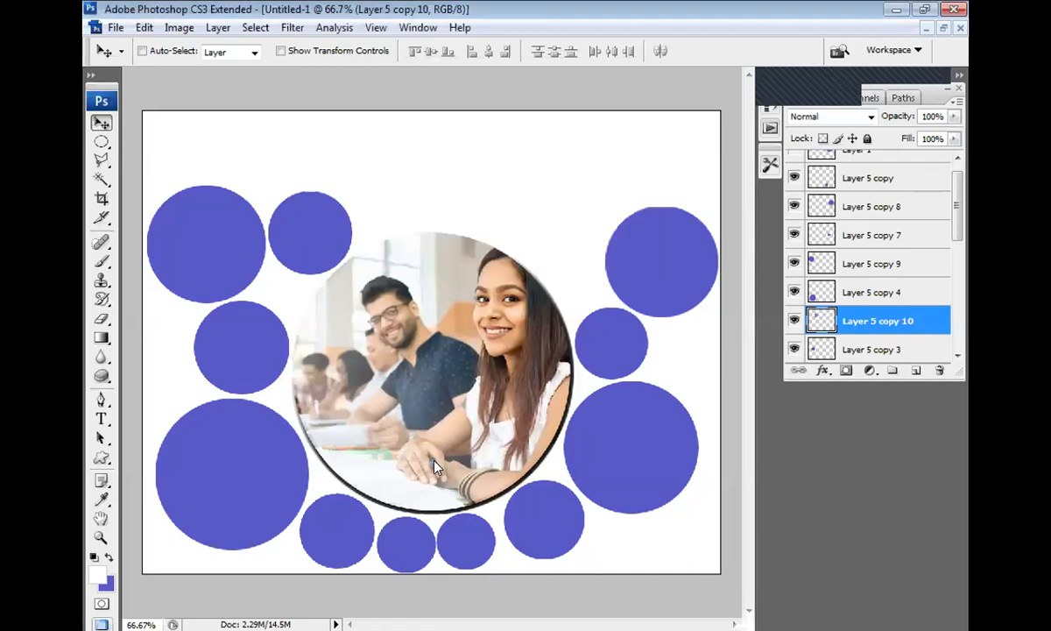
Save the document as ass in Photoshop format in the photoshop folder, with Maximize compatibility enabled
key("ctrl+s")
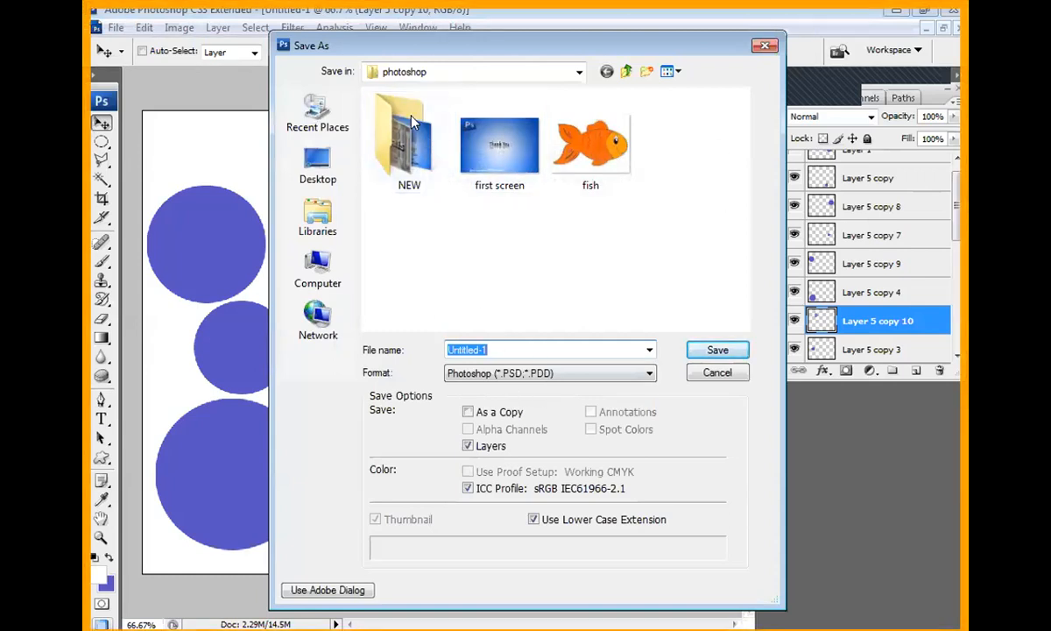
left_click(522, 278)
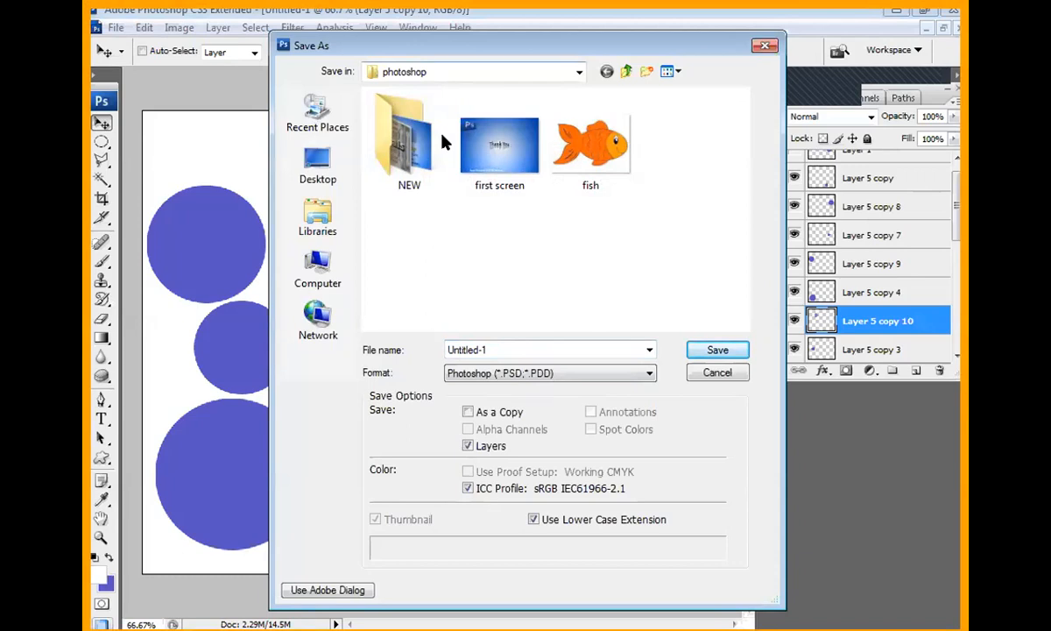
left_click(557, 348)
left_click(559, 348)
double_click(539, 347)
left_click_drag(539, 347, 413, 356)
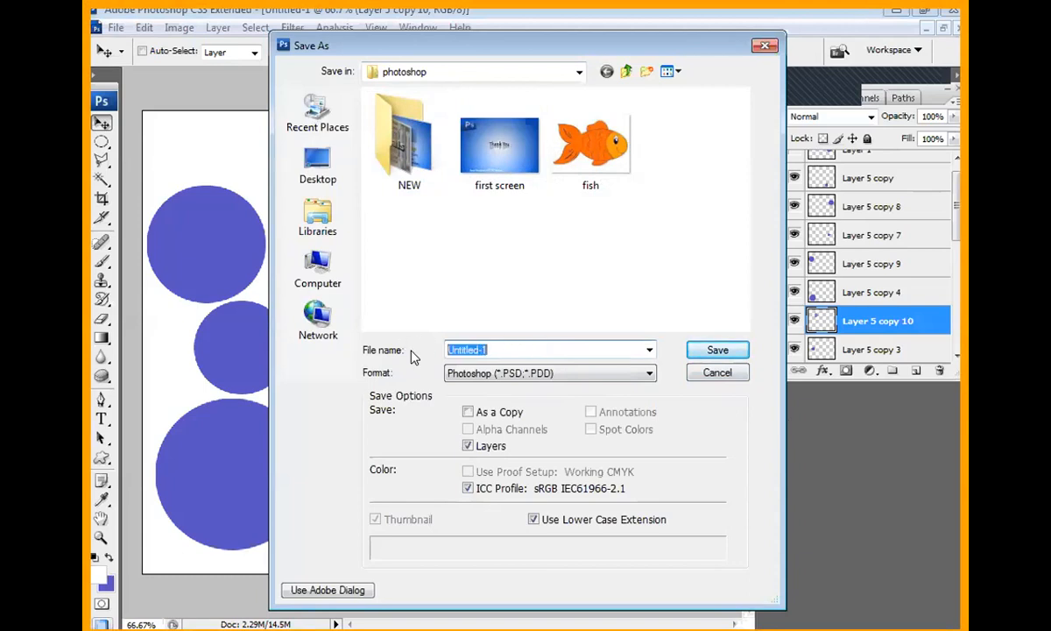
type("ass")
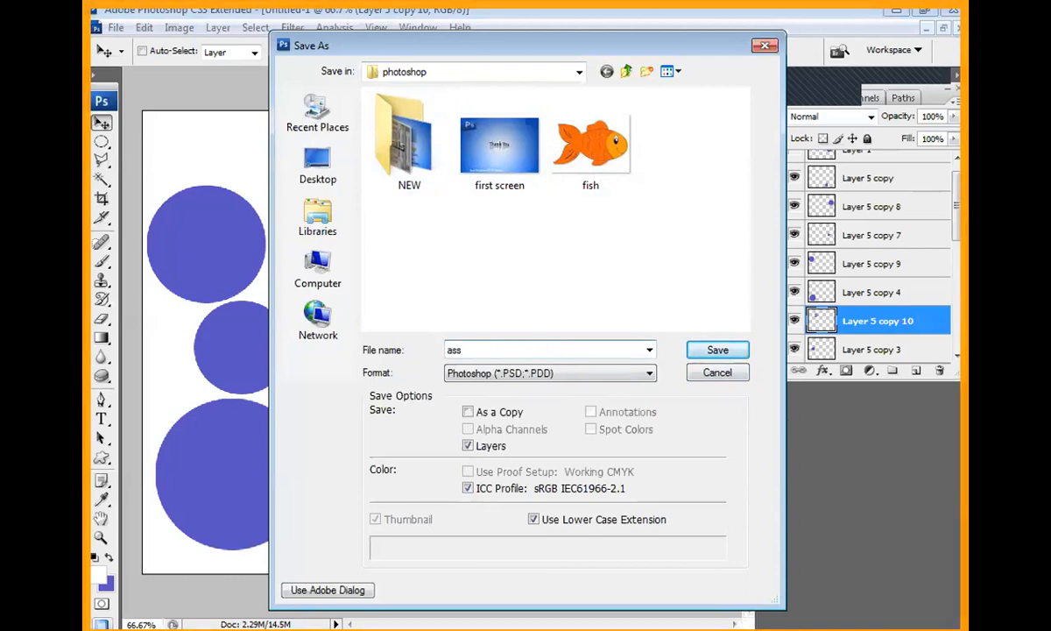
key("Return")
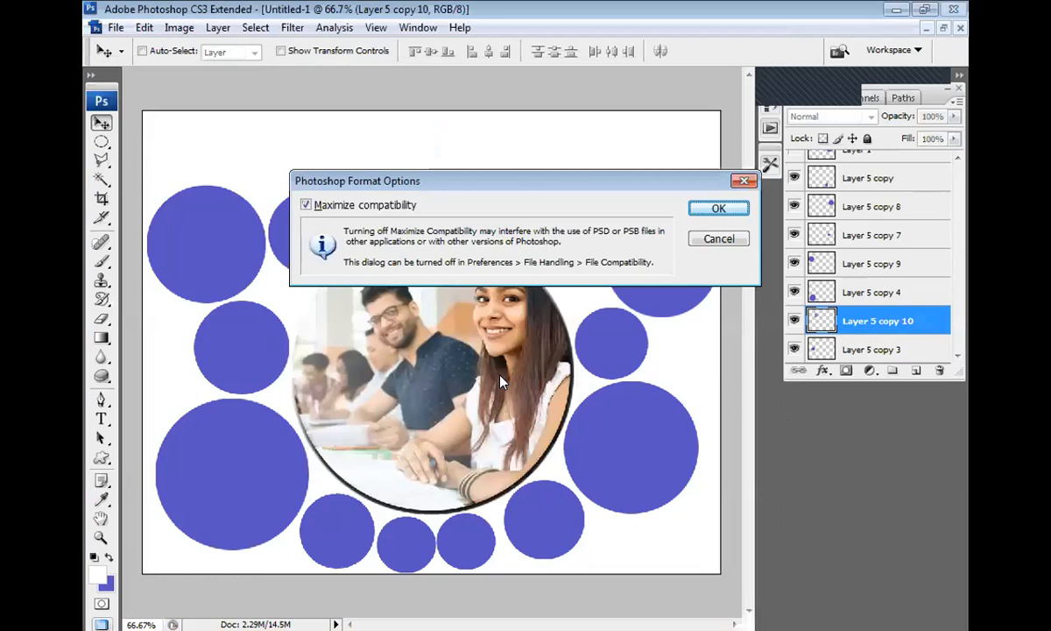
key("Return")
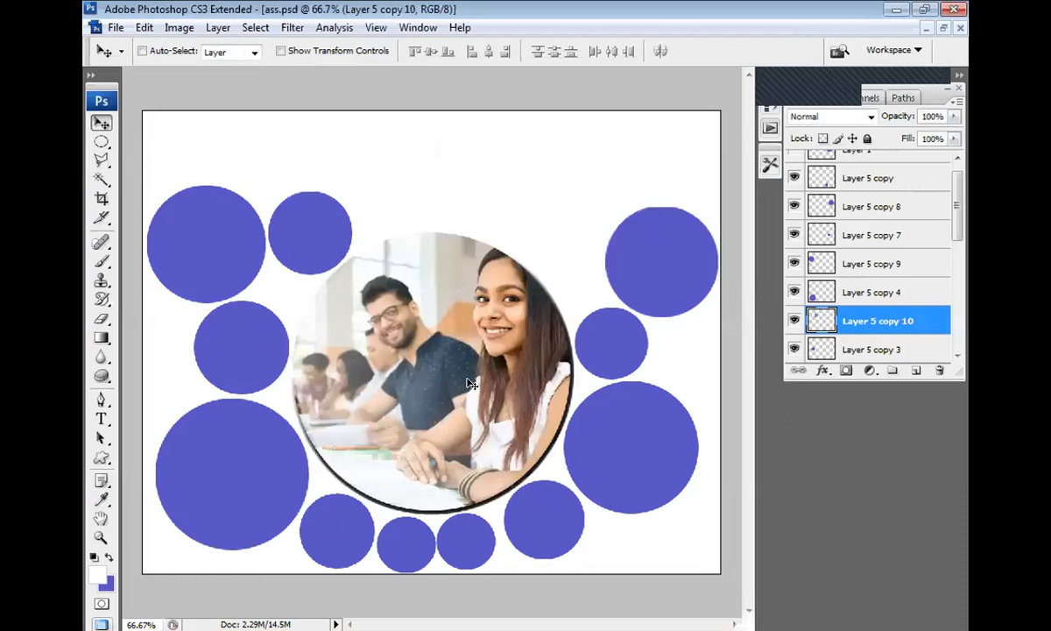
Open the birthday collage JPG and examine its arrangement of circular photos with the interface panels hidden
key("ctrl+o")
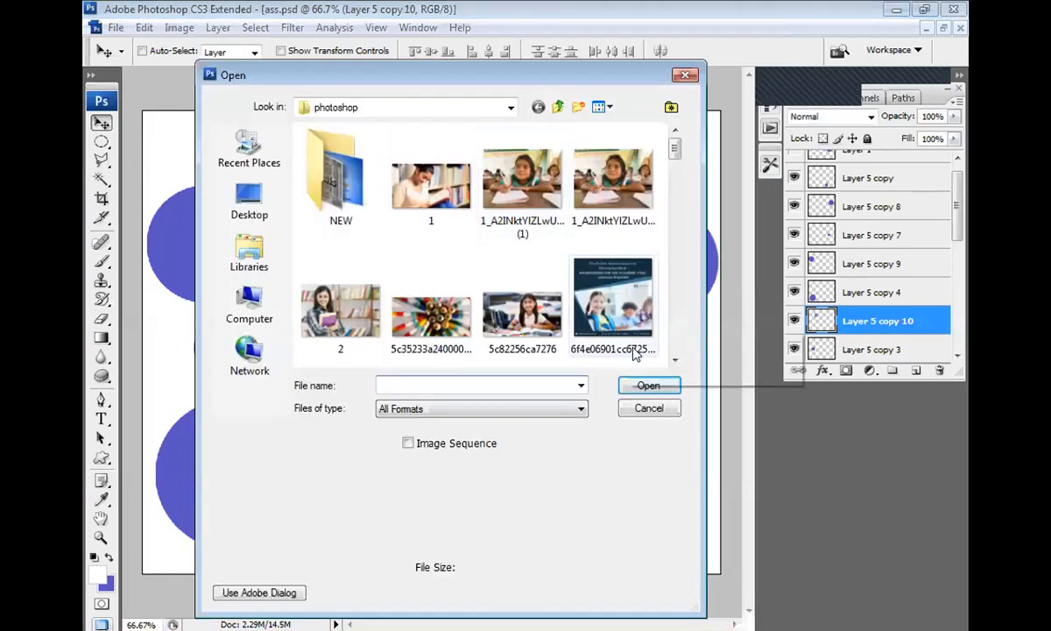
left_click(647, 409)
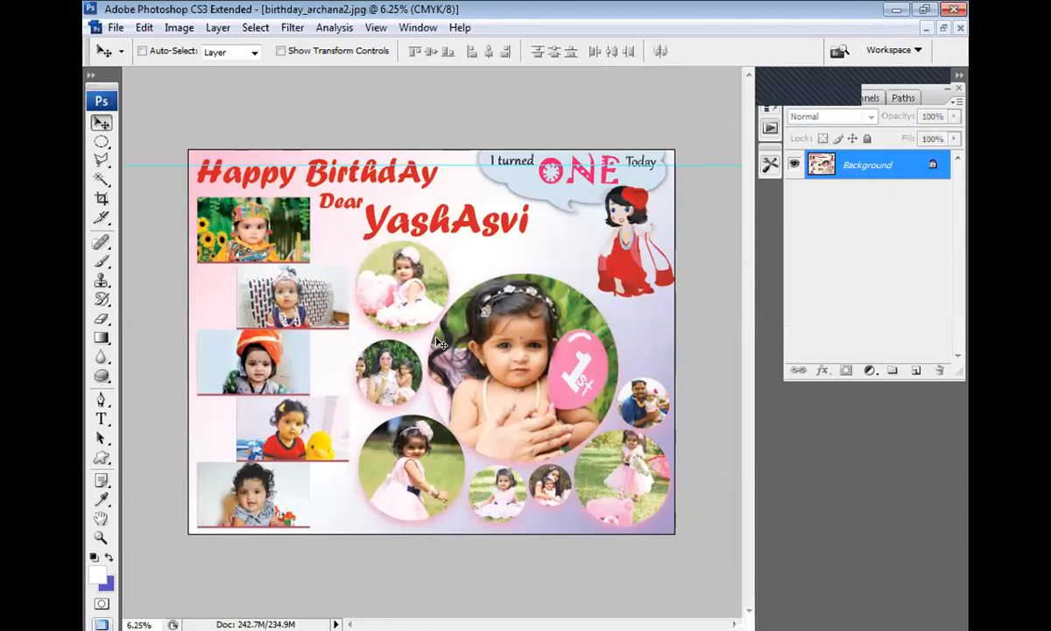
key("ctrl+plus")
key("ctrl+minus")
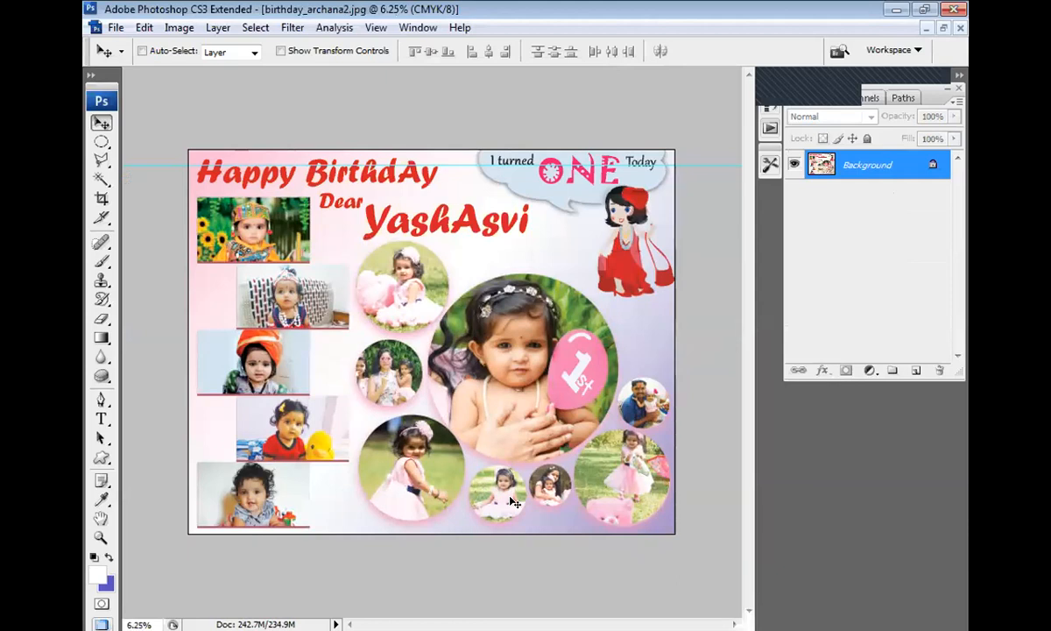
key("ctrl+plus")
key("ctrl+minus")
key("Tab")
key("Tab")
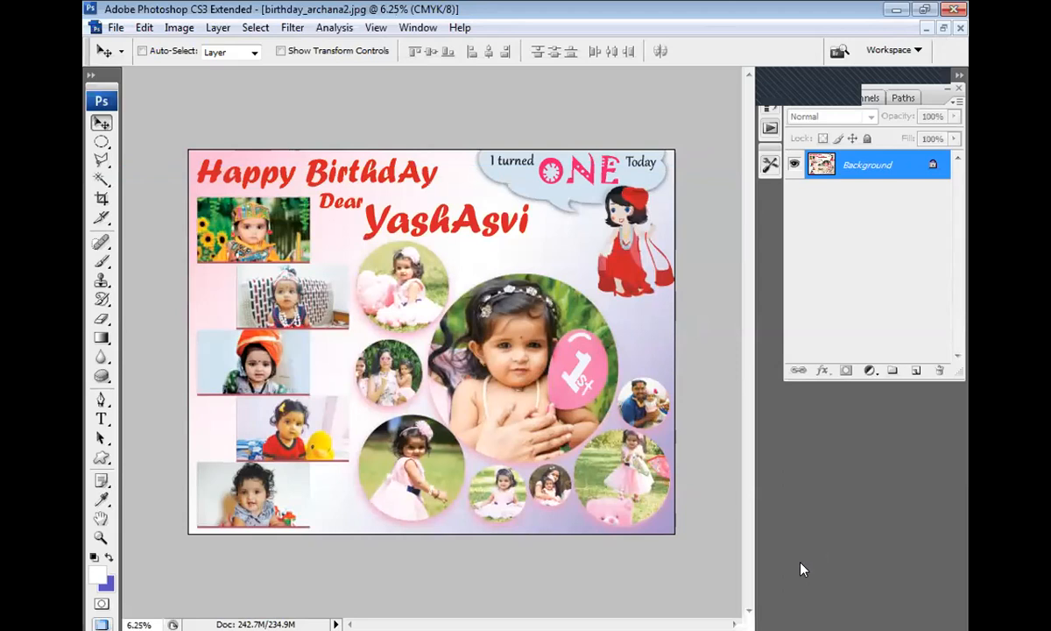
key("Tab")
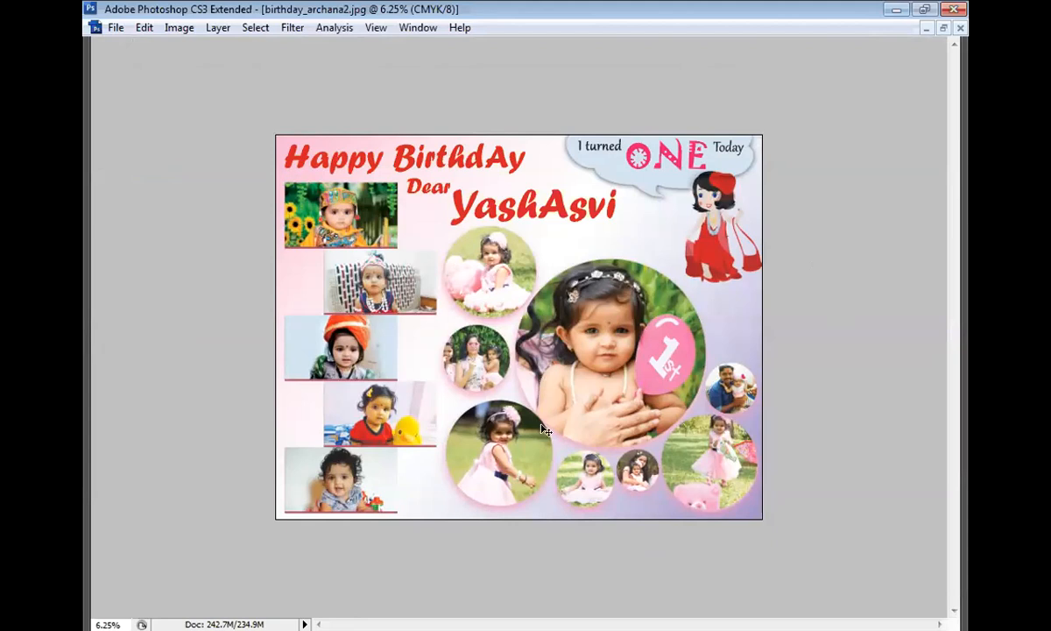
Return to ass.psd with the panels shown and add a new layer directly above the Background layer
key("ctrl+Tab")
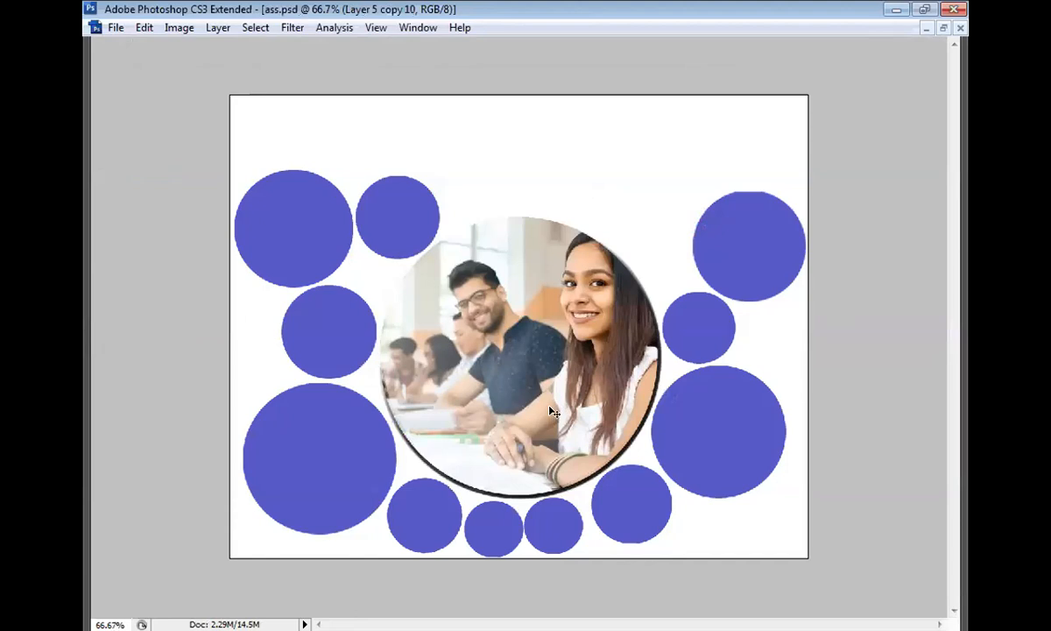
key("Tab")
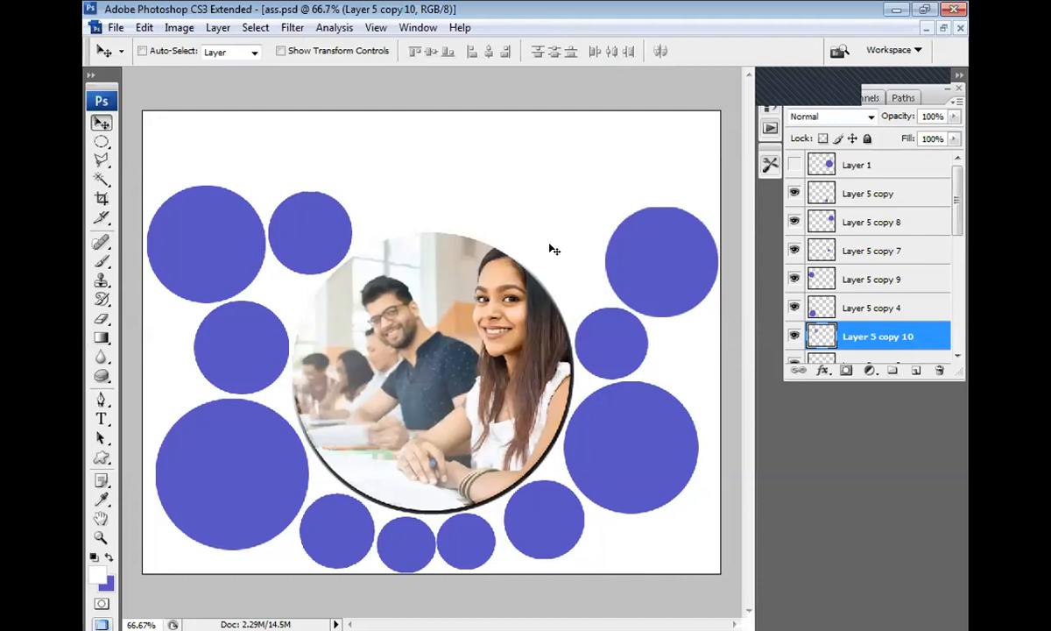
left_click_drag(957, 205, 964, 331)
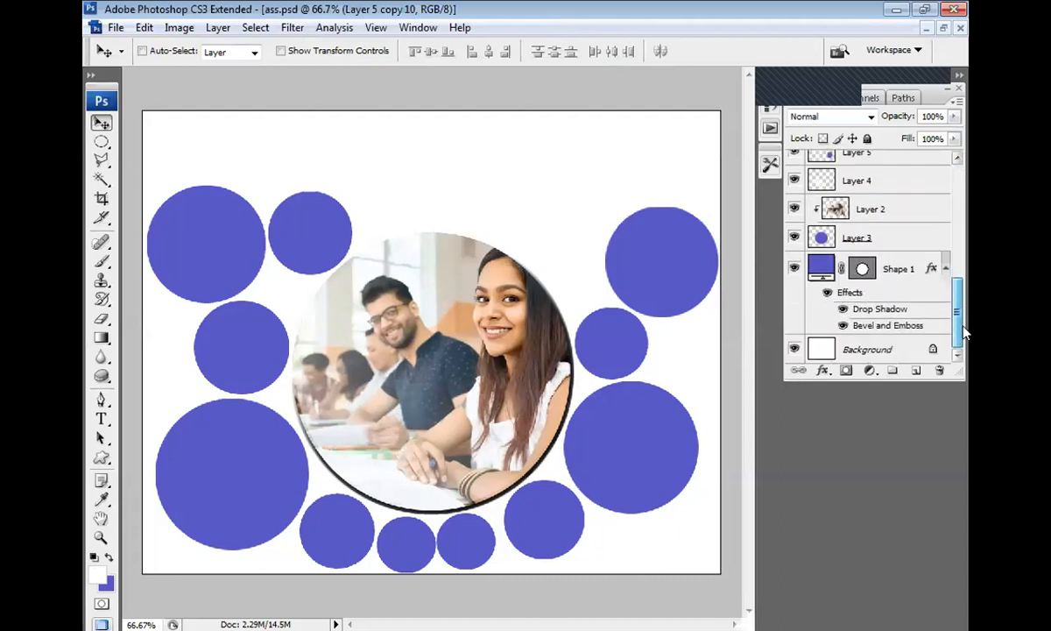
left_click(863, 349)
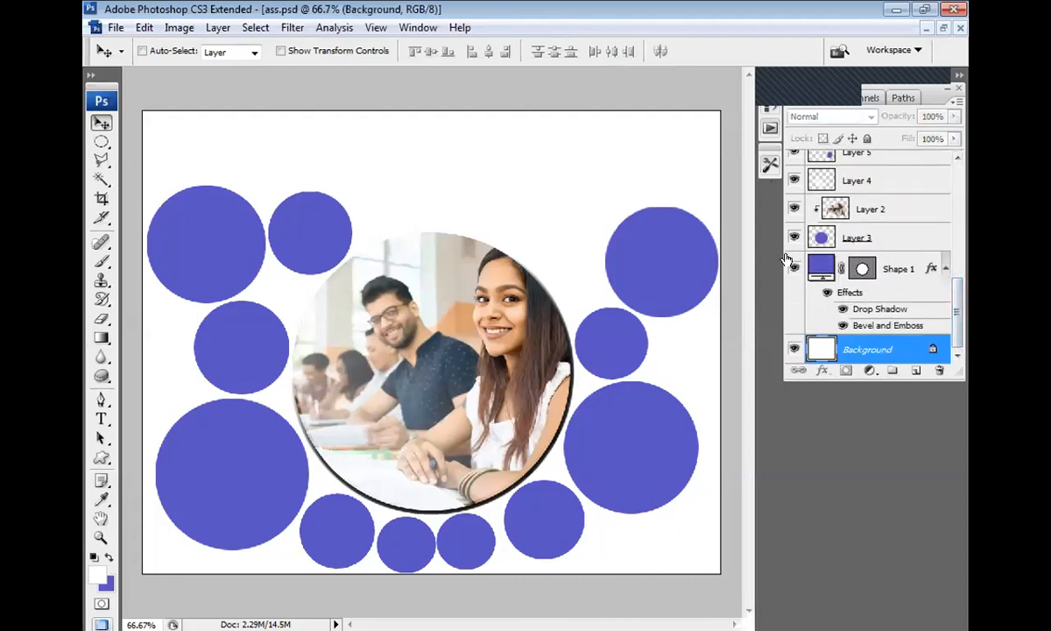
left_click(915, 369)
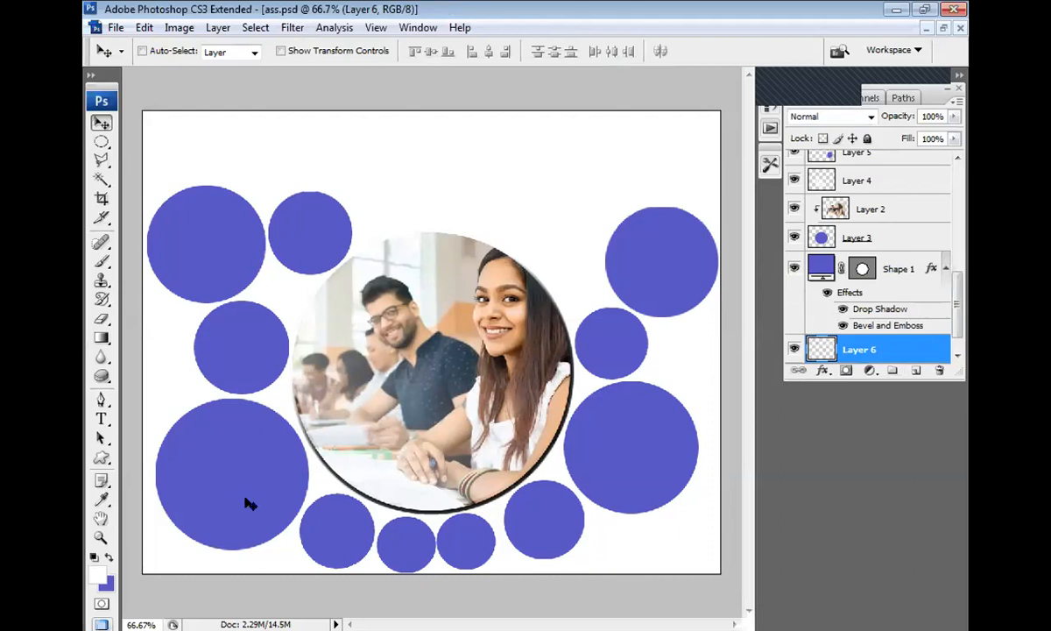
Fill the new layer with a radial Foreground to Background gradient, running from white at the lower right to blue at the upper left
left_click(102, 337)
left_click(158, 55)
left_click(374, 133)
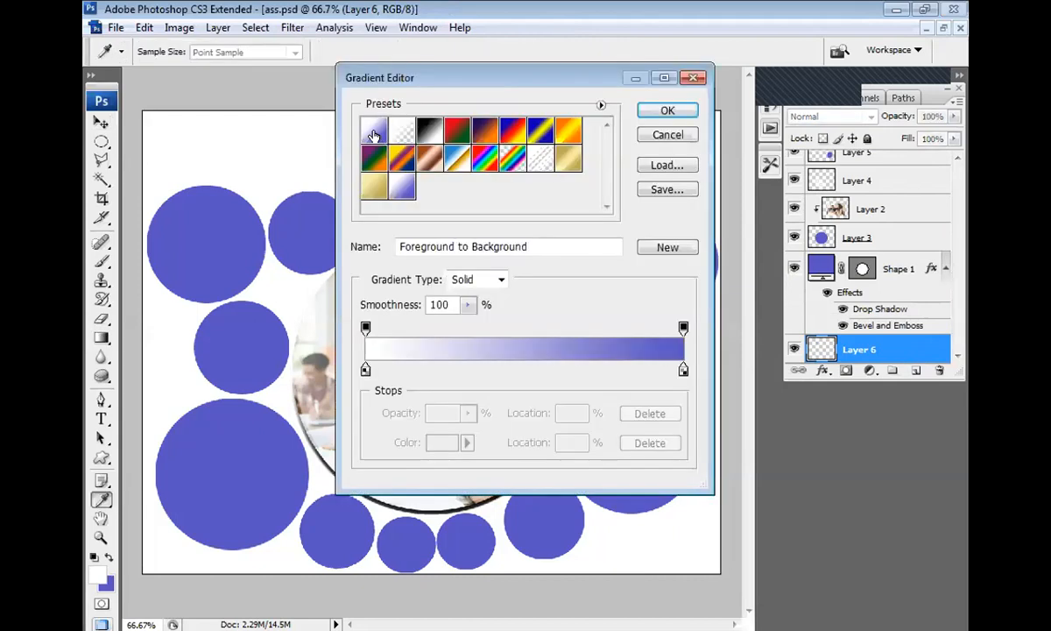
left_click(665, 111)
left_click_drag(565, 522, 320, 251)
key("ctrl+BackSpace")
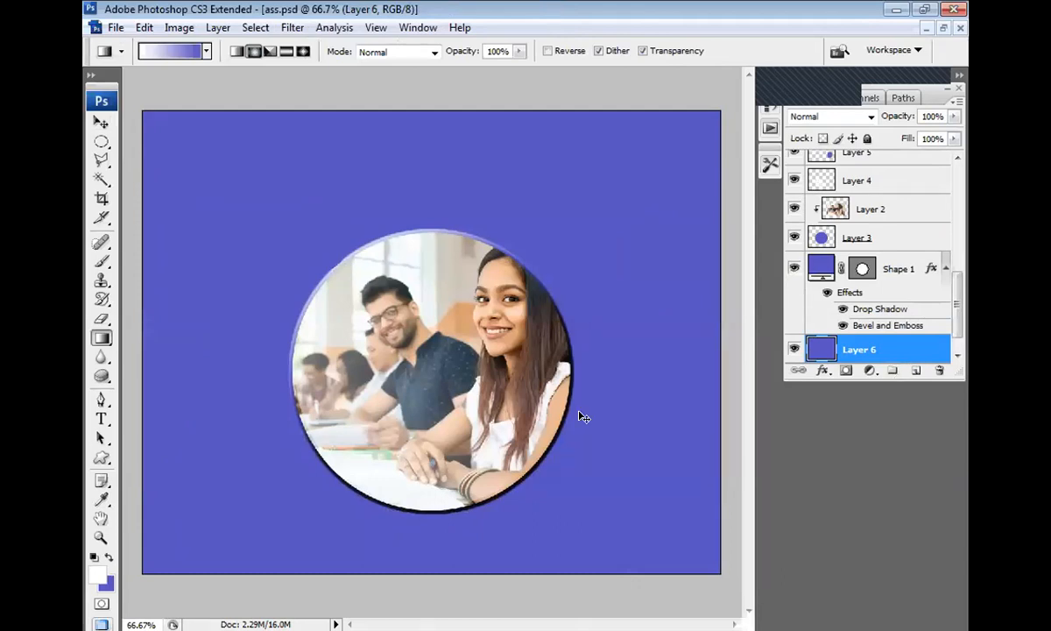
key("ctrl+z")
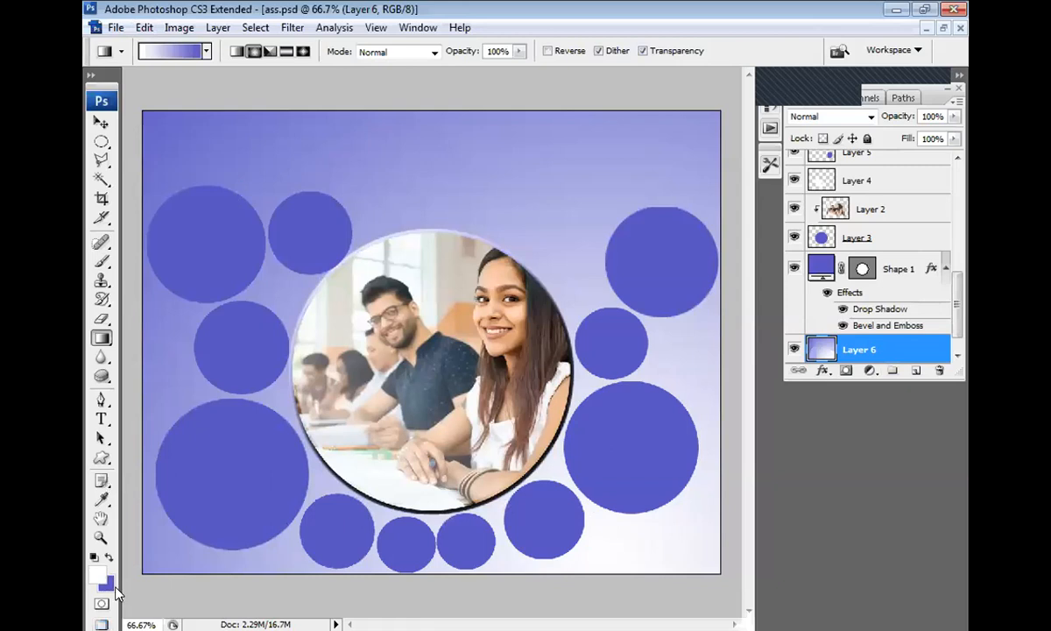
Try radial Foreground to Background gradients on Layer 6, starting from the lower-right edge and from above the photo
left_click(172, 55)
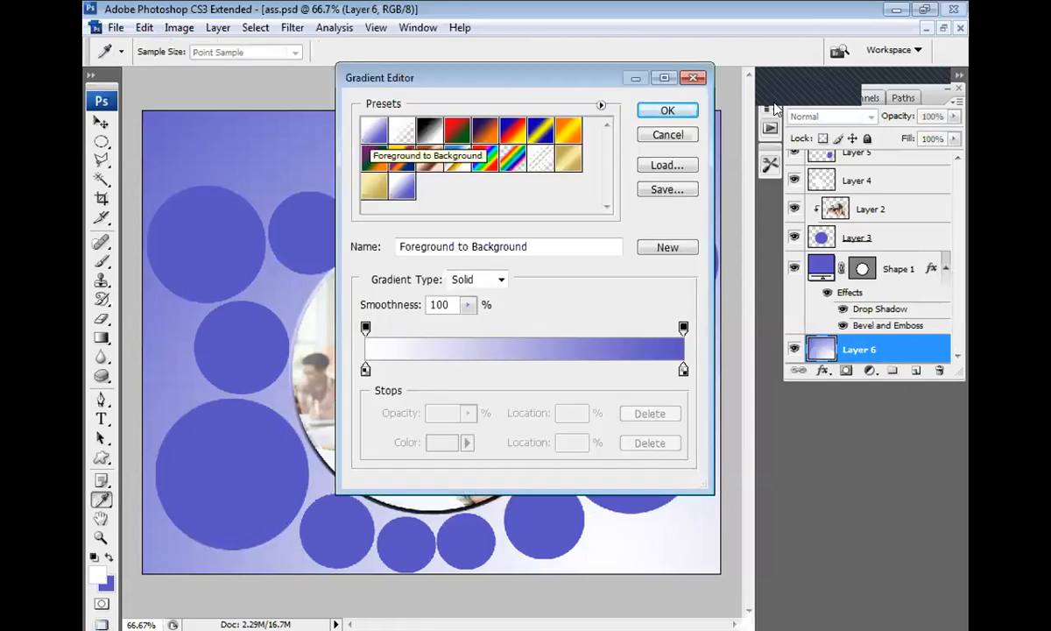
left_click(668, 110)
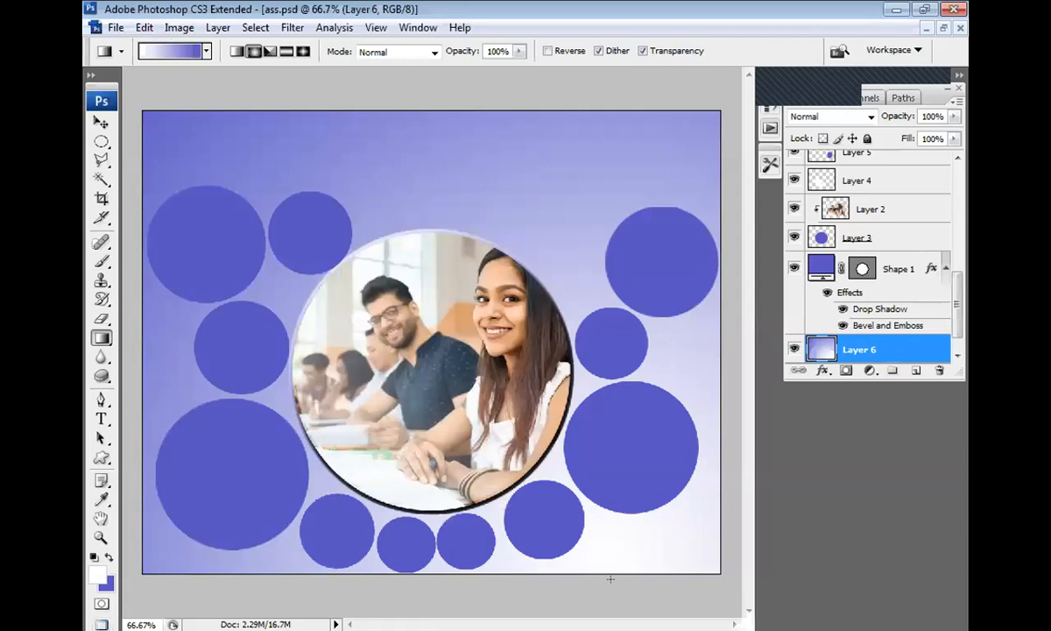
left_click_drag(611, 578, 347, 250)
left_click_drag(389, 151, 417, 458)
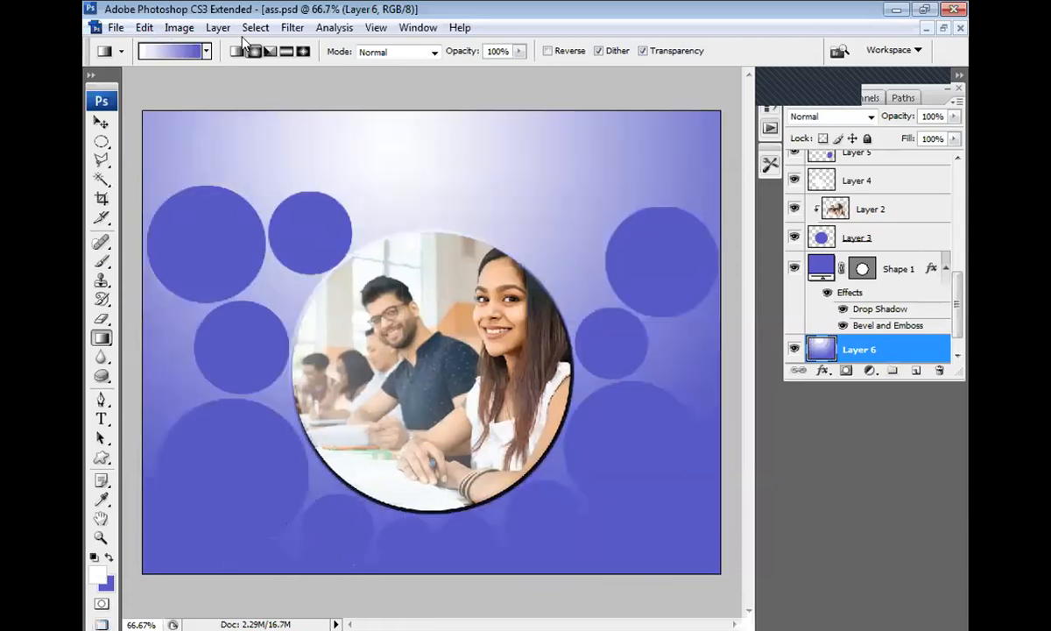
Refill Layer 6 with white and apply a linear white-to-blue gradient running diagonally from the upper left to the lower right
left_click_drag(285, 270, 440, 400)
key("ctrl+minus")
key("ctrl+minus")
key("ctrl+minus")
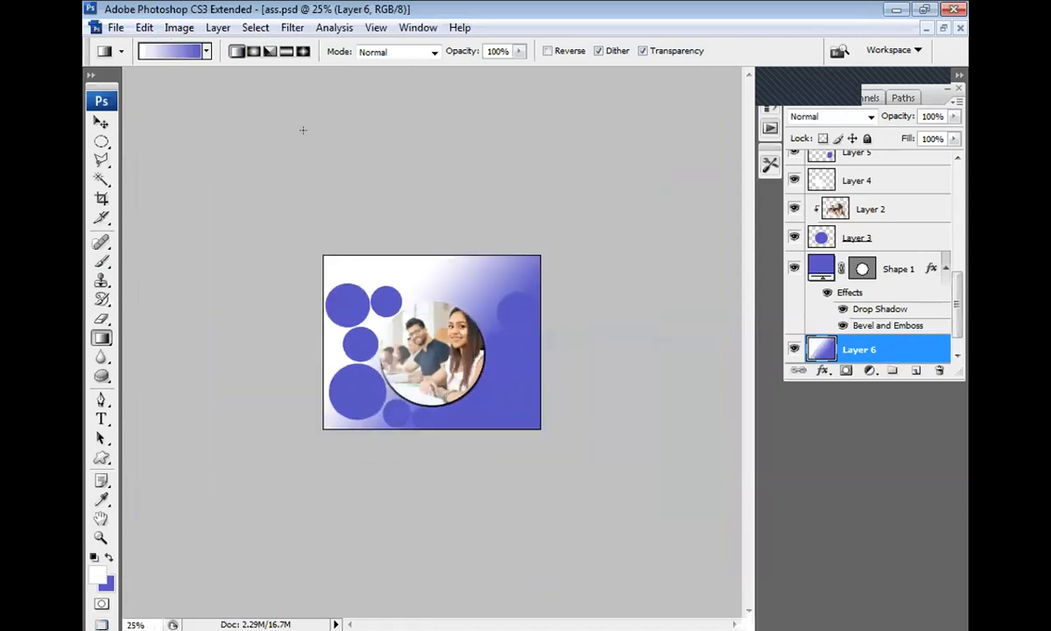
key("ctrl+BackSpace")
key("alt+BackSpace")
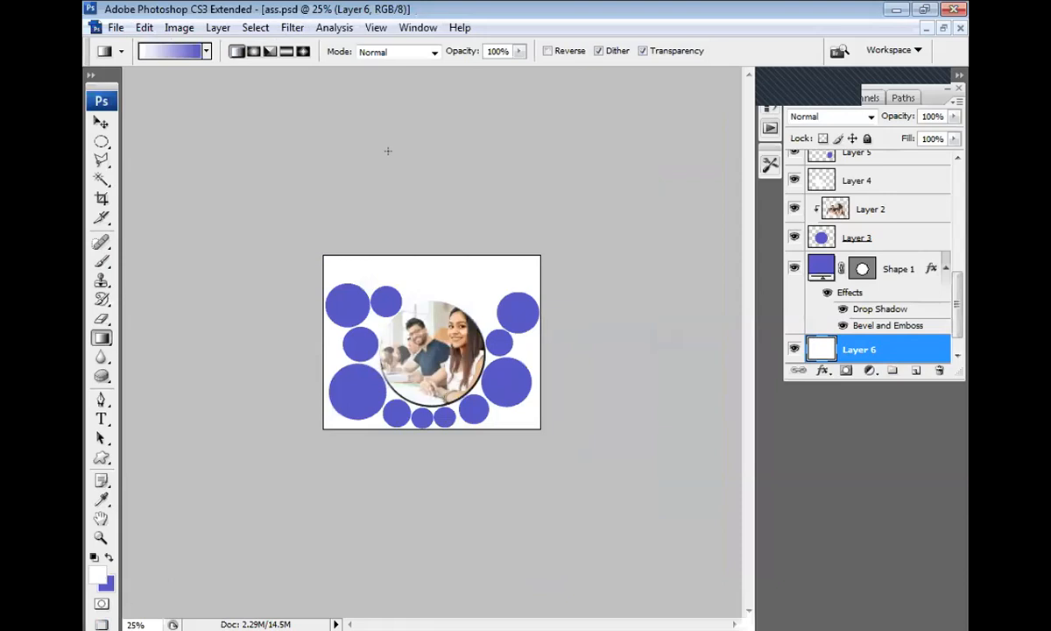
left_click_drag(407, 243, 424, 358)
left_click_drag(462, 428, 506, 470)
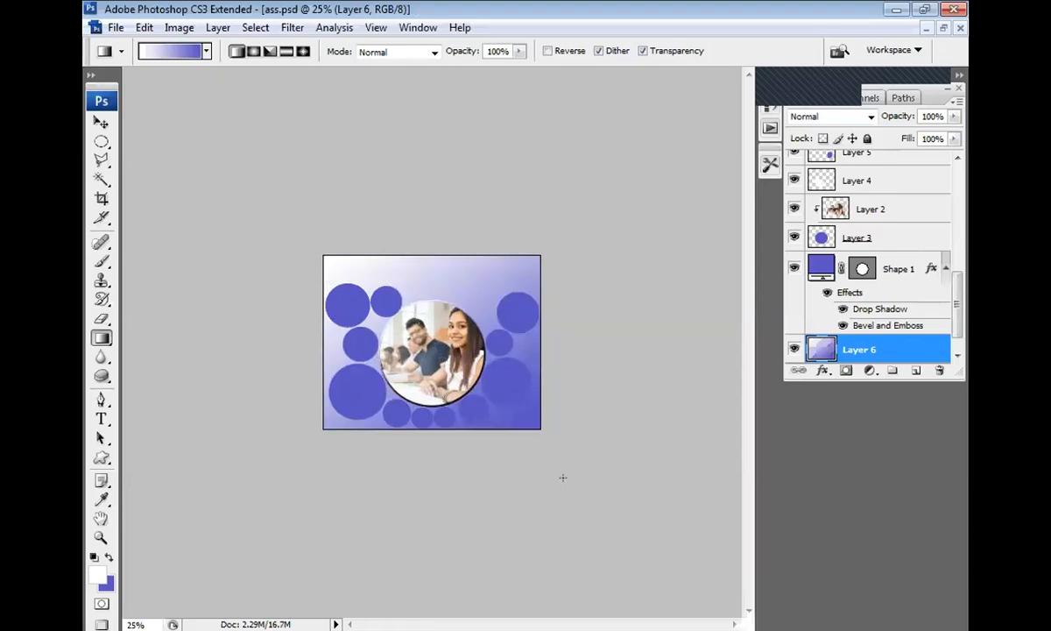
Redraw the linear gradient on Layer 6 vertically, from white at the canvas top toward blue well below the bottom edge
left_click_drag(426, 258, 435, 475)
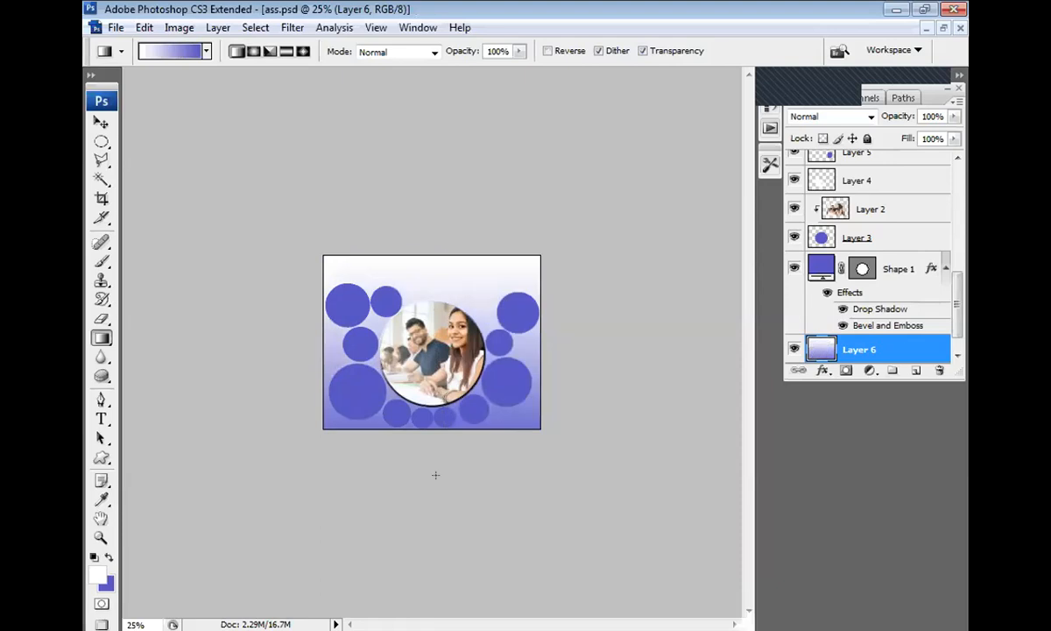
left_click_drag(400, 256, 411, 539)
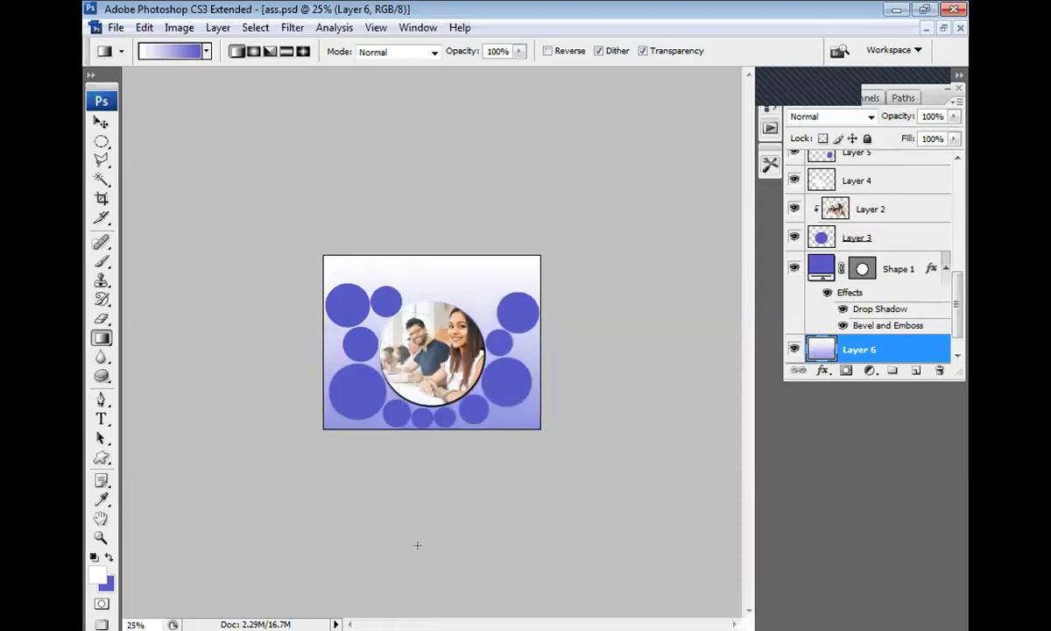
key("ctrl+plus")
key("ctrl+plus")
key("ctrl+plus")
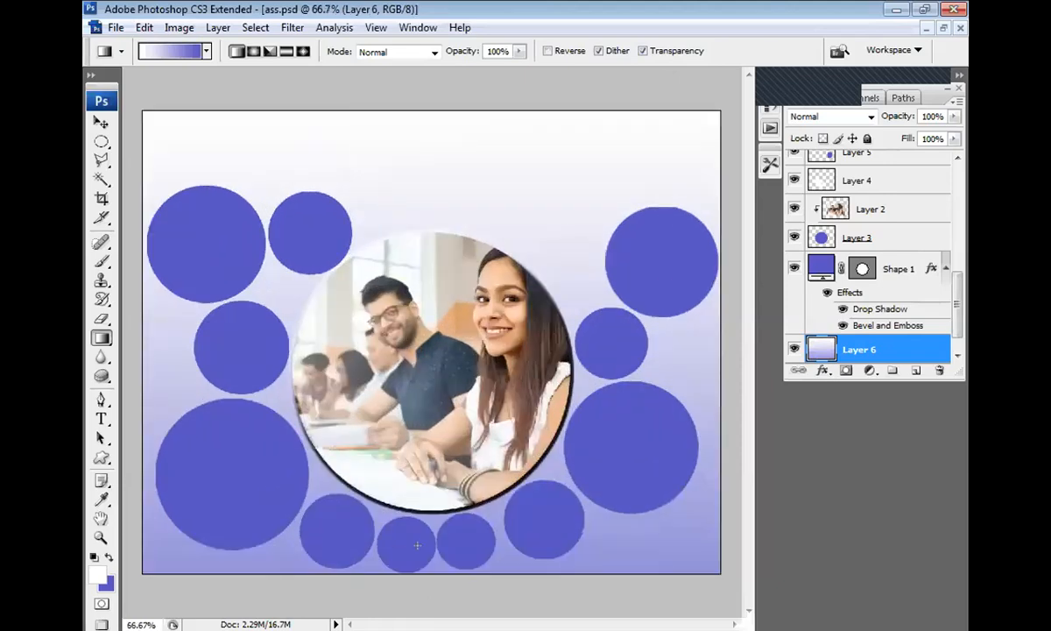
Check which circle is on Layer 5 by loading its outline as a selection, and clear the selection
left_click(99, 120)
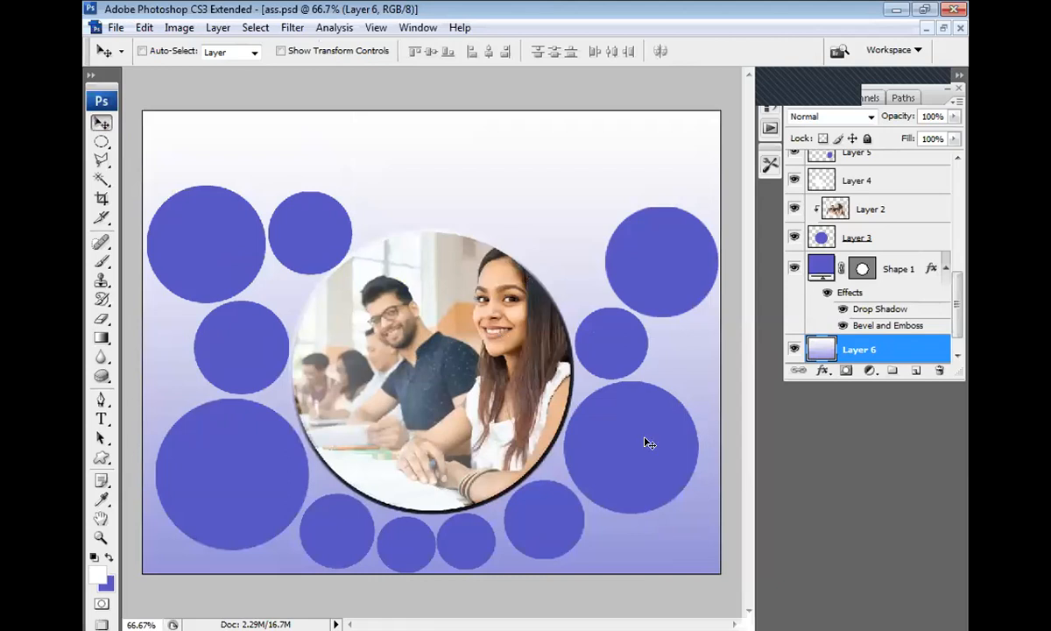
left_click(892, 160)
left_click(822, 164, "ctrl")
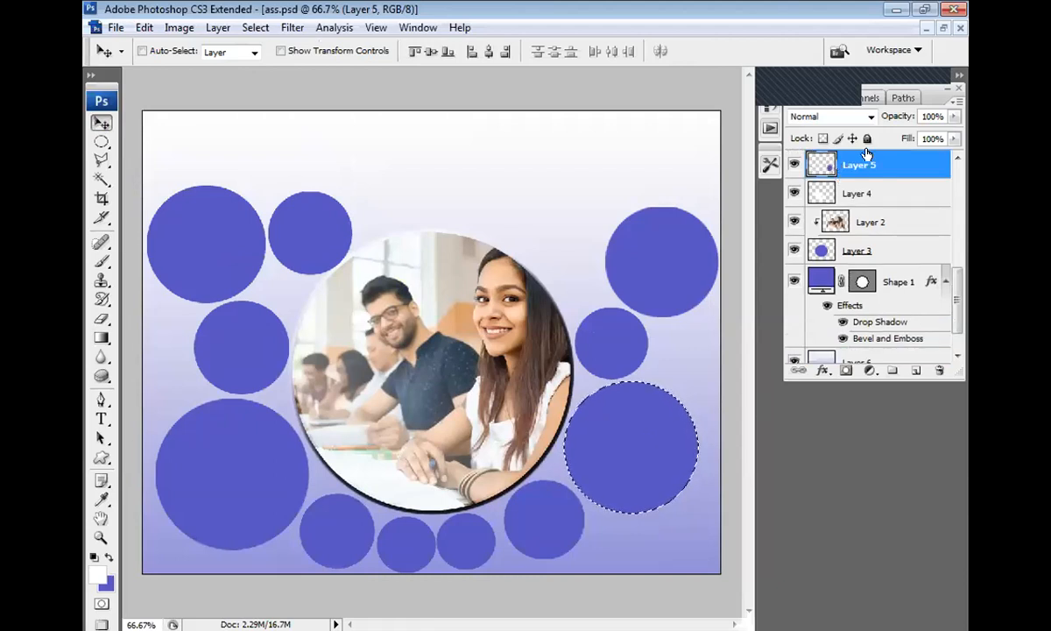
key("ctrl+d")
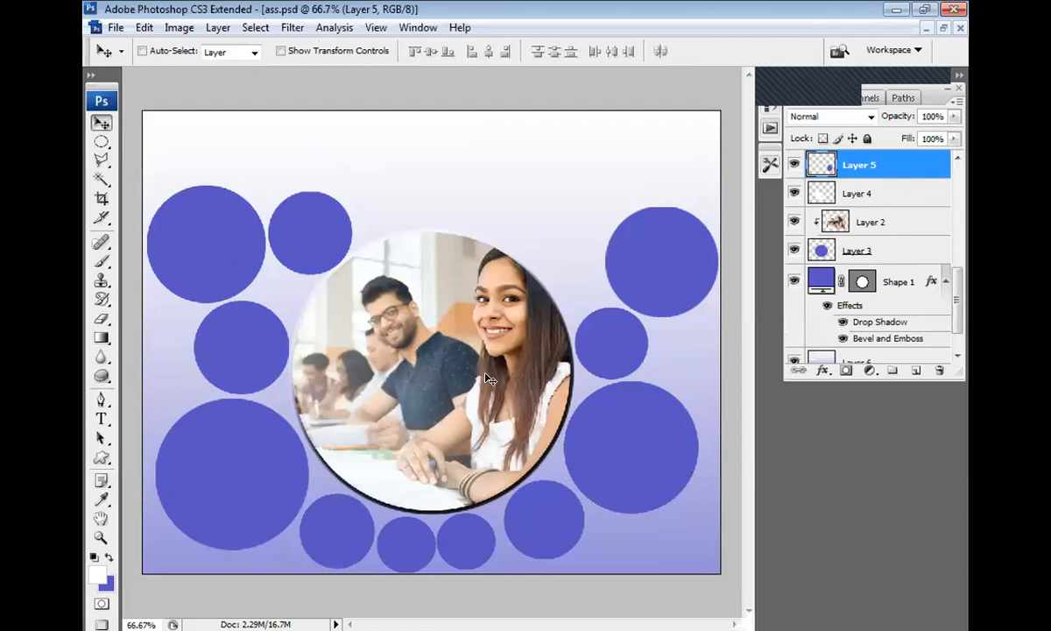
Open photos 1, 2, 12, 5c82256ca7276, 73068426, 1_A2INktYIZLwU3VyBeA40MA (1) and the 650x350_health_heroes image from the photoshop folder
key("ctrl+o")
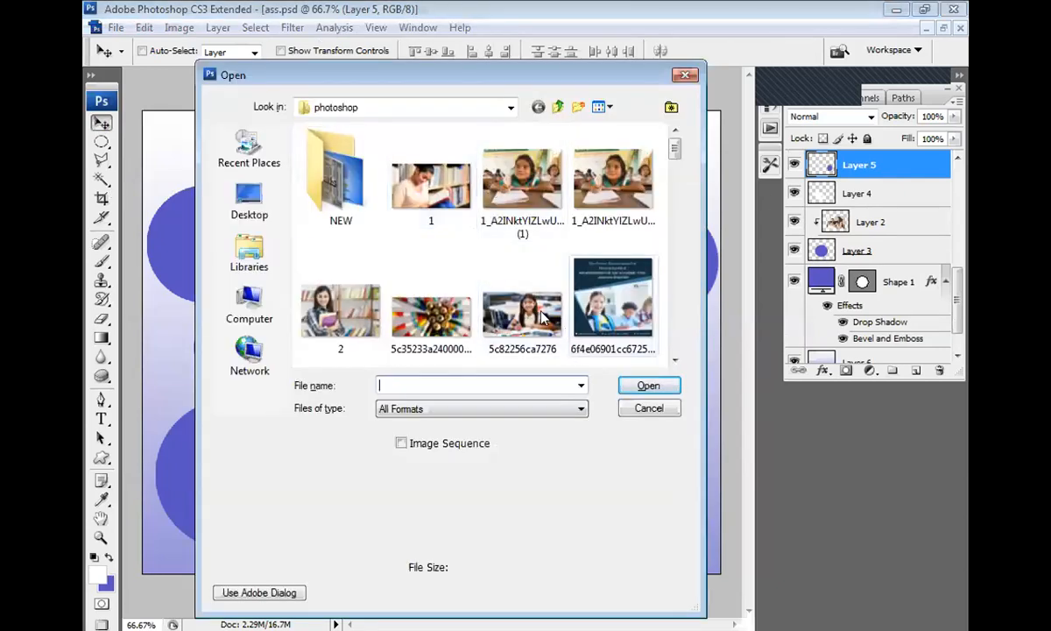
left_click(508, 322)
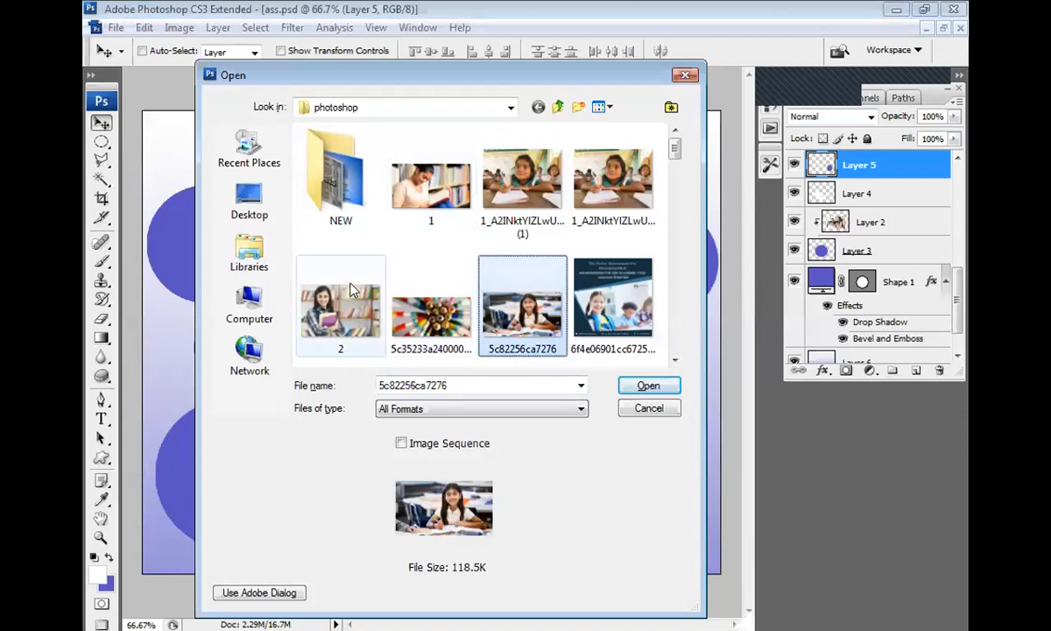
left_click(334, 294, "ctrl")
left_click(419, 183, "ctrl")
left_click(551, 184, "ctrl")
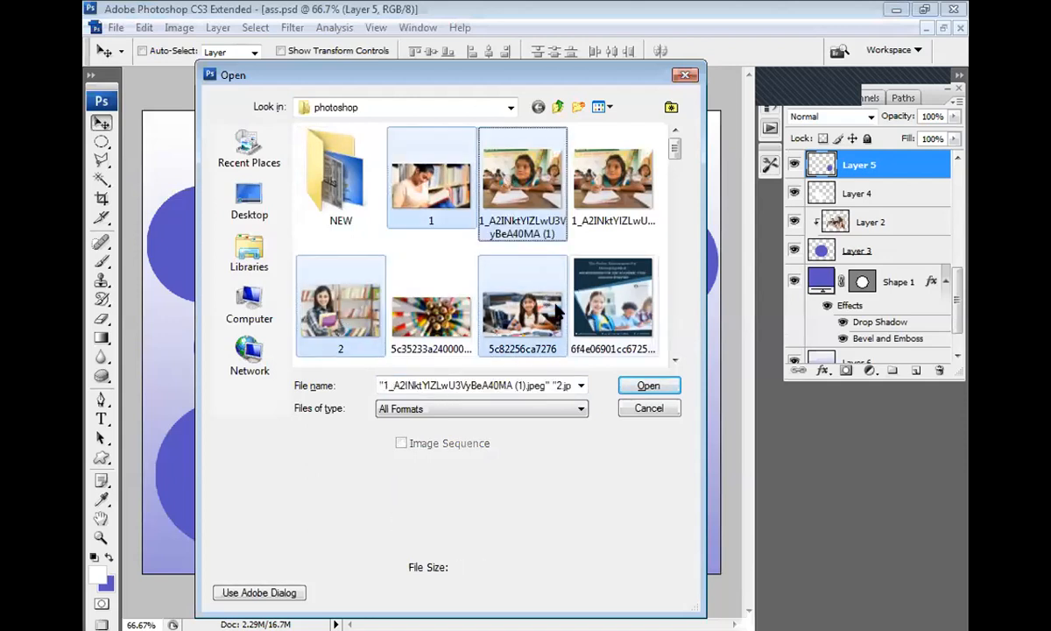
scroll(525, 188, "down", 3)
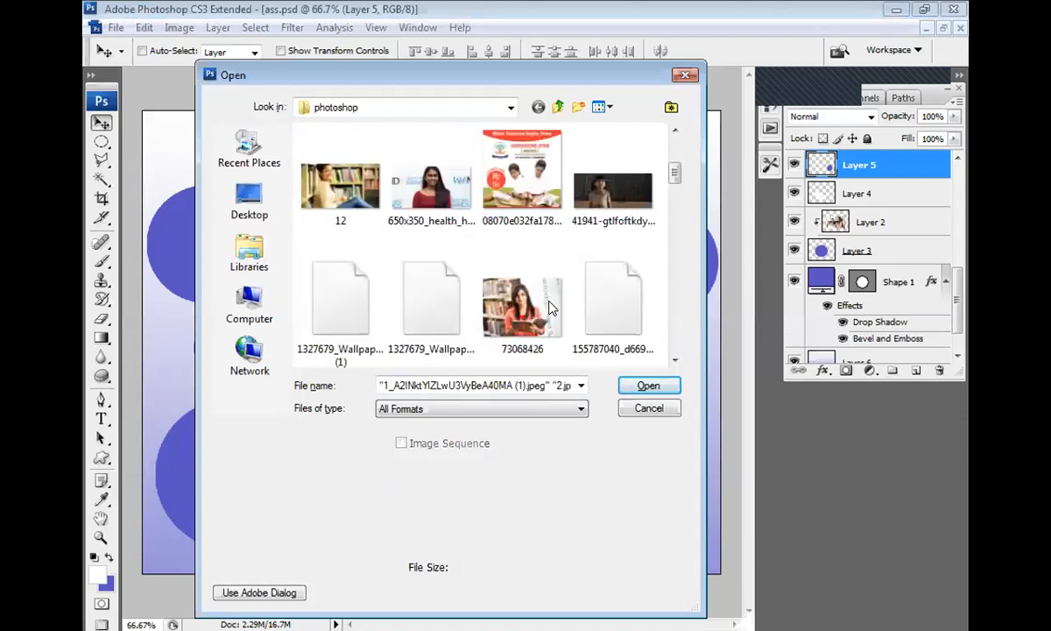
left_click(324, 175, "ctrl")
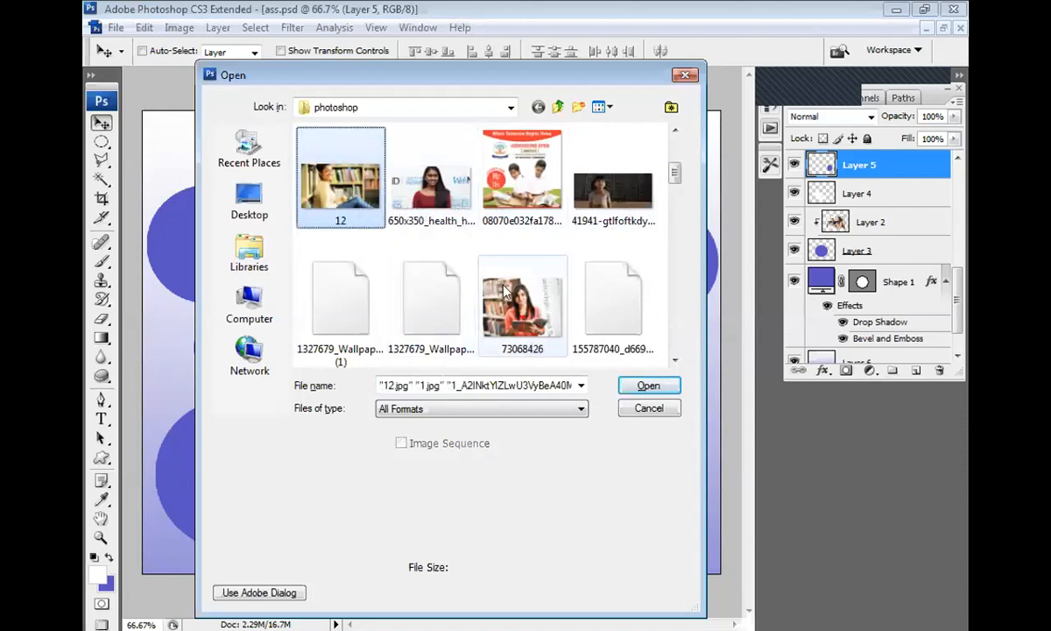
left_click(524, 306, "ctrl")
left_click(431, 185, "ctrl")
scroll(554, 338, "down", 3)
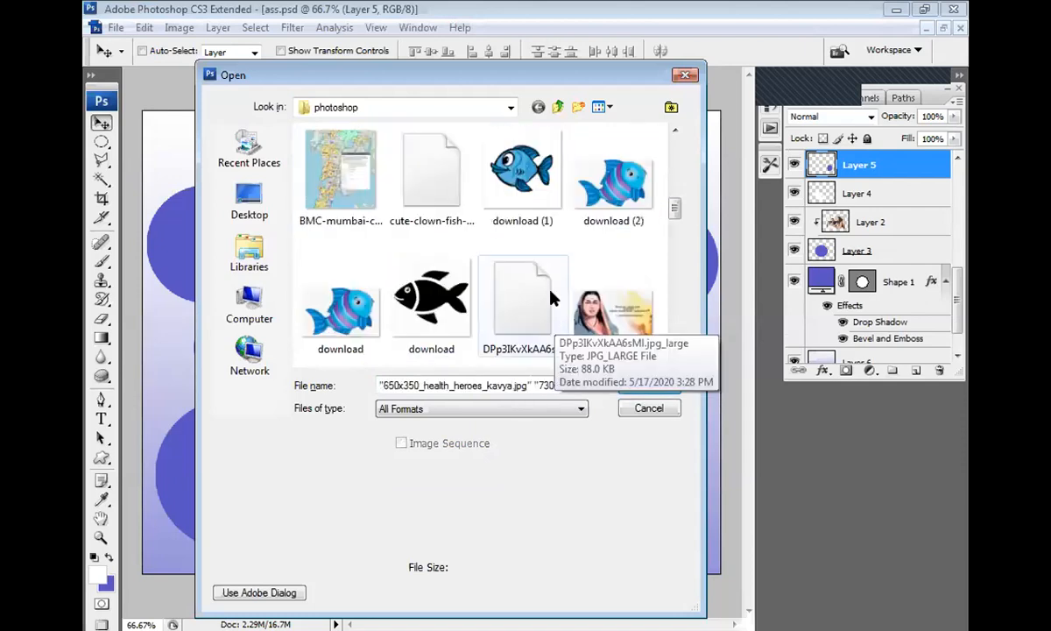
left_click(648, 387)
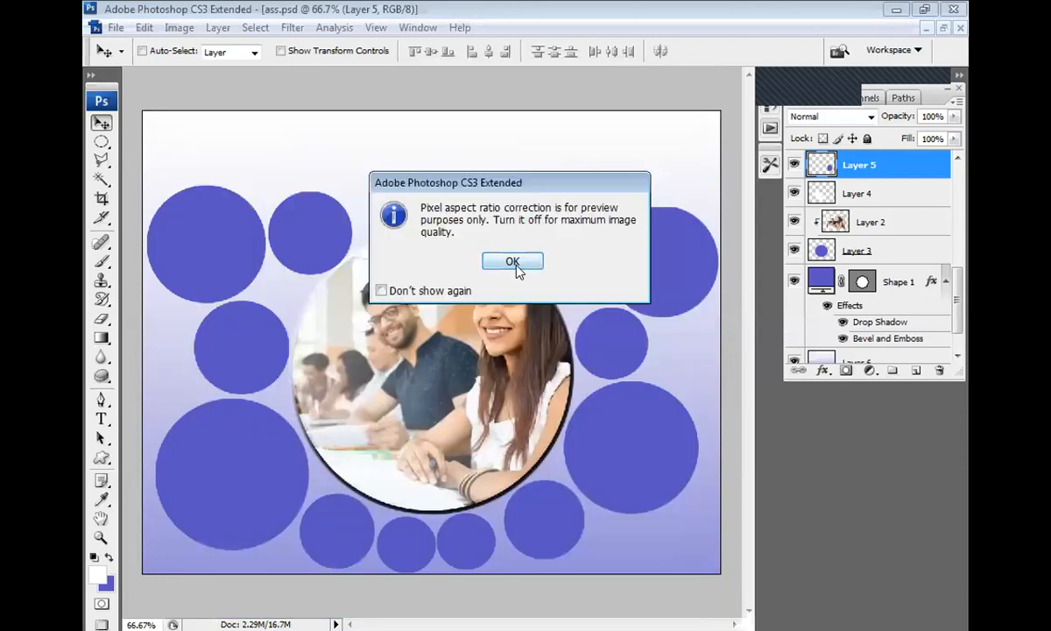
left_click(518, 264)
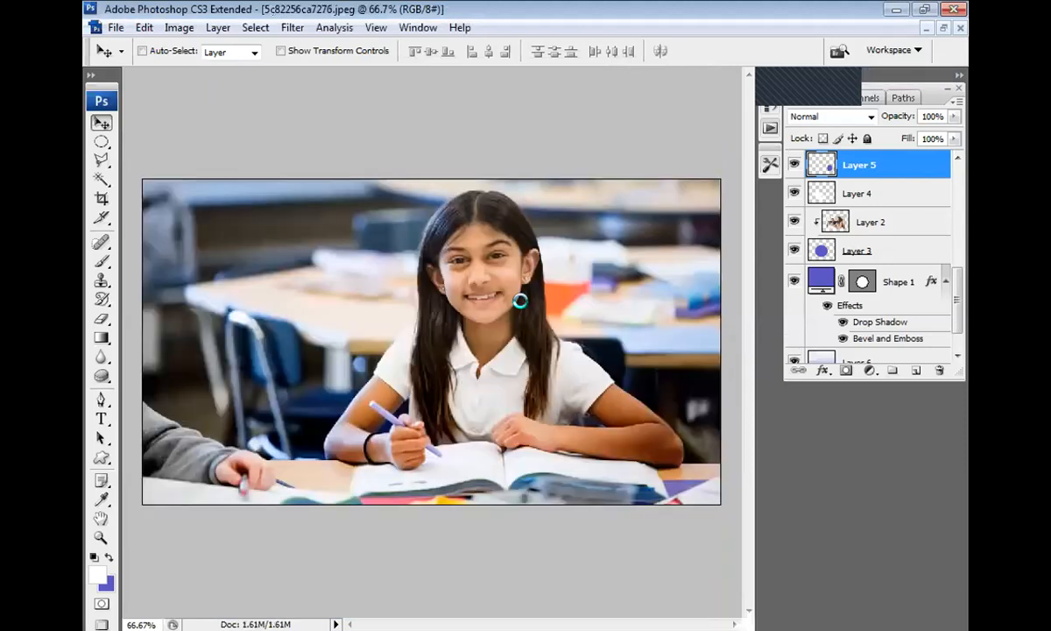
left_click(521, 262)
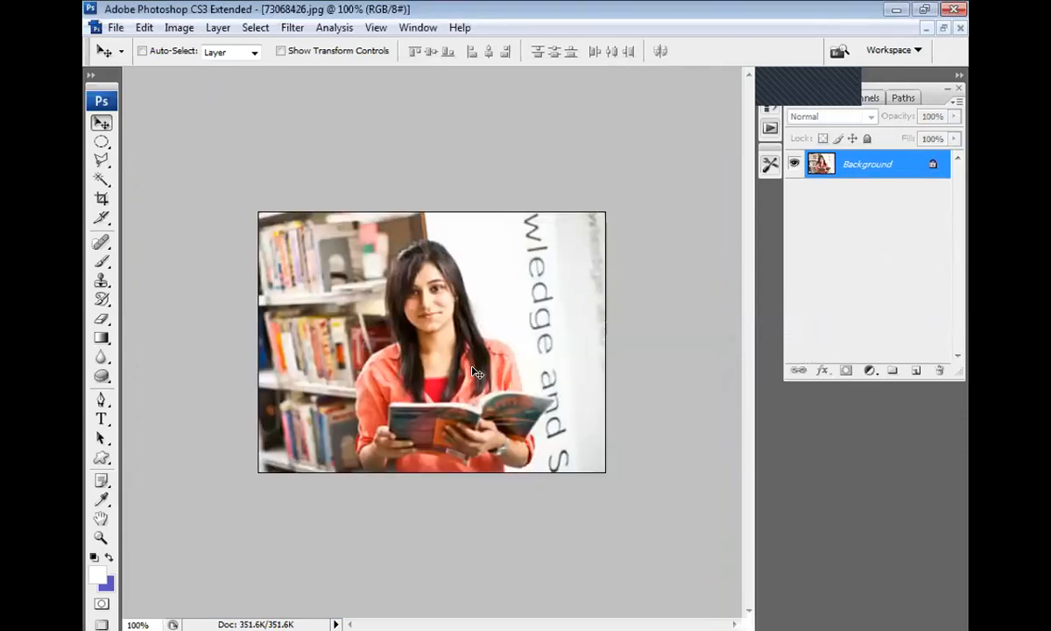
Copy all of 73068426.jpg into ass.psd above Layer 5 copy 8, position it over the upper-right circle and clip it to that circle
key("ctrl+a")
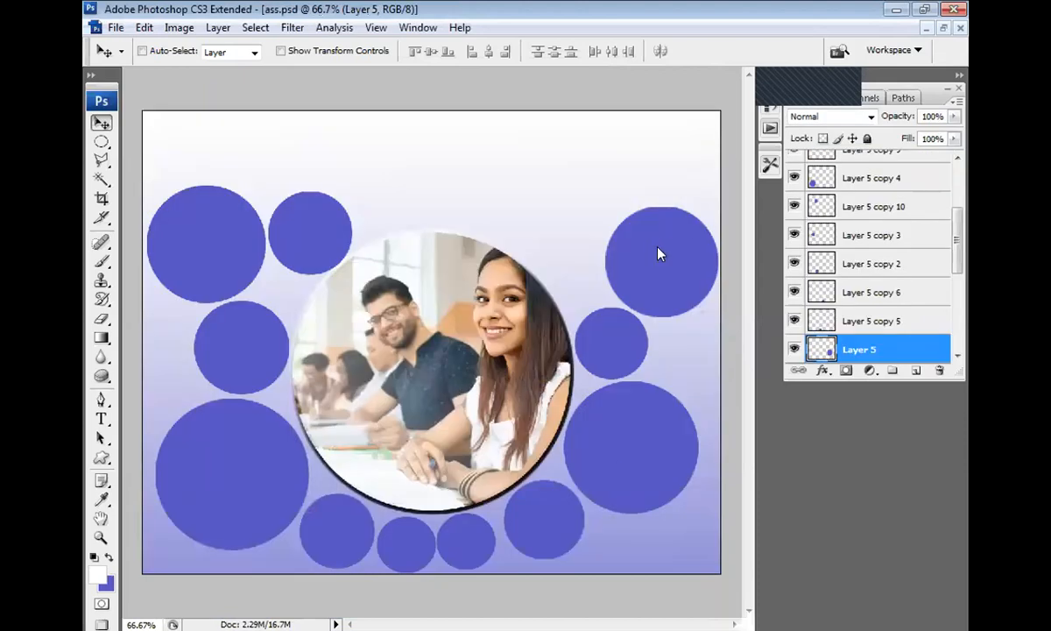
left_click(658, 247, "ctrl")
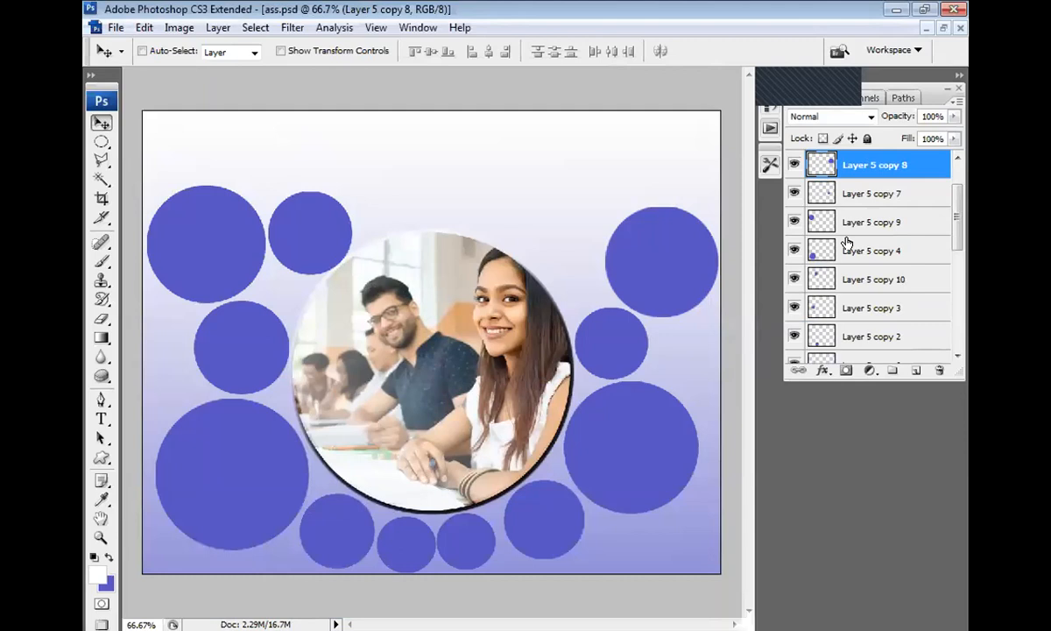
key("ctrl+v")
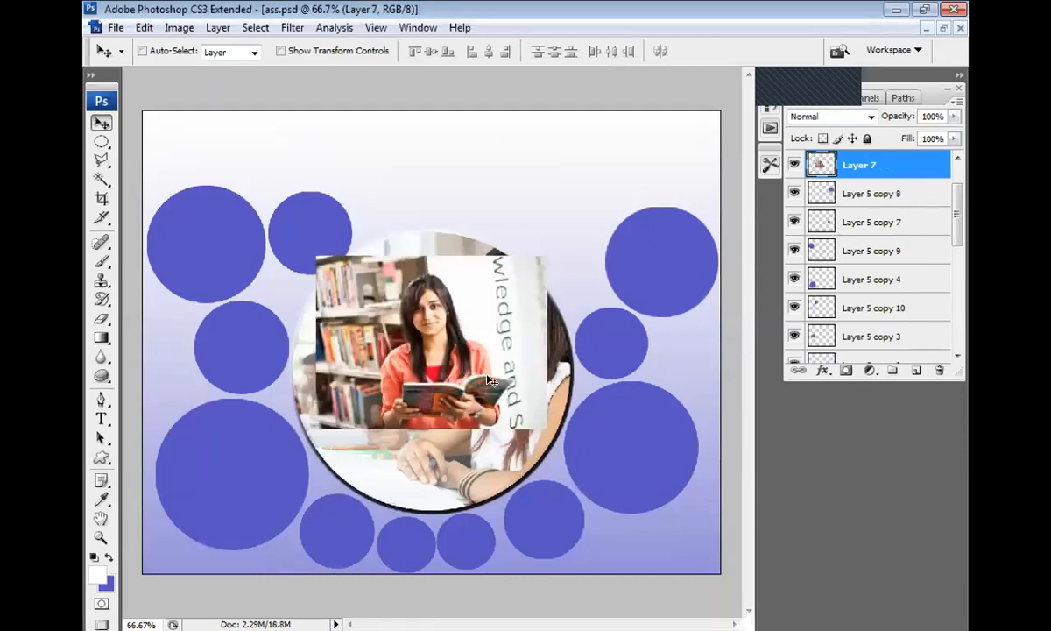
left_click_drag(490, 385, 707, 299)
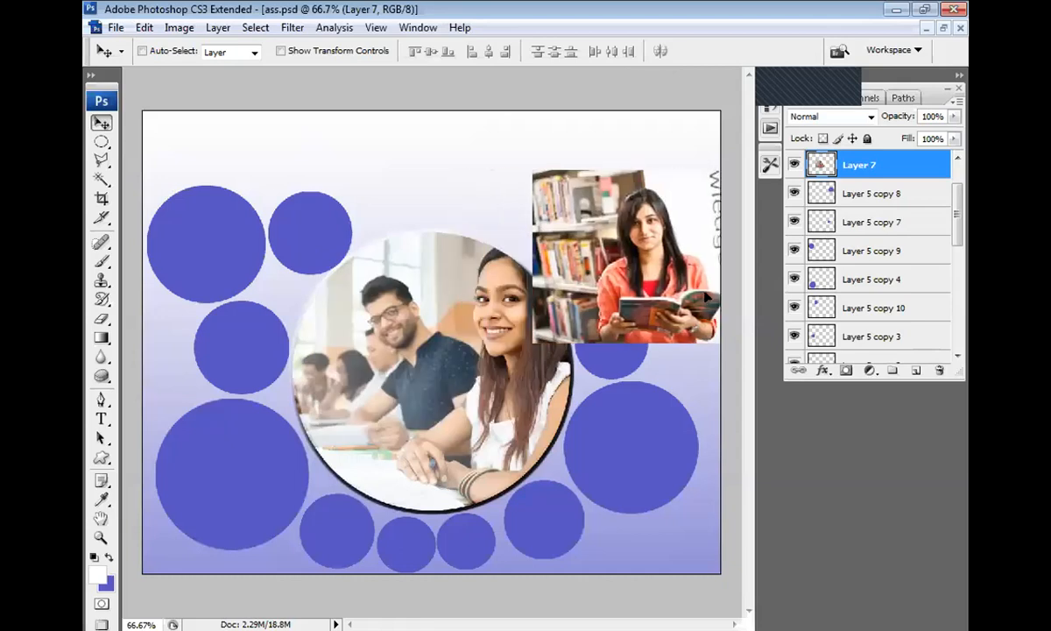
left_click(870, 178, "alt")
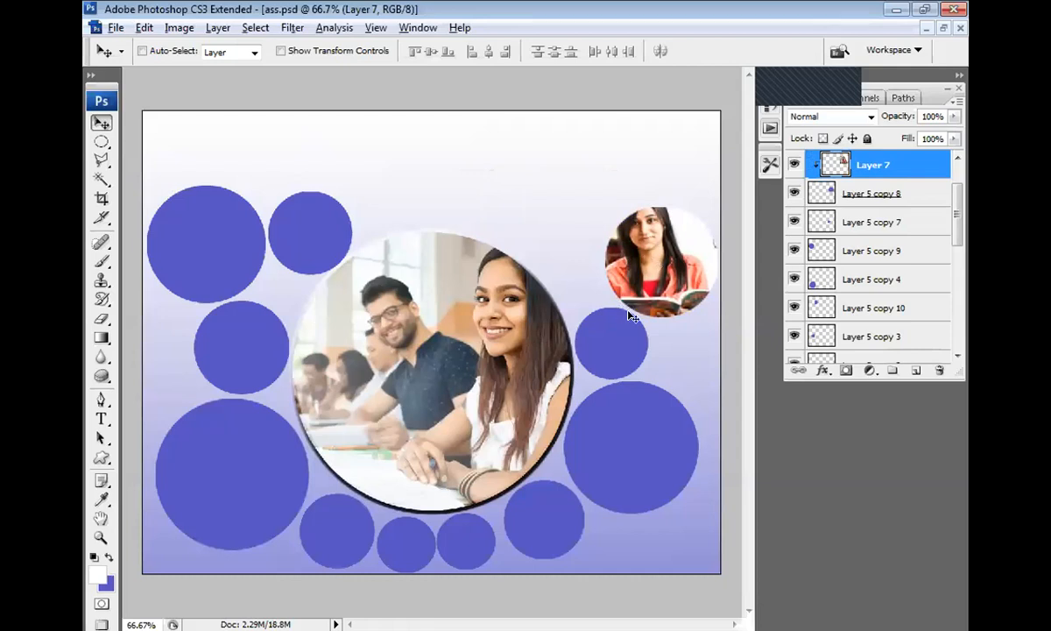
Make the large lower-right circle's layer, Layer 5, active in ass.psd and copy the entire 1.jpg photo
left_click(605, 354, "ctrl")
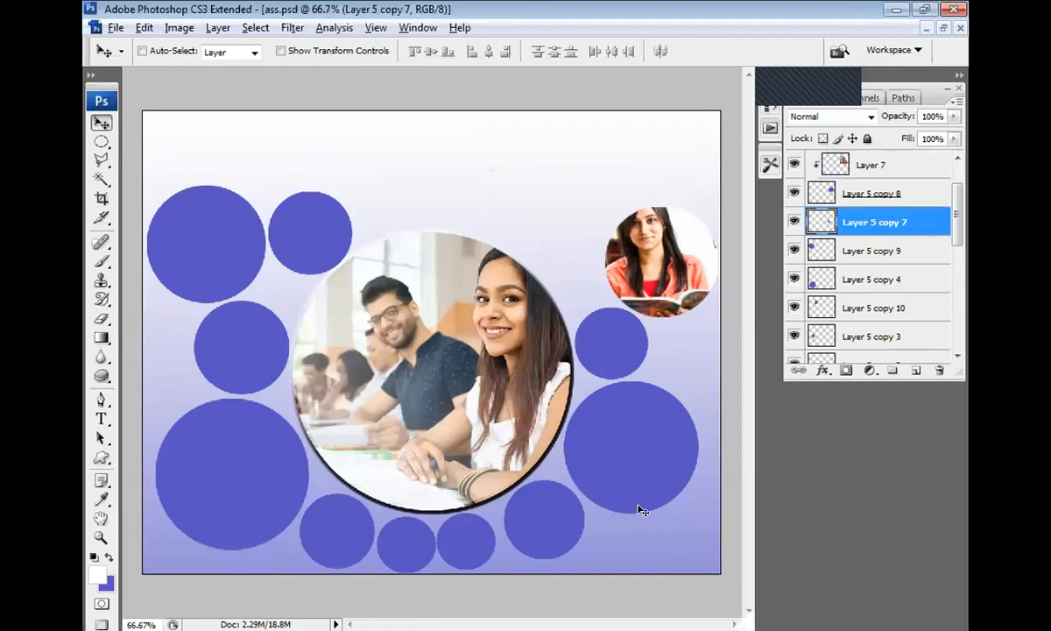
left_click(633, 449, "ctrl")
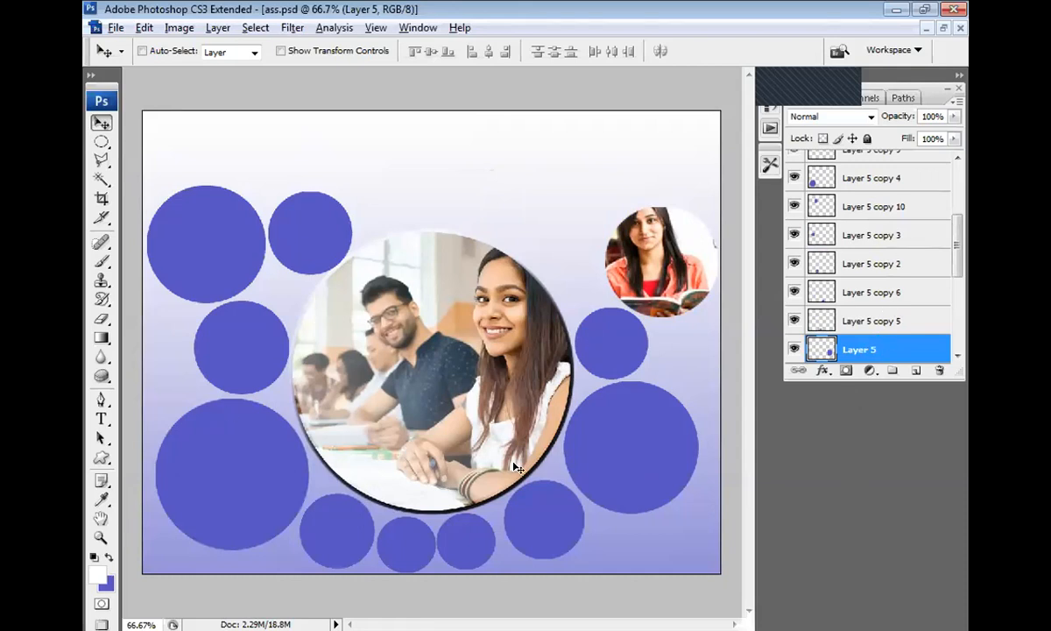
key("ctrl+Tab")
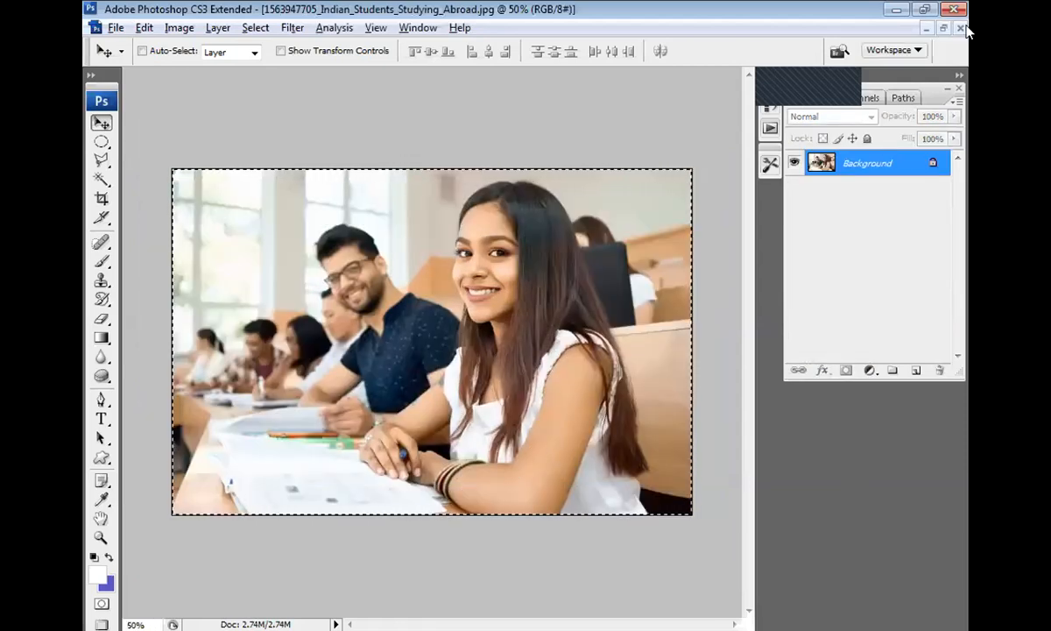
key("ctrl+Tab")
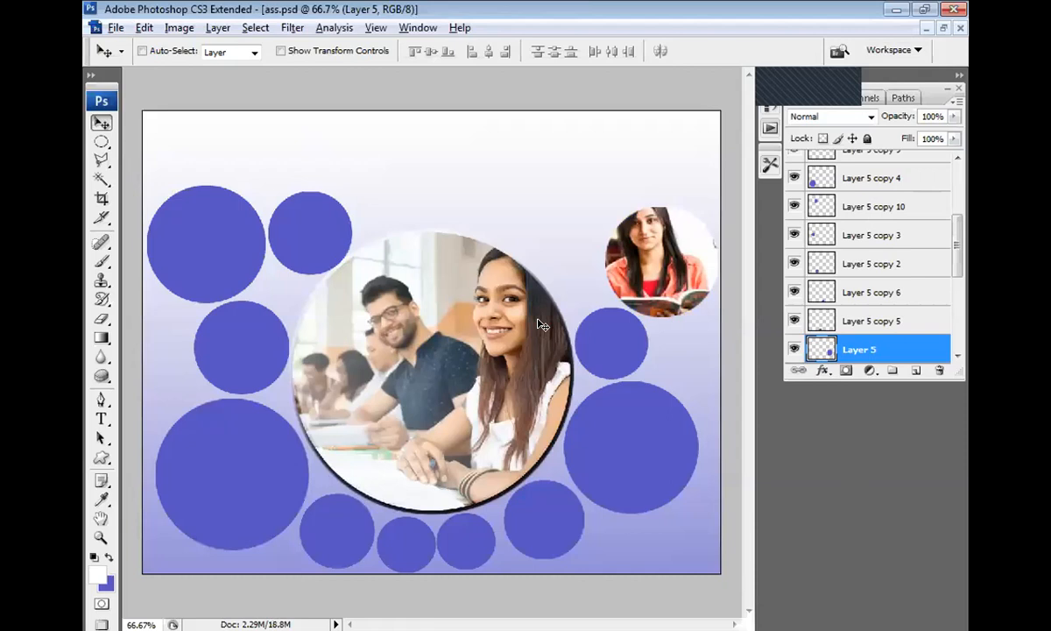
key("ctrl+Tab")
key("ctrl+Tab")
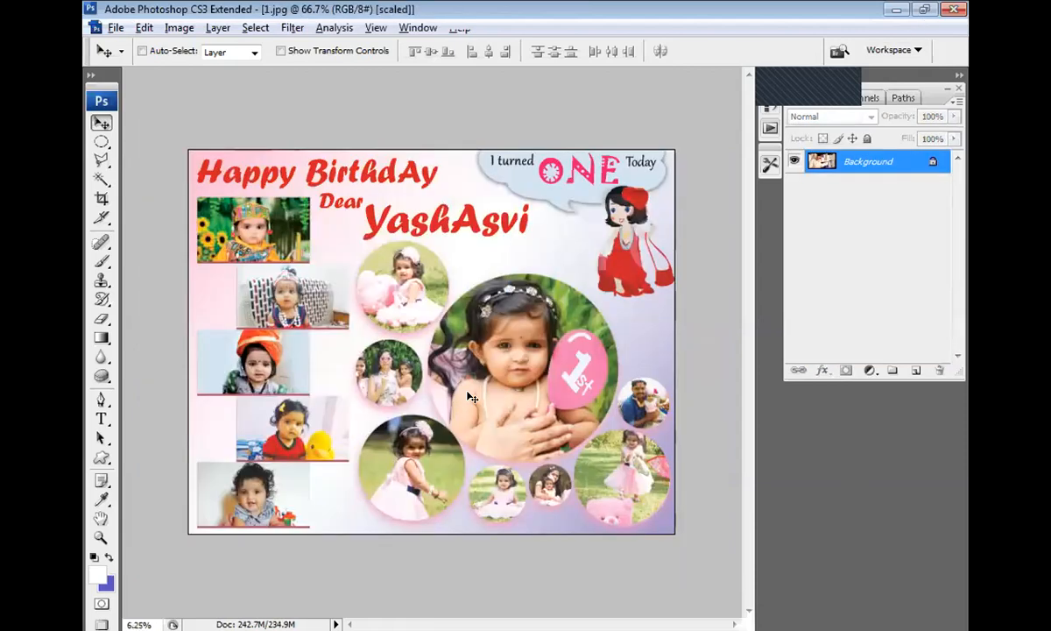
key("ctrl+a")
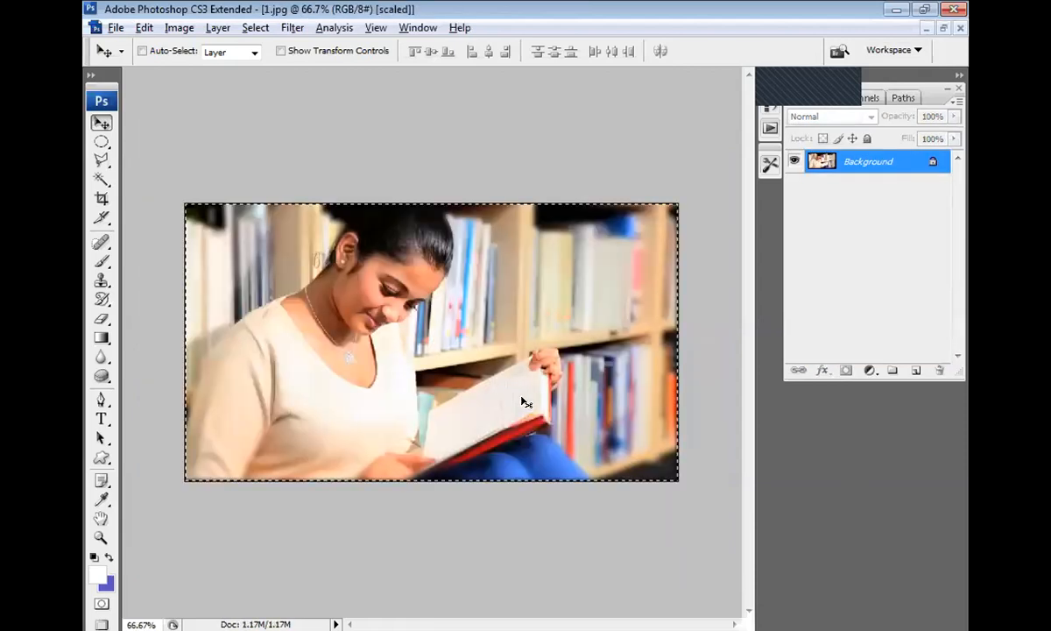
Return to ass.psd, paste the 1.jpg photo directly above Layer 5 and move it over the large lower-right circle
key("ctrl+Tab")
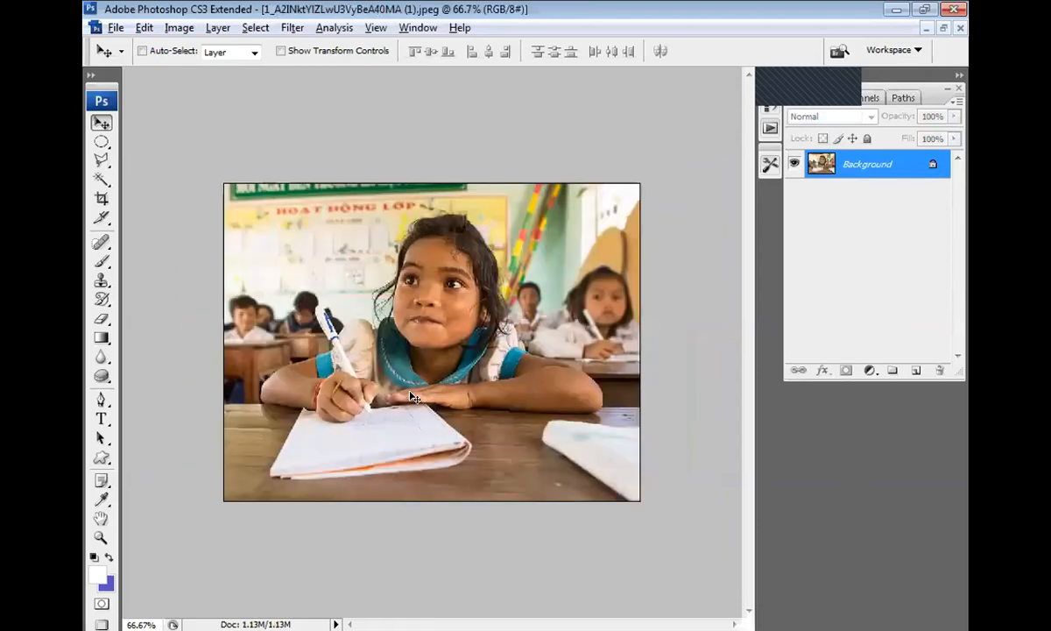
key("ctrl+Tab")
key("ctrl+Tab")
key("ctrl+Tab")
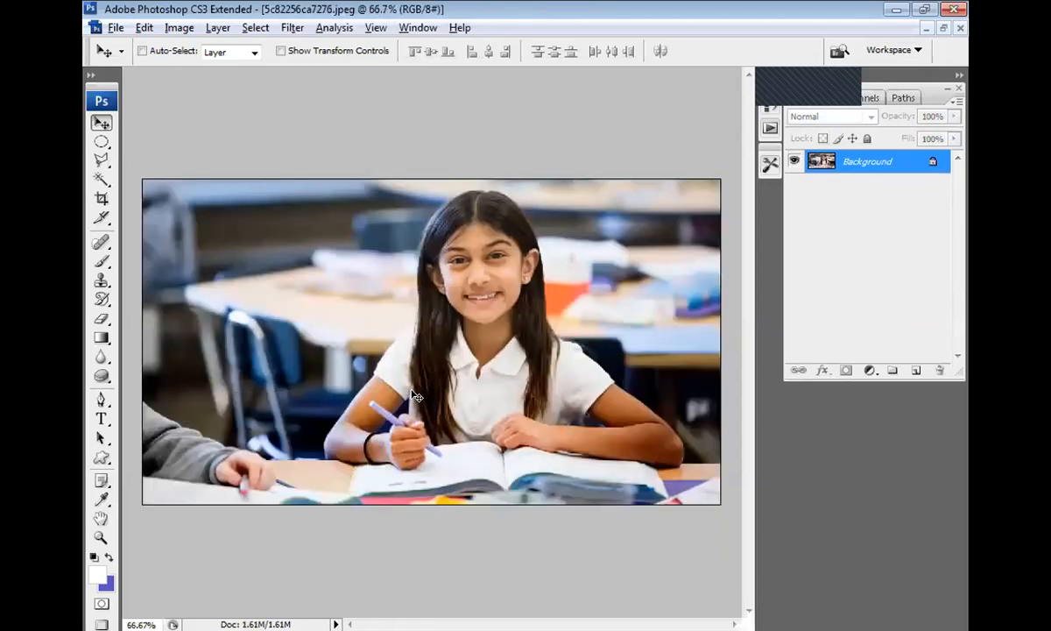
key("ctrl+Tab")
key("ctrl+Tab")
key("ctrl+Tab")
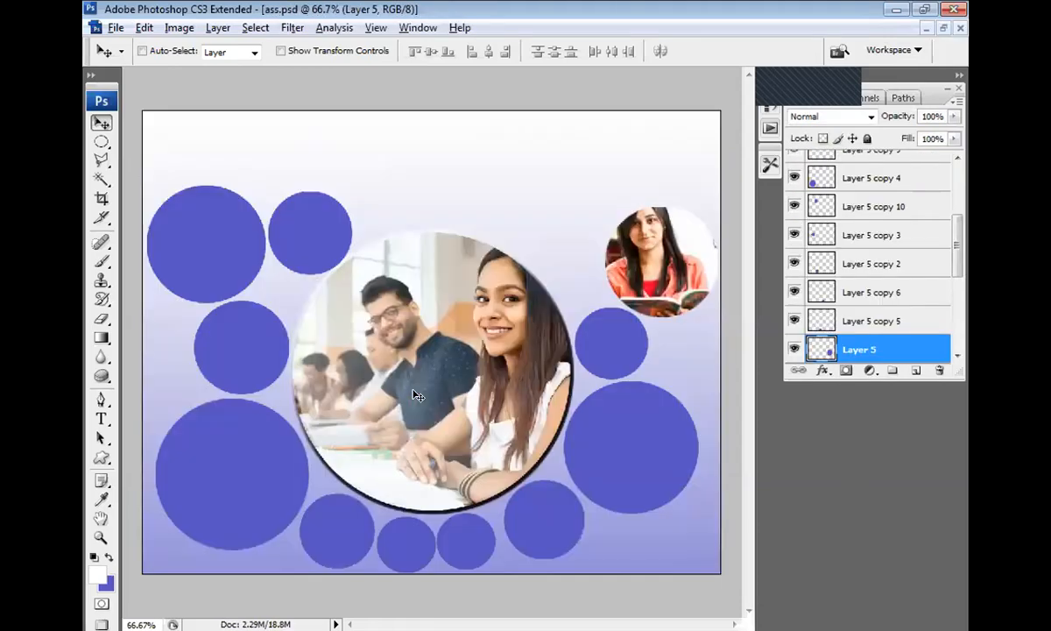
key("ctrl+v")
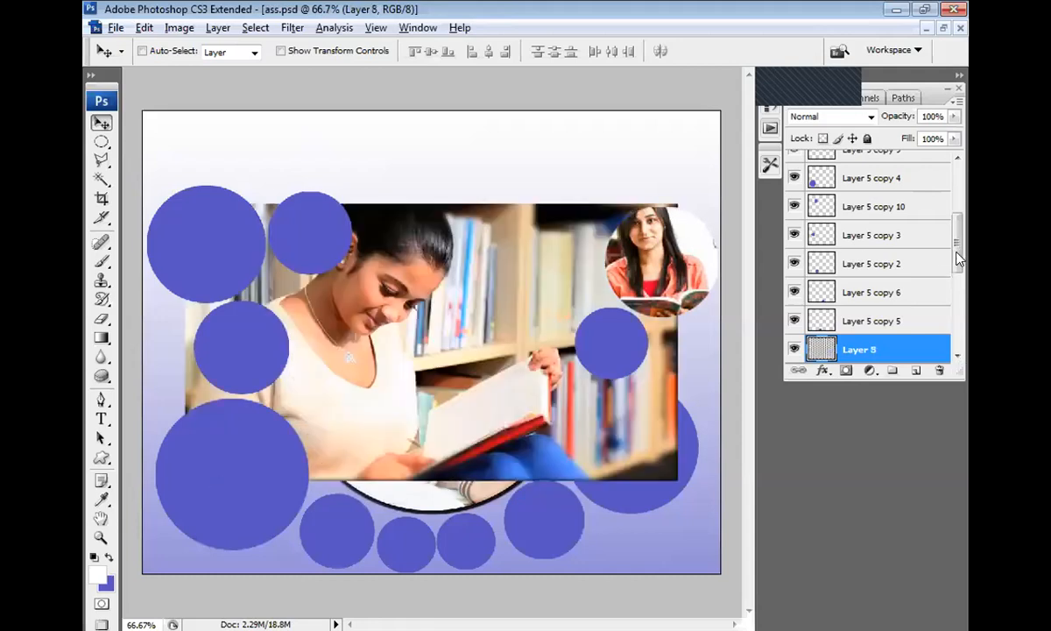
left_click_drag(442, 328, 640, 347)
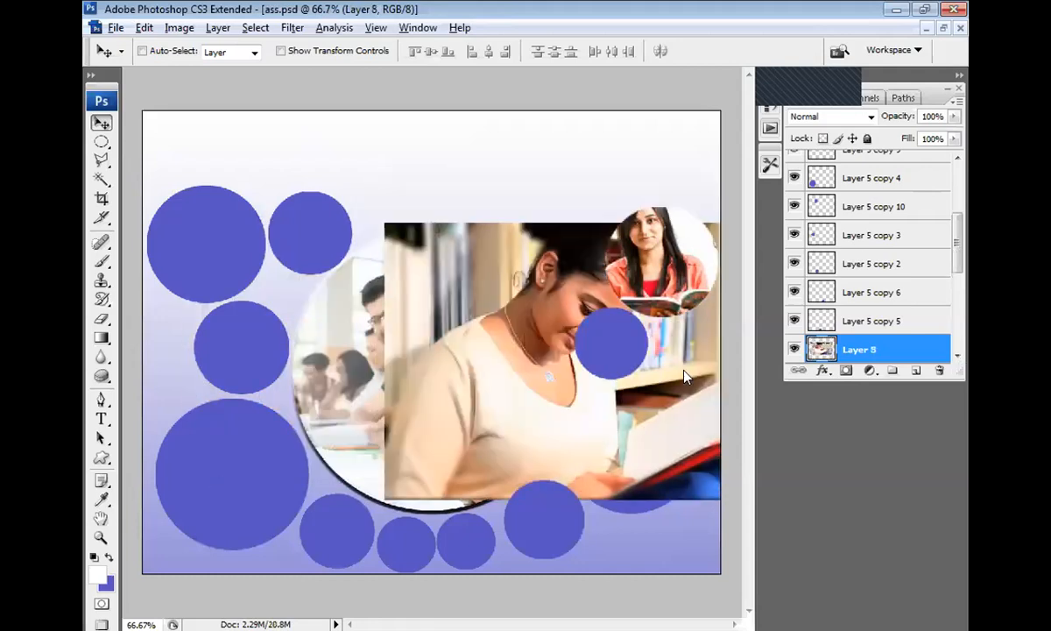
Clip the pasted photo on Layer 8 to the circle on Layer 5
scroll(916, 289, "down", 3)
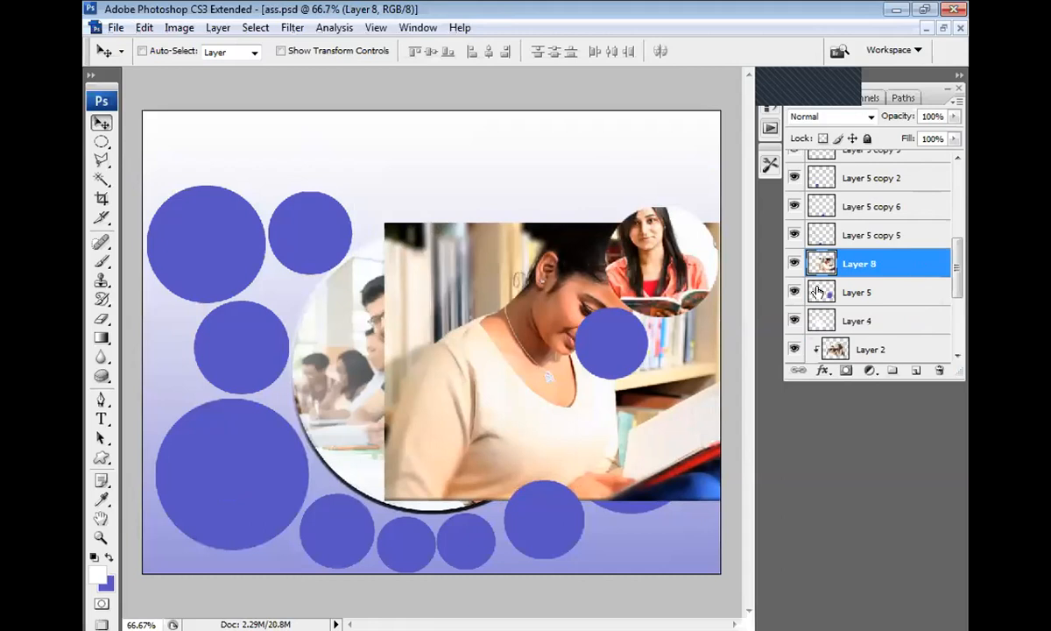
double_click(909, 278, "alt")
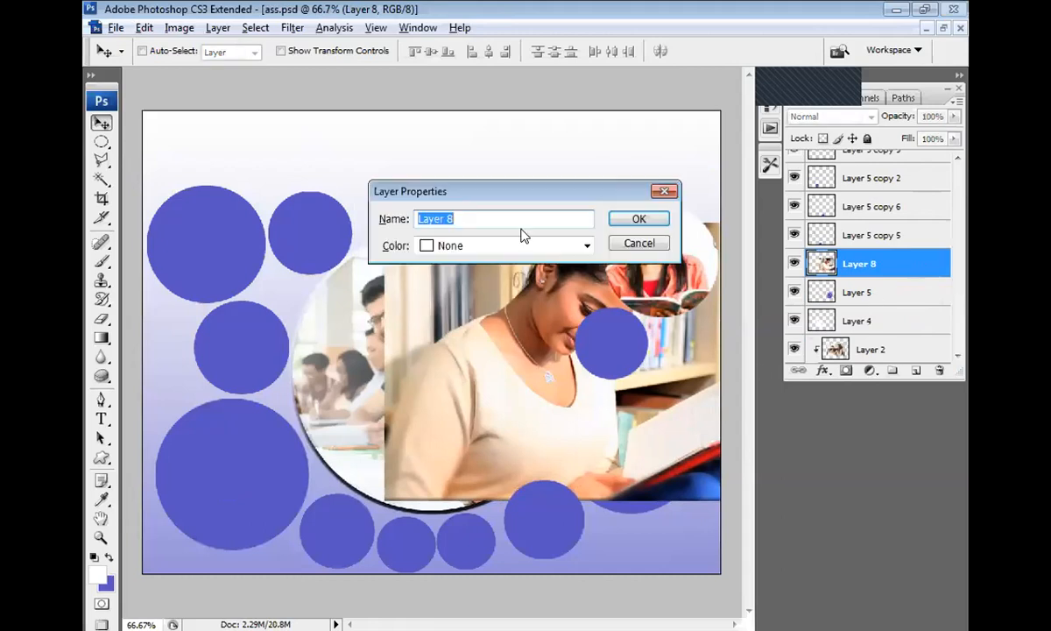
left_click(635, 243)
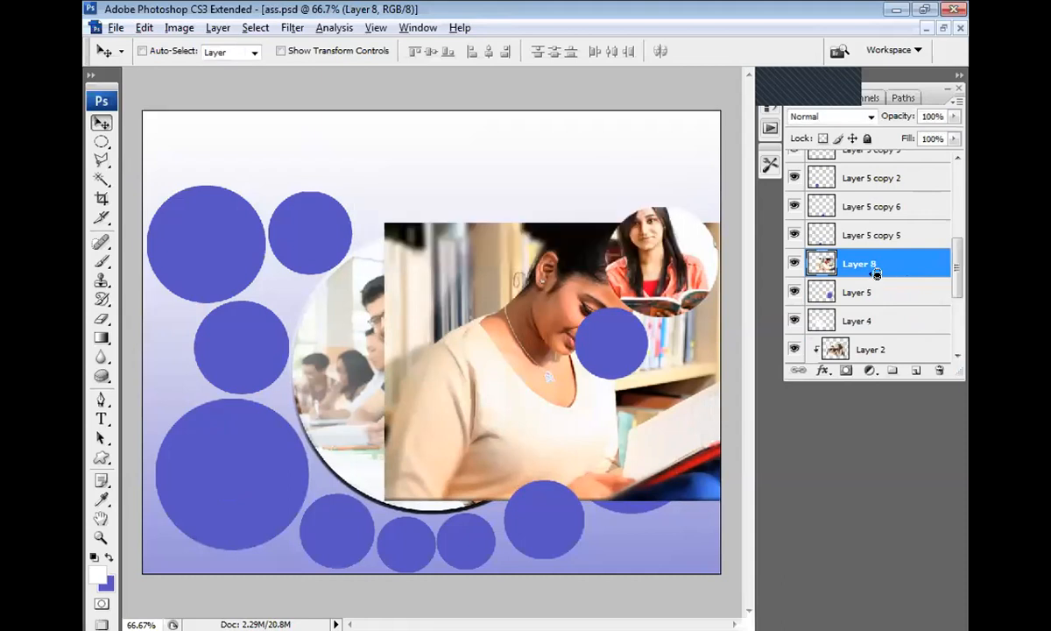
left_click(876, 273, "alt")
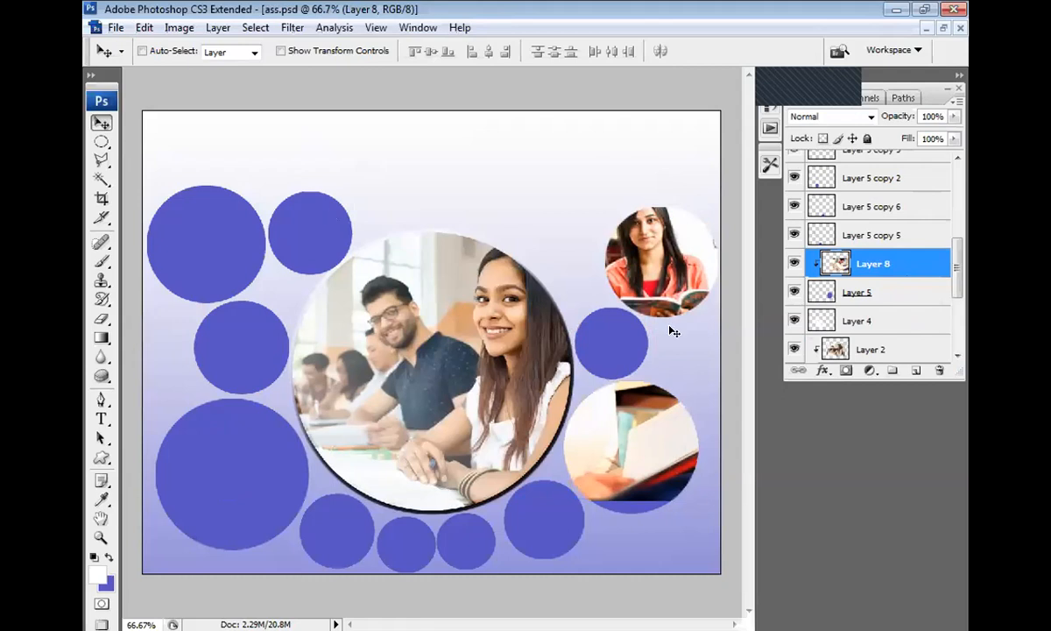
Move the clipped photo on Layer 8 so the girl's face sits inside the large lower-right circle
left_click_drag(555, 451, 476, 362)
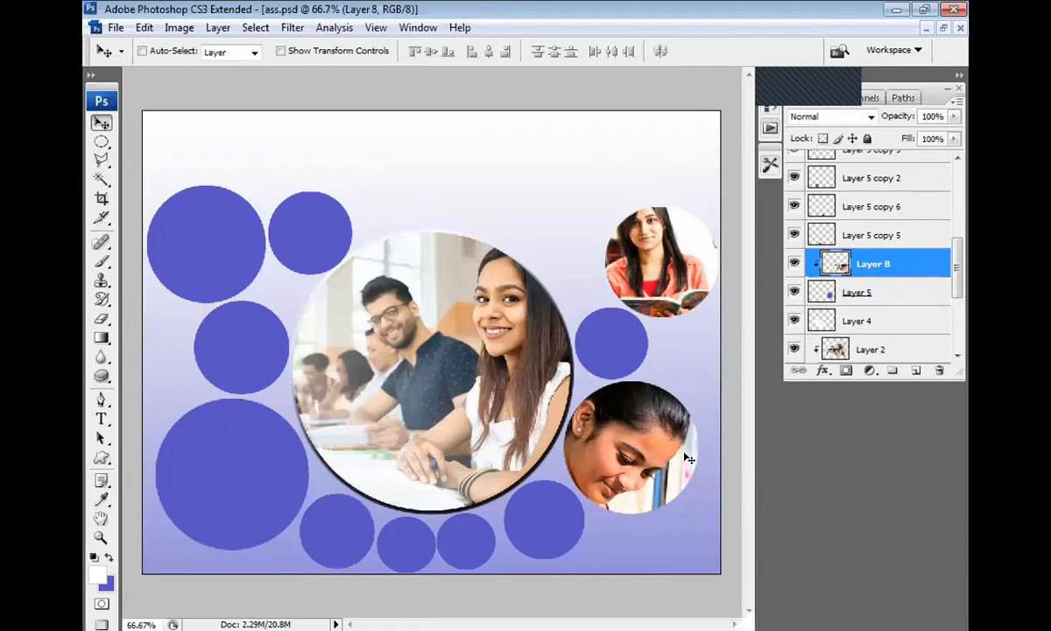
key("ctrl+minus")
key("ctrl+plus")
left_click_drag(625, 477, 242, 145)
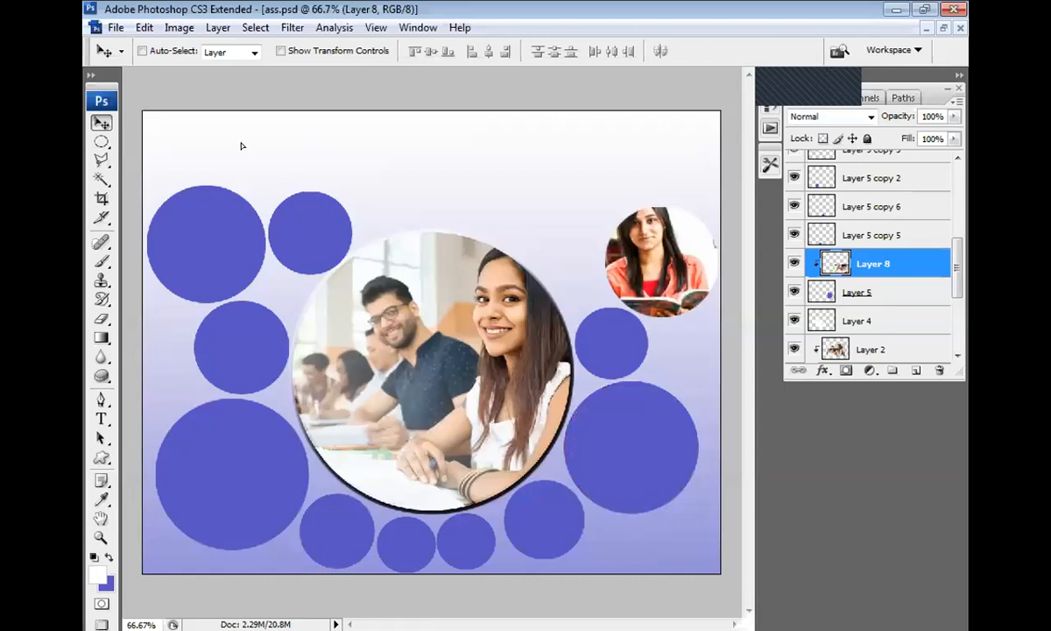
left_click(842, 270, "ctrl")
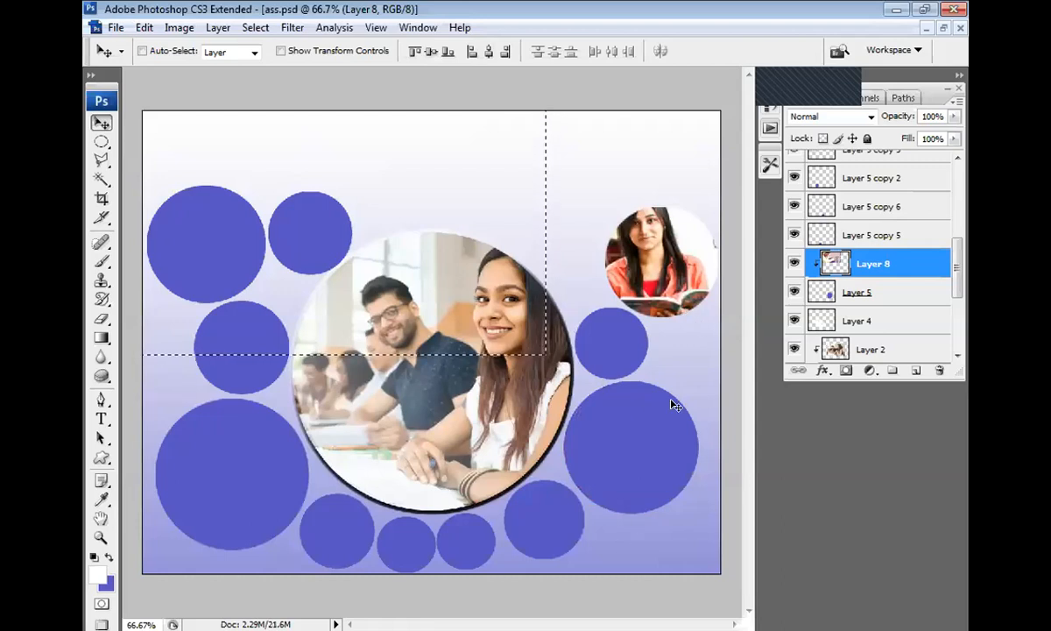
key("ctrl+d")
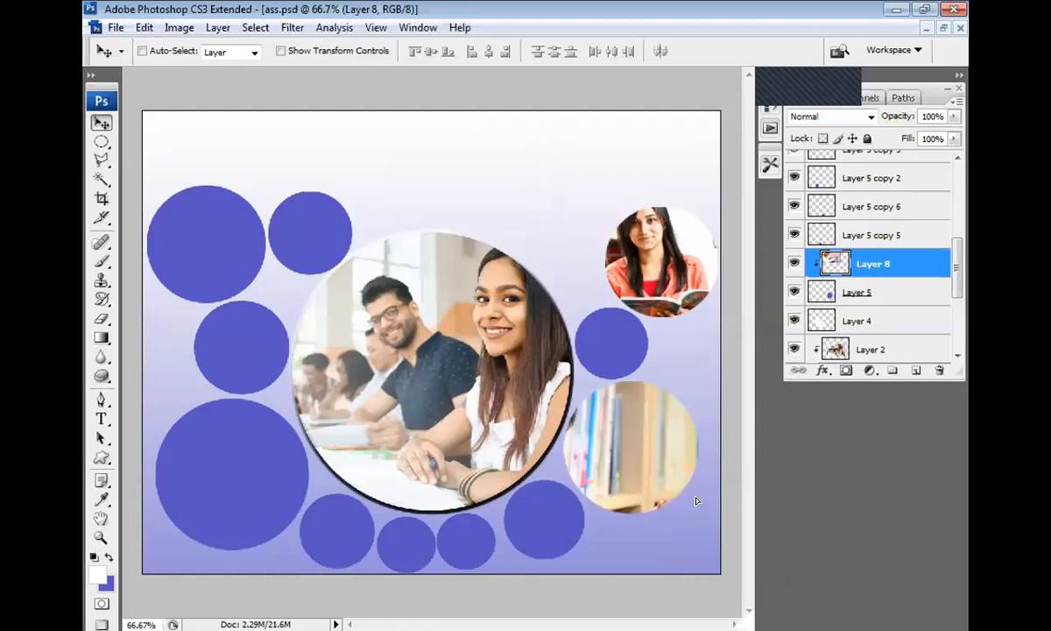
left_click_drag(697, 500, 736, 500)
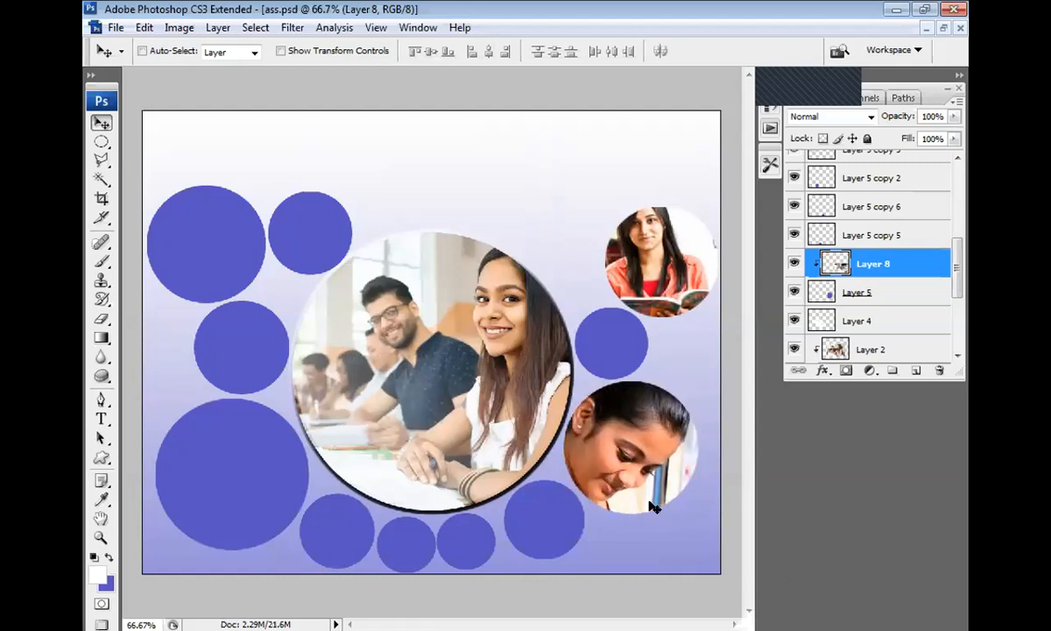
key("ctrl+t")
left_click_drag(421, 370, 555, 507)
left_click_drag(662, 535, 578, 383)
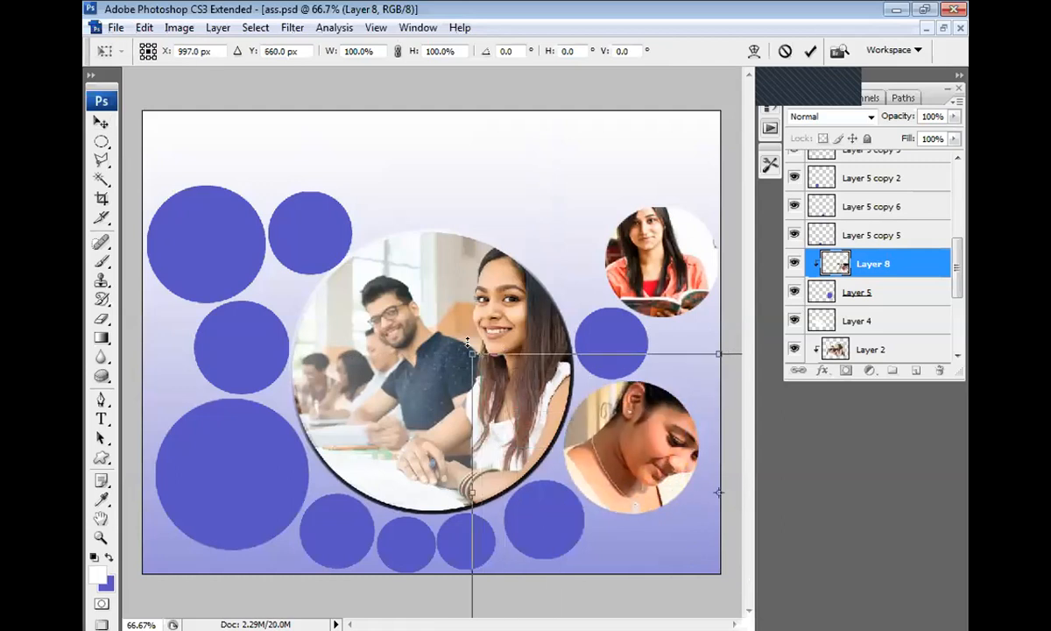
left_click_drag(471, 354, 585, 407)
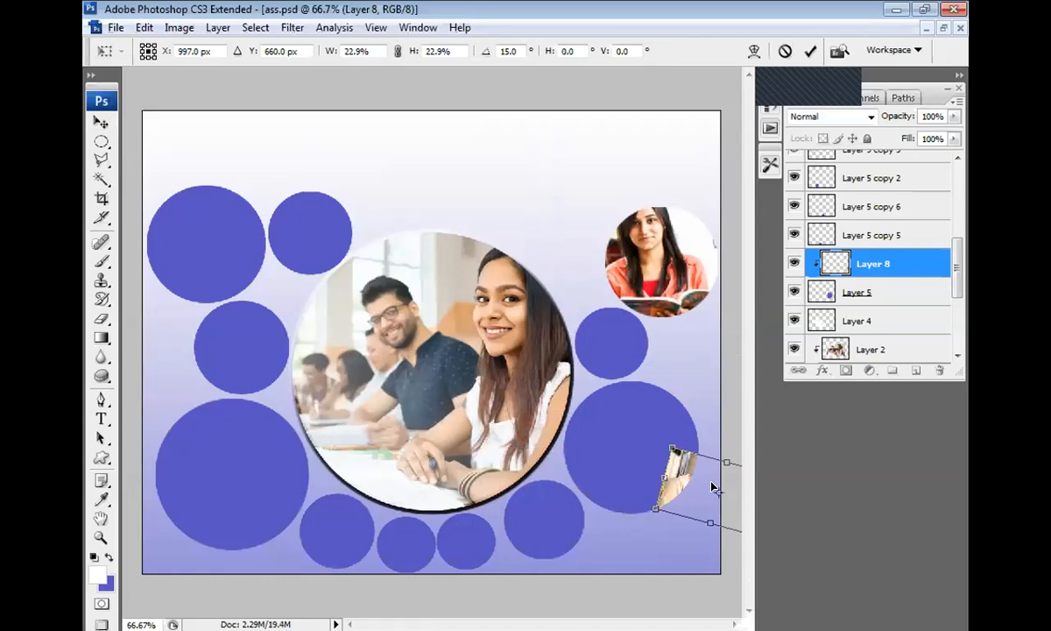
left_click_drag(701, 484, 620, 434)
key("ctrl+z")
key("ctrl+z")
key("ctrl+z")
key("ctrl+z")
key("ctrl+z")
key("ctrl+z")
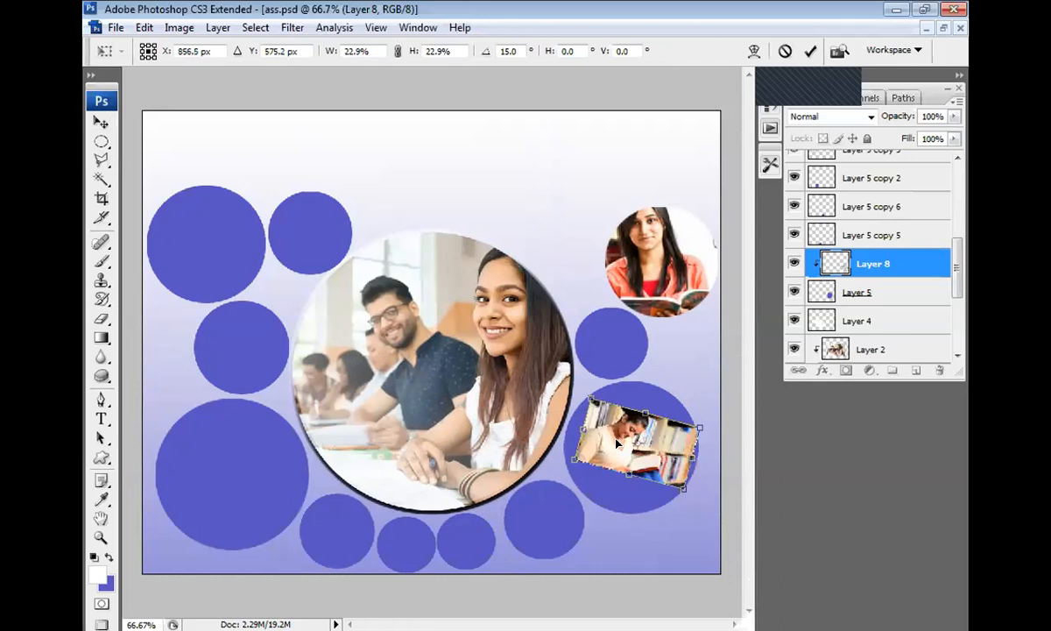
key("Return")
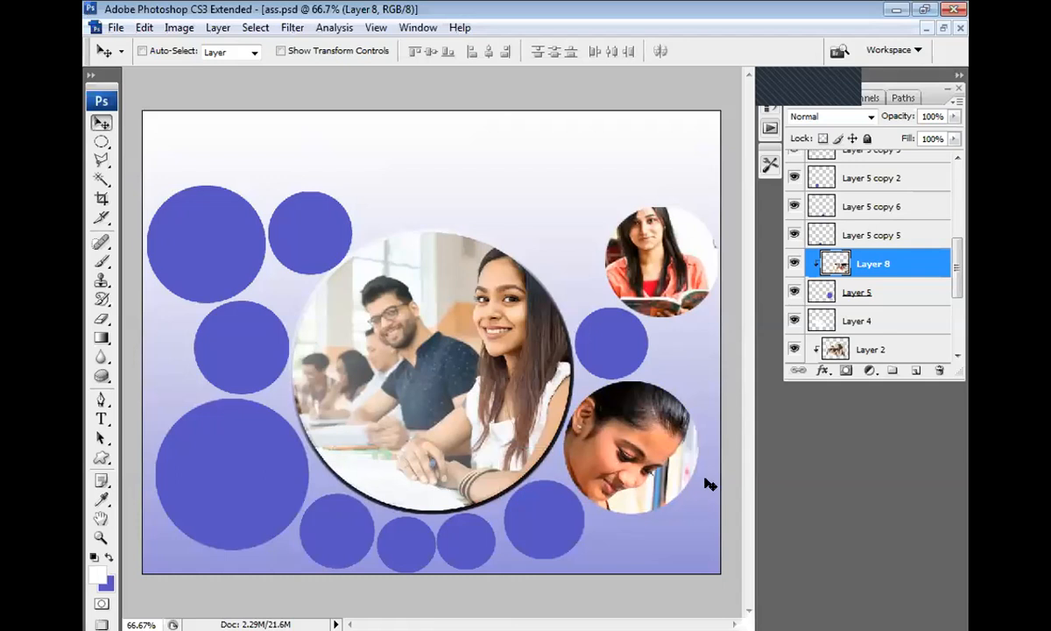
Scale the Layer 8 photo to 50% width and 50% height and reposition it to cover the large lower-right circle
key("ctrl+t")
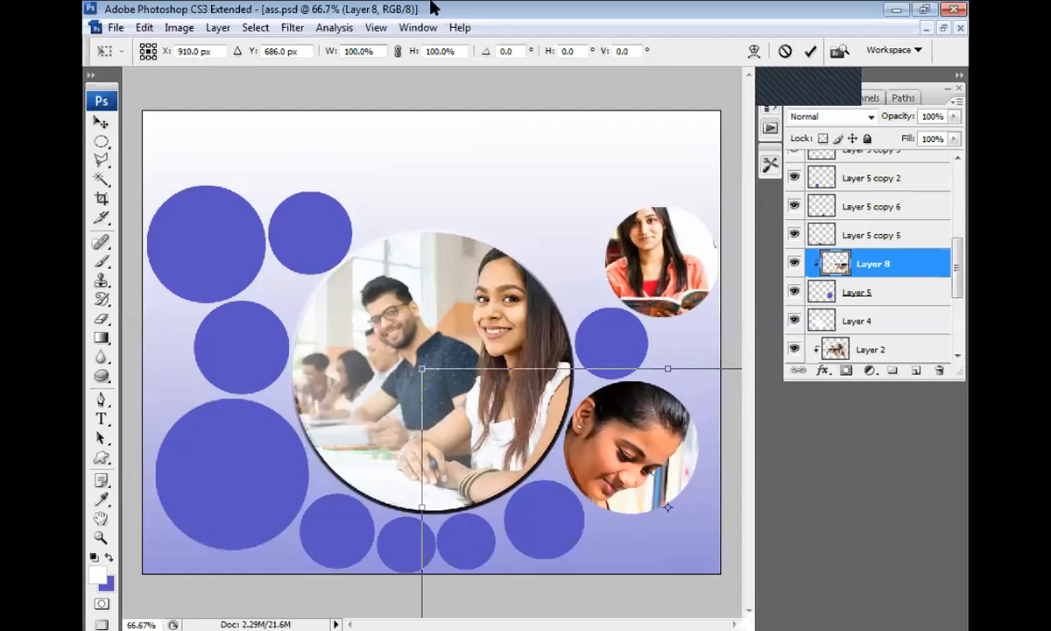
left_click(357, 51)
type("50")
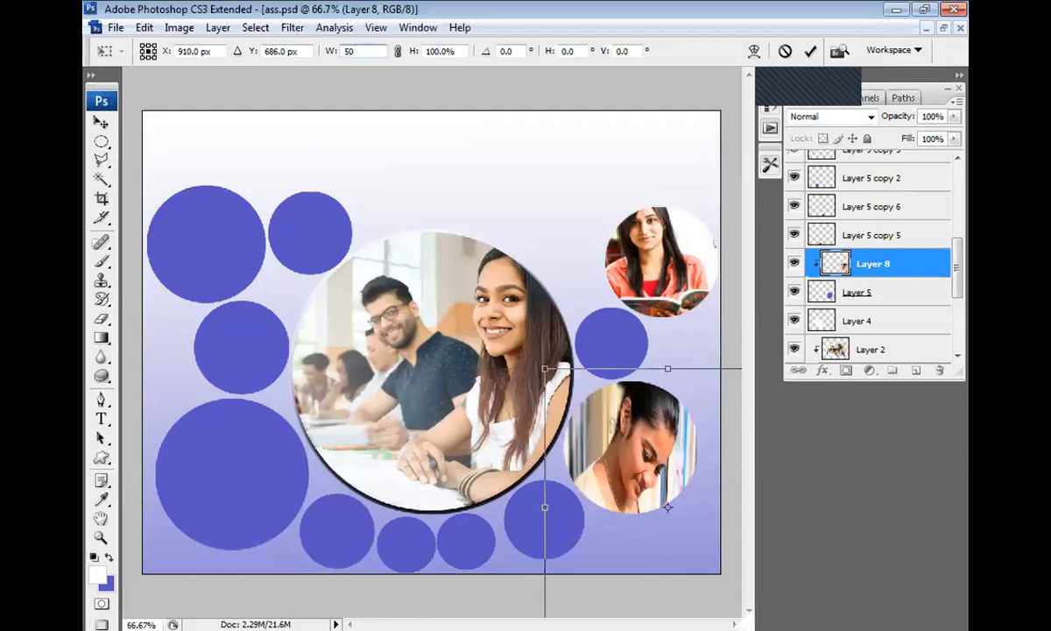
left_click(438, 51)
type("50")
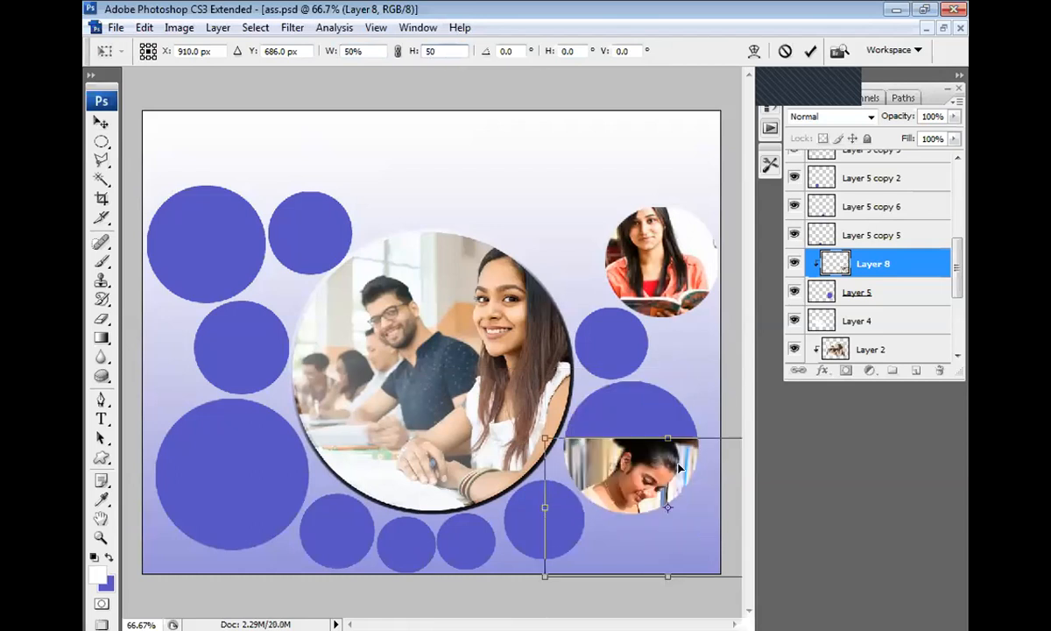
left_click_drag(701, 530, 680, 473)
key("Return")
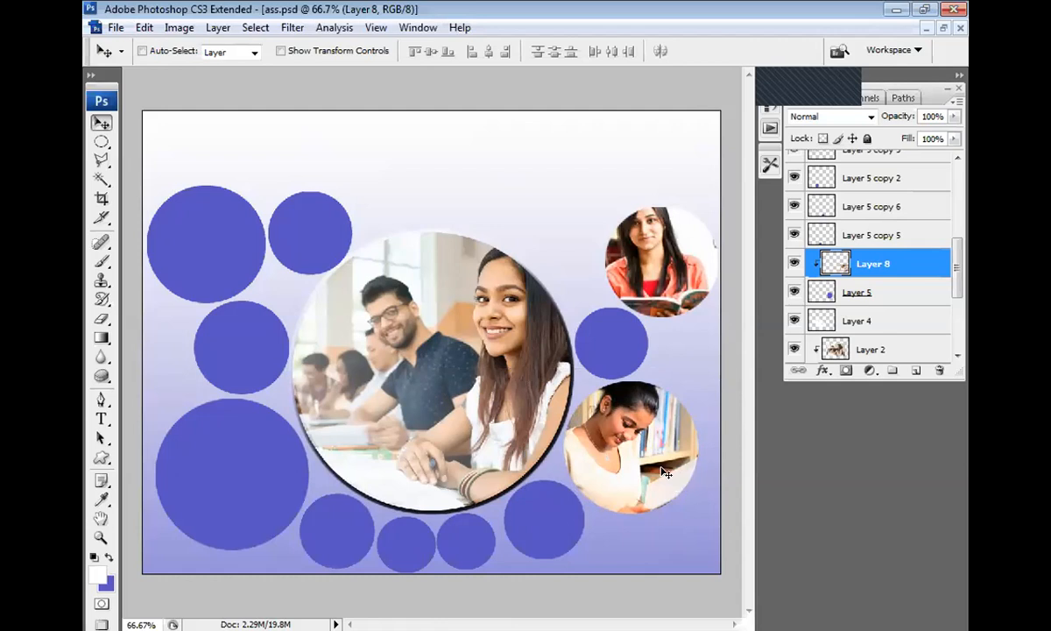
Nudge the Layer 8 photo left and scale it to about 97.3% to fit the lower-right circle
key("Left")
key("Left")
key("Left")
key("Left")
key("Left")
key("Left")
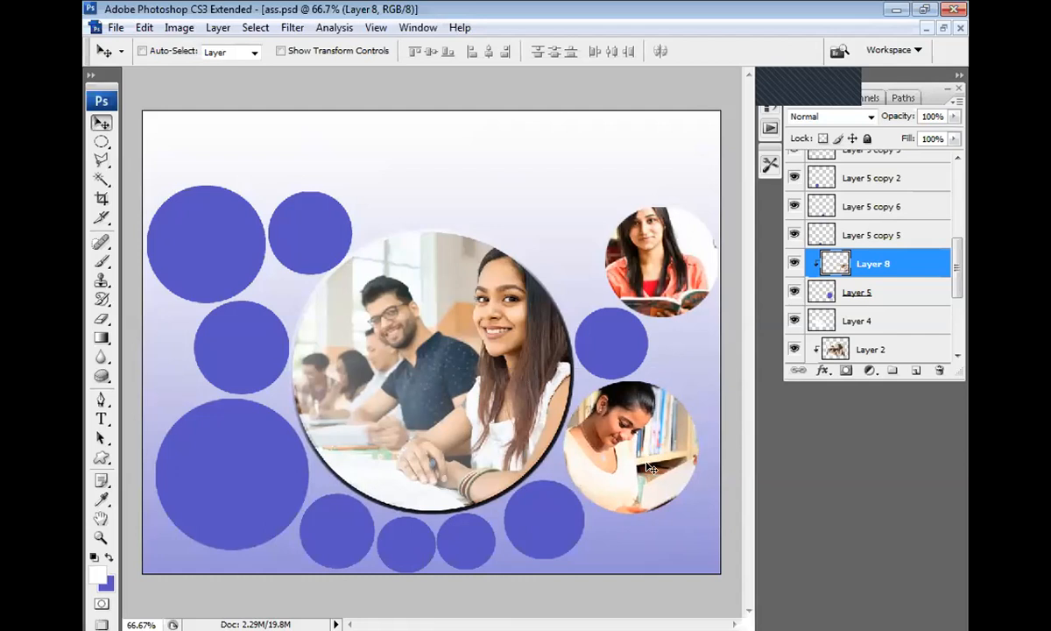
key("ctrl+t")
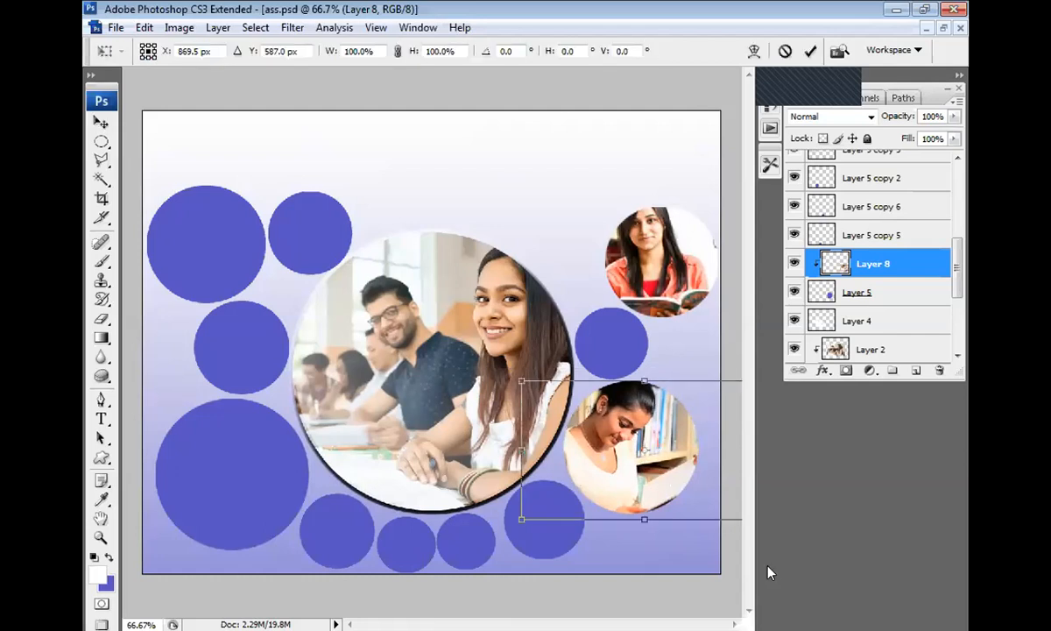
left_click_drag(521, 519, 533, 516)
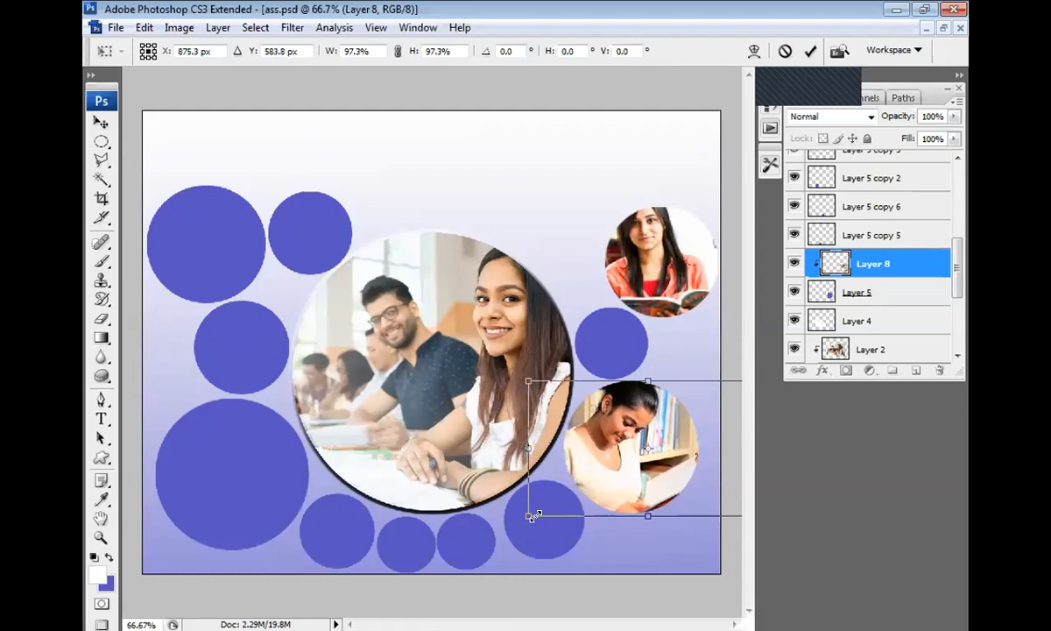
key("Return")
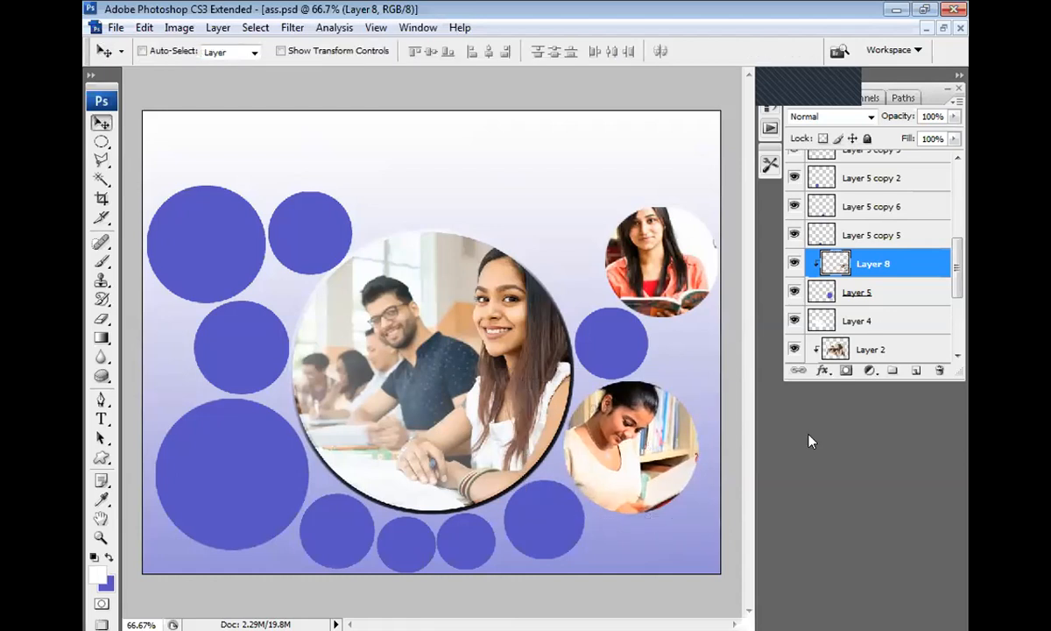
Add a Multiply drop shadow to the circle on Layer 5 with a distance of 7 px
left_click(874, 296)
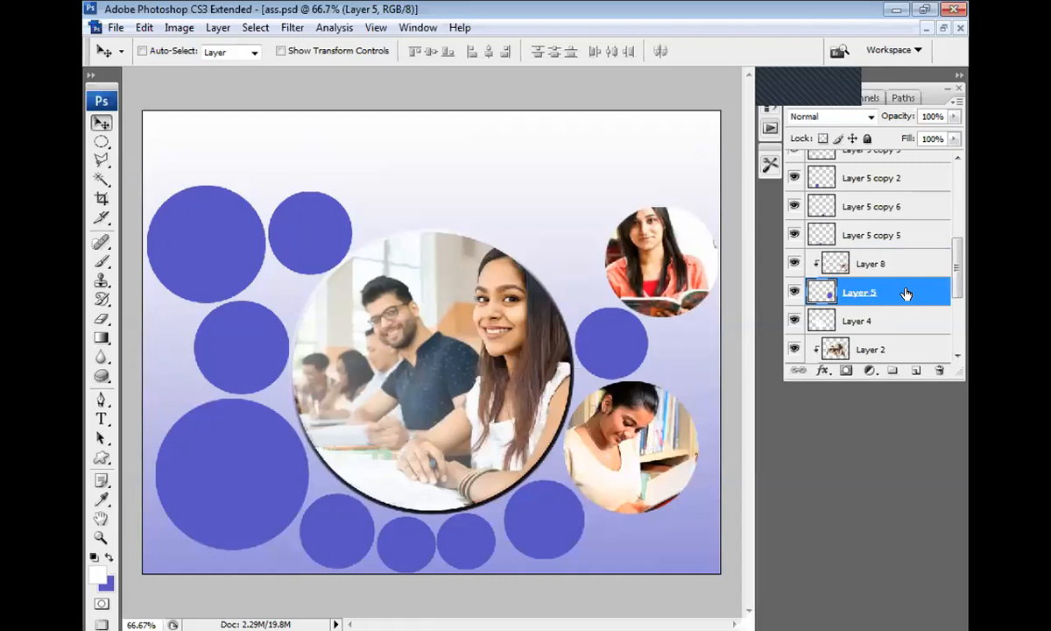
double_click(886, 297)
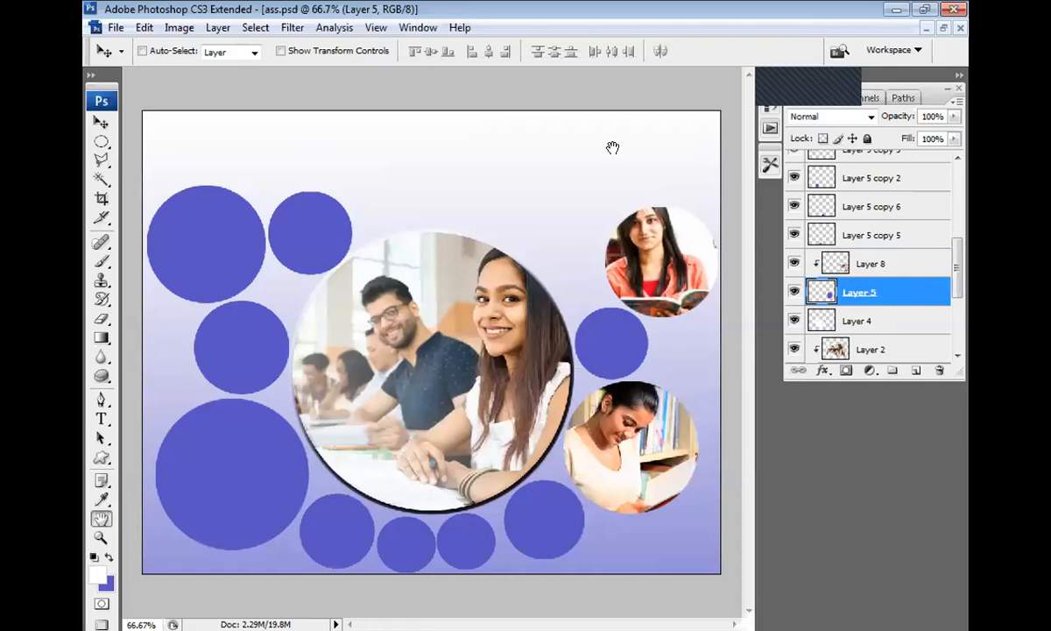
left_click_drag(595, 165, 863, 98)
left_click(732, 170)
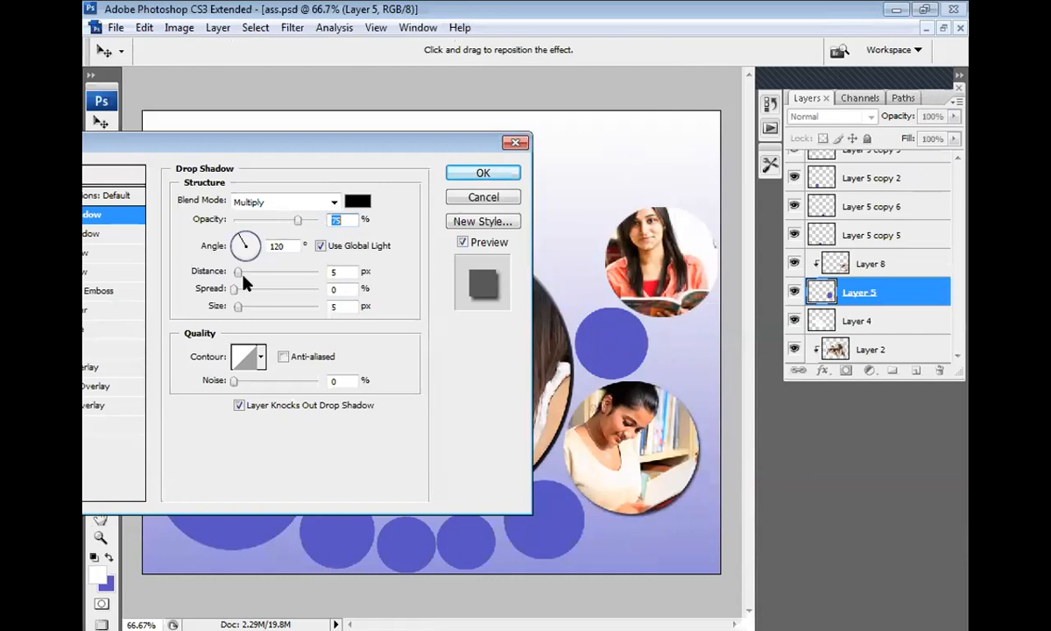
left_click(243, 274)
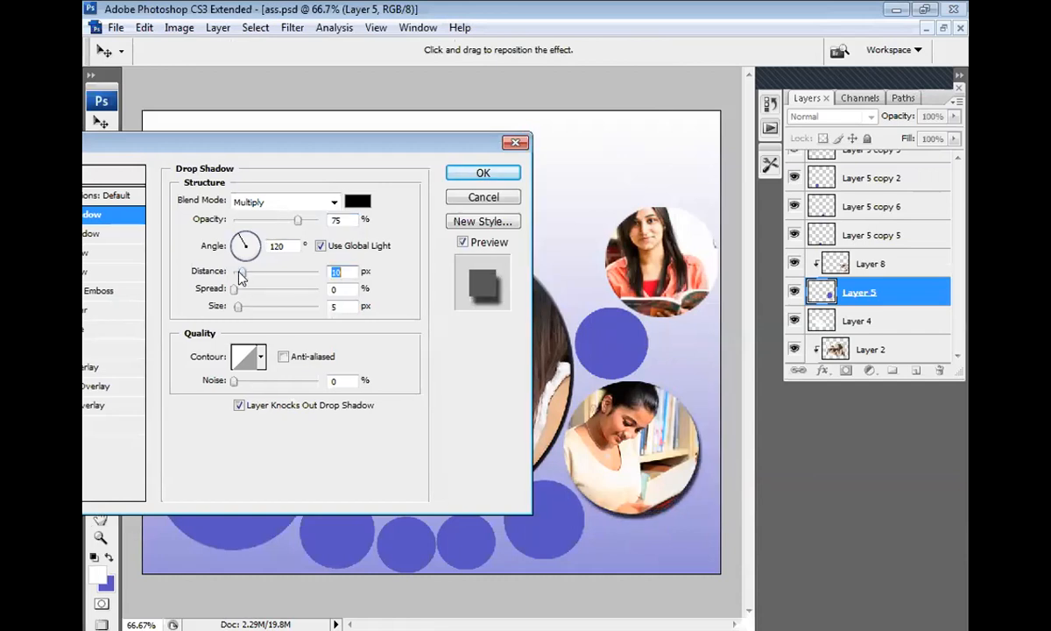
left_click_drag(235, 276, 231, 276)
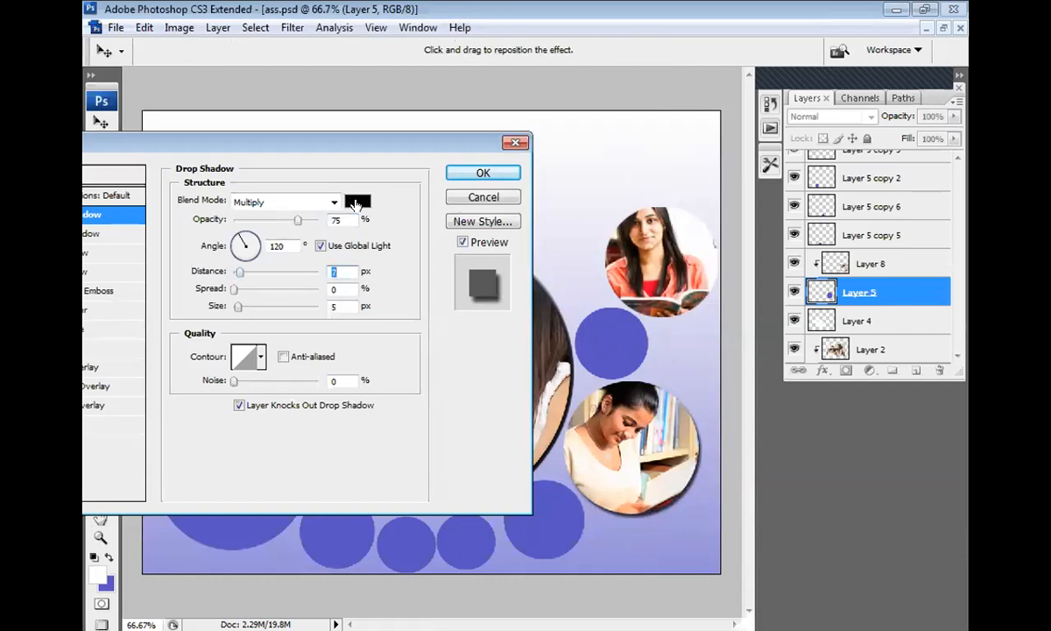
Set the drop shadow's colour to the light purple d1aef2
left_click(357, 201)
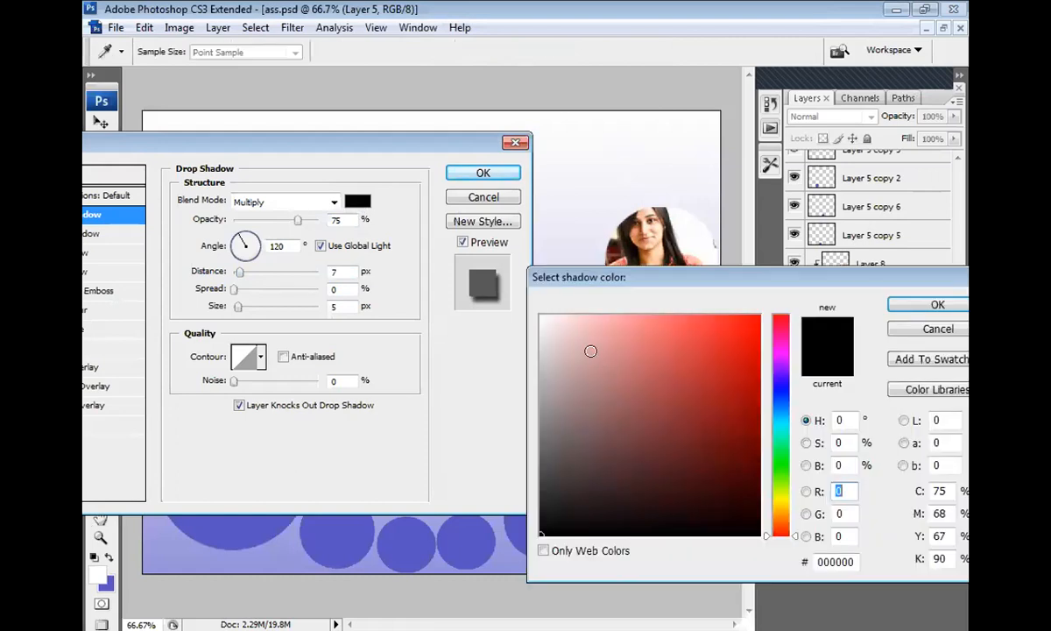
left_click(576, 354)
left_click_drag(668, 279, 826, 173)
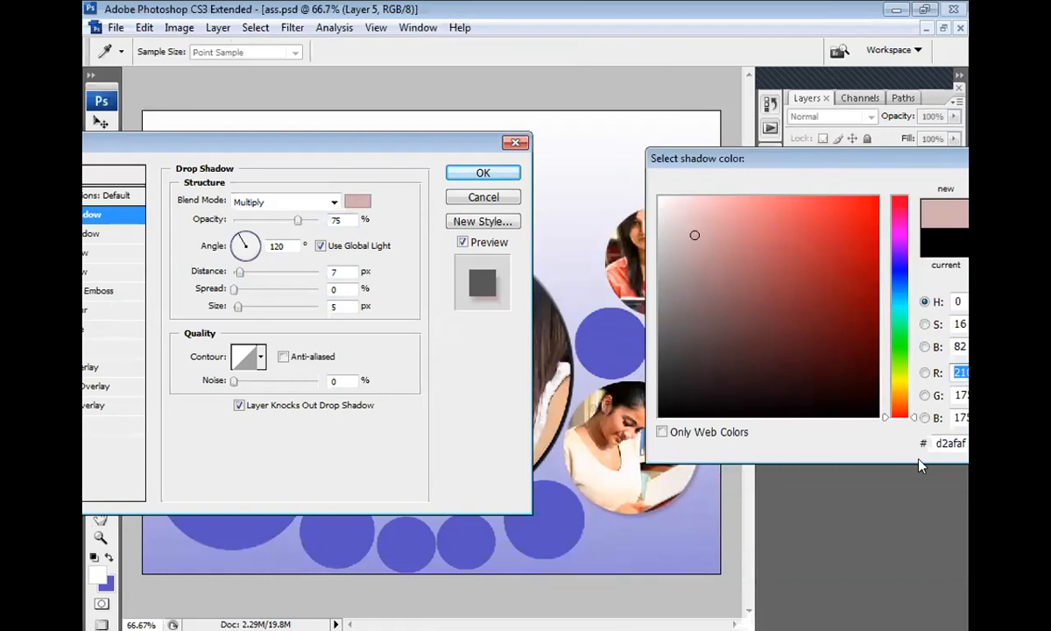
double_click(952, 444)
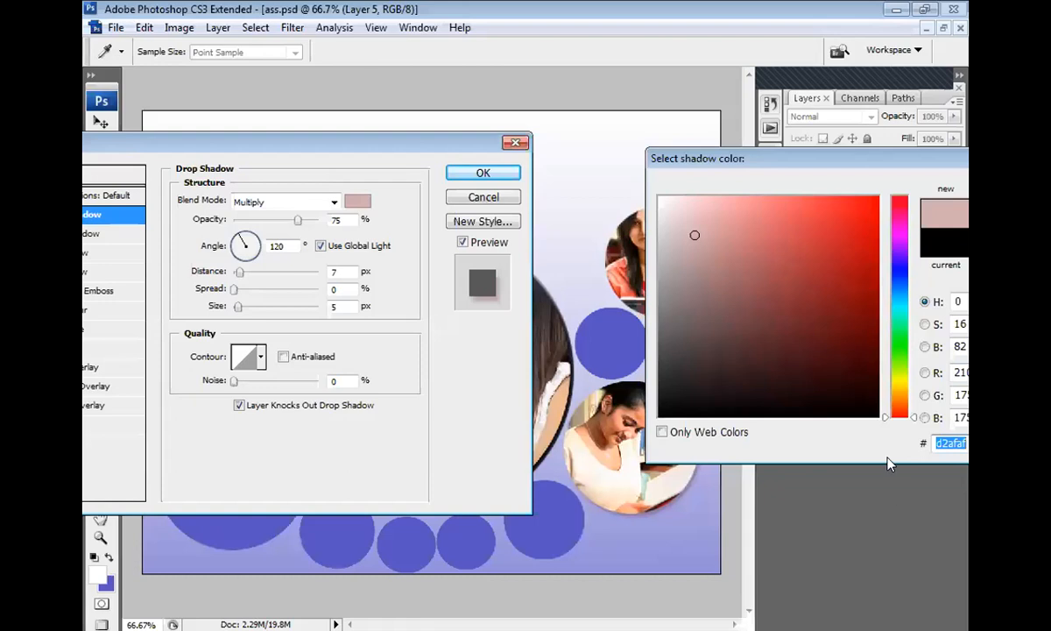
left_click(695, 279)
left_click(784, 253)
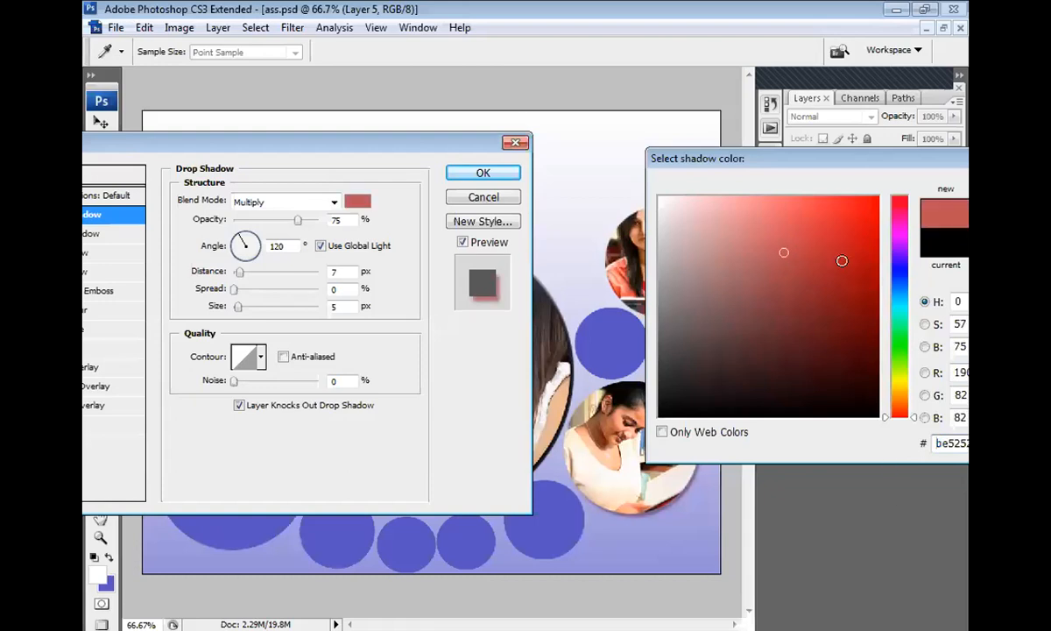
left_click(892, 252)
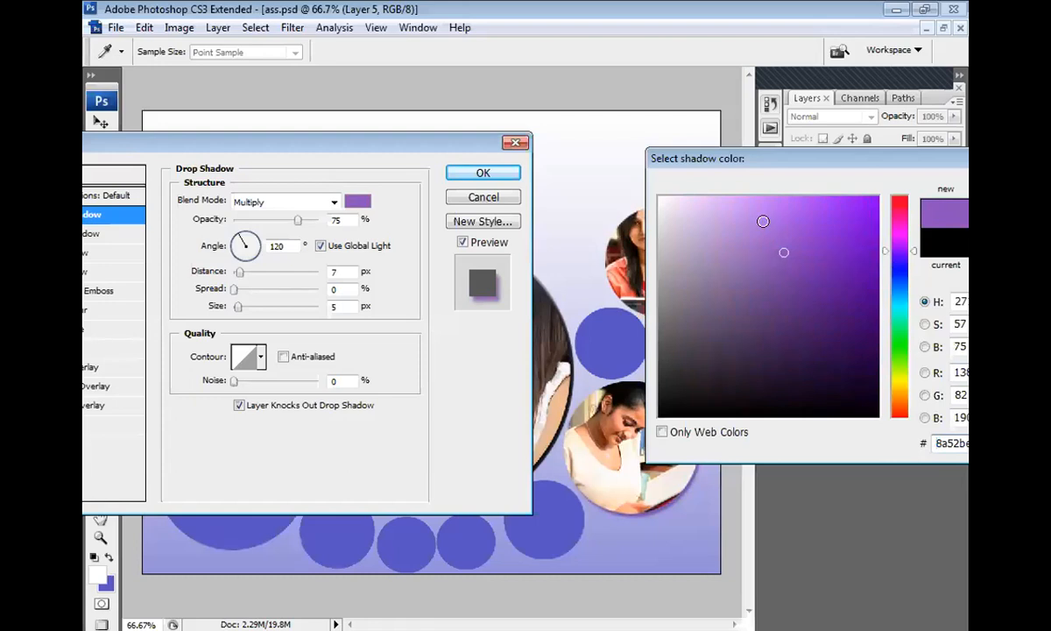
left_click(744, 216)
left_click(733, 216)
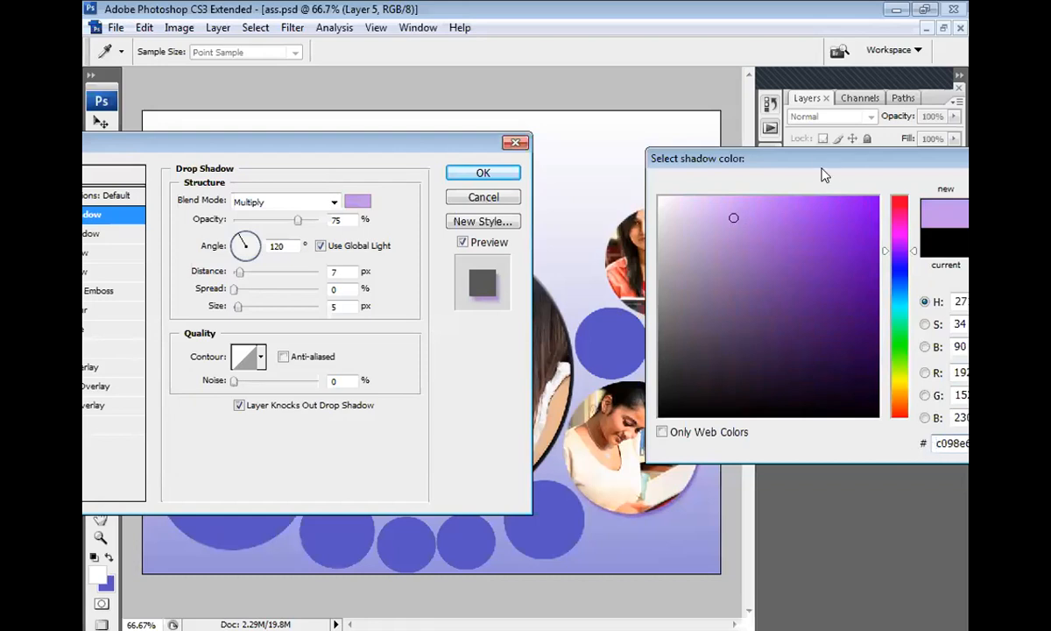
mouse_move(720, 205)
left_mouse_down()
mouse_move(685, 201)
mouse_move(717, 195)
mouse_move(721, 207)
left_mouse_up()
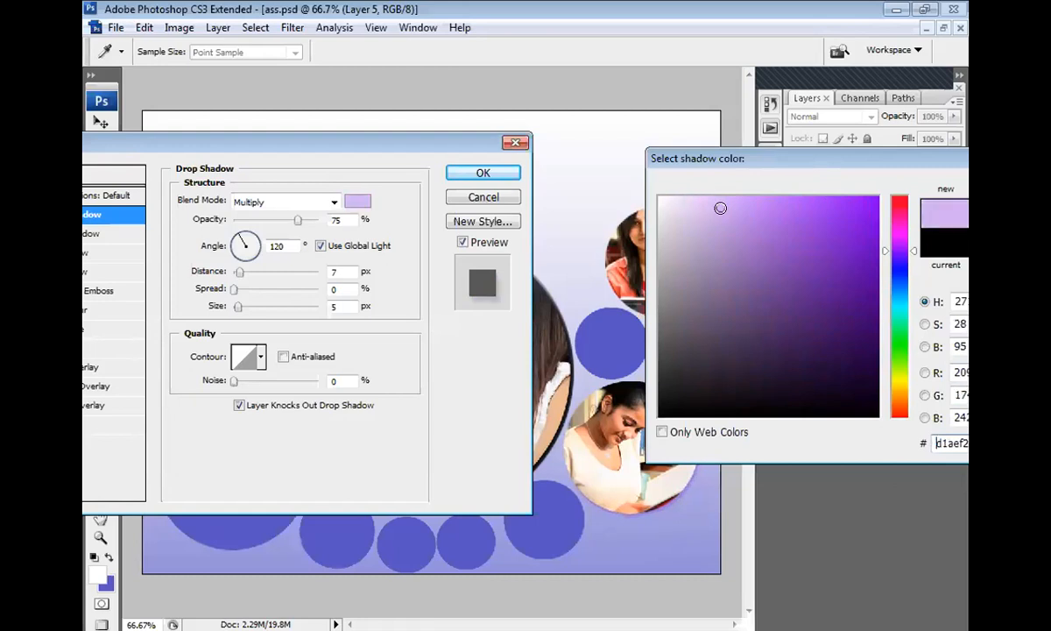
Copy the shadow colour's hex code and apply the drop shadow to Layer 5
left_click_drag(921, 166, 620, 181)
double_click(649, 457)
key("ctrl+c")
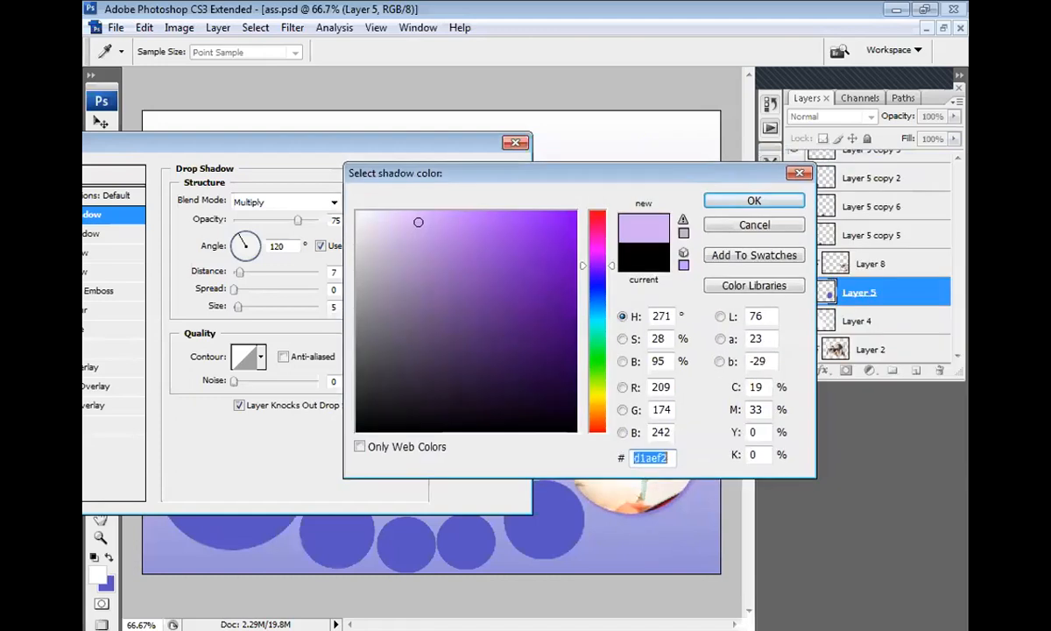
left_click(718, 203)
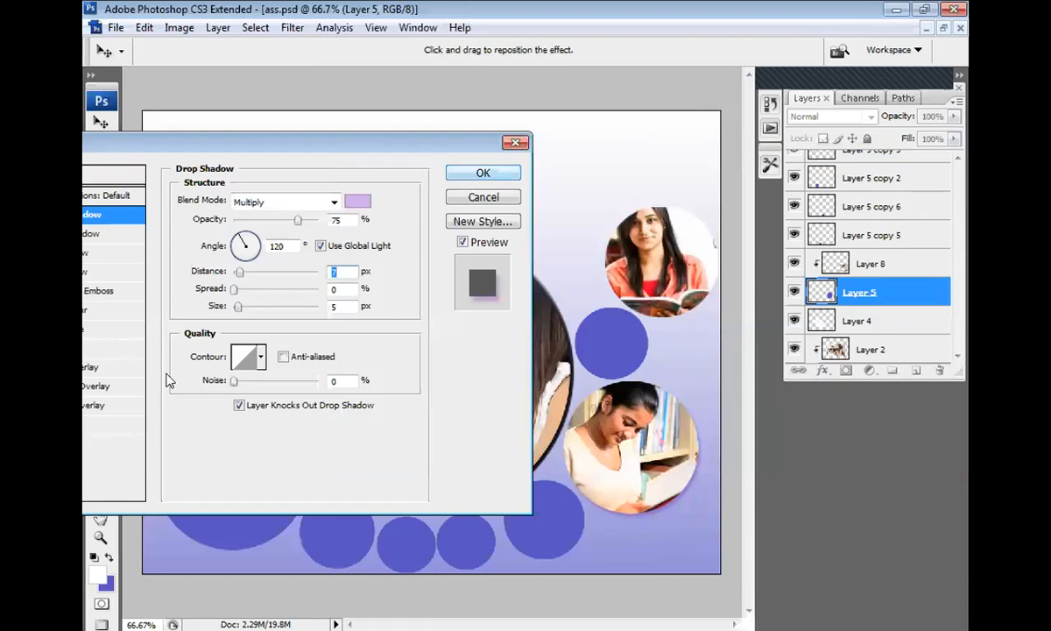
left_click(498, 171)
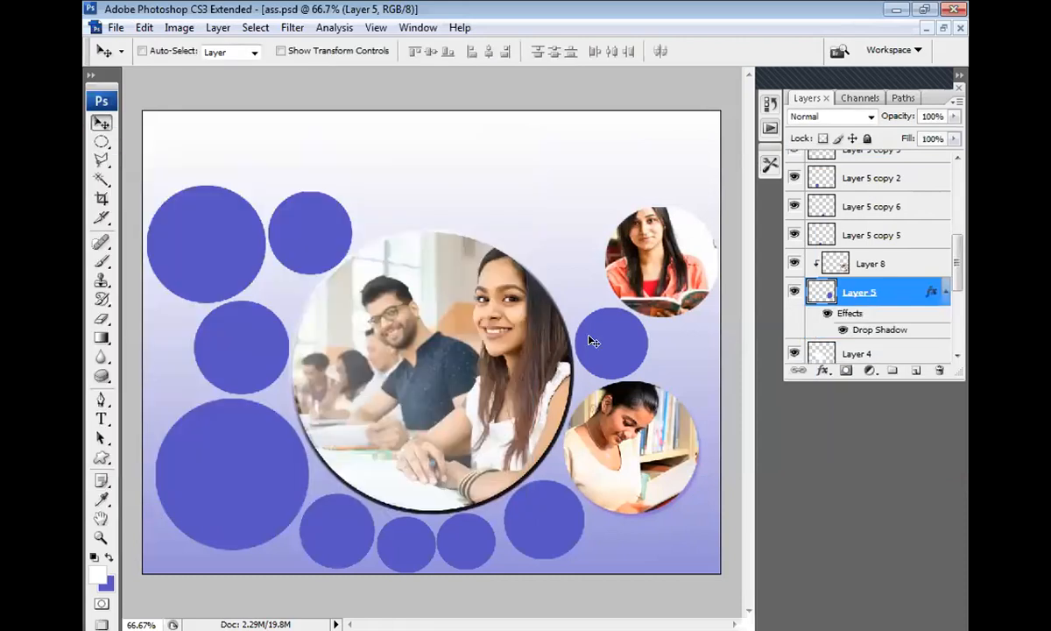
Swap the foreground and background colours and set the background colour to the copied hex value d1aef2
key("x")
double_click(651, 457)
key("ctrl+v")
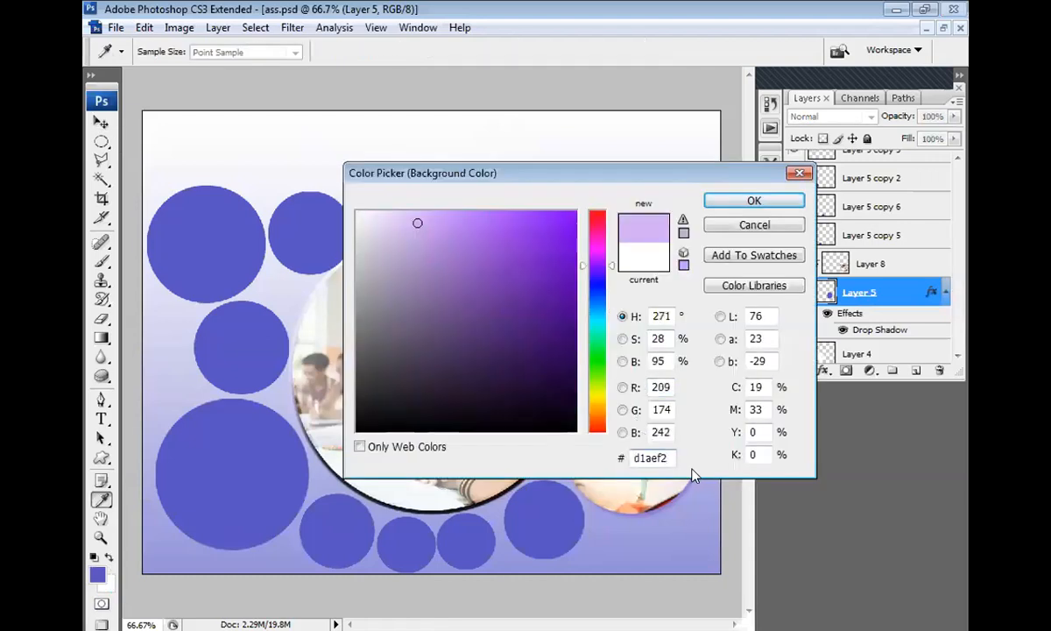
key("Return")
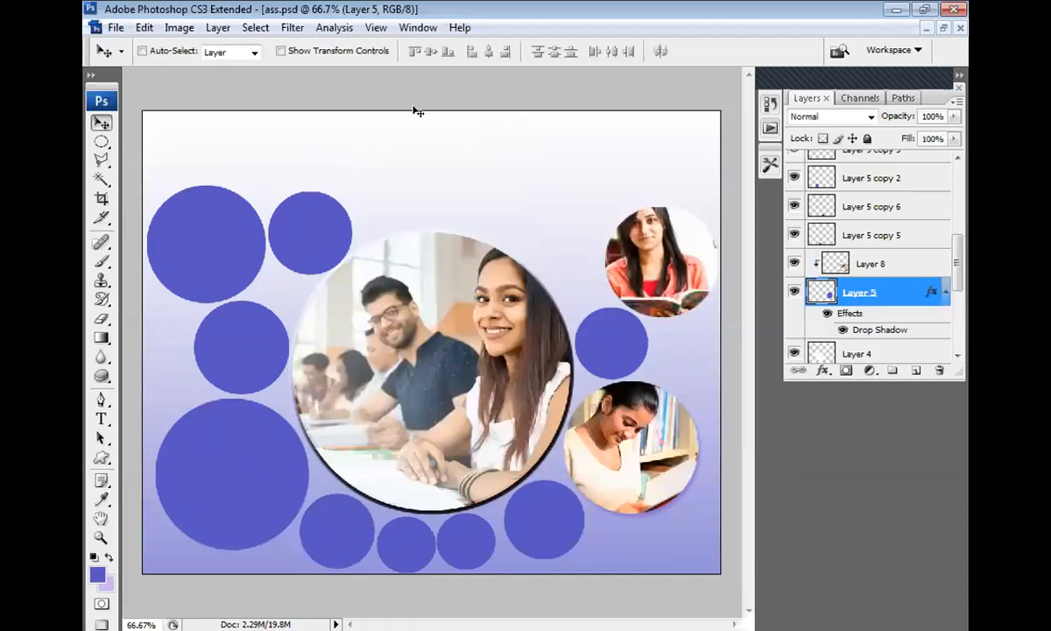
Add a Multiply drop shadow coloured d1aef2 to Layer 7, the clipped photo of the student in red
left_click(657, 255, "ctrl")
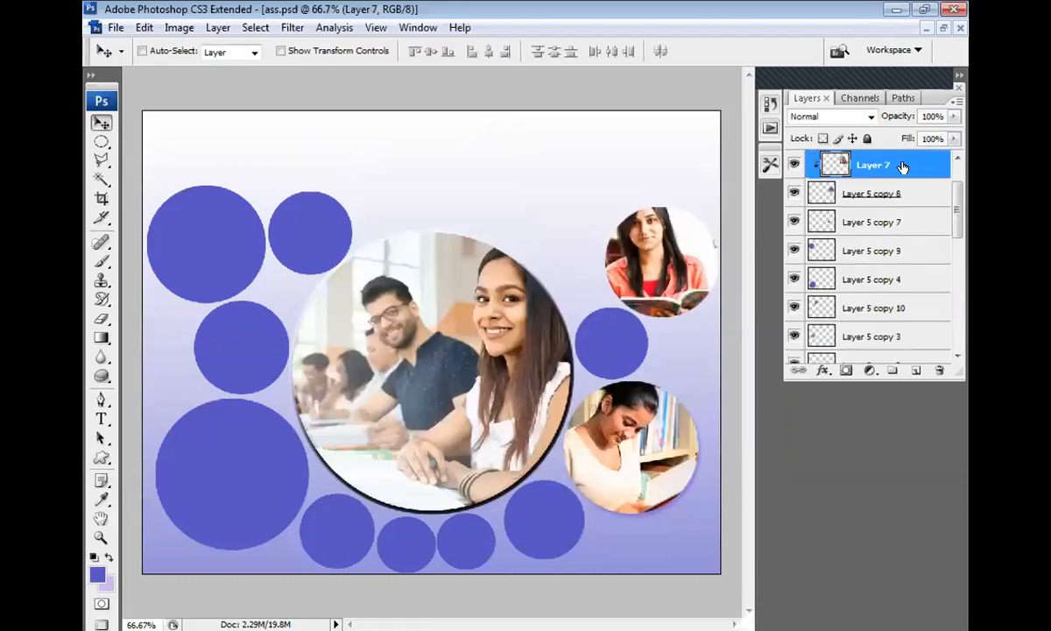
key("h")
double_click(903, 173)
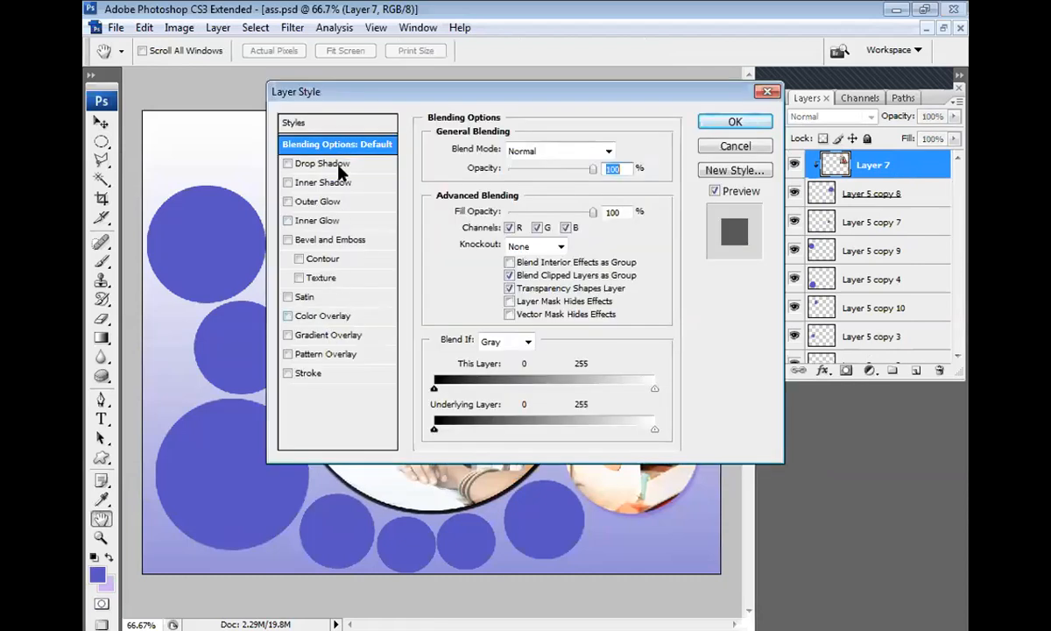
left_click(317, 164)
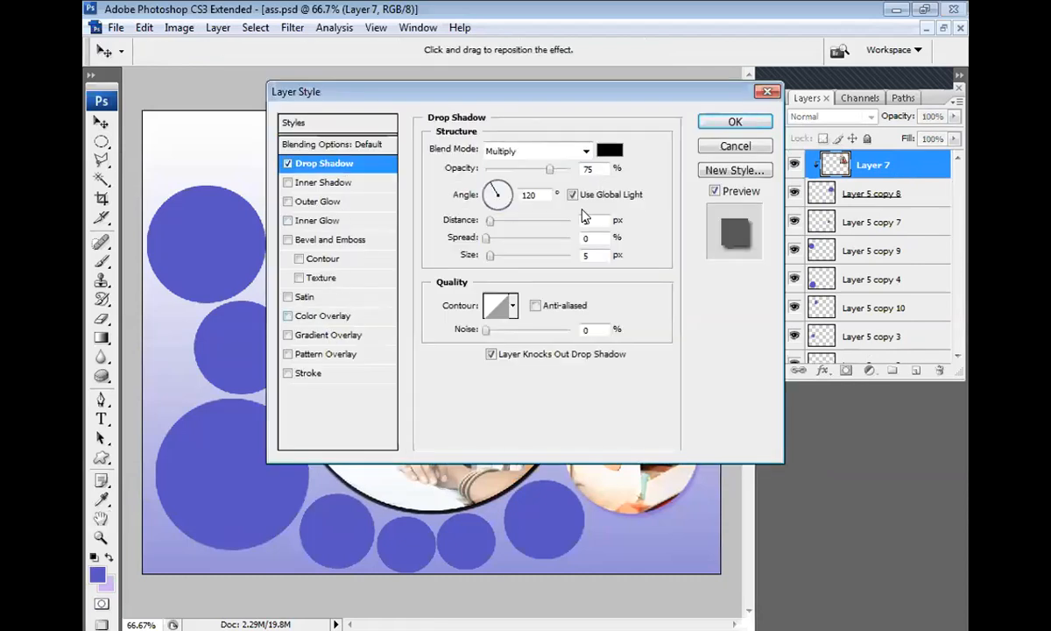
left_click(604, 151)
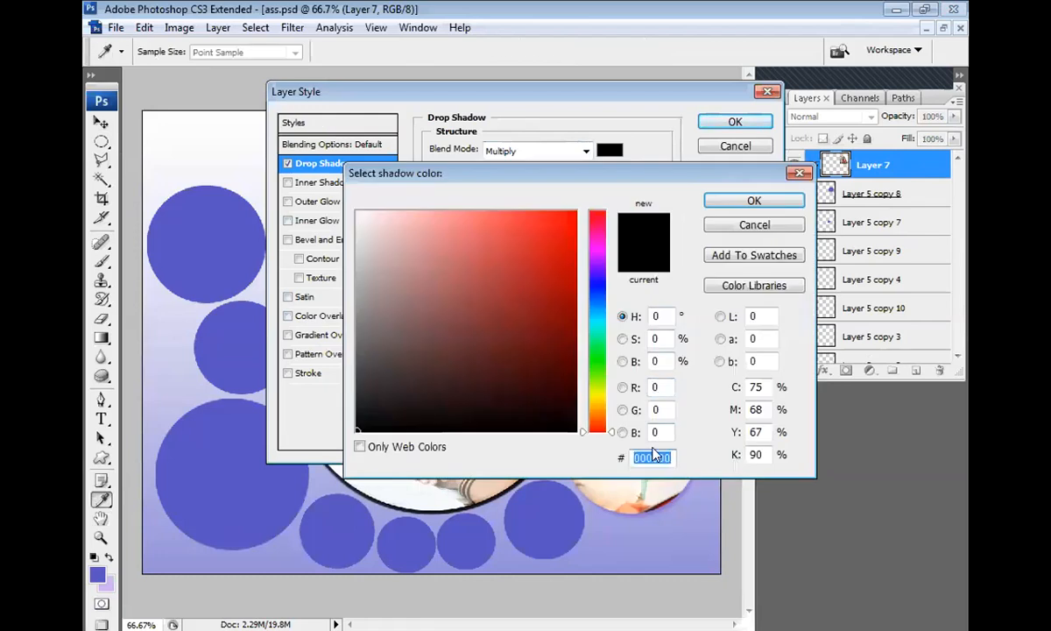
type("d1aef2")
left_click(738, 203)
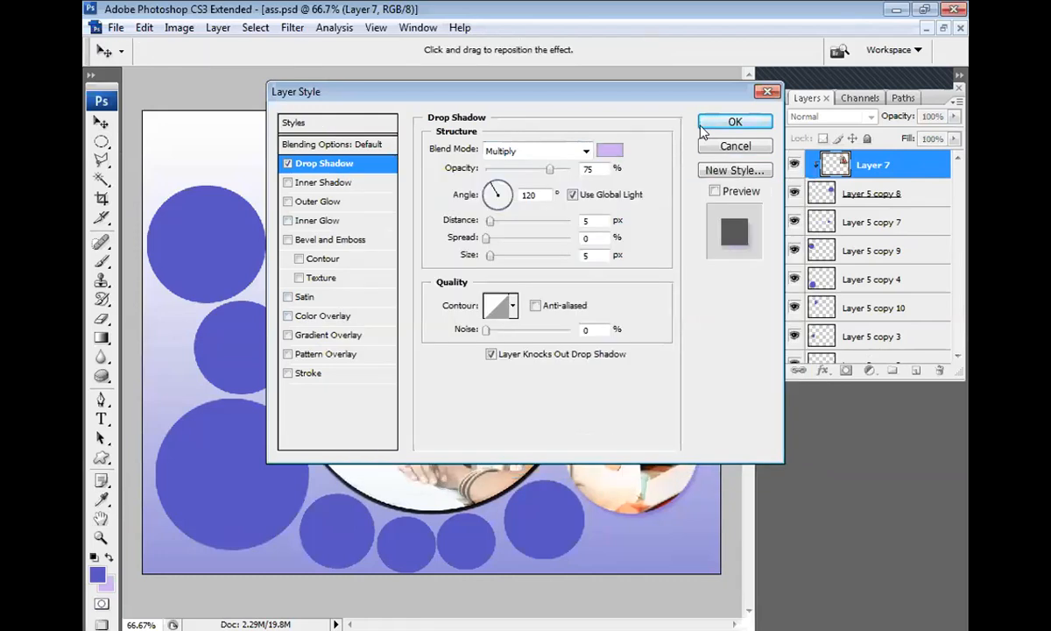
key("Return")
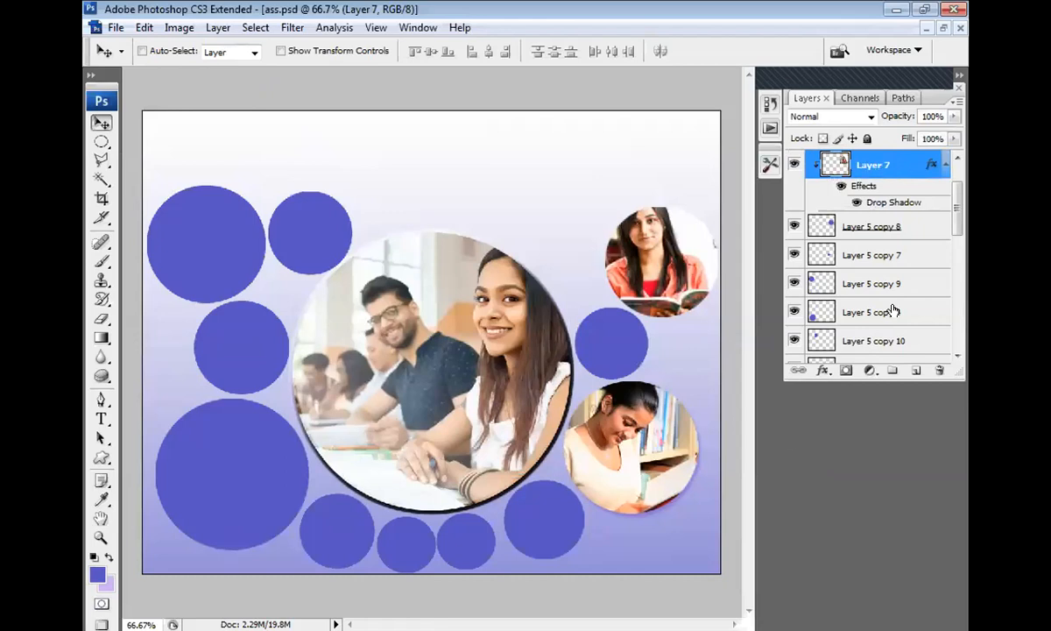
Copy the layer style of Layer 5, the circle beneath the clipped Layer 8 photo
left_click(630, 451, "ctrl")
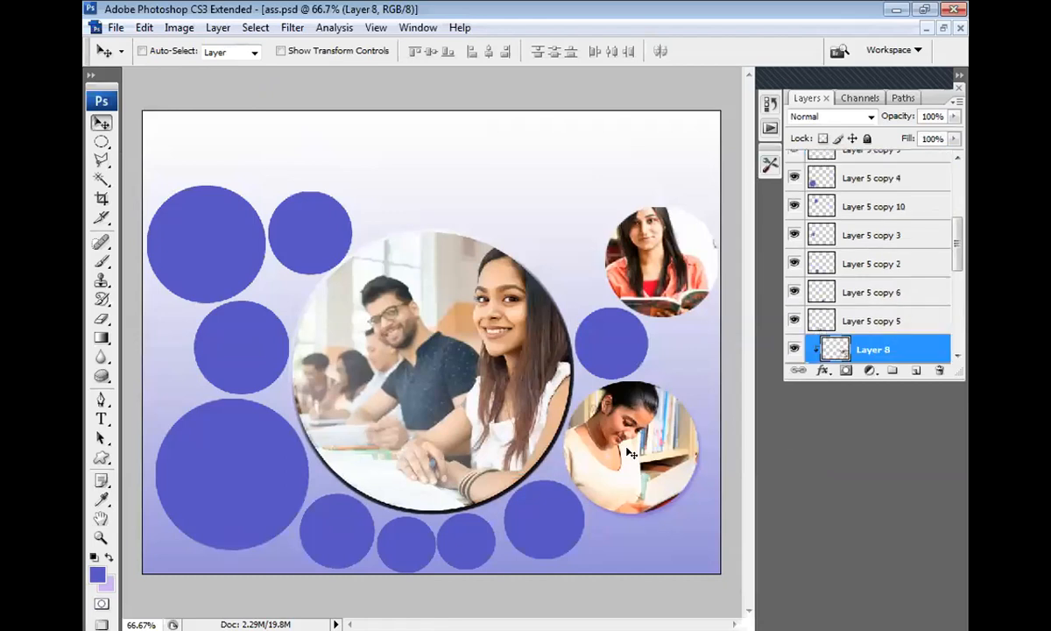
scroll(892, 315, "down", 1)
left_click(890, 296)
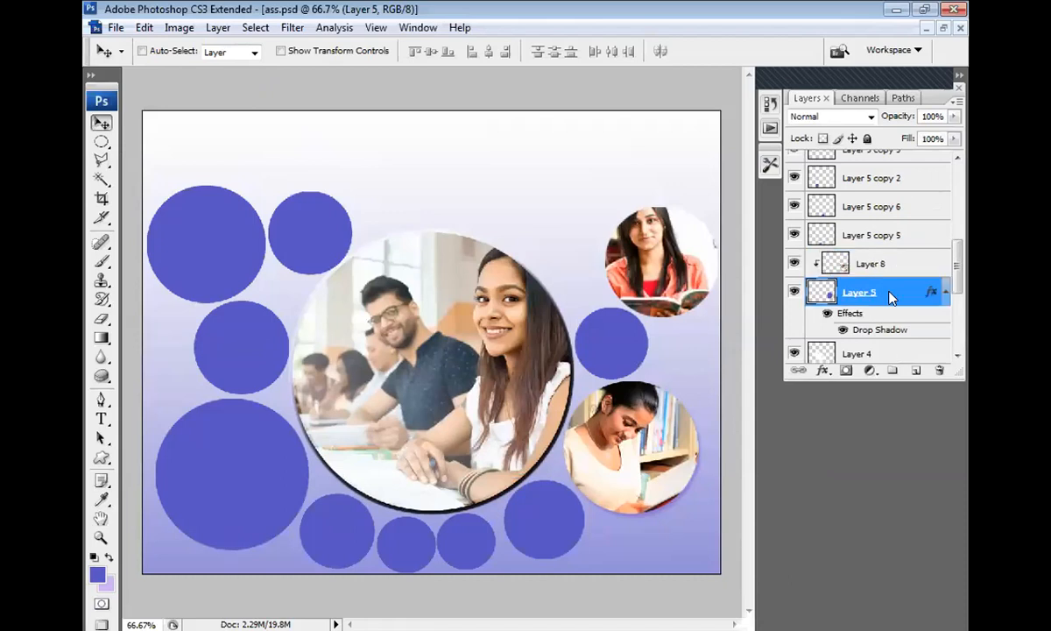
right_click(892, 296)
left_click(792, 515)
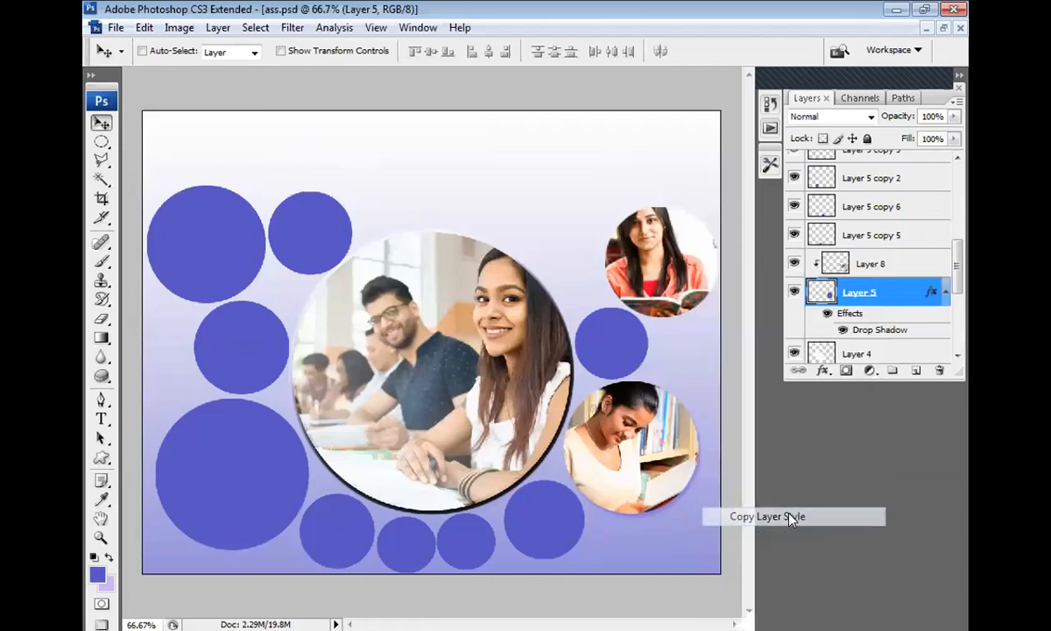
Paste the copied layer style onto all the plain circle layers from Layer 5 copy 5 up to Layer 5 copy 7
scroll(827, 266, "up", 1)
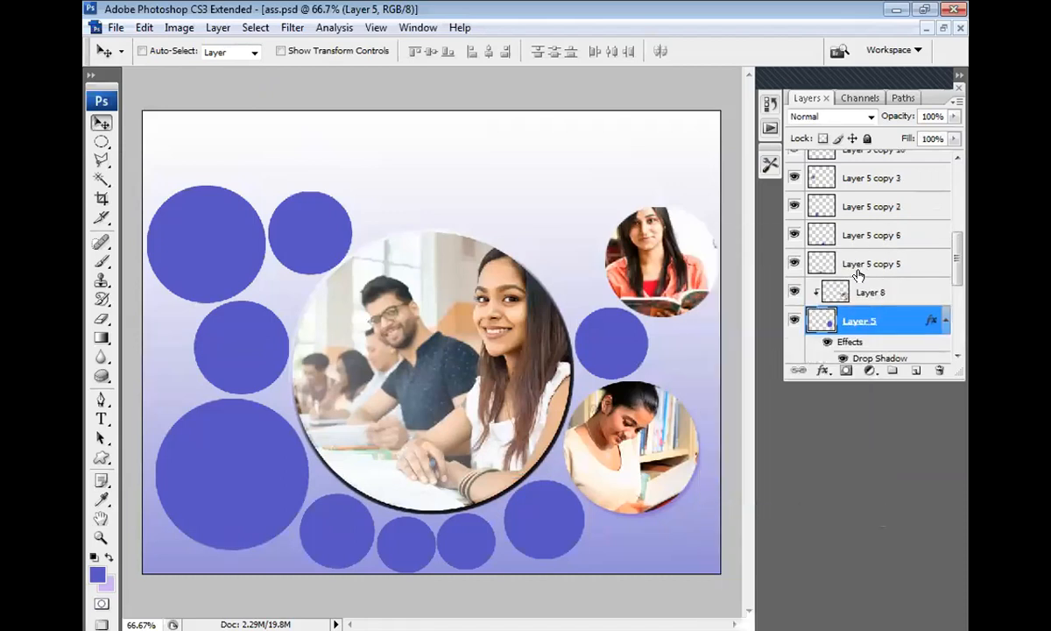
left_click(872, 263)
left_click(876, 234, "ctrl")
left_click(873, 207, "ctrl")
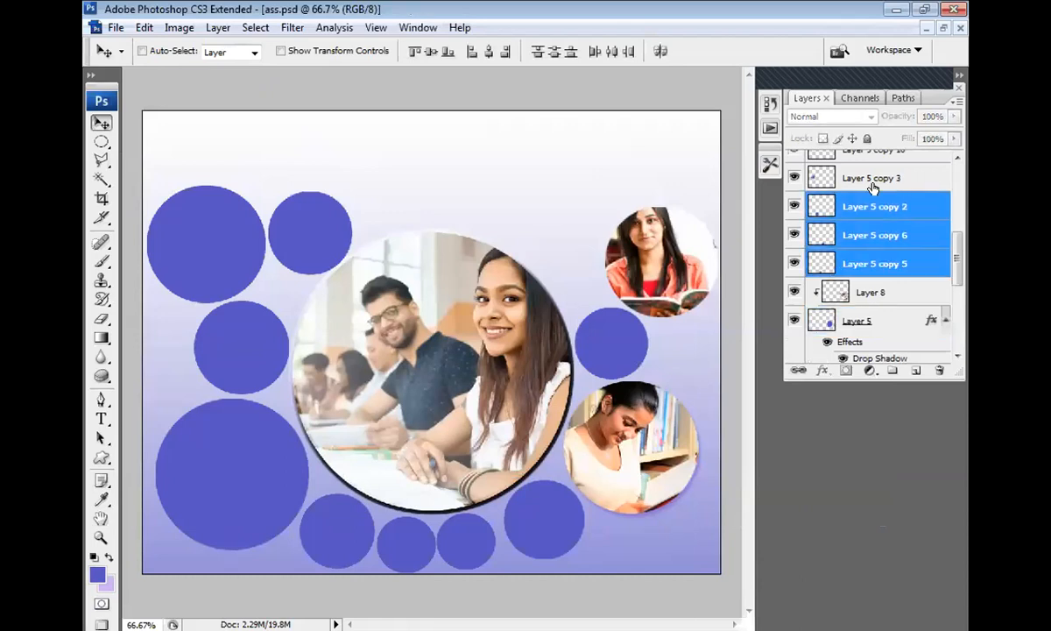
left_click(872, 184, "ctrl")
scroll(832, 238, "up", 2)
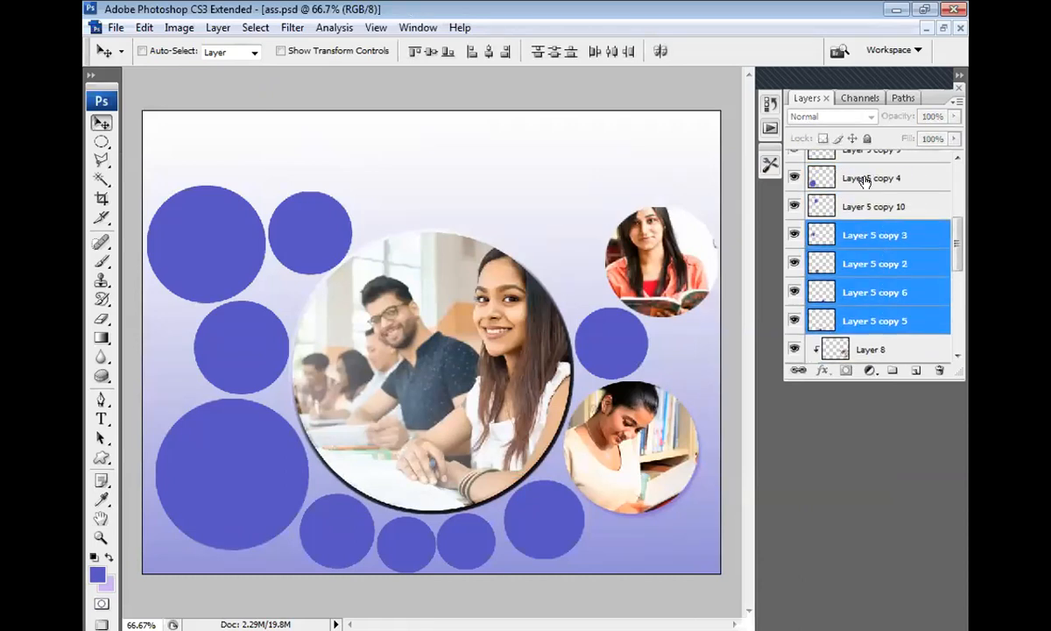
left_click(866, 207, "ctrl")
double_click(865, 179)
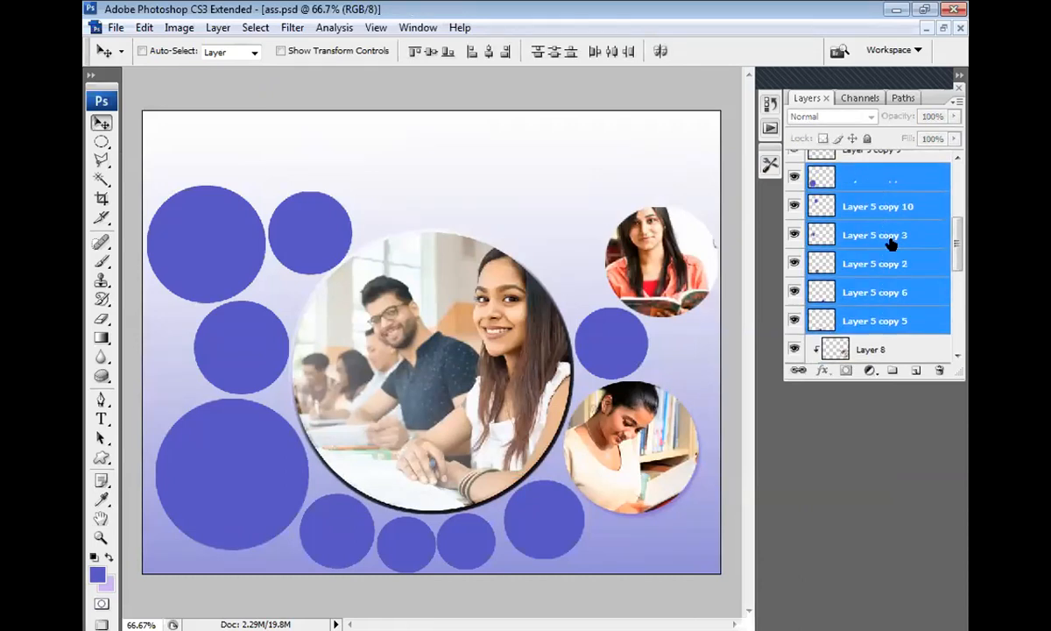
left_click(865, 321, "shift")
scroll(915, 250, "up", 2)
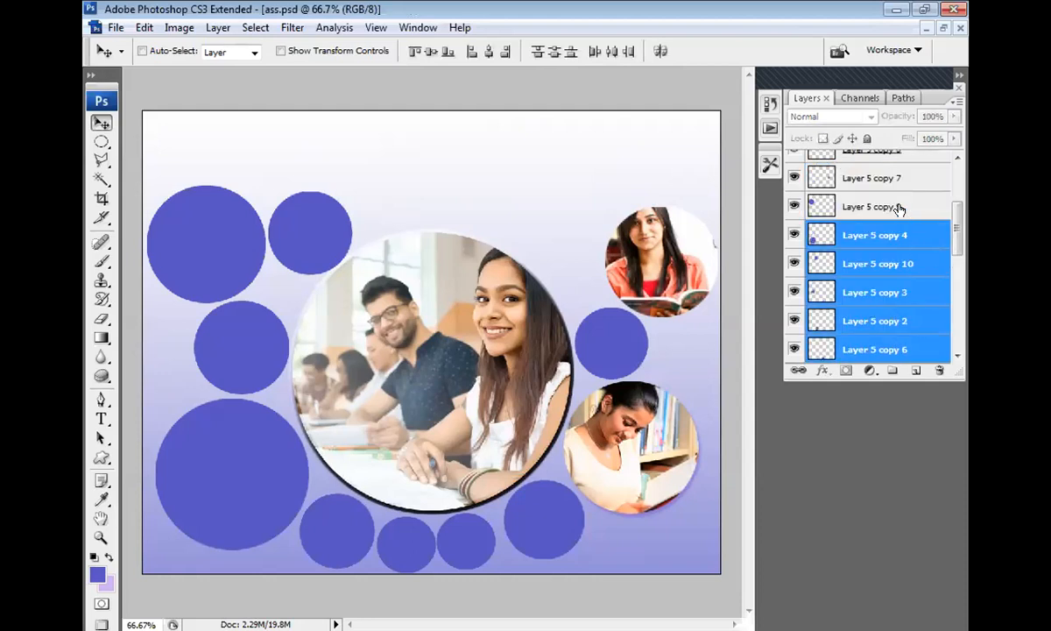
left_click(899, 208, "ctrl")
left_click(898, 178, "ctrl")
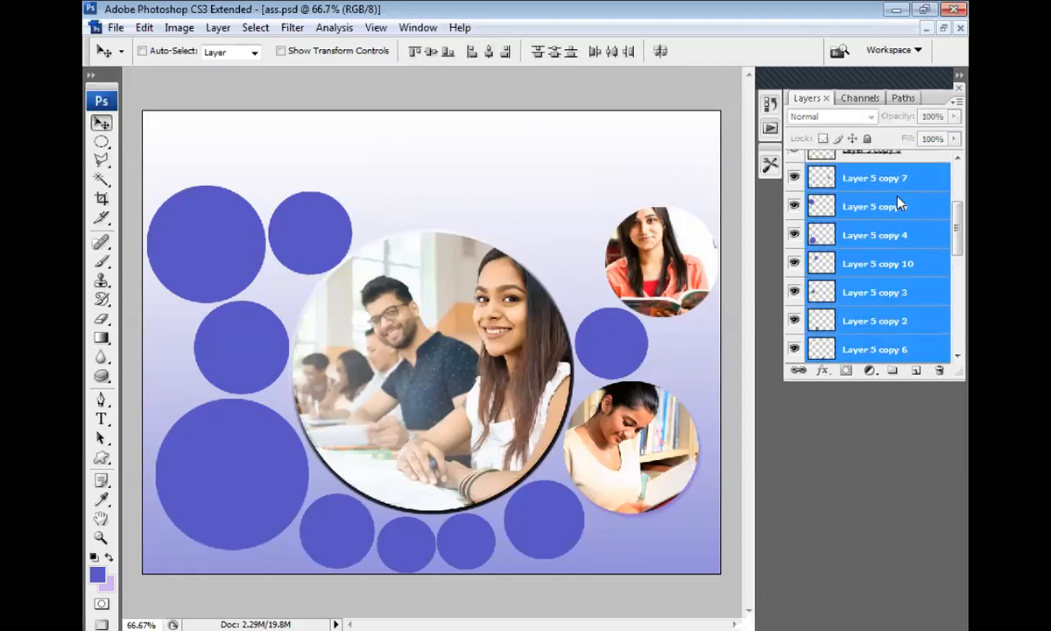
right_click(898, 198)
left_click(883, 507)
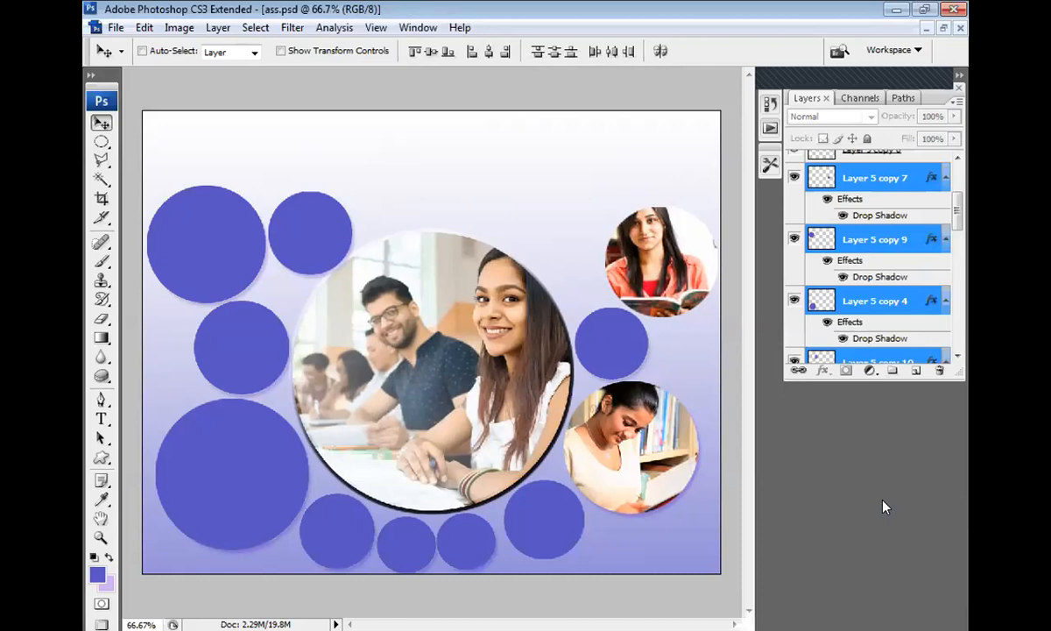
Paste the copied drop shadow style onto Layer 3, the base circle of the large central photo
left_click(403, 402, "ctrl")
scroll(916, 311, "down", 1)
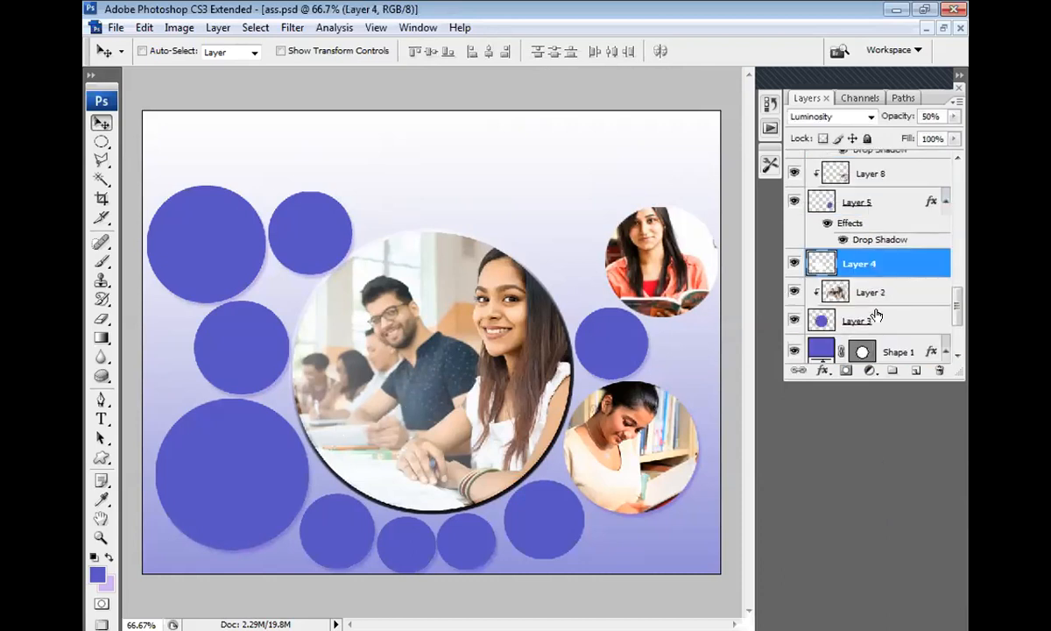
left_click(876, 317)
right_click(893, 318)
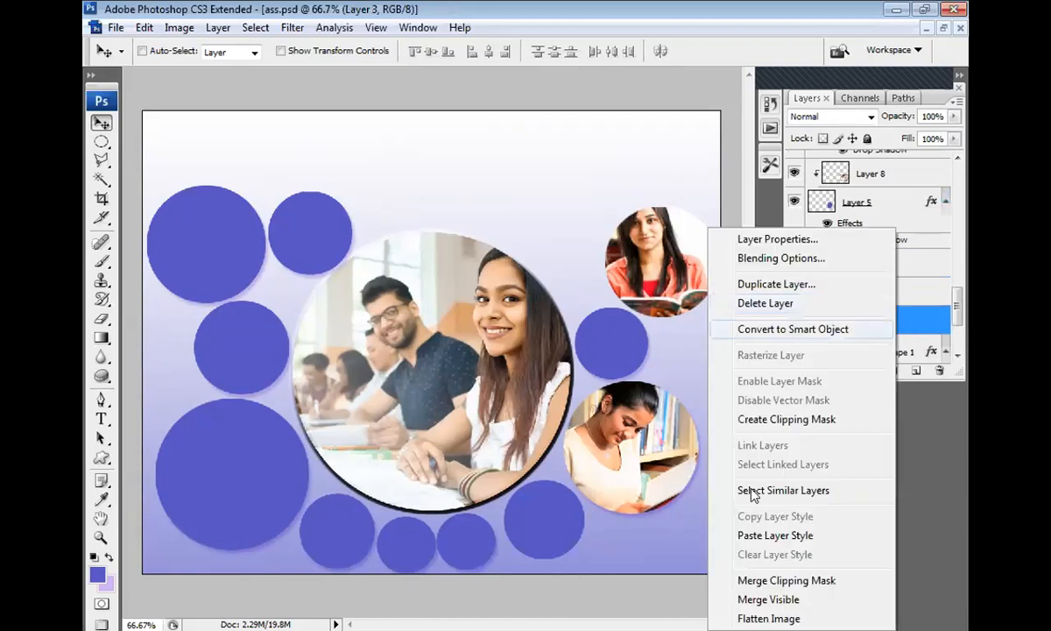
left_click(798, 535)
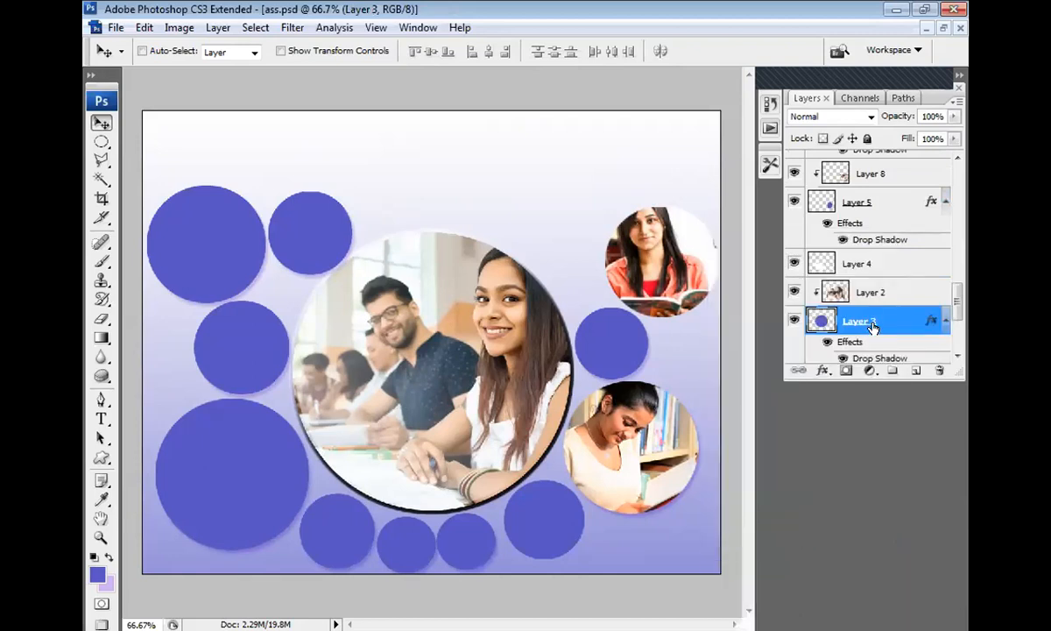
Hide the Shape 1 layer and show it again to compare the edge of the central photo circle
scroll(868, 320, "down", 1)
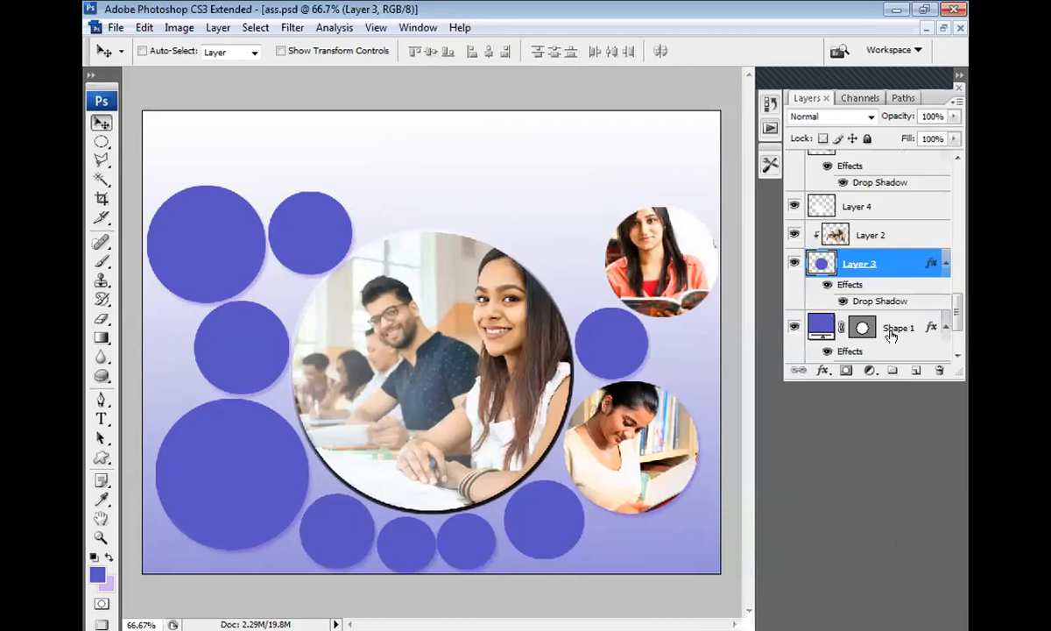
left_click(891, 333)
left_click(794, 299)
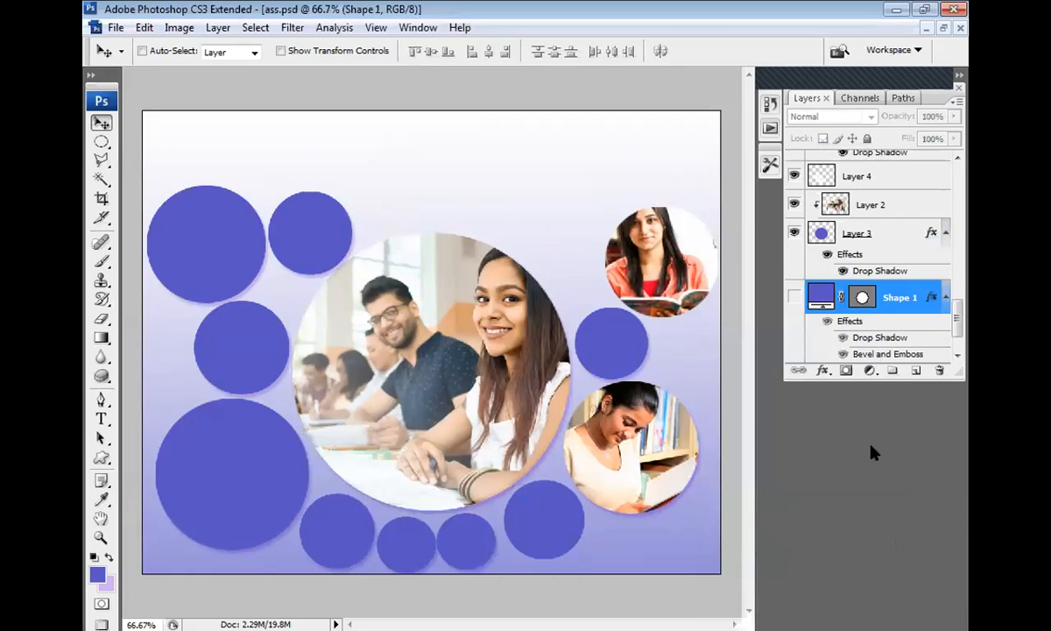
left_click(889, 232)
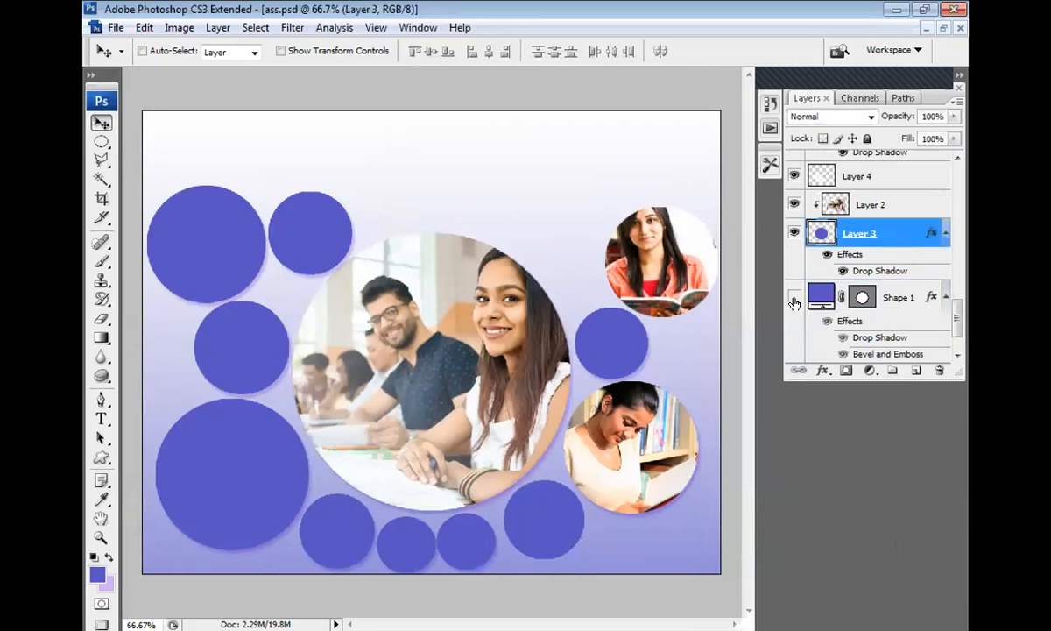
left_click(794, 304)
Lower the opacity of the Shape 1 layer to 25%
left_click(837, 290)
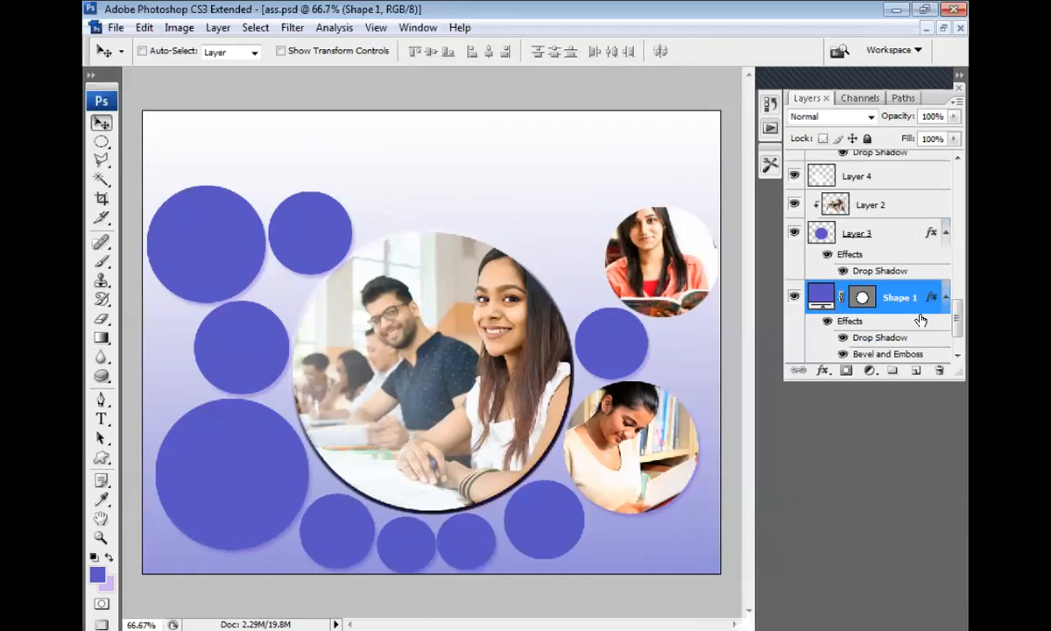
key("5")
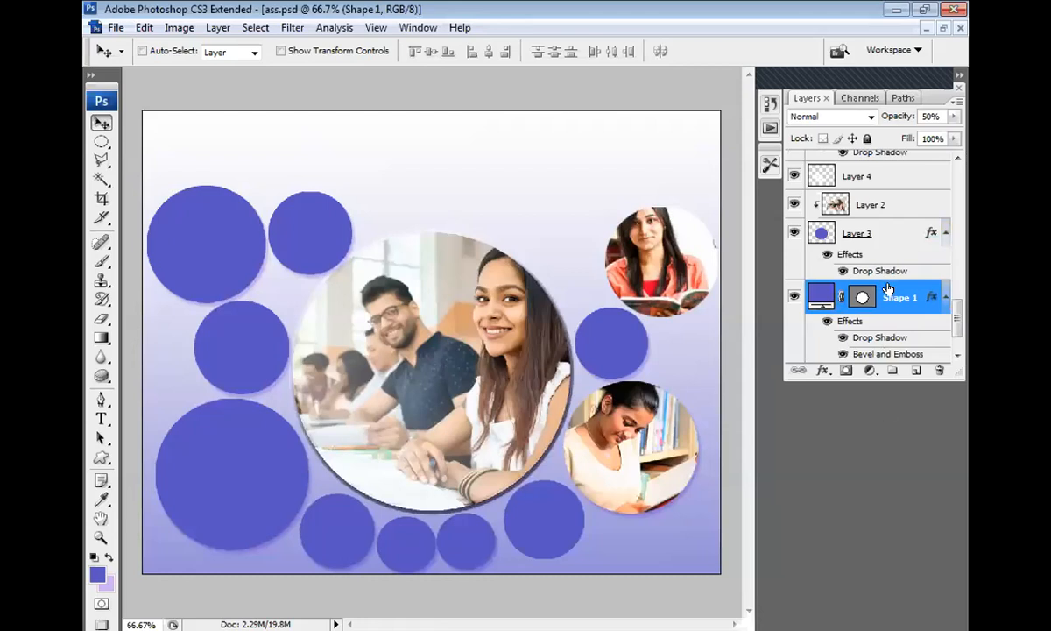
key("2")
key("5")
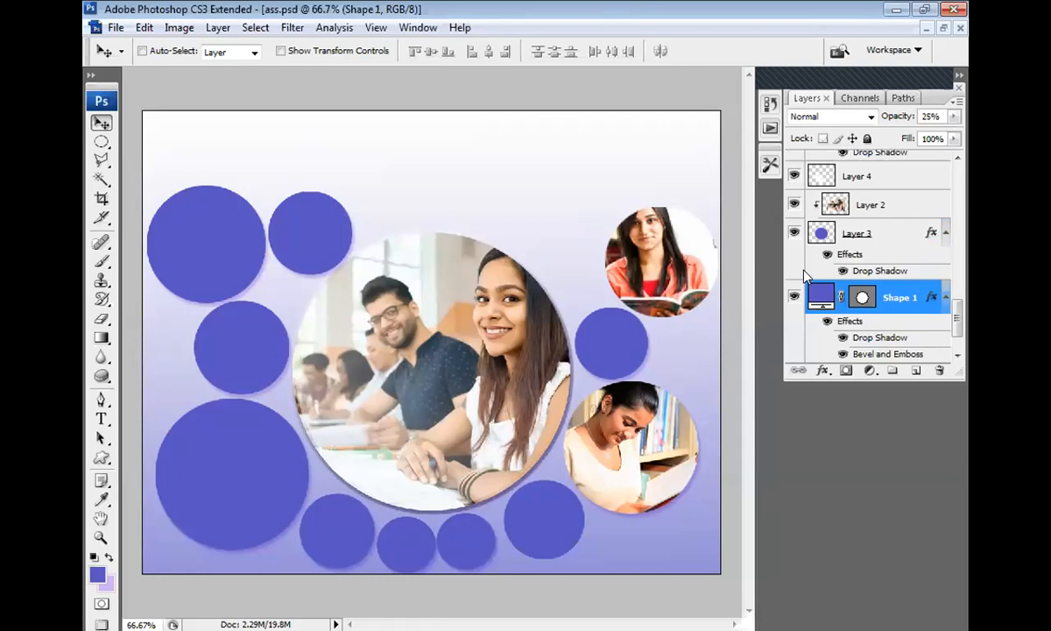
Add a 3 px outside stroke to Layer 3 in the blue 5754c2 sampled from the large plain circle
left_click(904, 235)
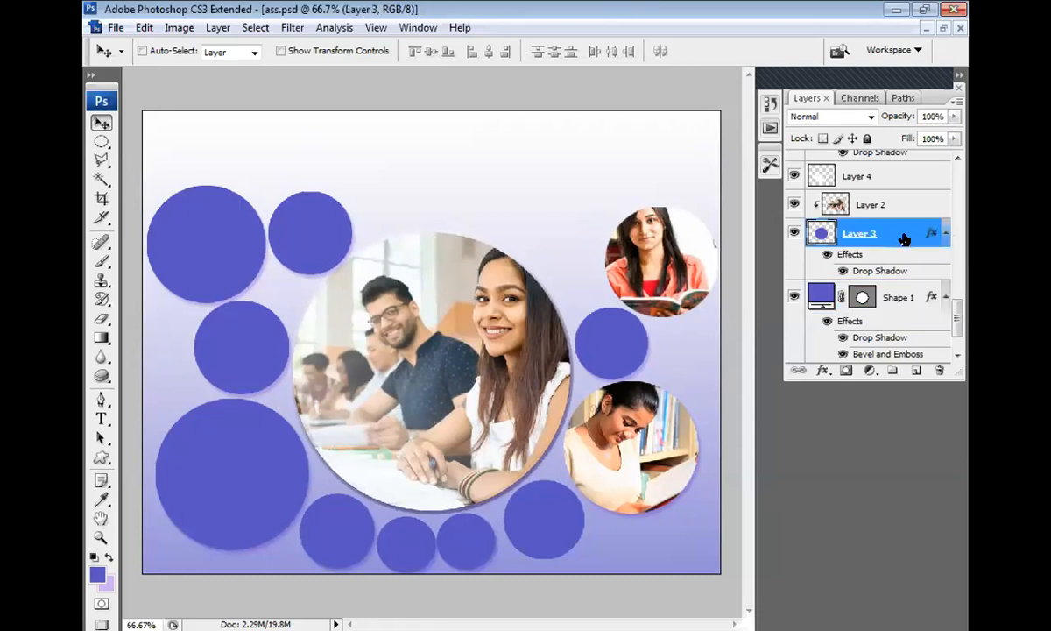
key("h")
double_click(904, 234)
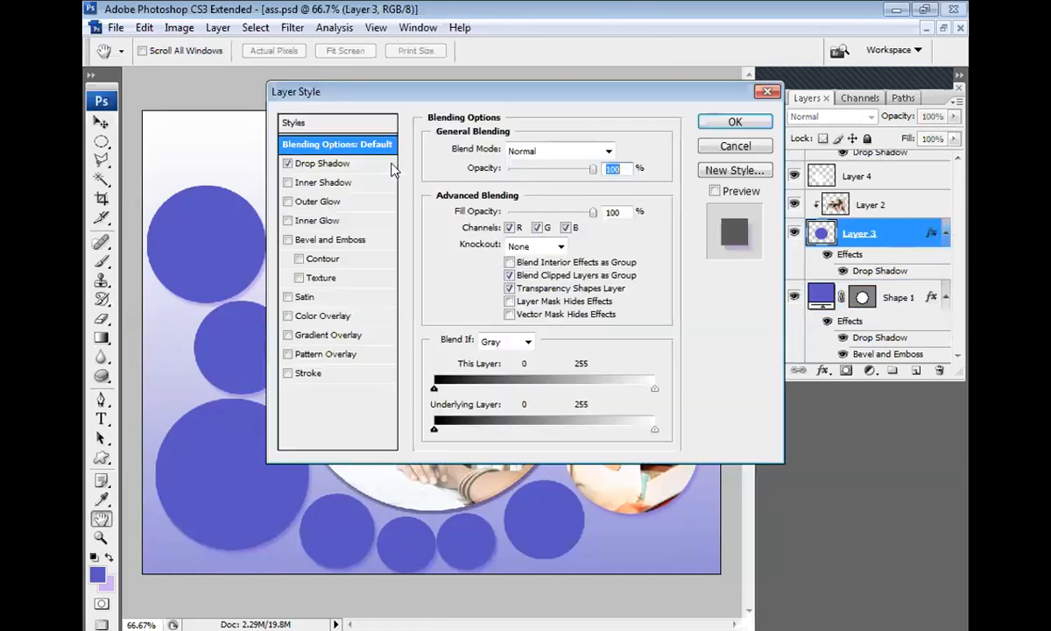
left_click(322, 374)
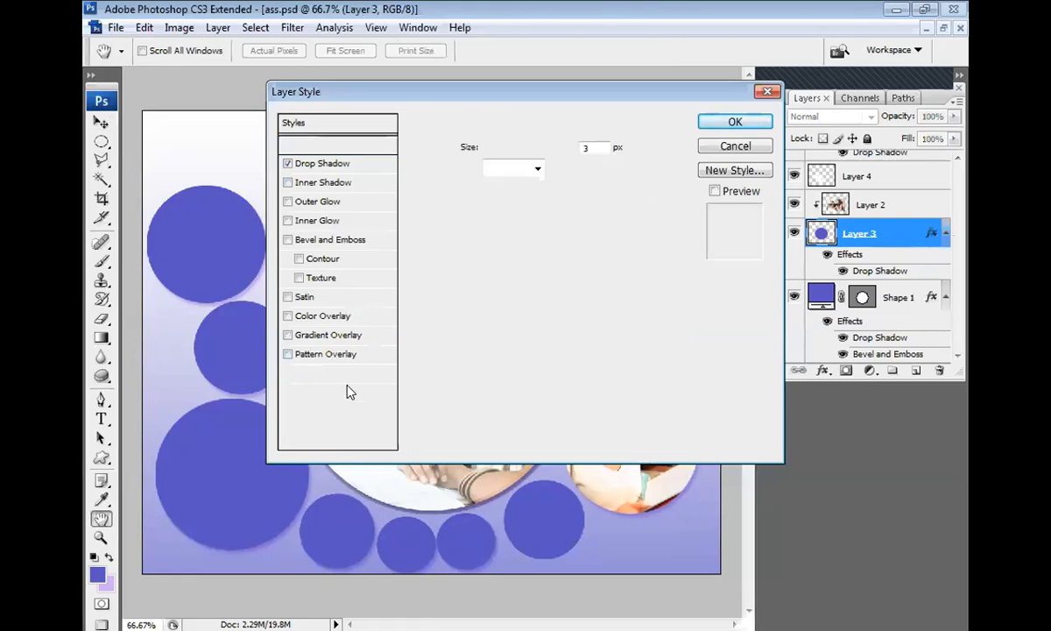
left_click_drag(440, 91, 711, 156)
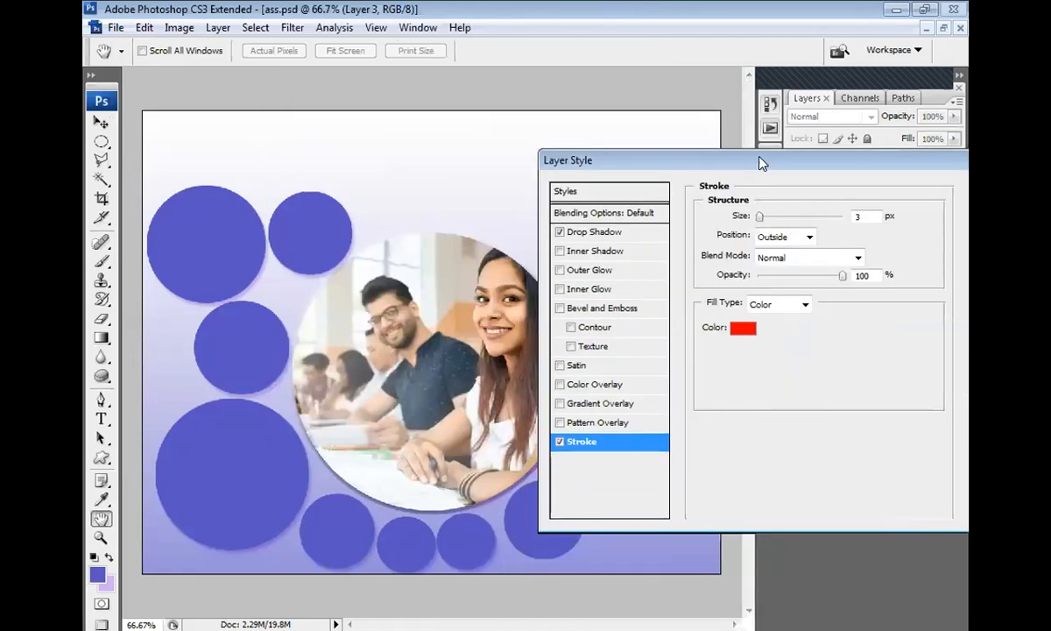
left_click(742, 330)
left_click(176, 251)
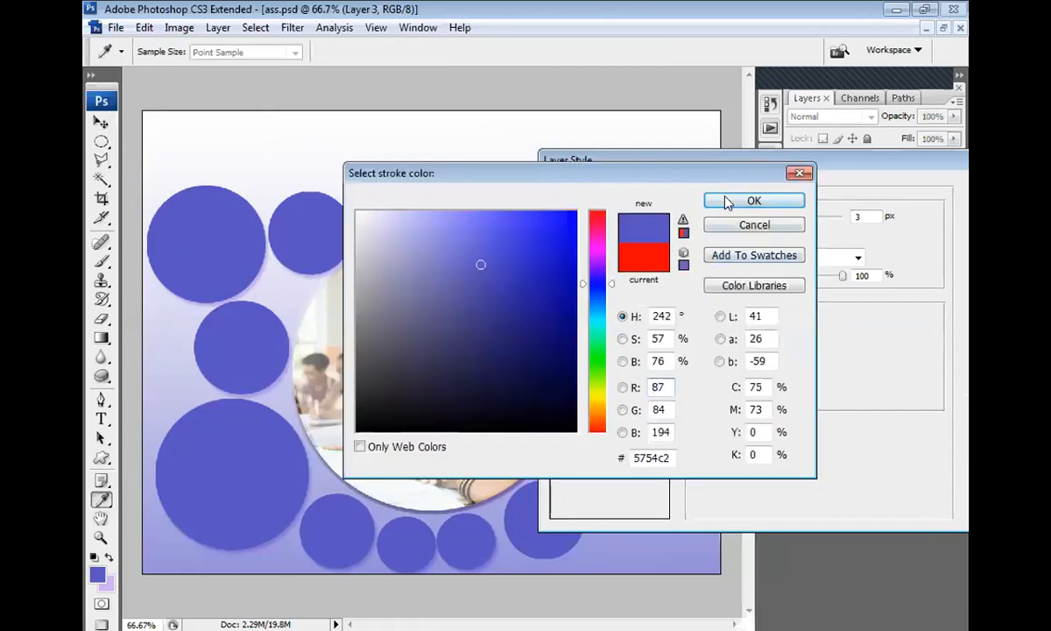
left_click(726, 202)
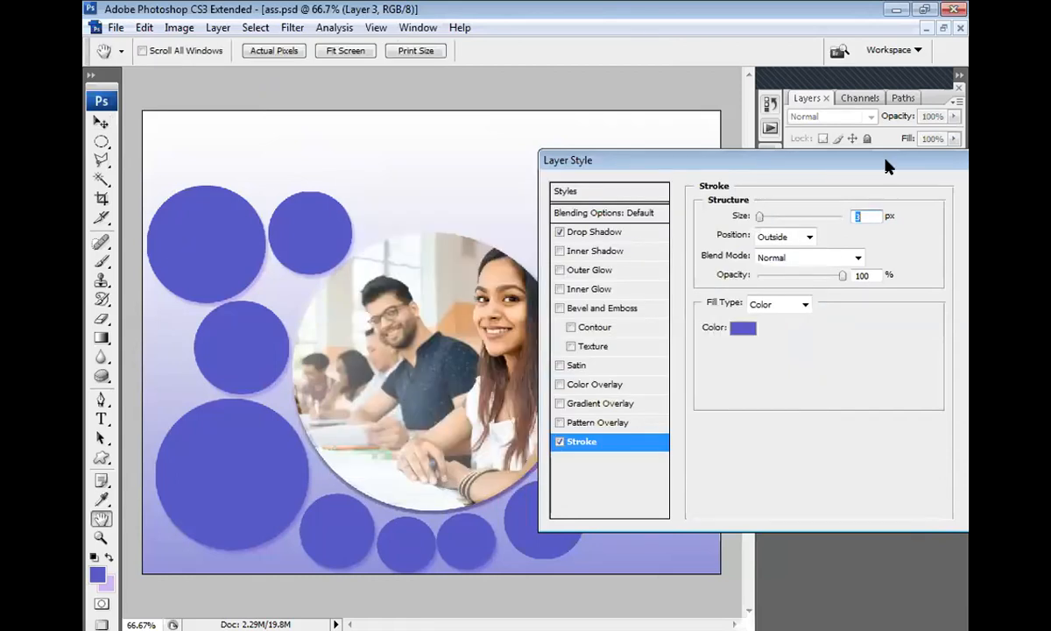
left_click_drag(883, 164, 718, 164)
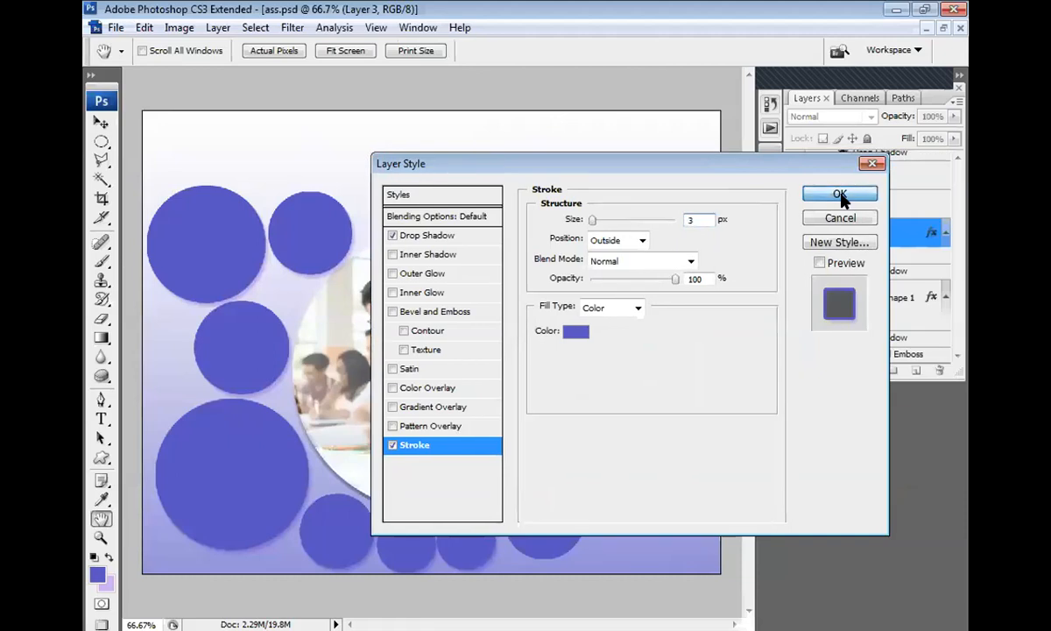
left_click(839, 195)
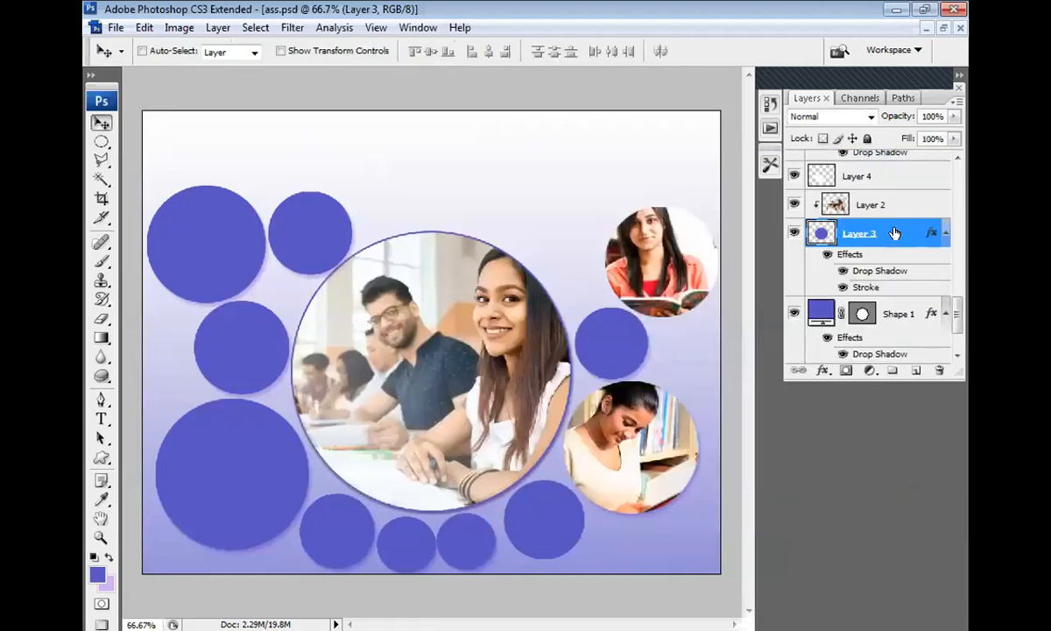
Set the size of Layer 3's outside stroke to 2 px
key("h")
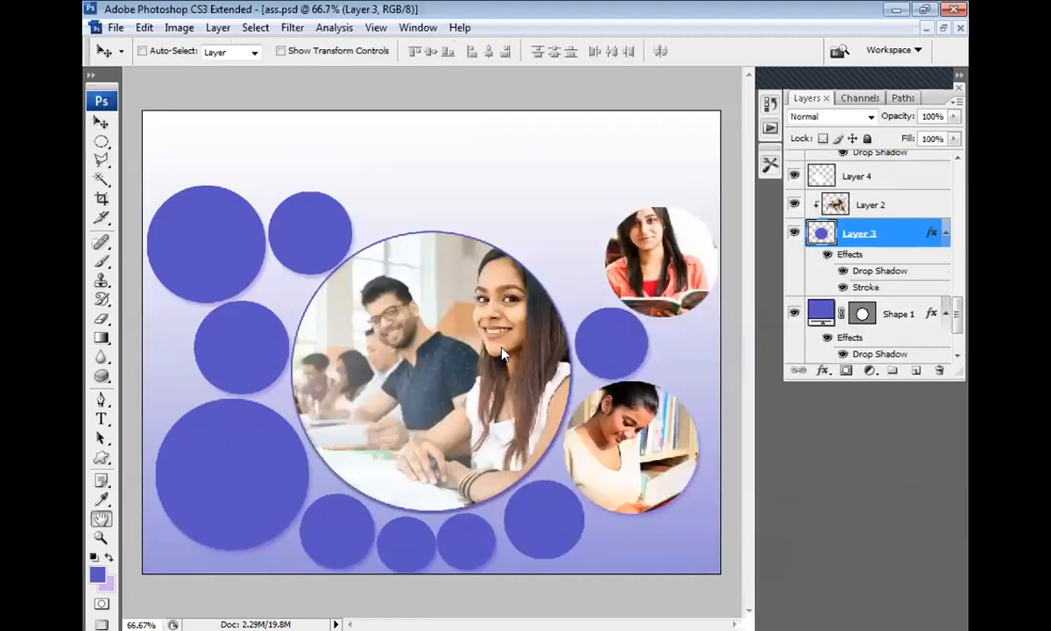
left_click(418, 444)
double_click(690, 220)
type("2")
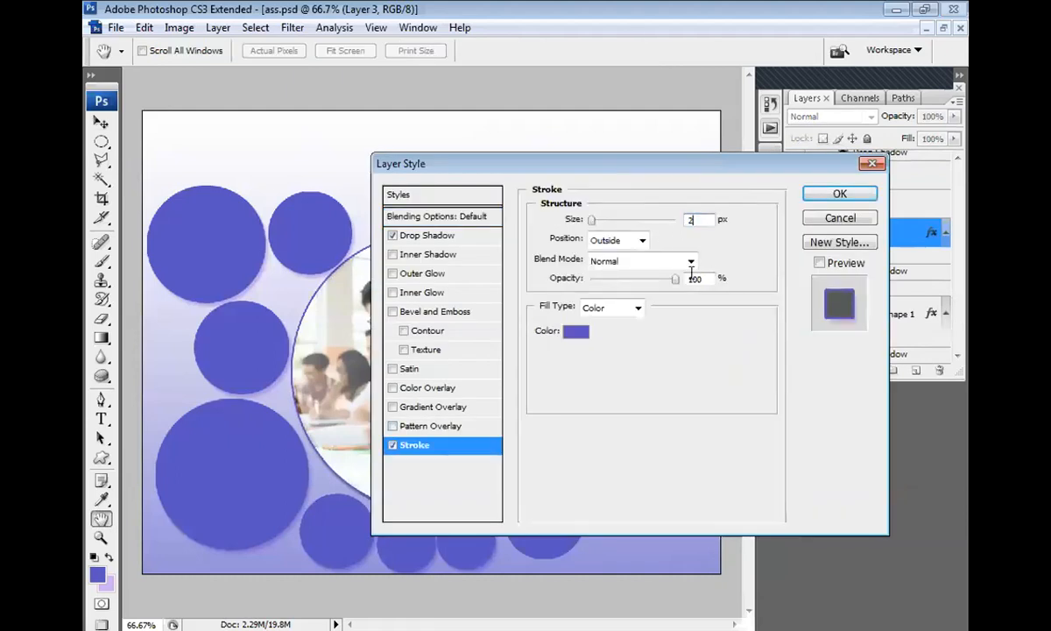
key("Return")
key("v")
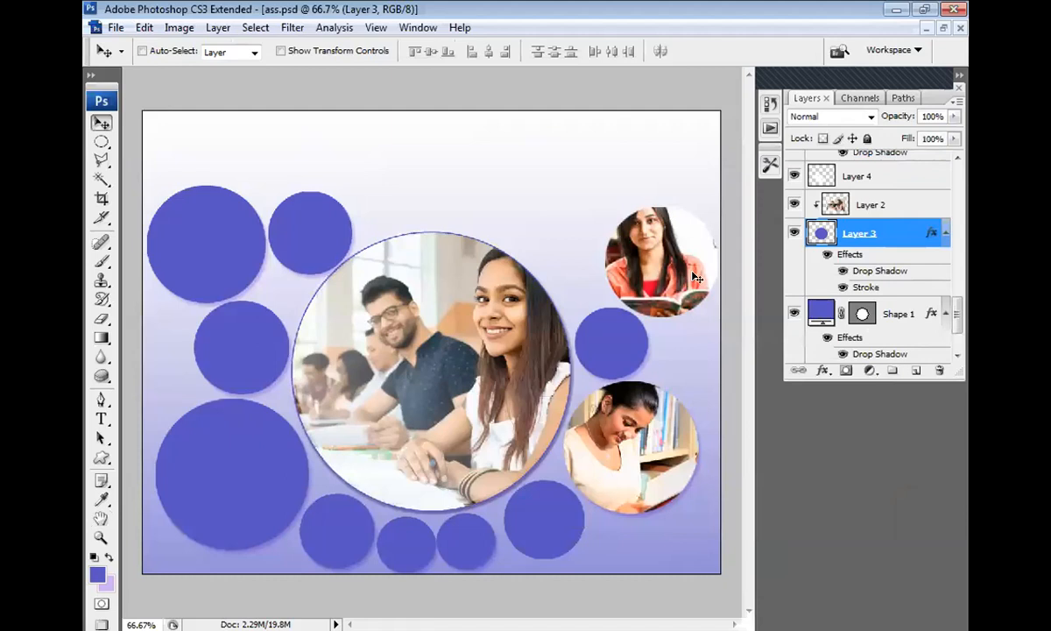
Set the opacity of Layer 3's stroke to 60%, keeping its blend mode Normal
key("ctrl+plus")
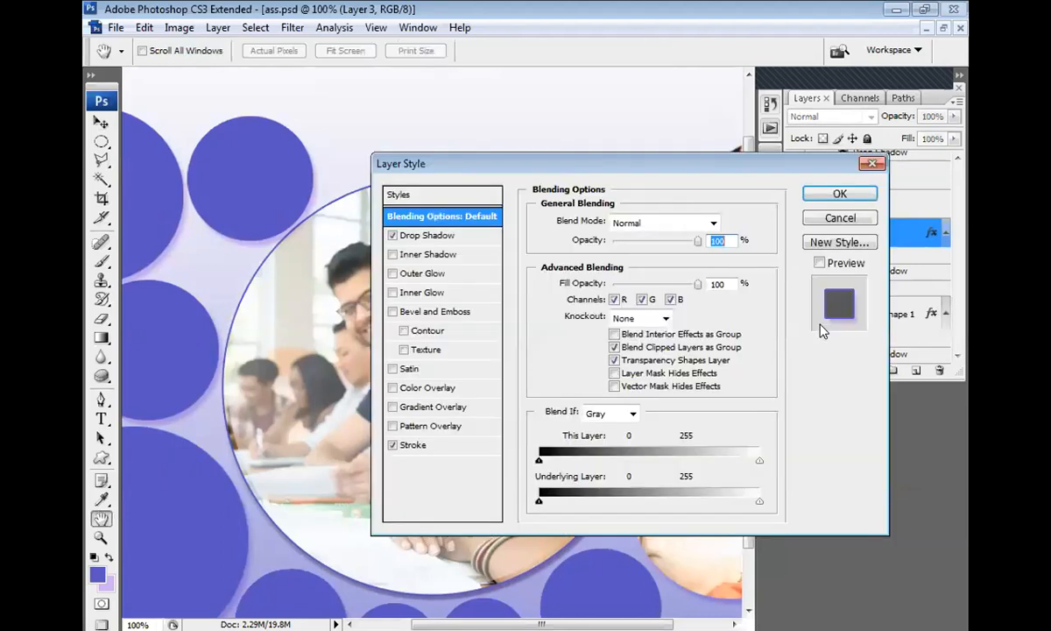
left_click(415, 445)
left_click(641, 278)
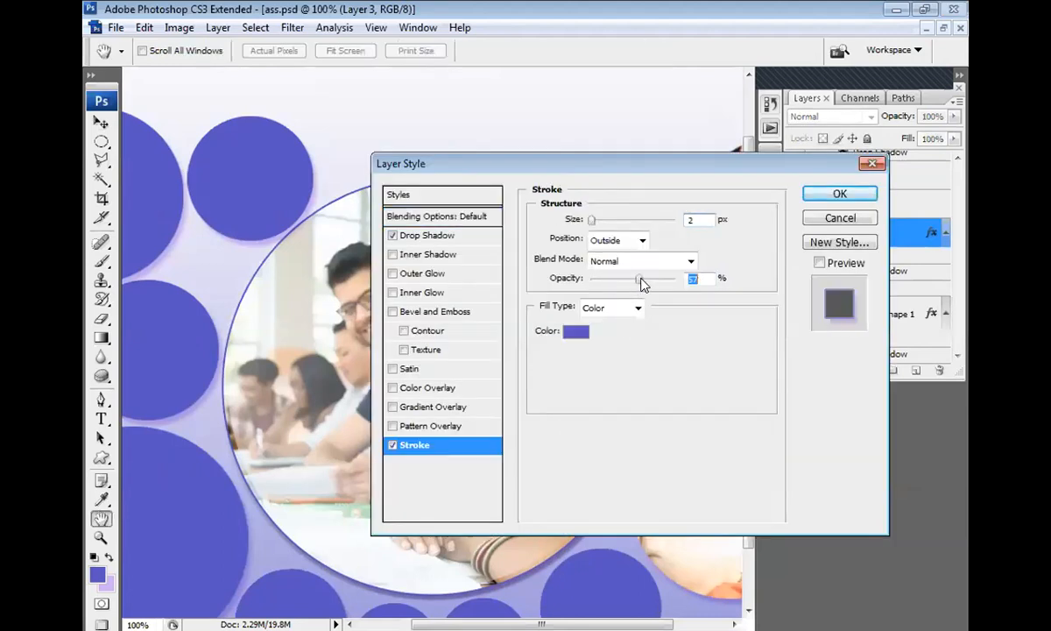
left_click_drag(642, 279, 644, 280)
left_click(668, 272)
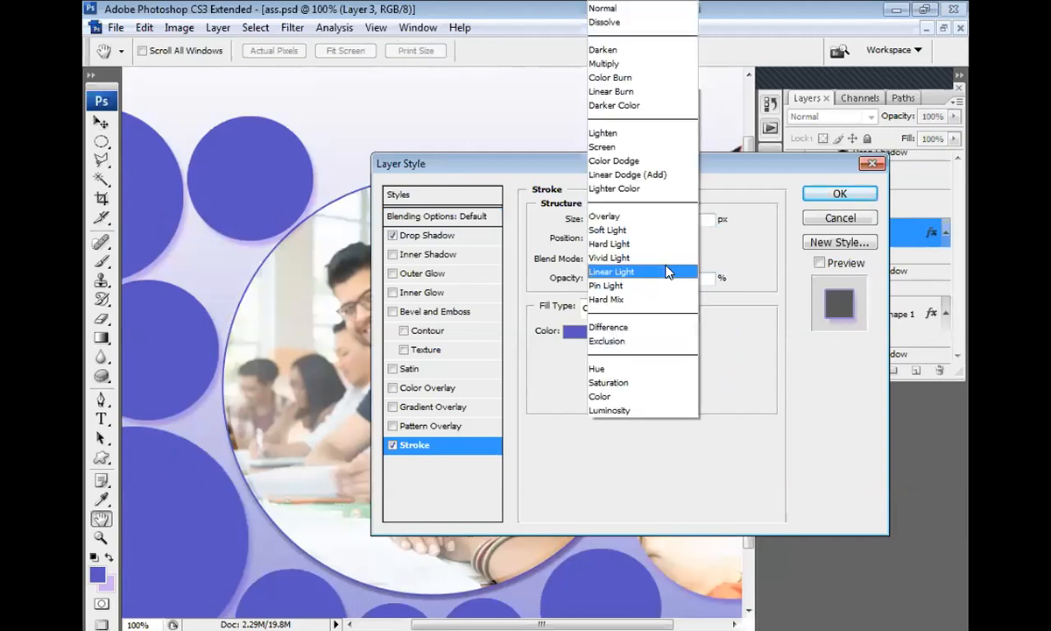
left_click(829, 251)
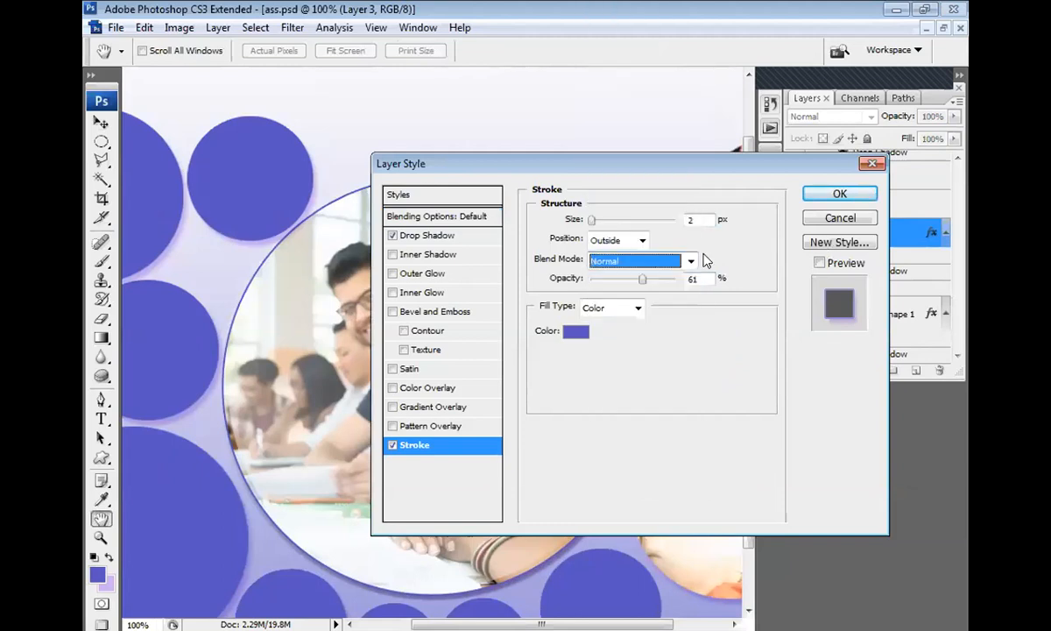
left_click(643, 280)
type("60")
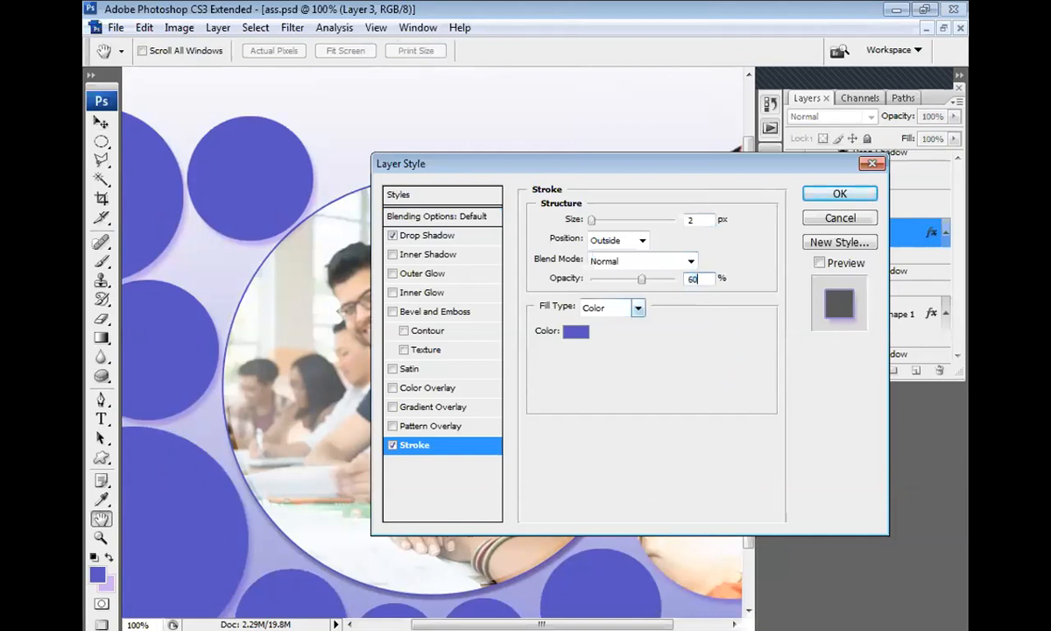
key("Return")
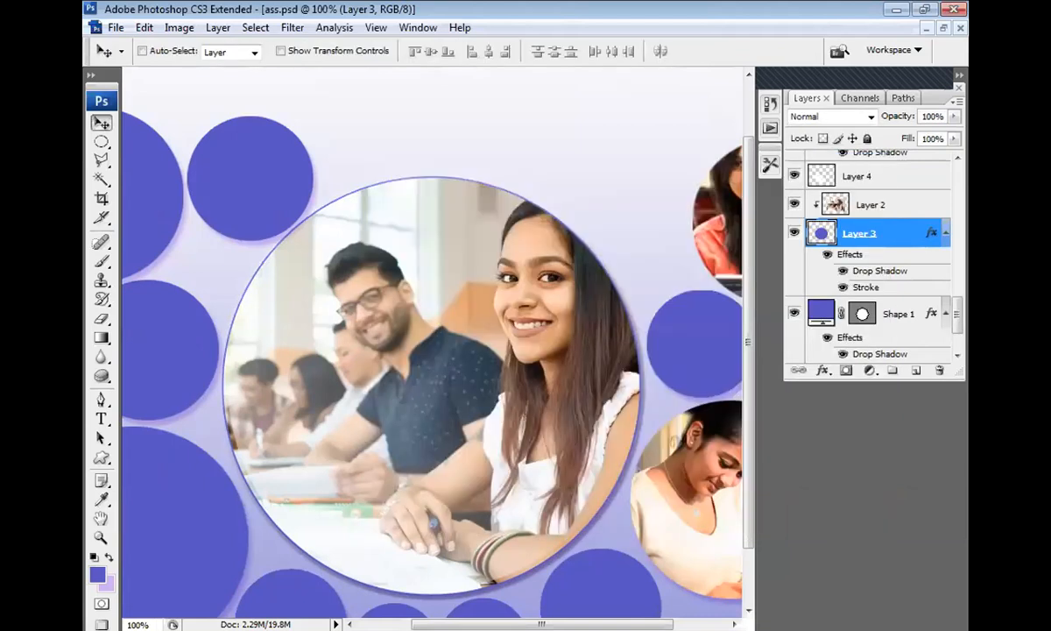
Examine the thin stroke around the central photo circle and its neighbouring circles, up close and in the full composition
key("ctrl+minus")
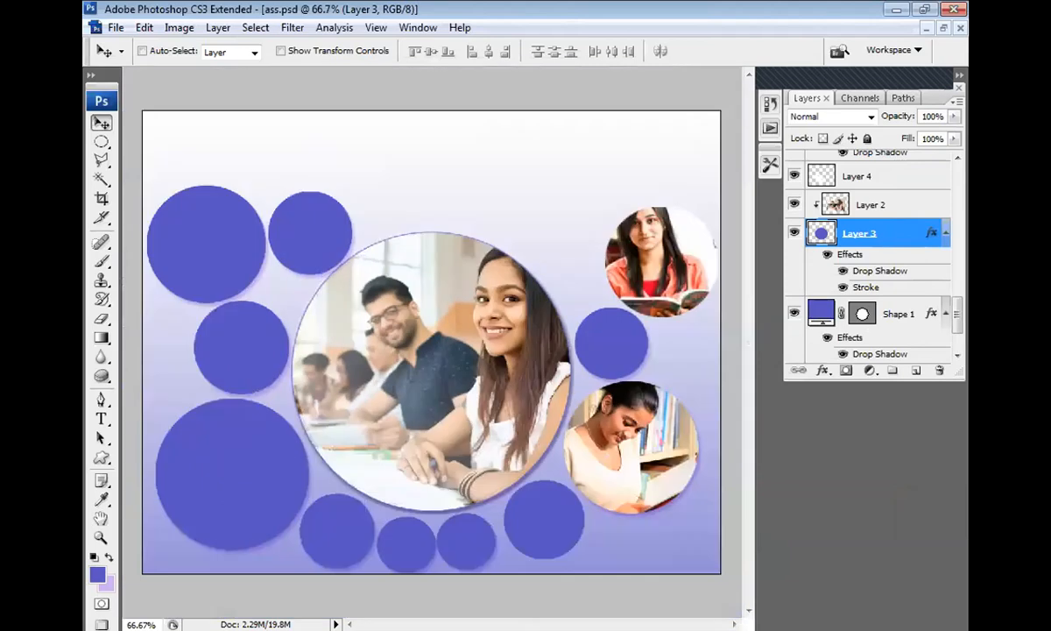
key("ctrl+plus")
left_click_drag(267, 367, 456, 391)
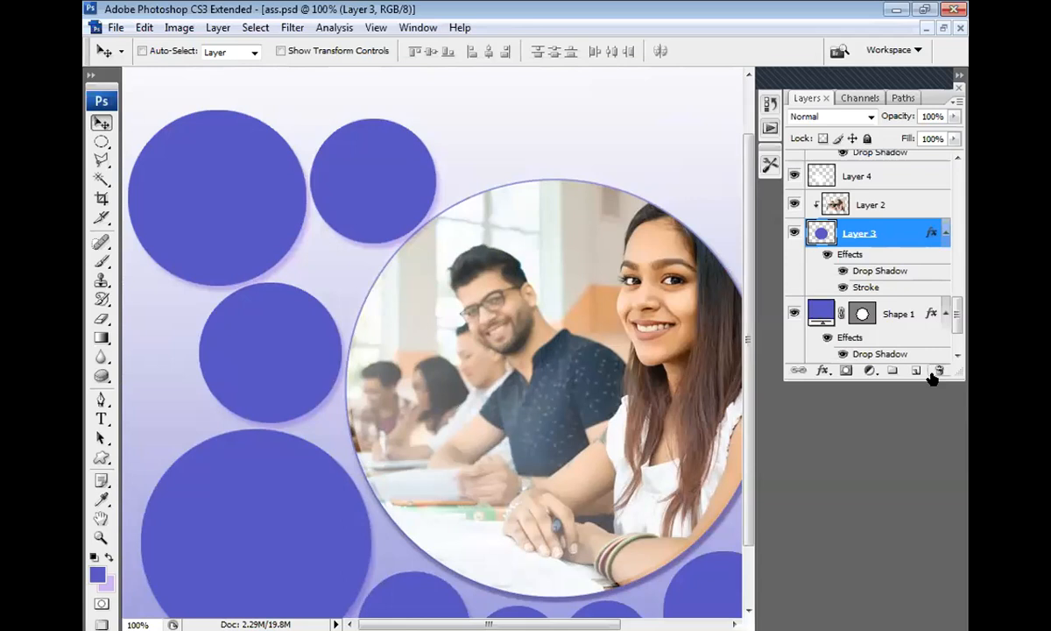
key("ctrl+minus")
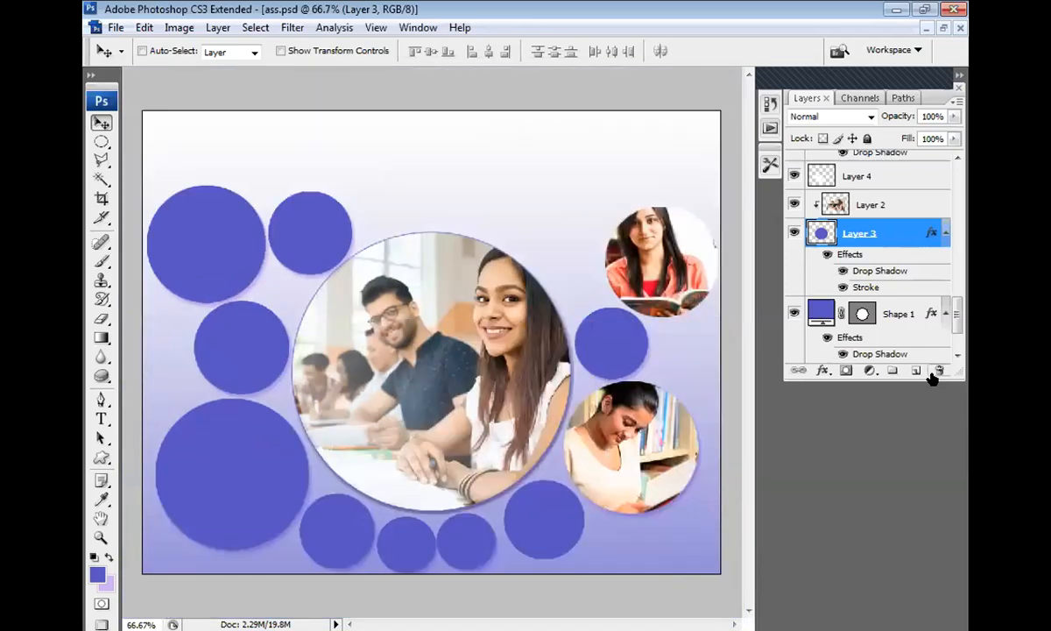
key("ctrl+plus")
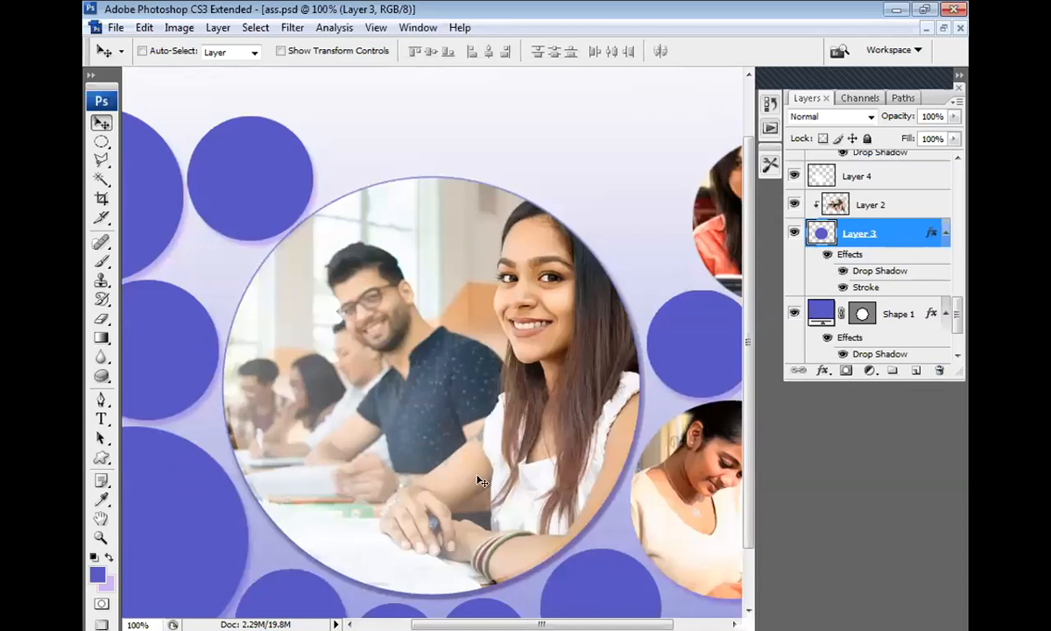
key("ctrl+minus")
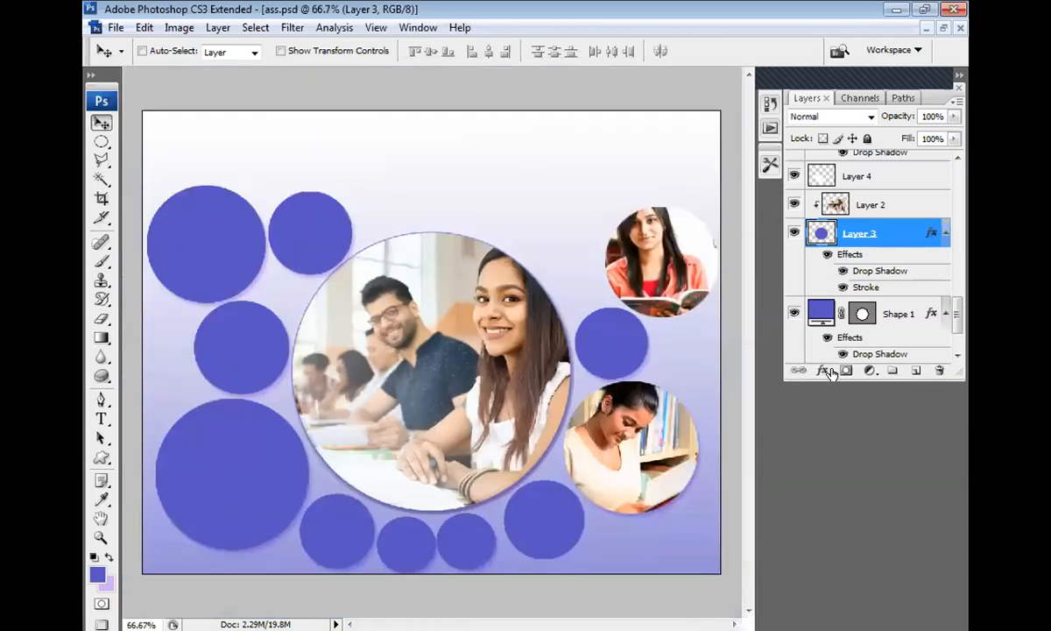
left_click(828, 371)
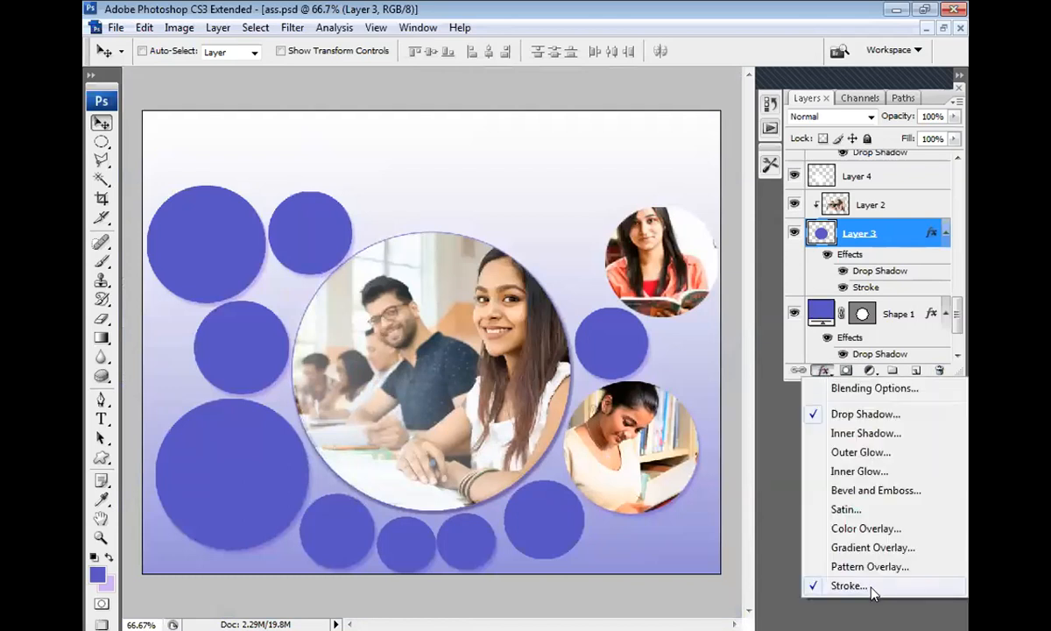
left_click(762, 409)
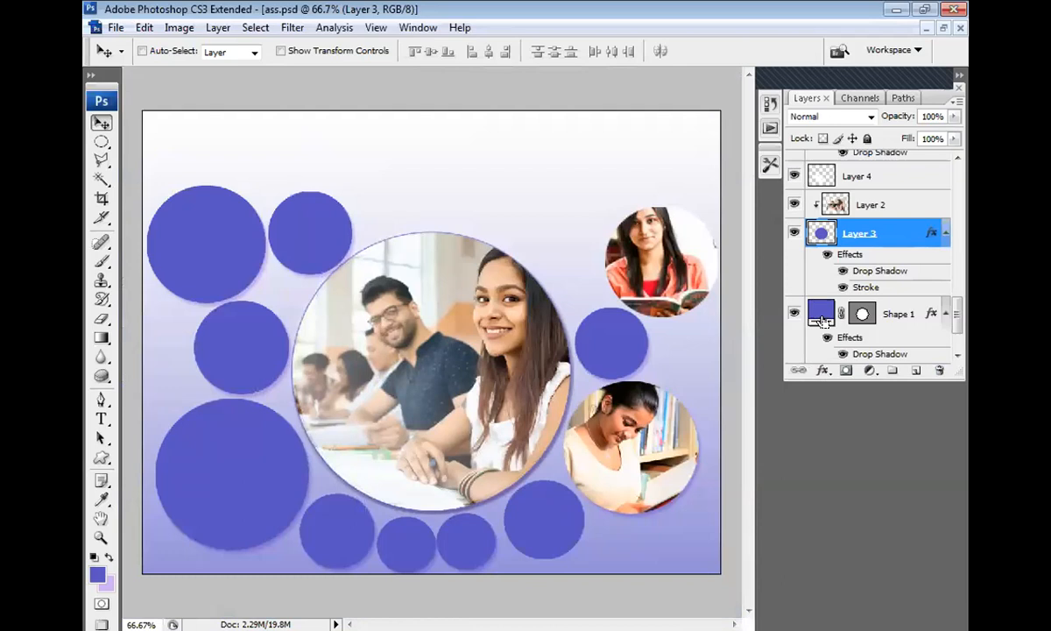
key("ctrl+plus")
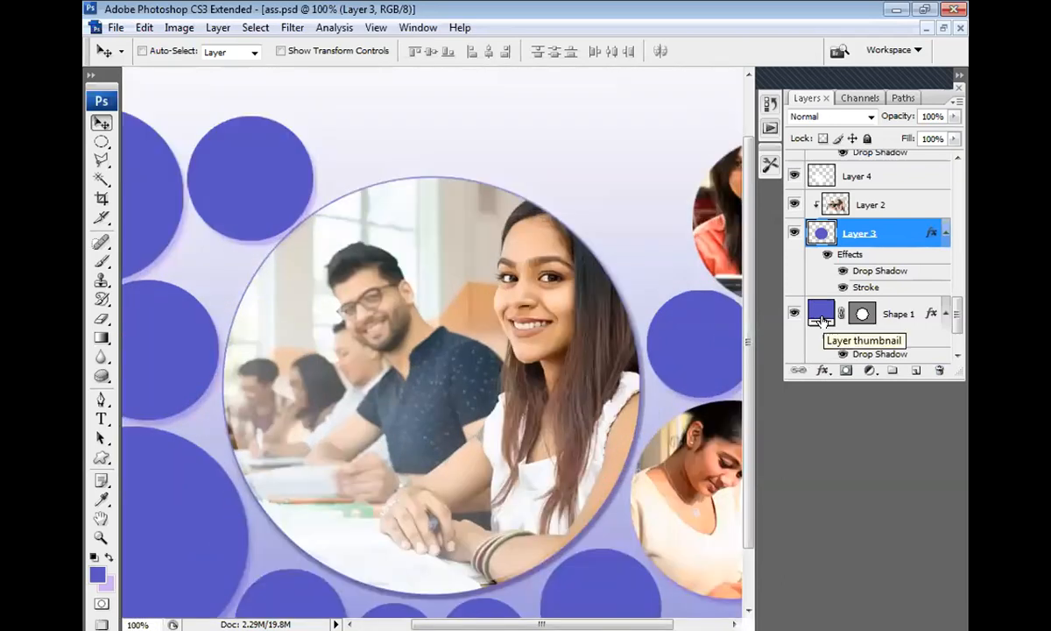
key("ctrl+minus")
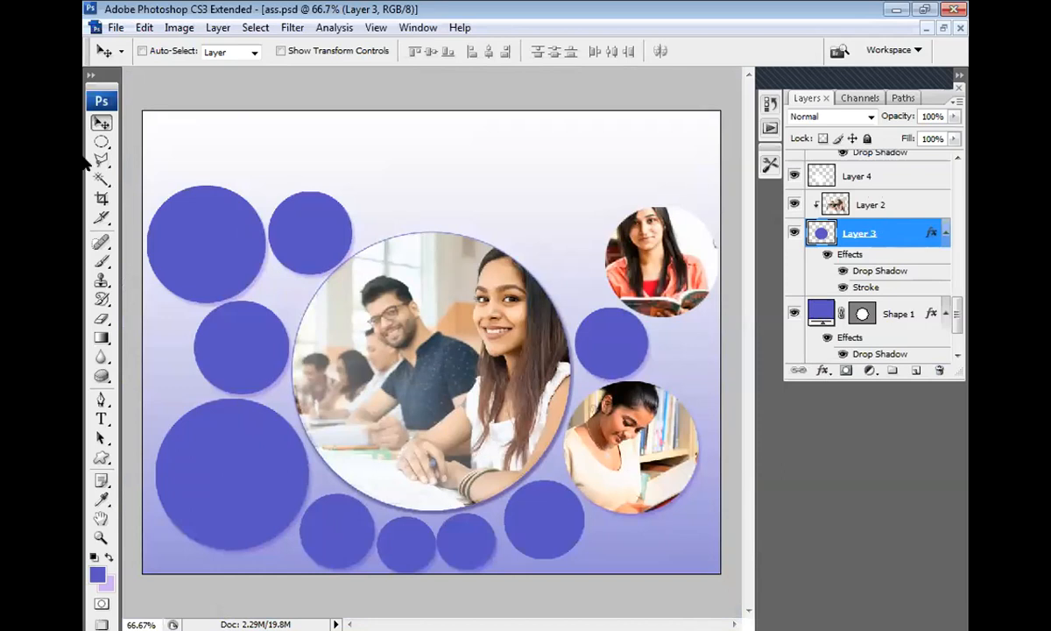
Draw a five-sided polygon shape with the Polygon tool in the empty background above the central photo circle
left_click(100, 459)
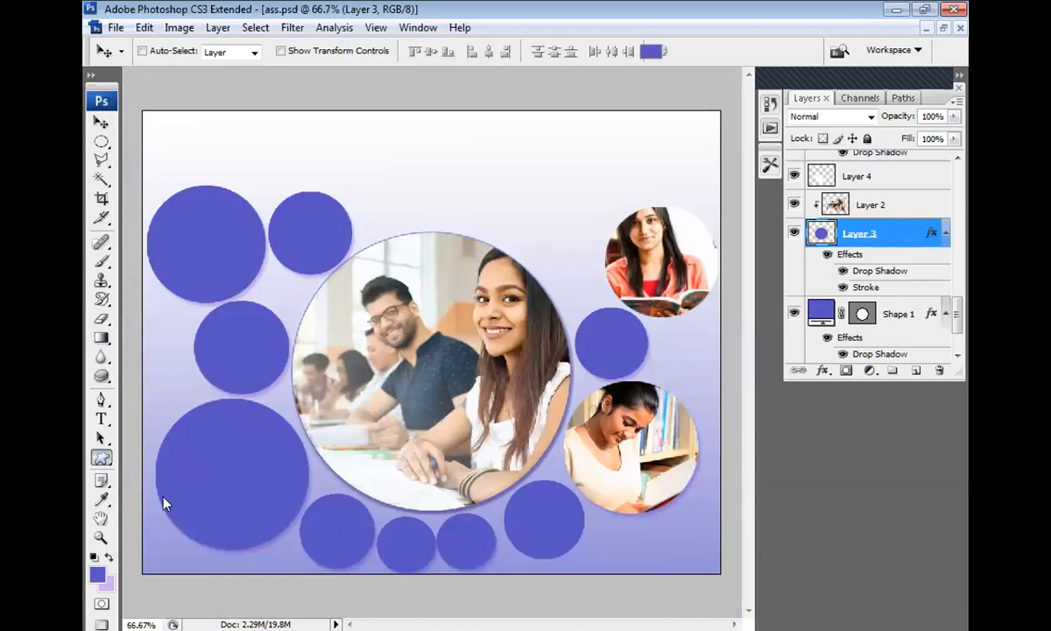
left_click(104, 460)
left_click(103, 459)
left_click(175, 505)
left_click_drag(382, 131, 431, 167)
key("v")
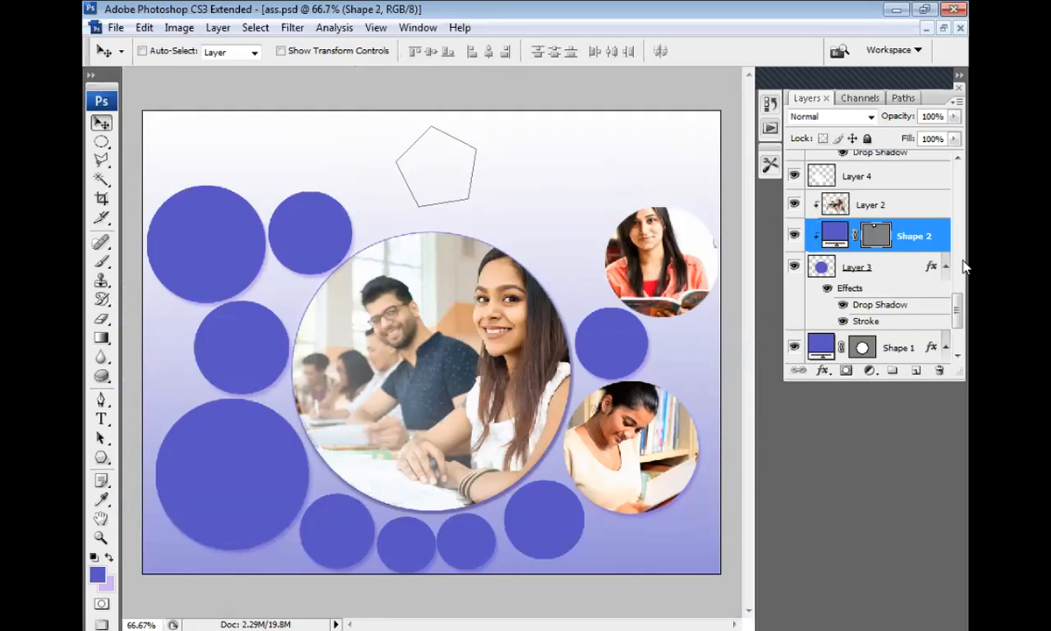
Release Shape 2 from Layer 3's clipping group and clip the Layer 2 photo to the pentagon instead
left_click(858, 248, "alt")
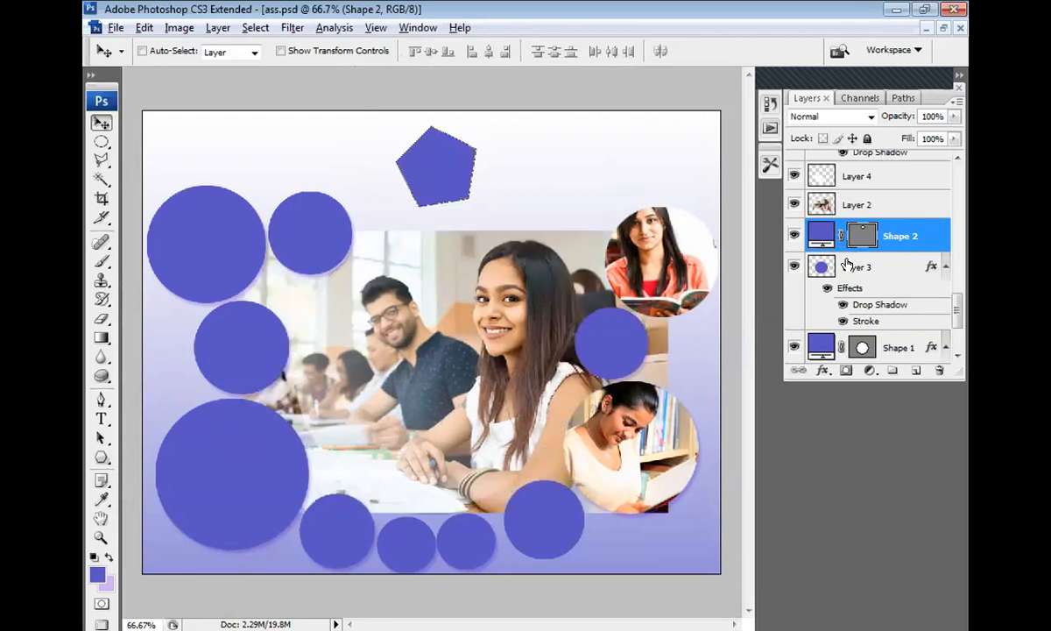
left_click(857, 213)
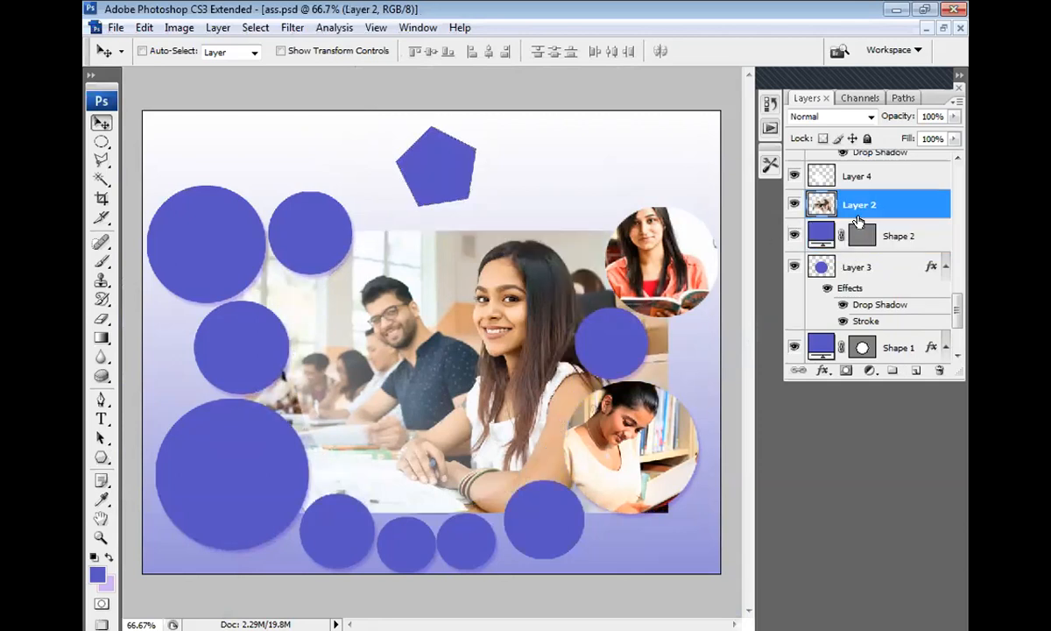
left_click(864, 217, "alt")
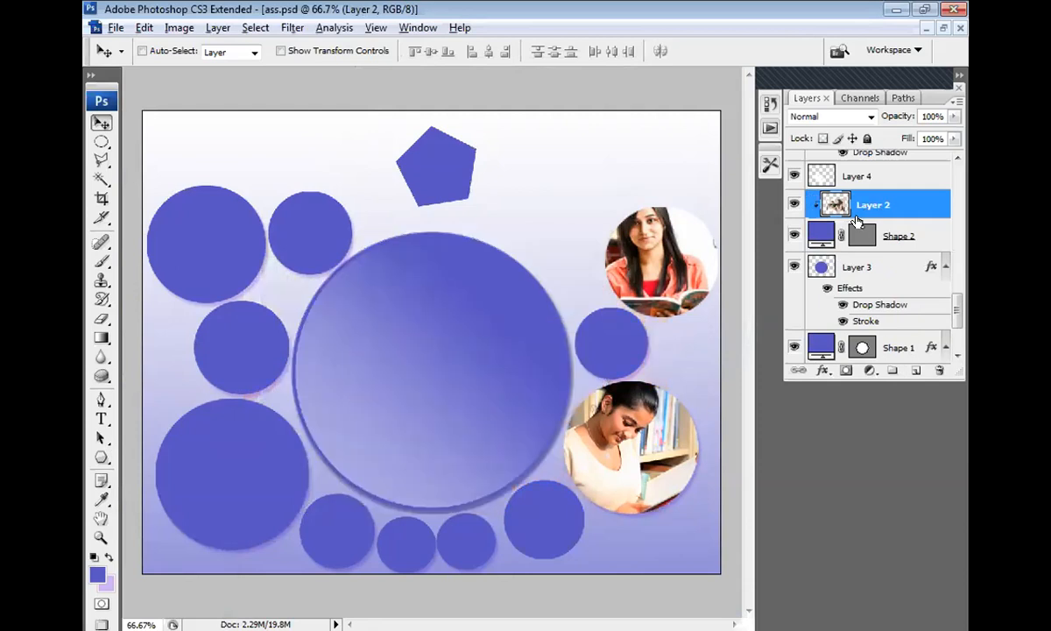
left_click(857, 222, "alt")
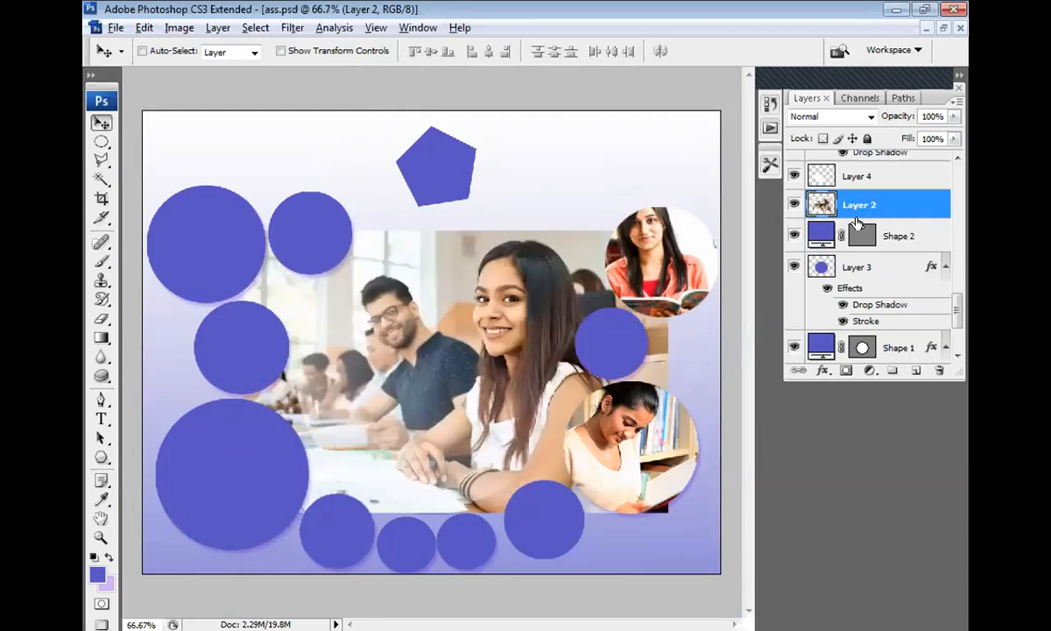
left_click(856, 220, "alt")
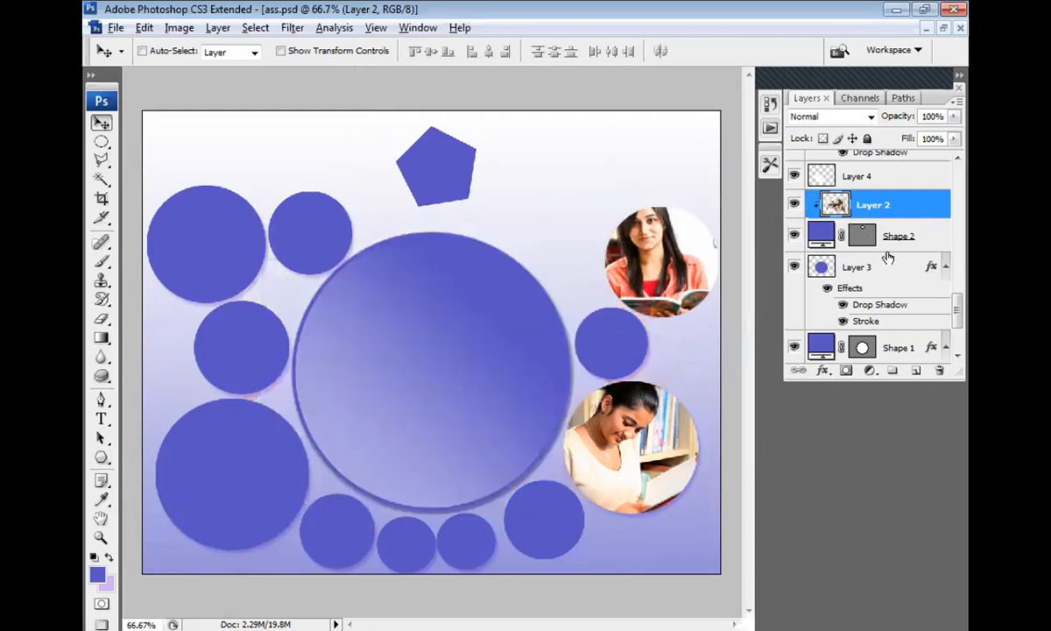
Move the clipped Layer 2 photo up over the pentagon and try scaling it down with Free Transform
left_click_drag(418, 127, 464, 218)
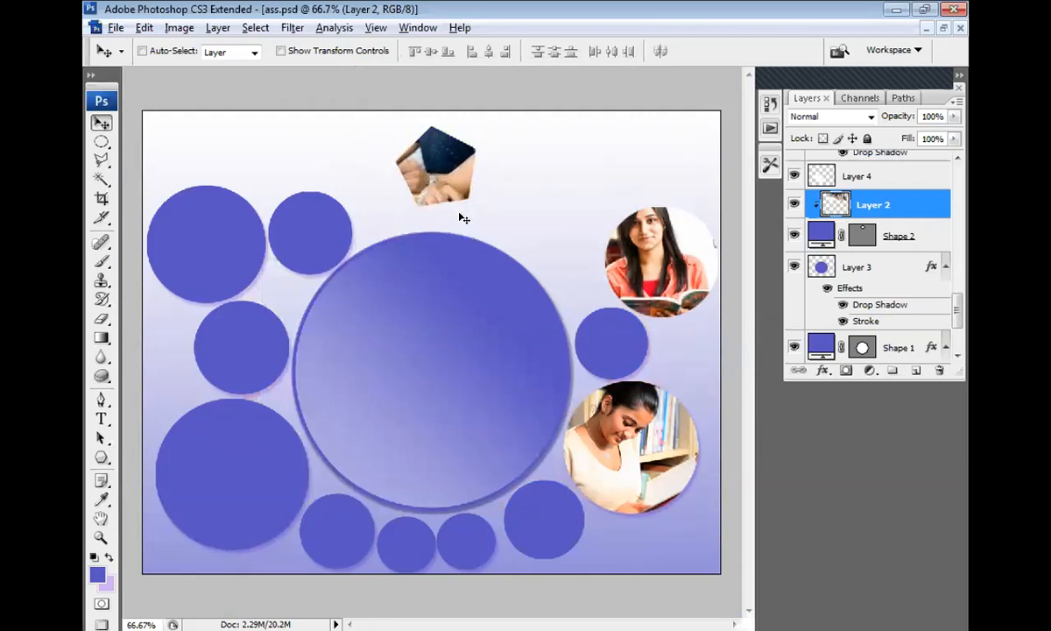
key("ctrl+t")
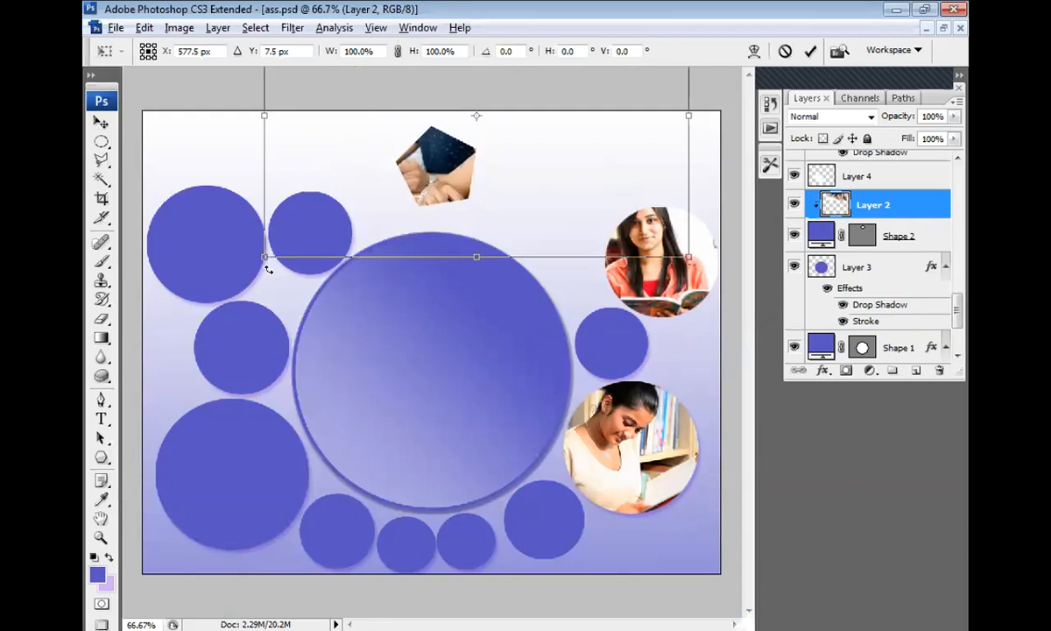
left_click_drag(265, 257, 403, 192)
key("Return")
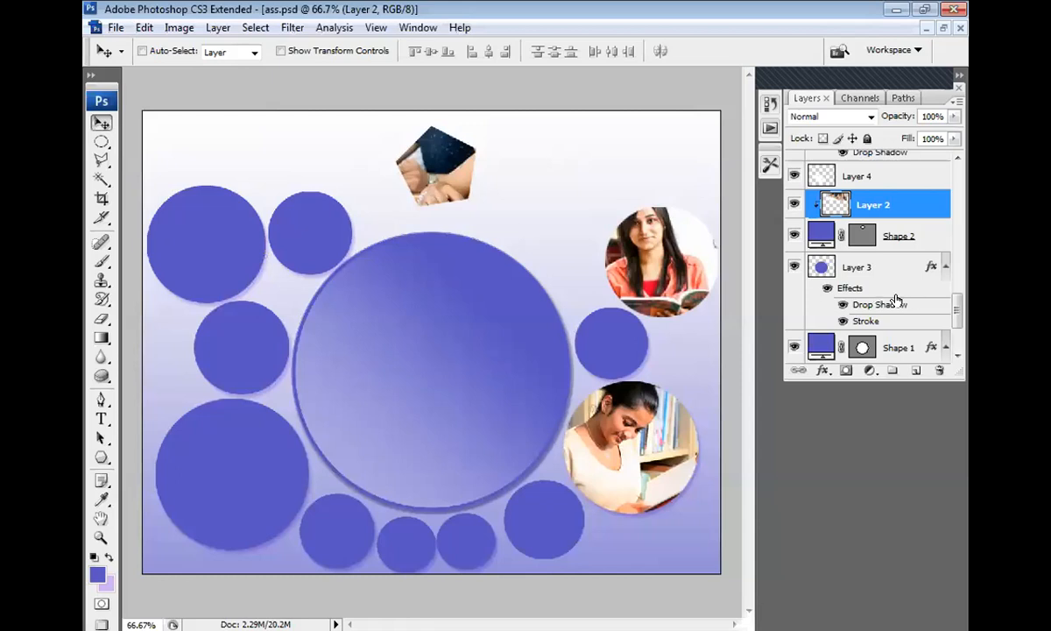
Undo the photo move and clipping changes, going back to Shape 2 and Layer 2 both clipped to Layer 3
key("ctrl+alt+z")
key("ctrl+alt+z")
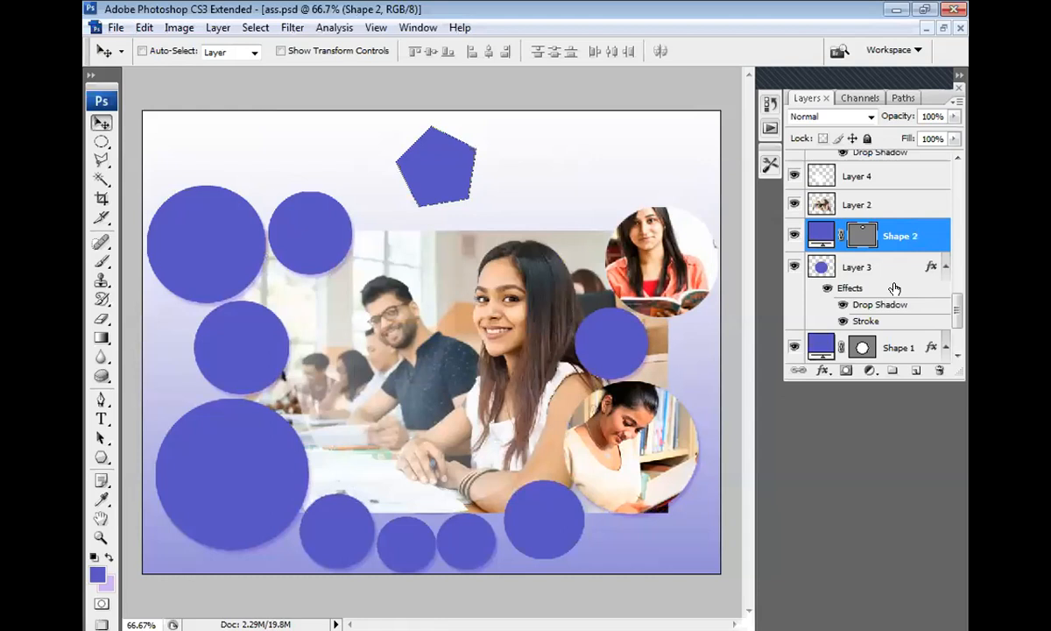
key("ctrl+shift+z")
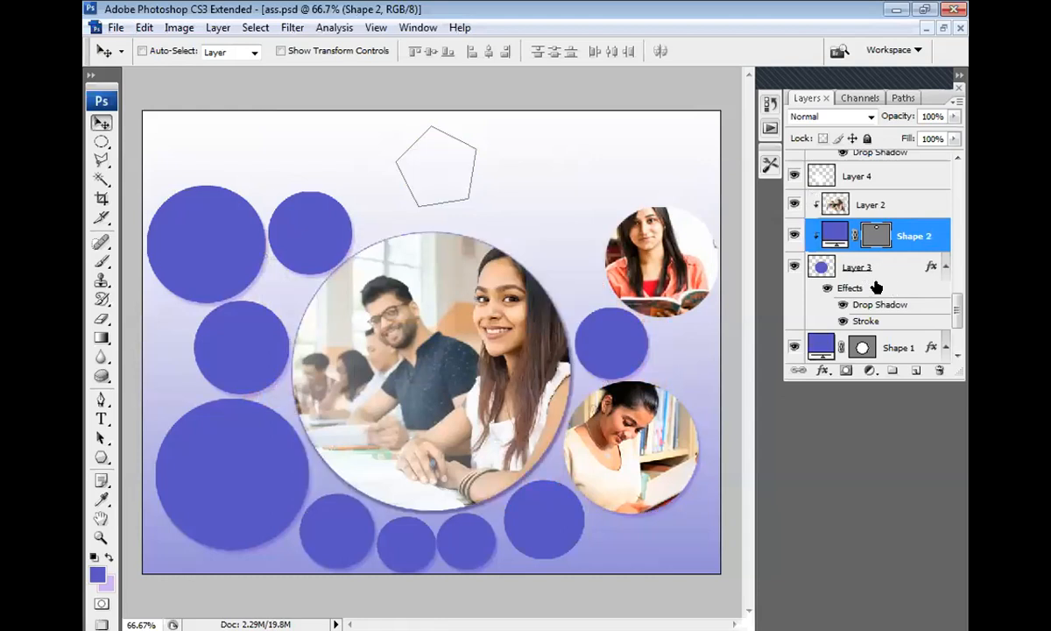
Hide Layer 4 and show it again to compare its fading effect on the central photo
left_click(813, 179)
left_click(795, 176)
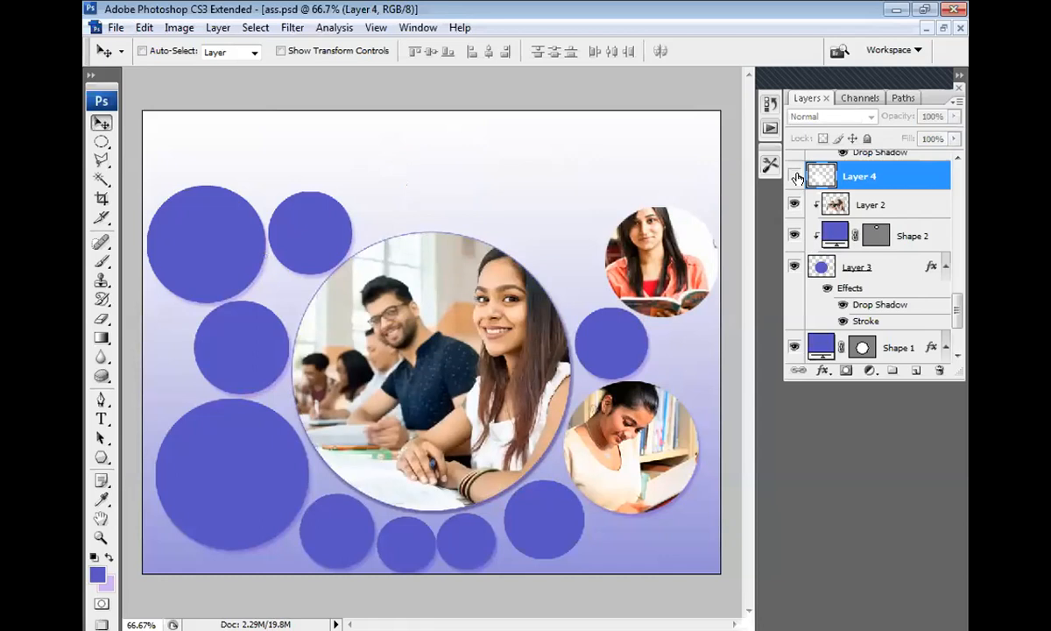
left_click(794, 176)
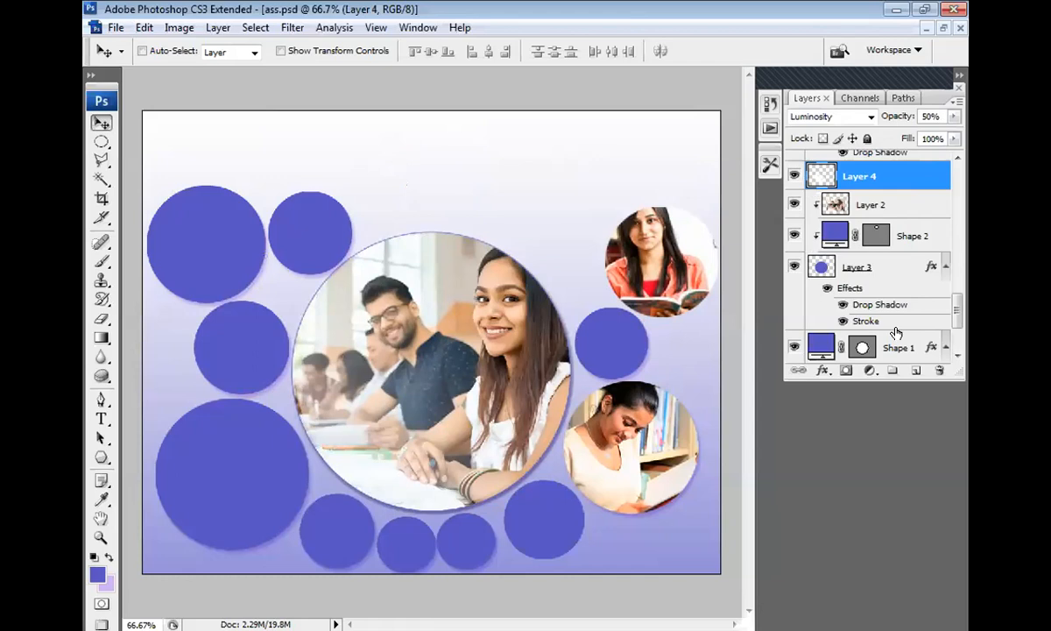
Add a new layer above Layer 4 and browse the available presets for the Custom Shape tool
key("ctrl+shift+alt+n")
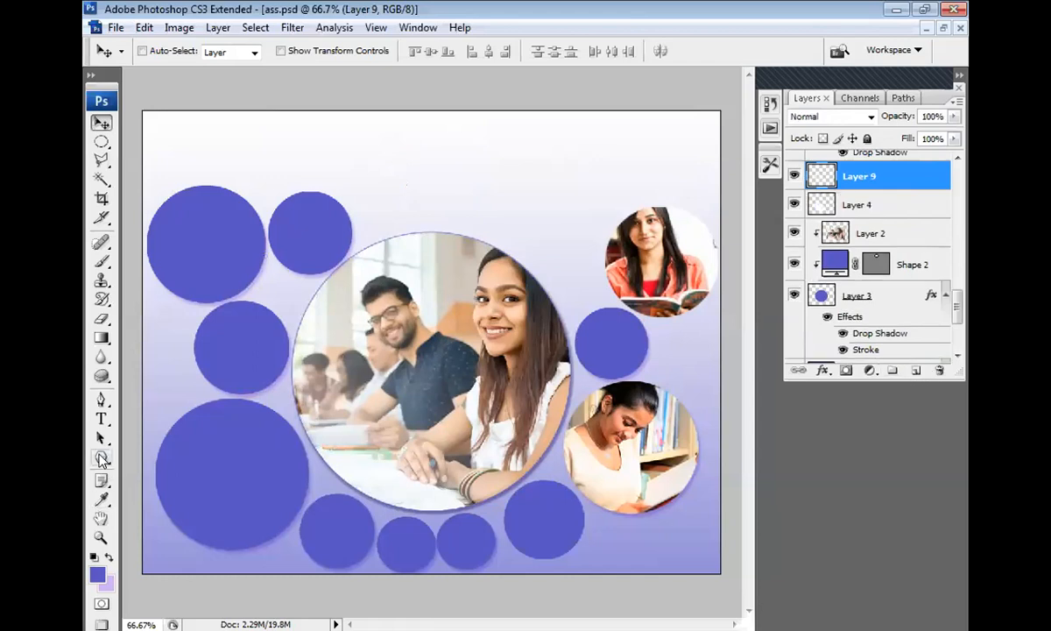
right_click(101, 459)
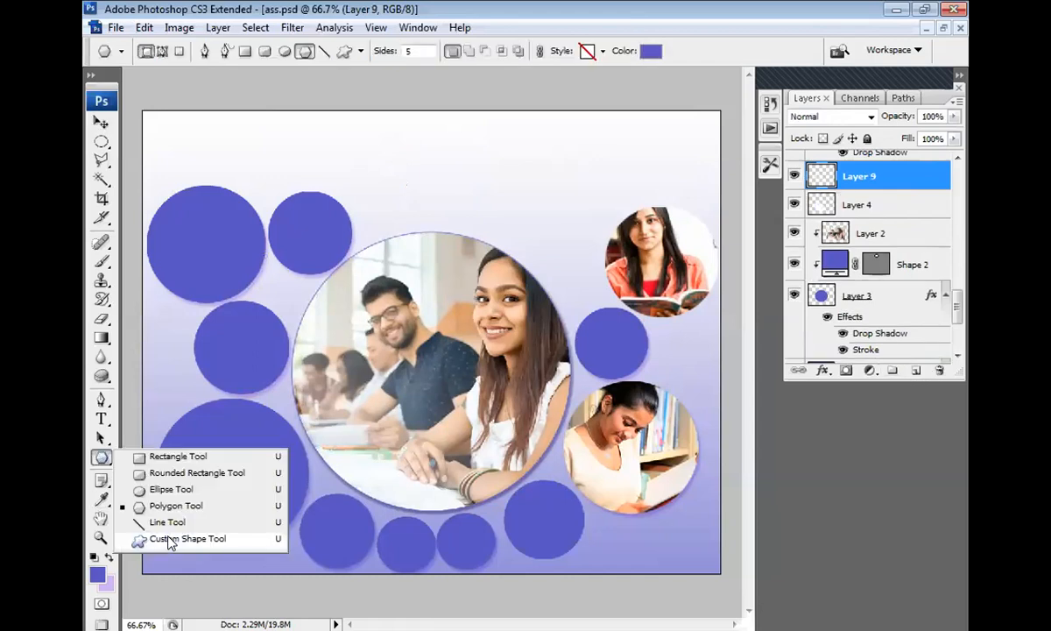
left_click(169, 541)
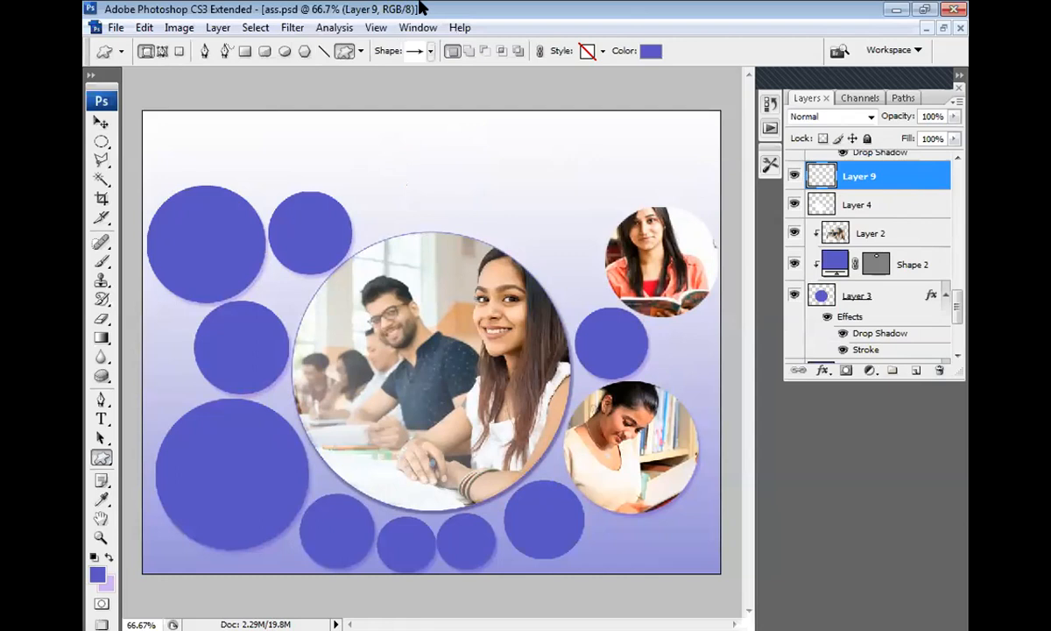
left_click(430, 51)
scroll(464, 132, "down", 3)
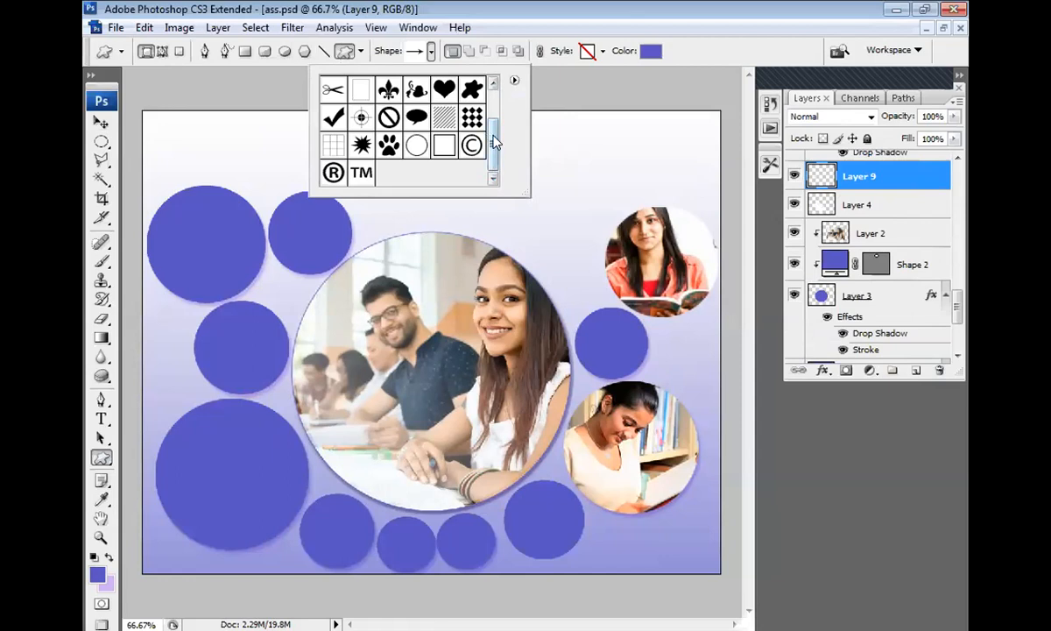
left_click_drag(493, 137, 493, 101)
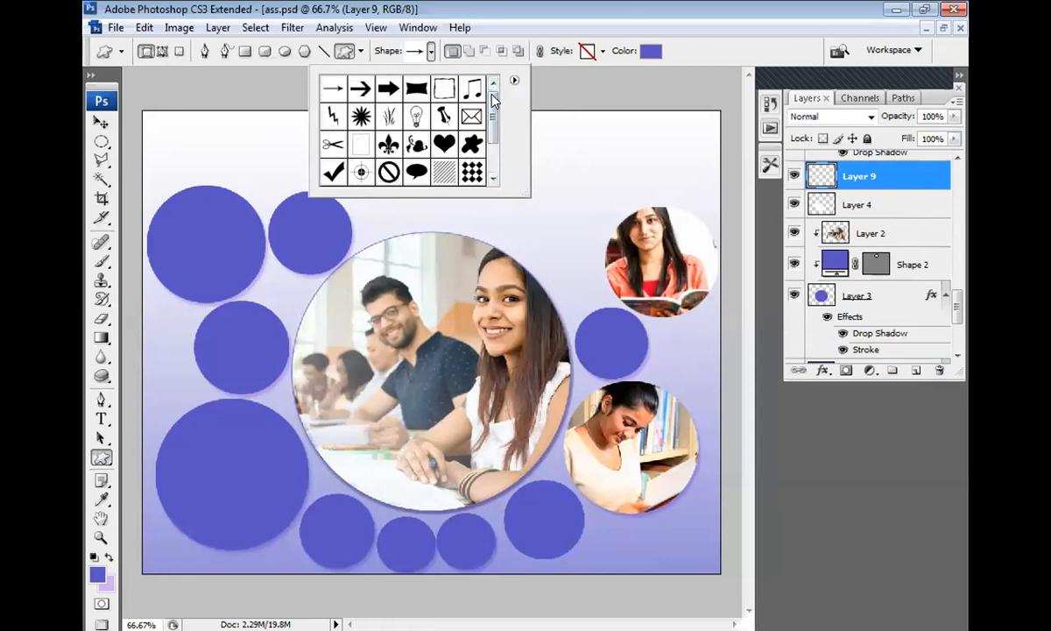
key("Escape")
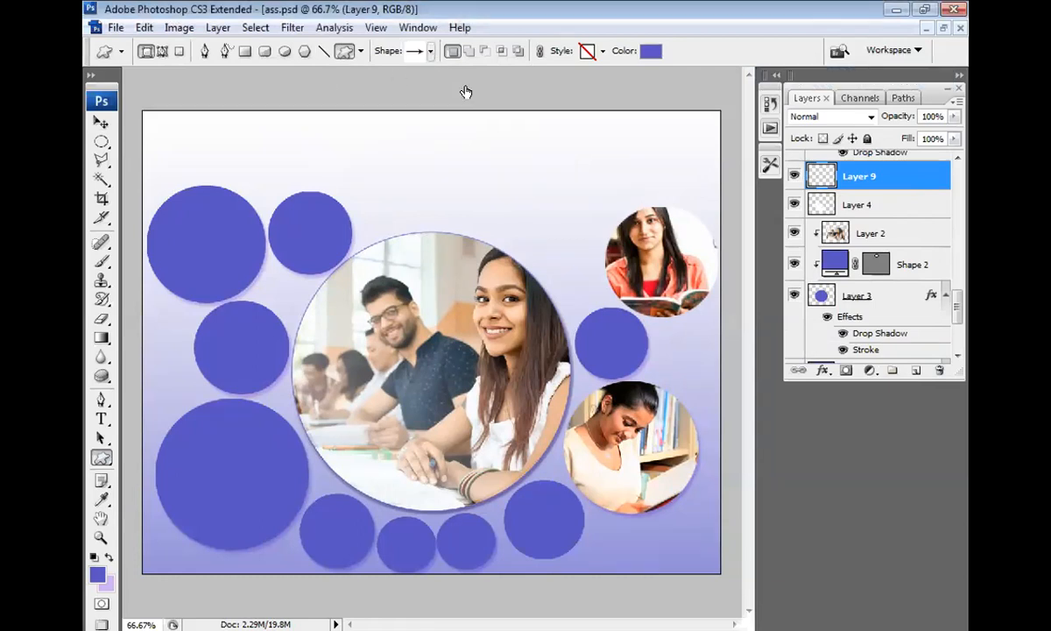
Append the All shape set to the custom shape presets and enlarge the shape picker to view more of them
left_click(431, 50)
left_click(514, 81)
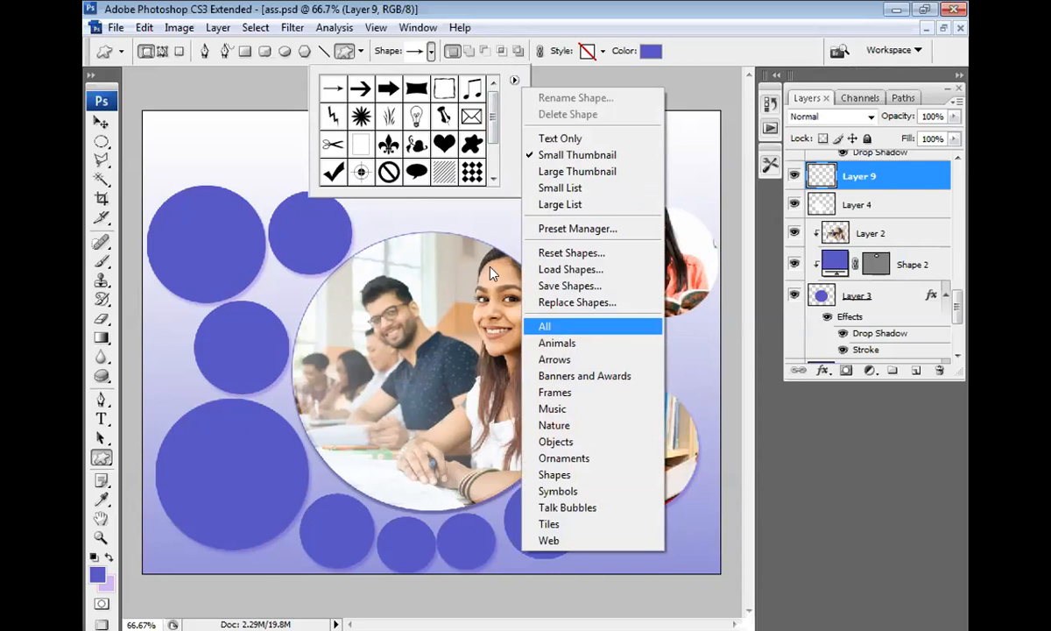
left_click(552, 326)
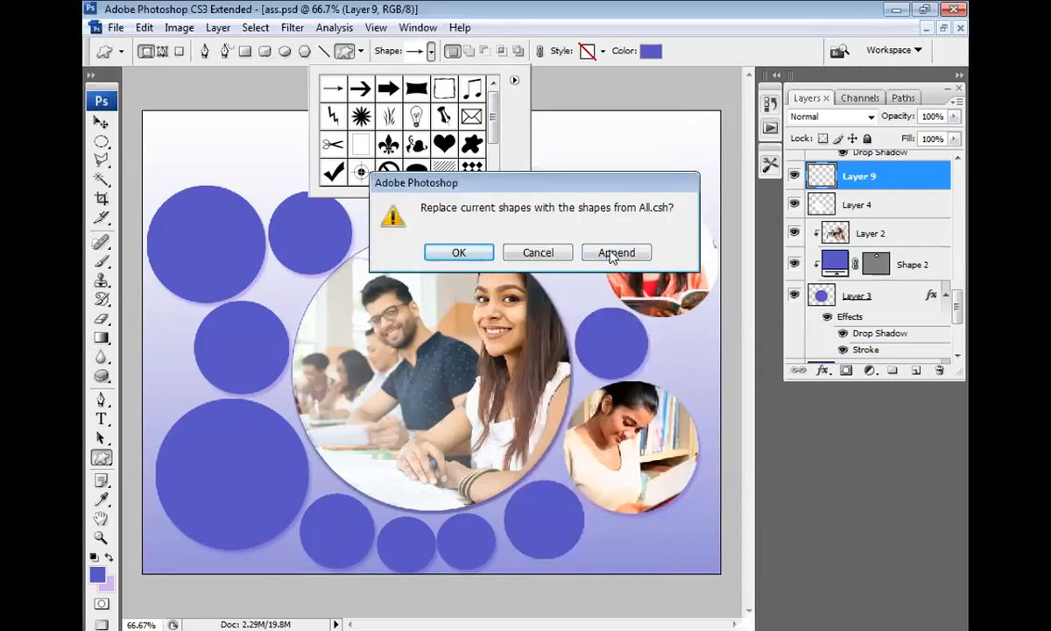
left_click(611, 254)
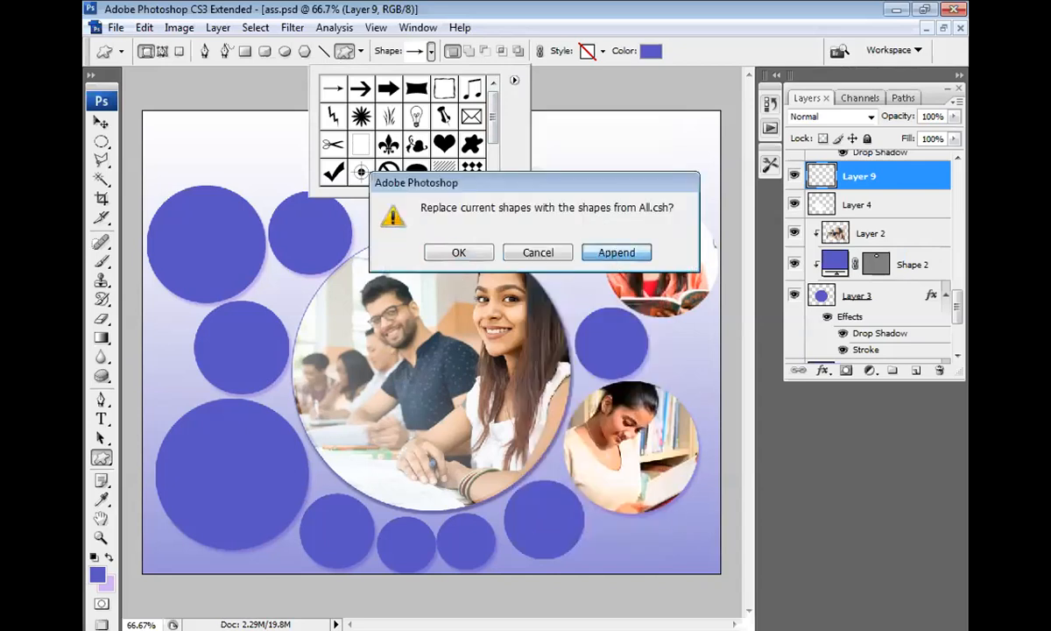
left_click_drag(528, 195, 726, 554)
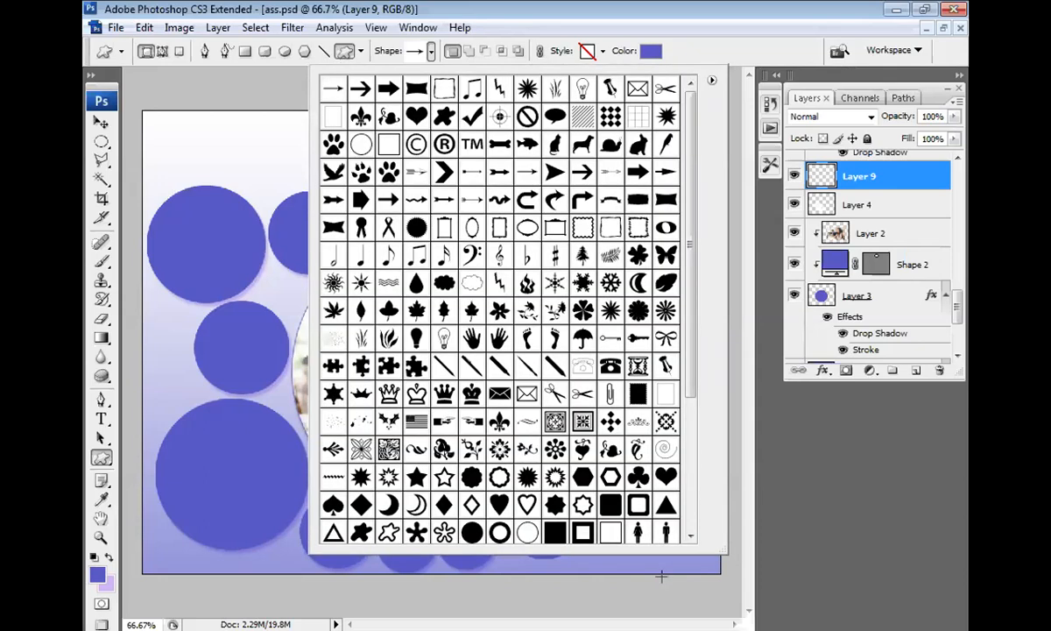
left_click_drag(692, 322, 680, 234)
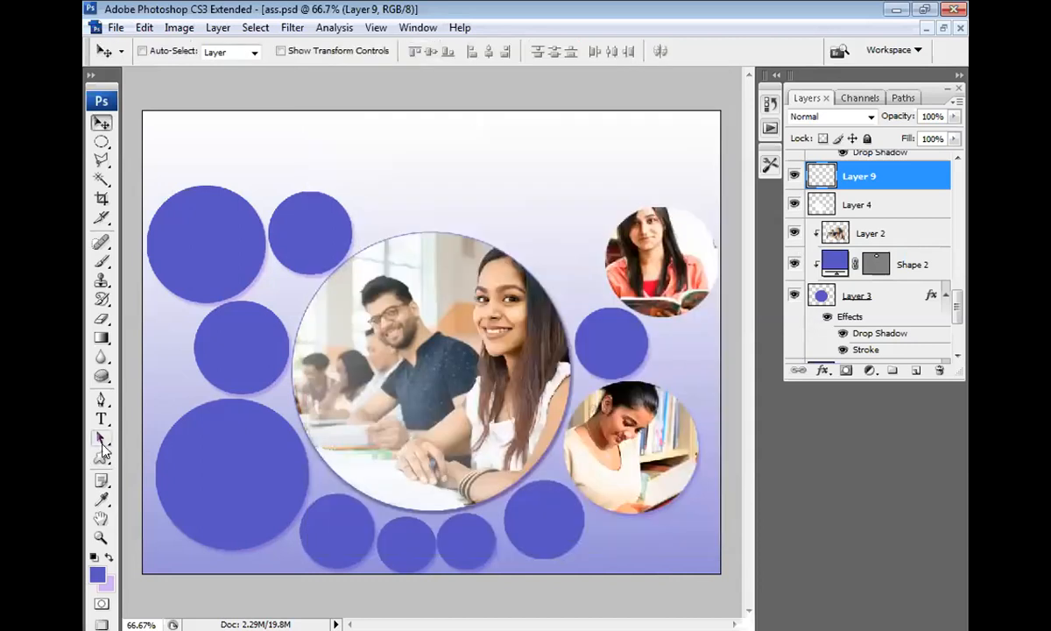
Choose the four-petal outline ornament as the custom shape and draw it in the blank area above the central photo
left_click(101, 457)
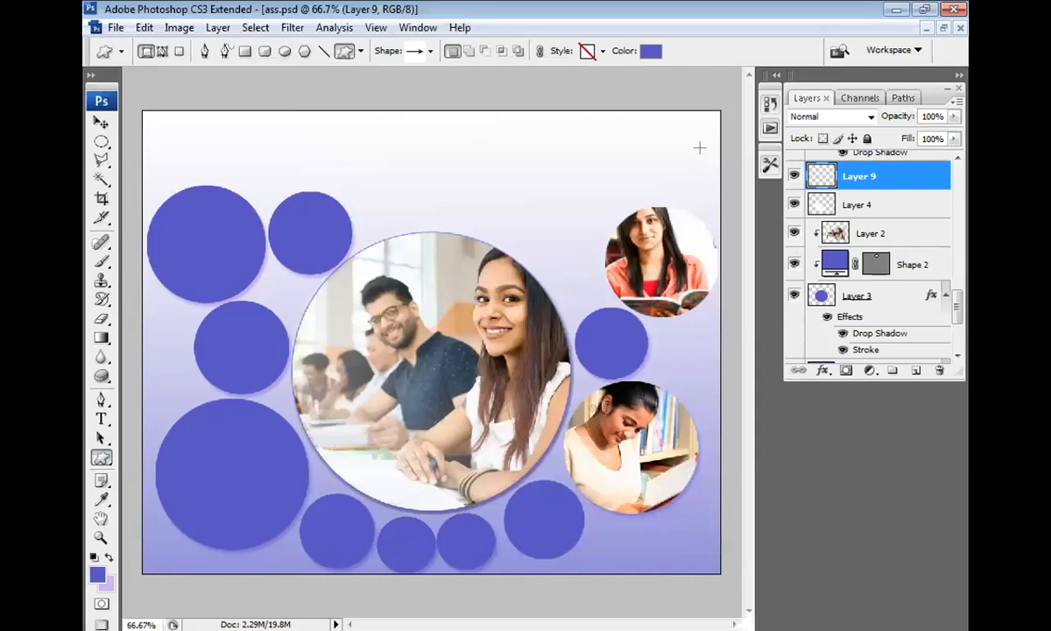
right_click(618, 510)
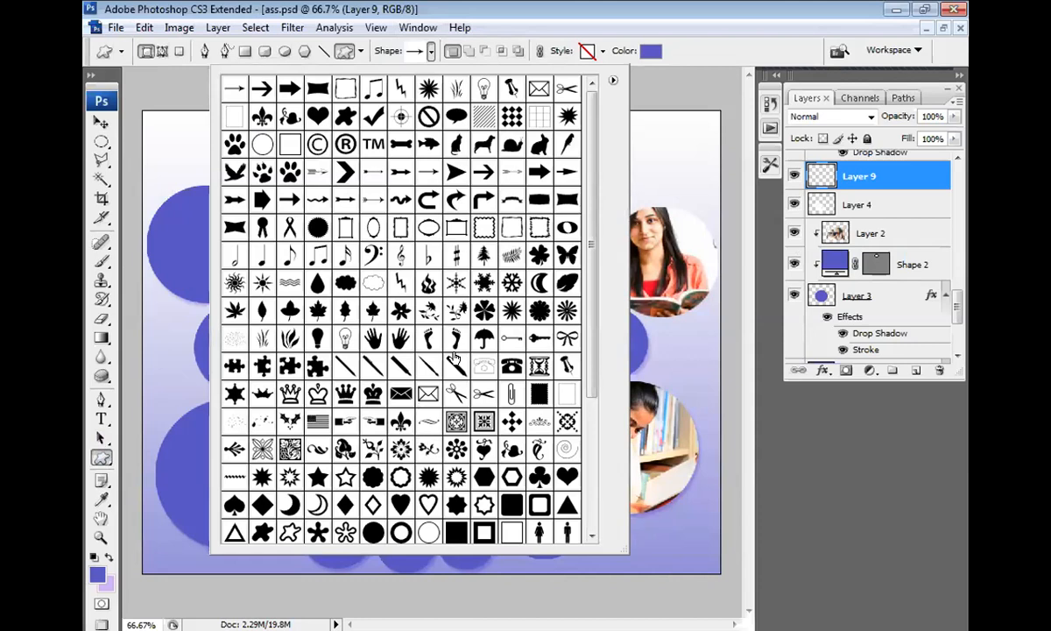
scroll(454, 358, "down", 4)
scroll(474, 353, "up", 4)
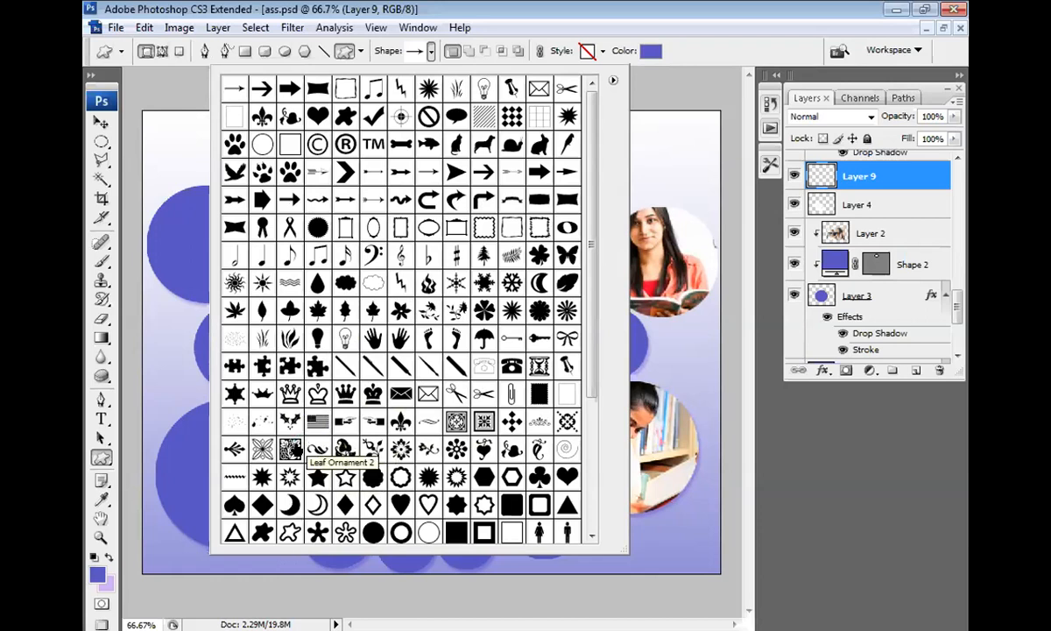
left_click(288, 452)
left_click(262, 448)
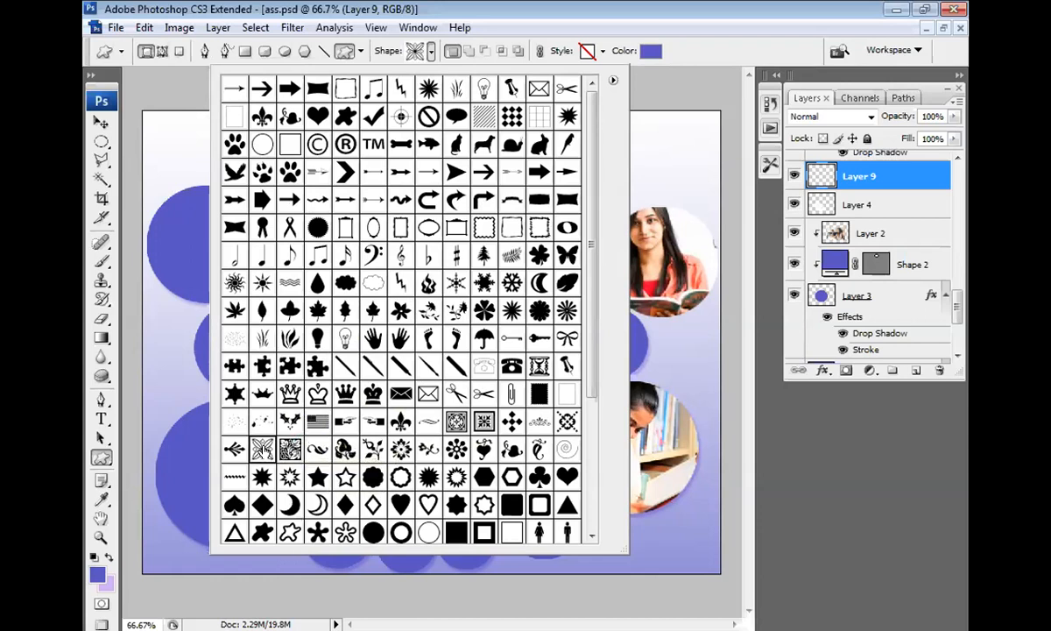
key("Return")
left_click_drag(348, 122, 451, 221)
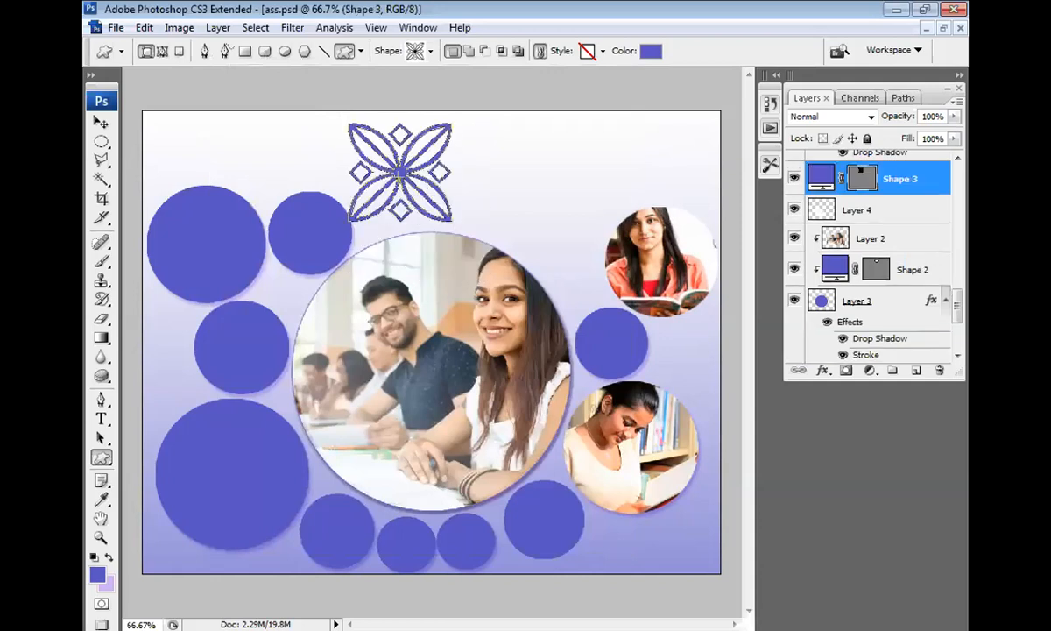
Move the four-petal ornament slightly right above the central photo and set its layer opacity to 20%
key("v")
left_click_drag(376, 176, 434, 173)
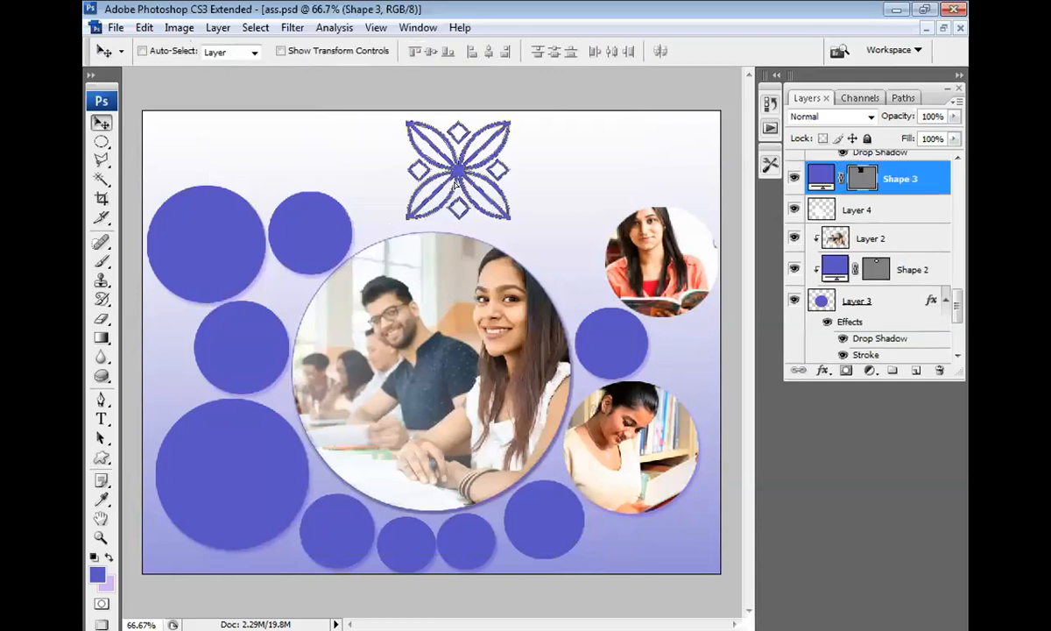
key("2")
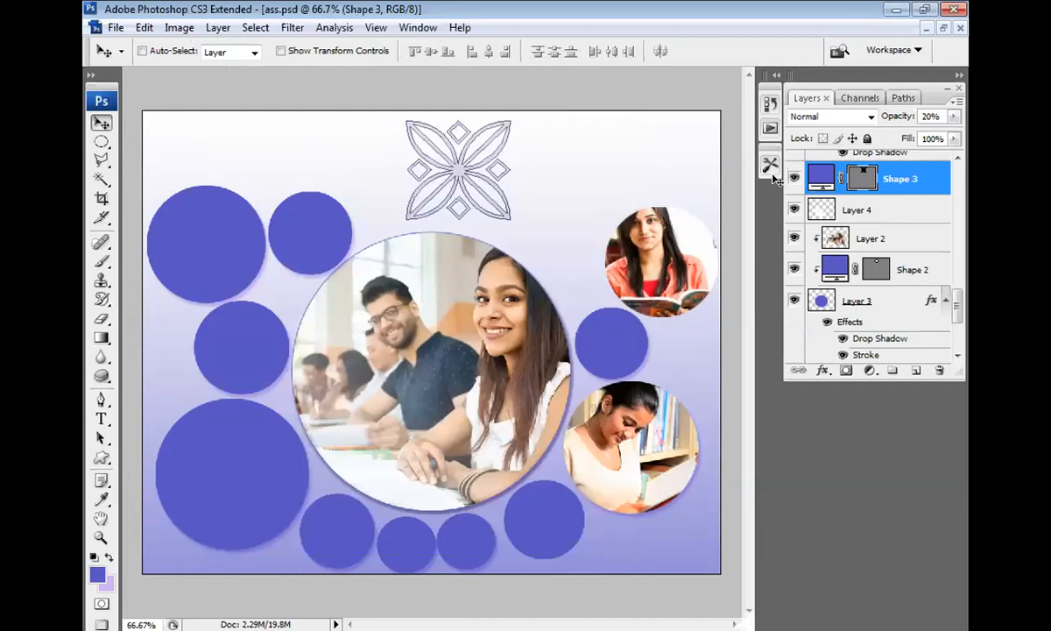
left_click(851, 211)
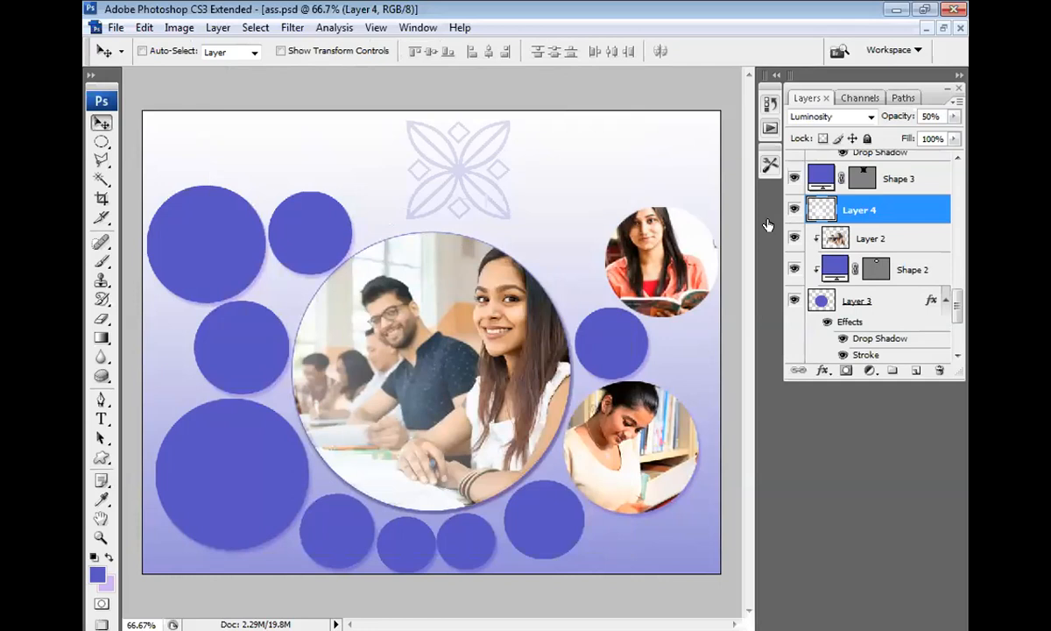
left_click(901, 183)
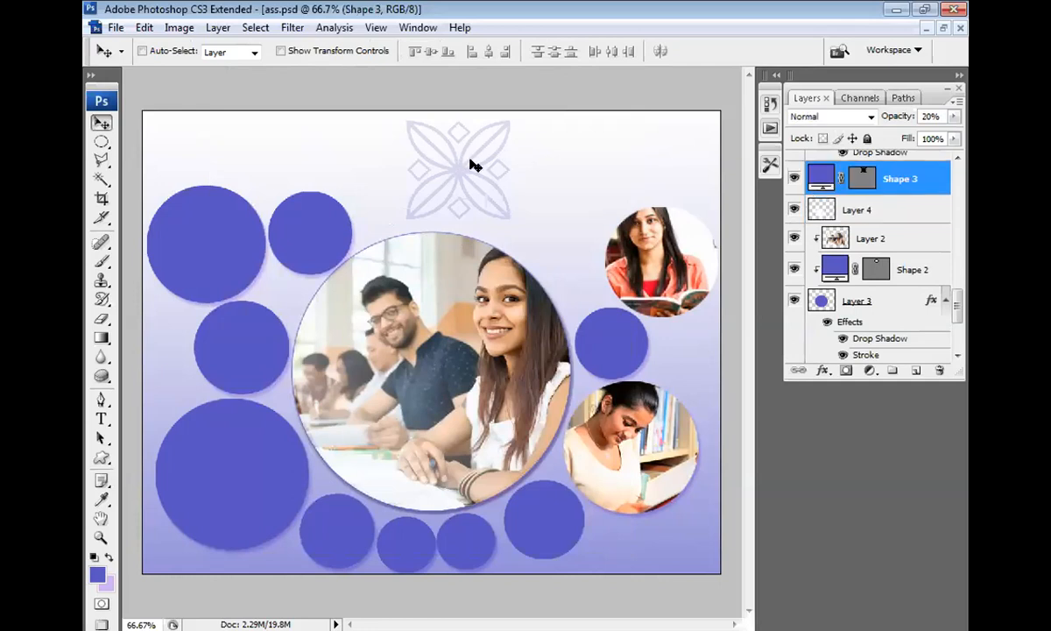
Duplicate the ornament layer three times, move the uppermost copy beside the upper-right student photo, and duplicate that copy once
key("ctrl+j")
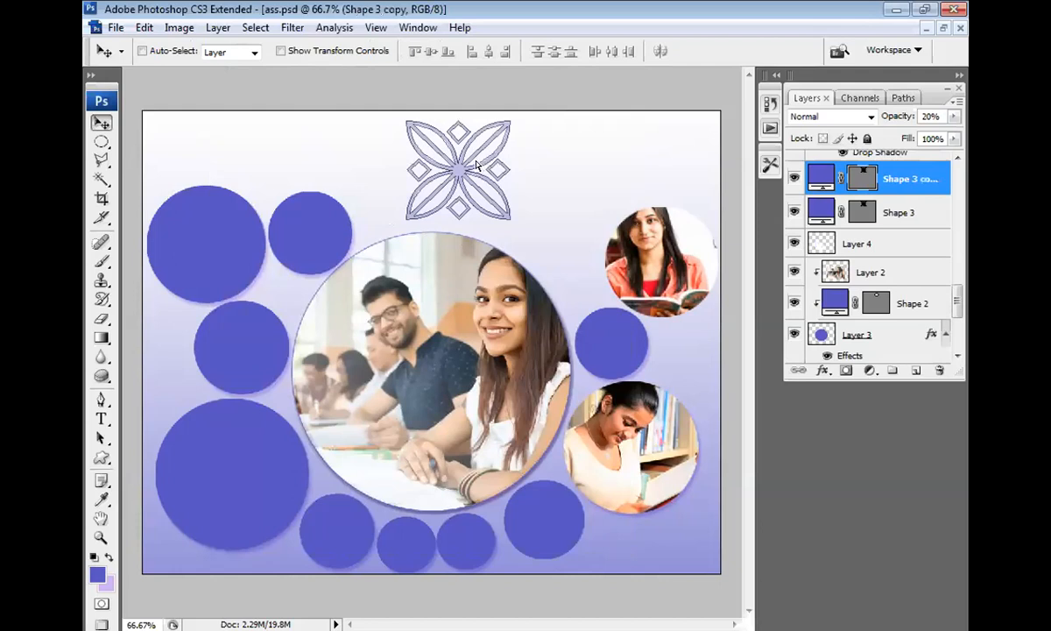
key("ctrl+j")
key("ctrl+j")
left_click_drag(462, 159, 582, 192)
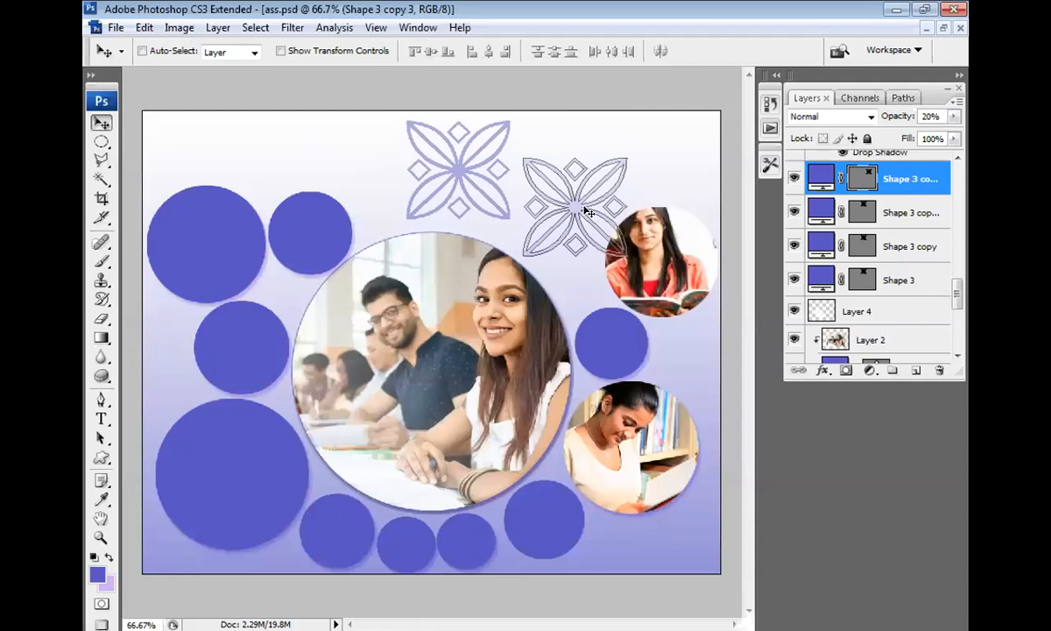
key("ctrl+j")
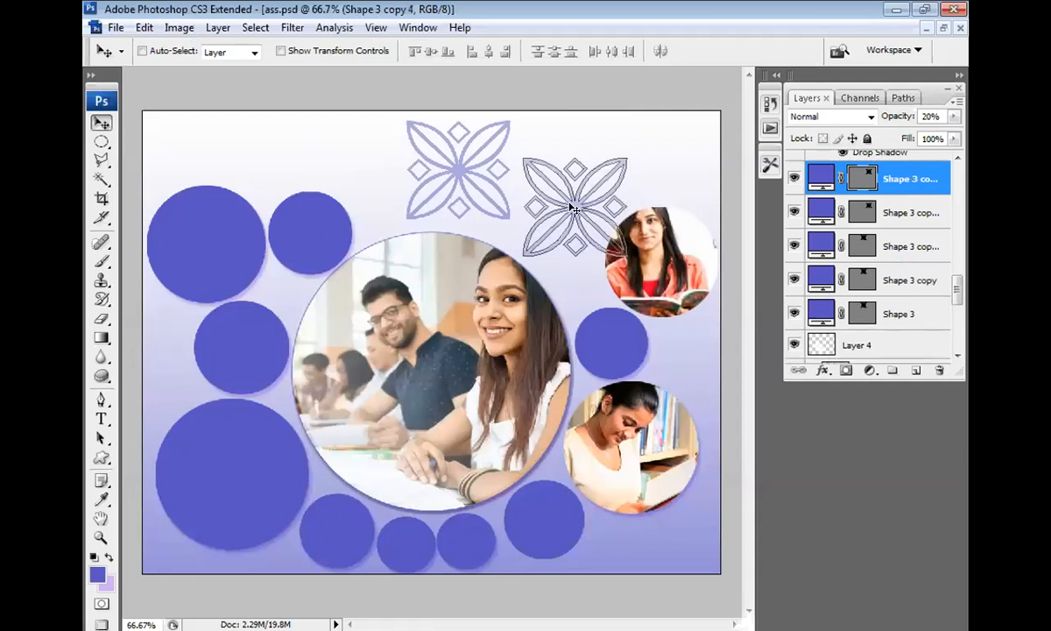
Move Shape 3 copy 2 to the canvas's left edge and Shape 3 copy beneath the lower-right student photo
left_click(801, 250)
left_click_drag(576, 220, 296, 426)
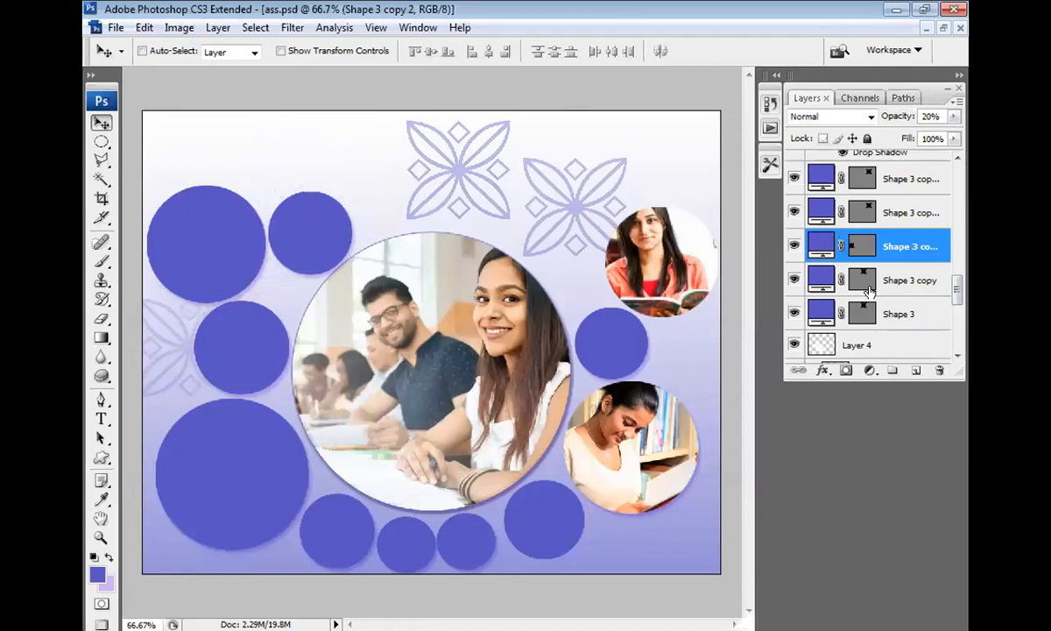
left_click(869, 289)
left_click_drag(673, 530, 688, 537)
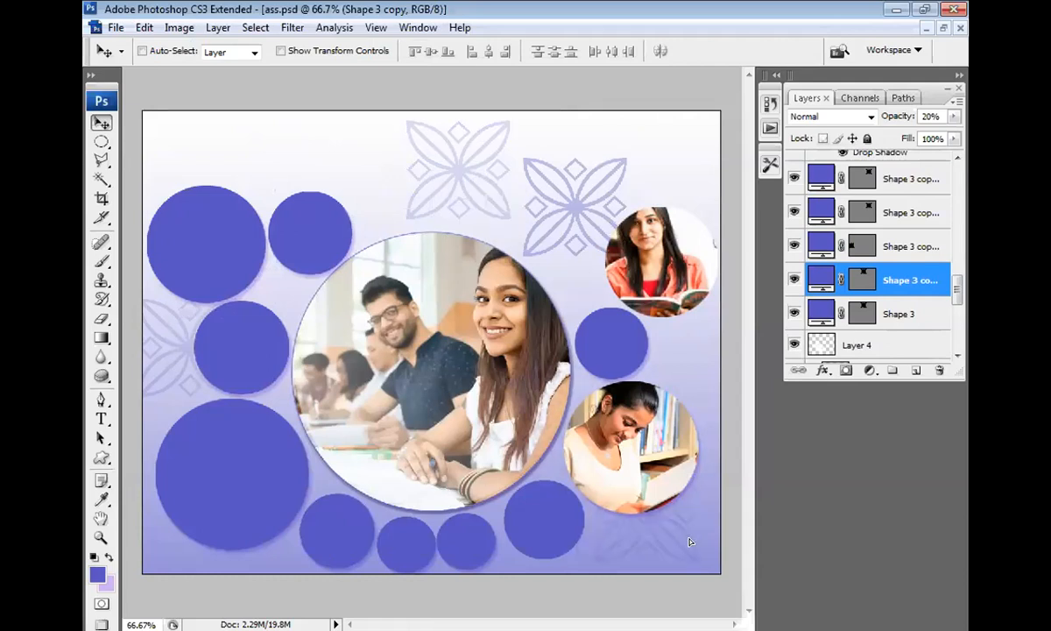
Move Shape 3 copy 3 behind the large lower-left circle and Shape 3 copy 4 to the canvas's top-right corner
left_click(890, 244)
left_click(901, 212)
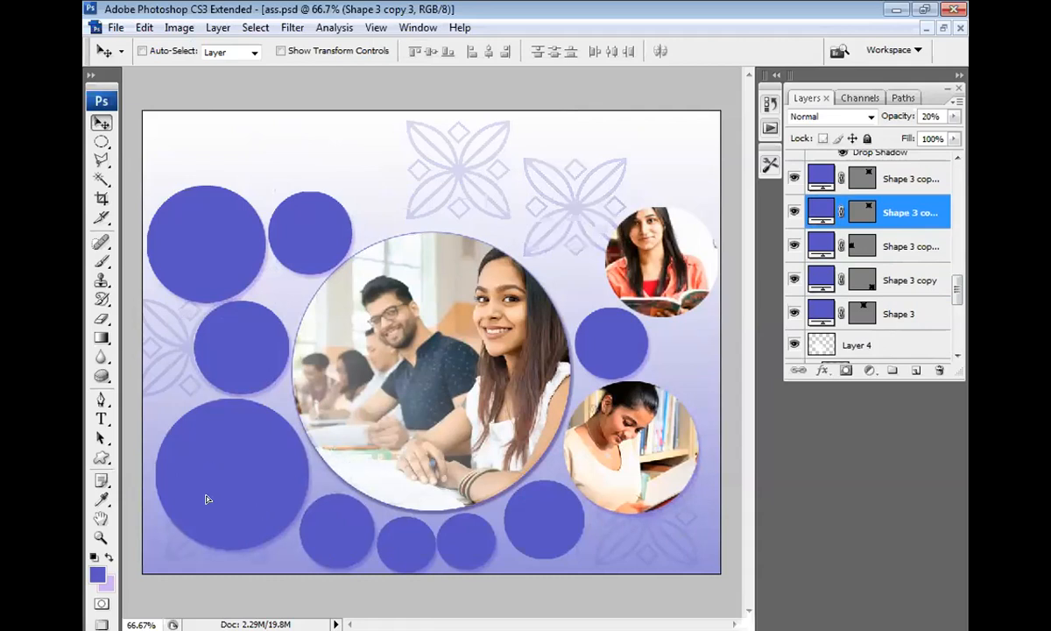
left_click(902, 177)
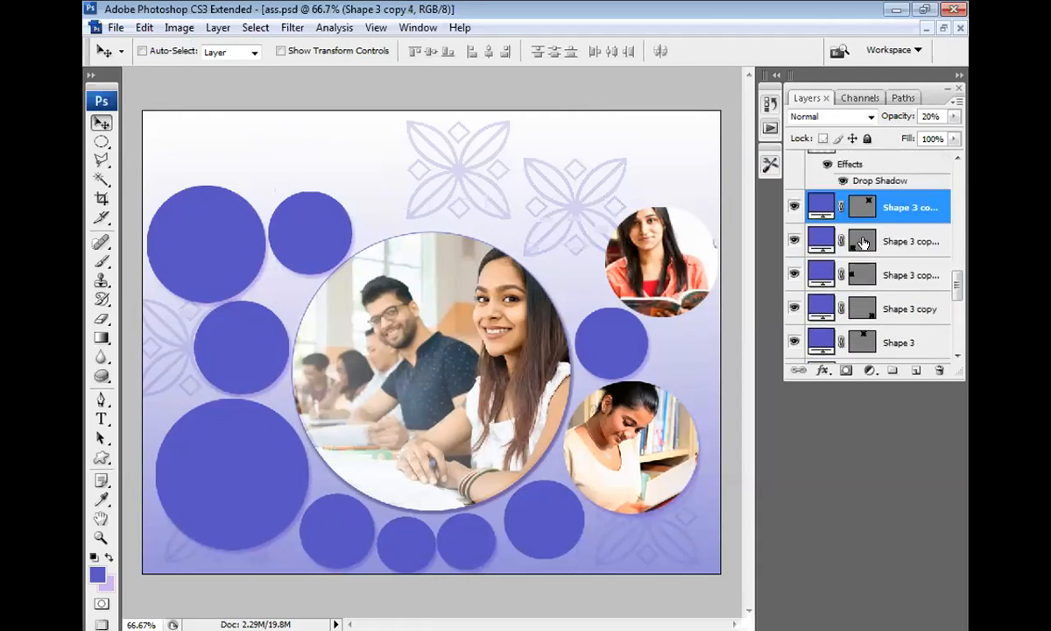
left_click(793, 207)
left_click(793, 206)
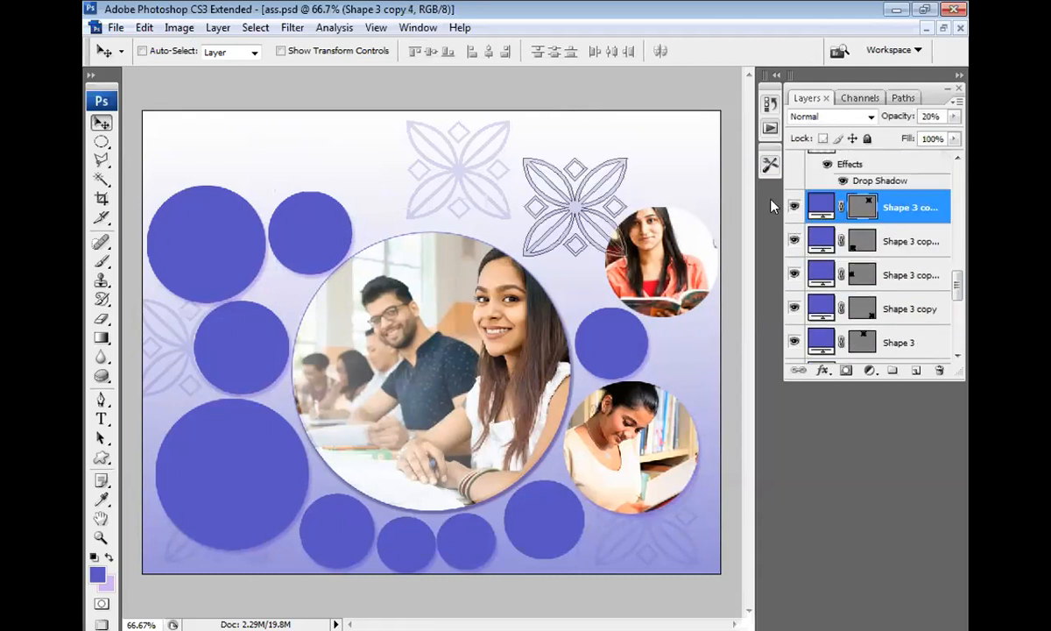
left_click_drag(575, 211, 765, 119)
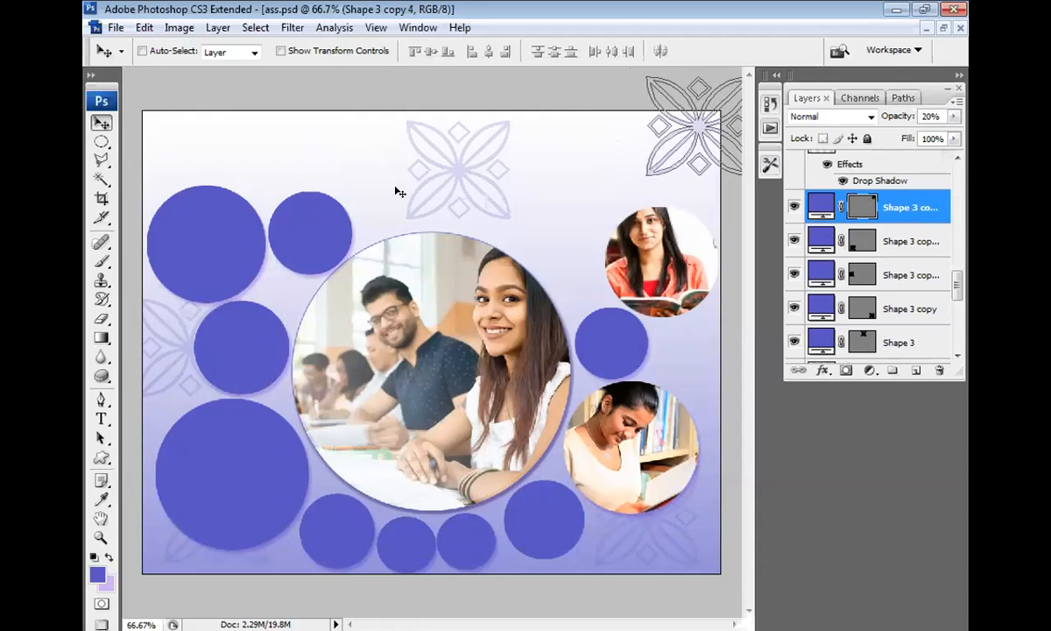
Duplicate the ornament four more times, placing copies along the upper-left edge and beside the upper-right photo, and select Layer 5
key("ctrl+j")
key("ctrl+j")
left_click_drag(491, 112, 576, 278)
key("ctrl+j")
key("ctrl+j")
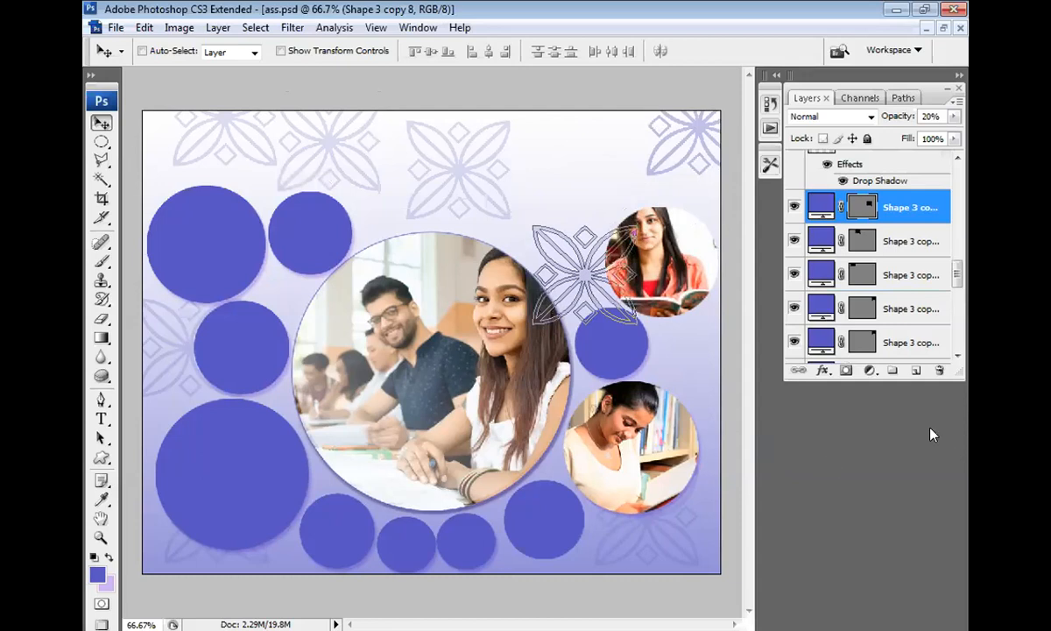
left_click(907, 275)
left_click(892, 156)
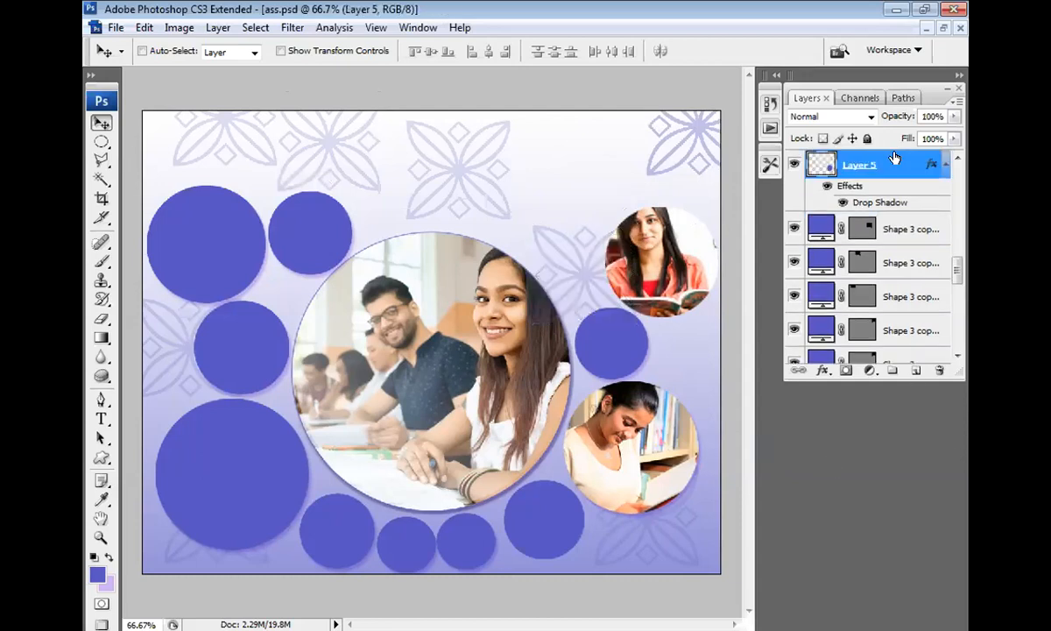
key("ctrl+minus")
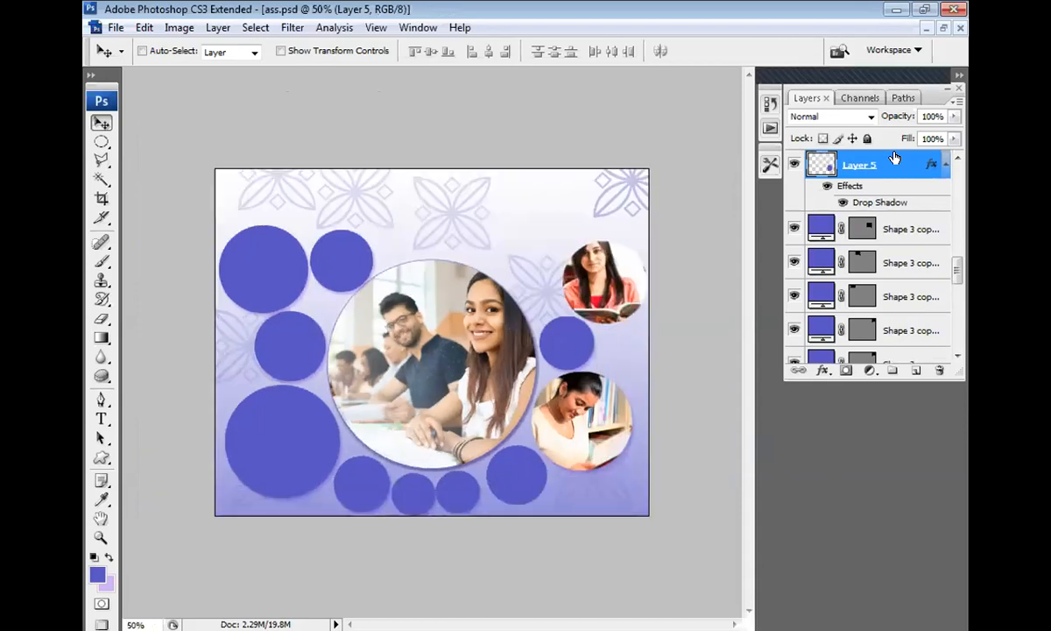
key("ctrl+plus")
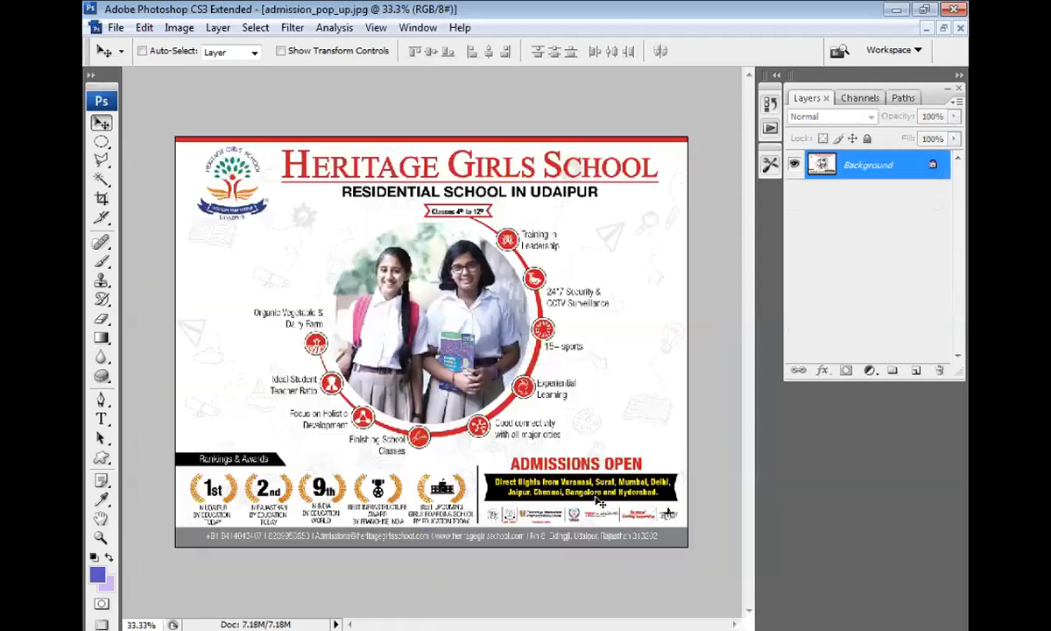
Examine the circular photo and surrounding icon ring in the admission_pop_up.jpg school poster
key("ctrl+plus")
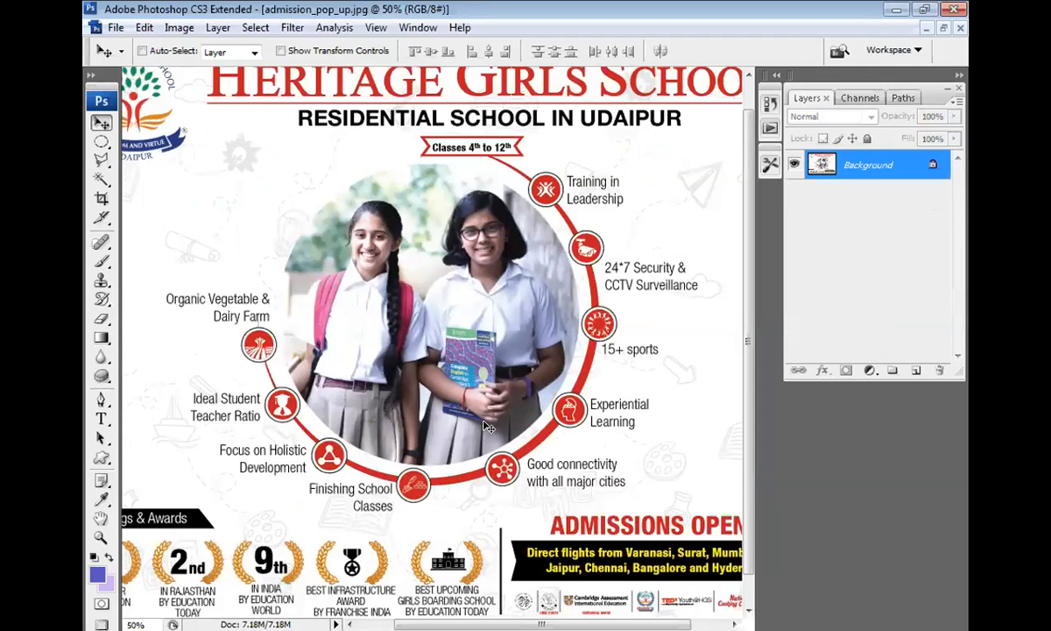
key("ctrl+minus")
key("ctrl+plus")
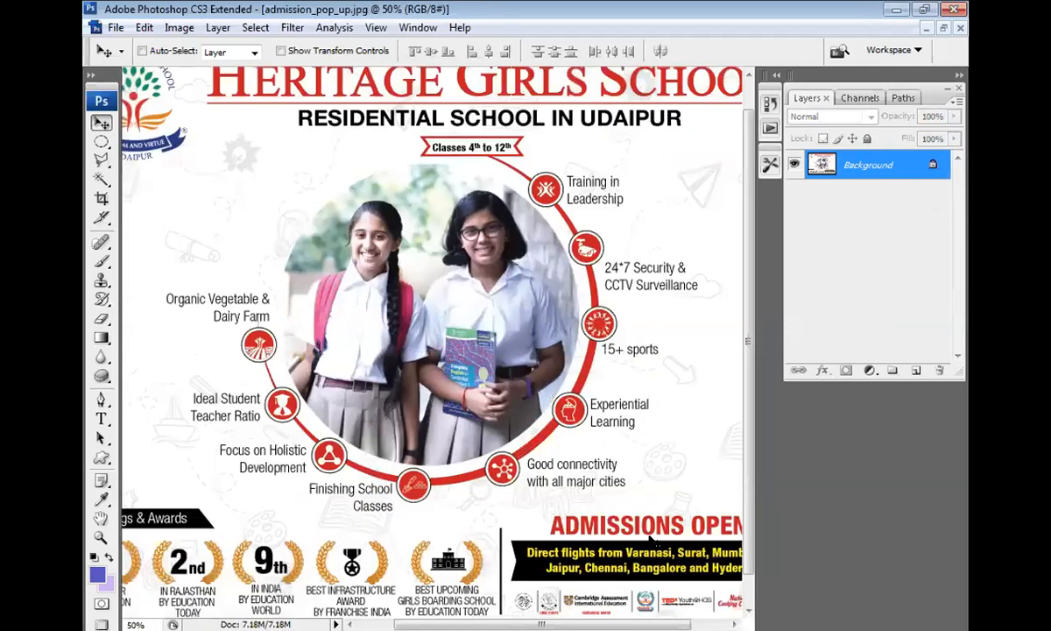